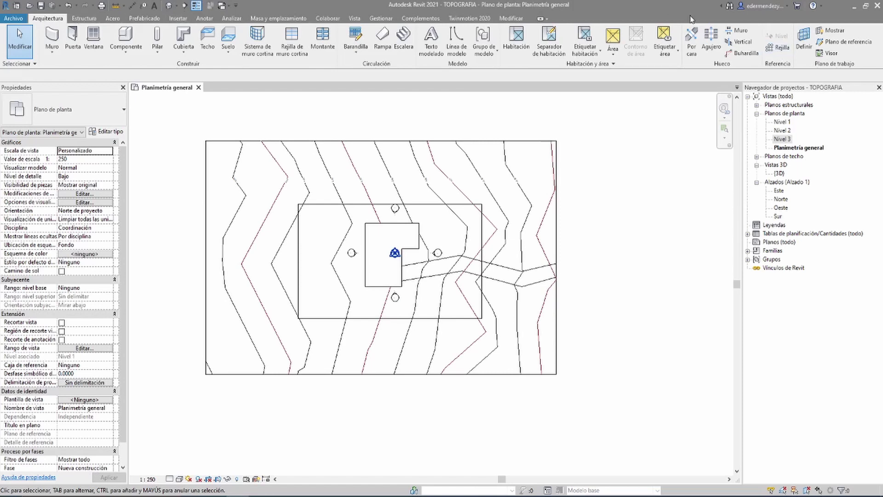
# Draw vertical grid line 1 from the building's upper-left corner down to below the building
pyautogui.click(778, 48)
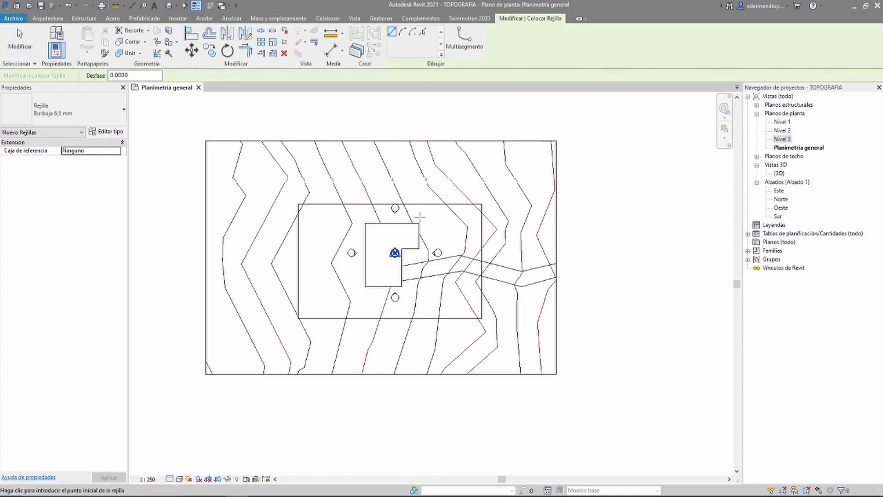
pyautogui.scroll(5, 391, 249)
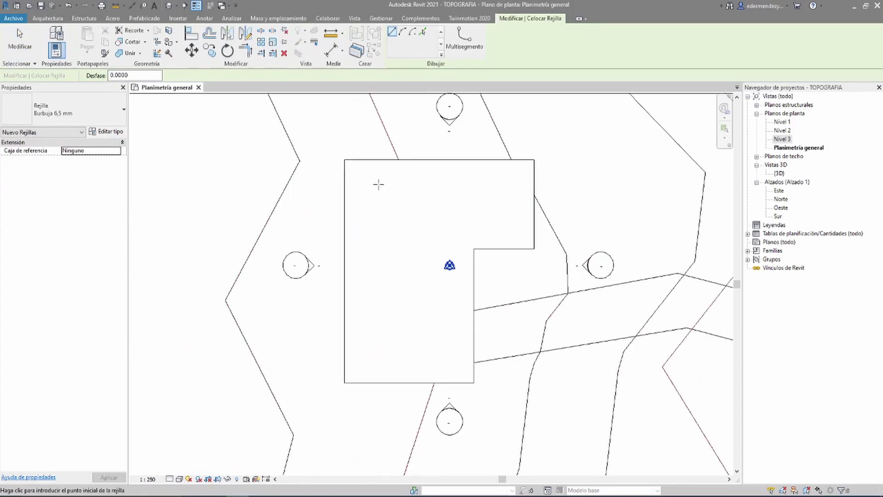
pyautogui.moveTo(396, 208); pyautogui.dragTo(382, 215, button='middle')
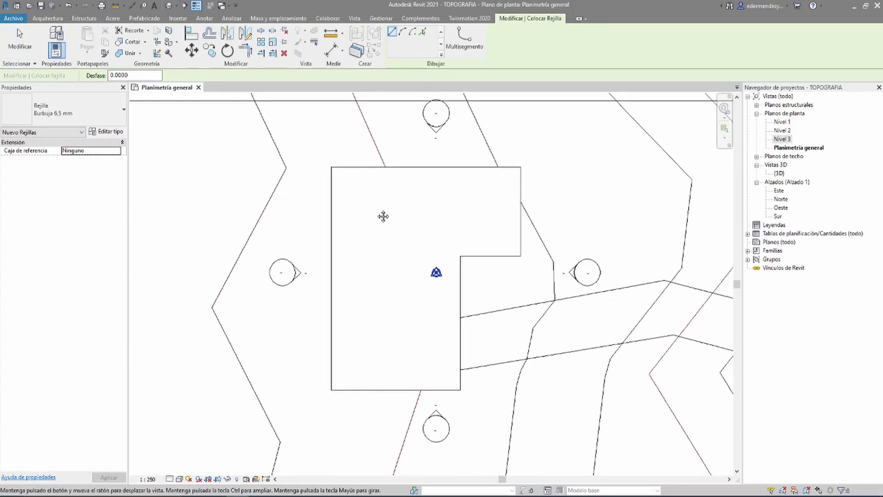
pyautogui.doubleClick(138, 75)
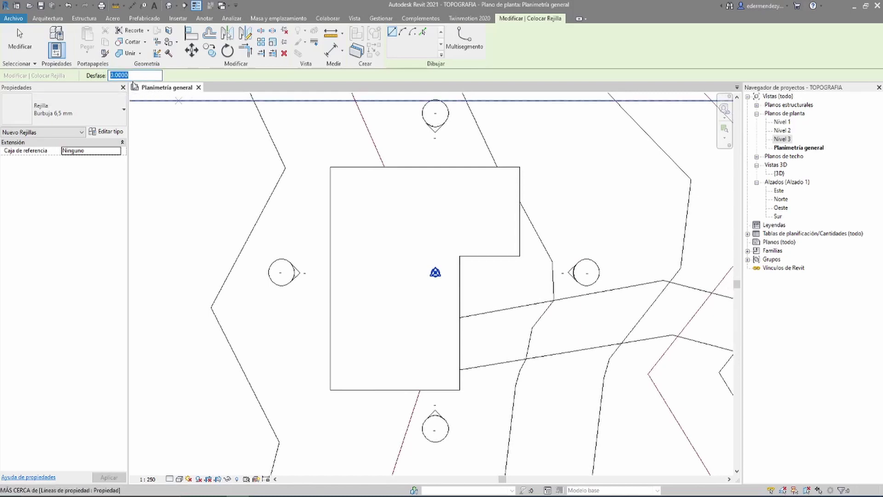
pyautogui.click(350, 181)
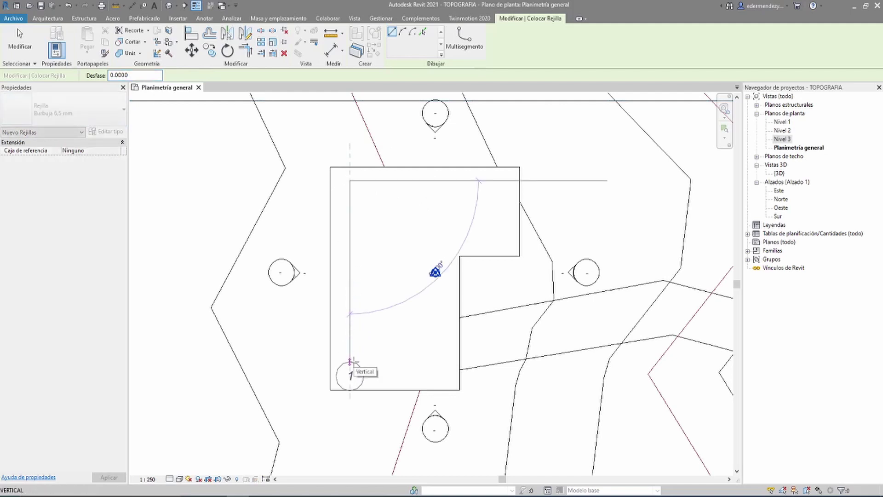
pyautogui.scroll(2, 354, 366)
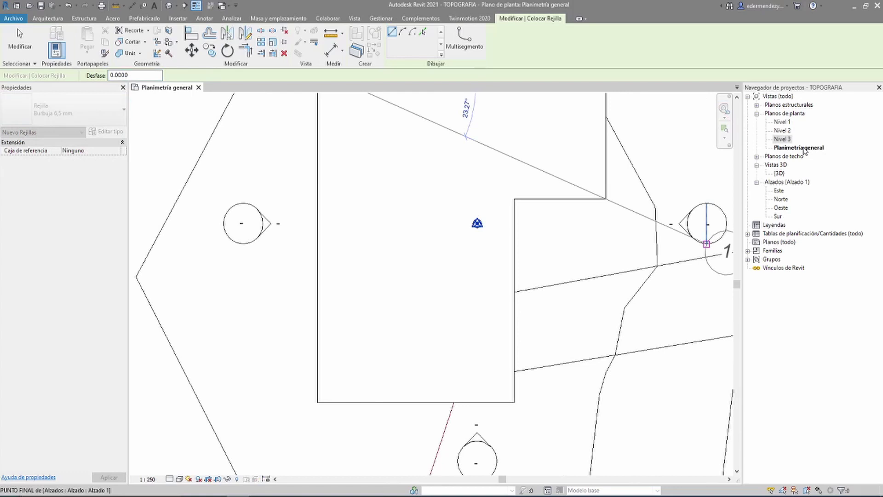
pyautogui.scroll(-4, 377, 322)
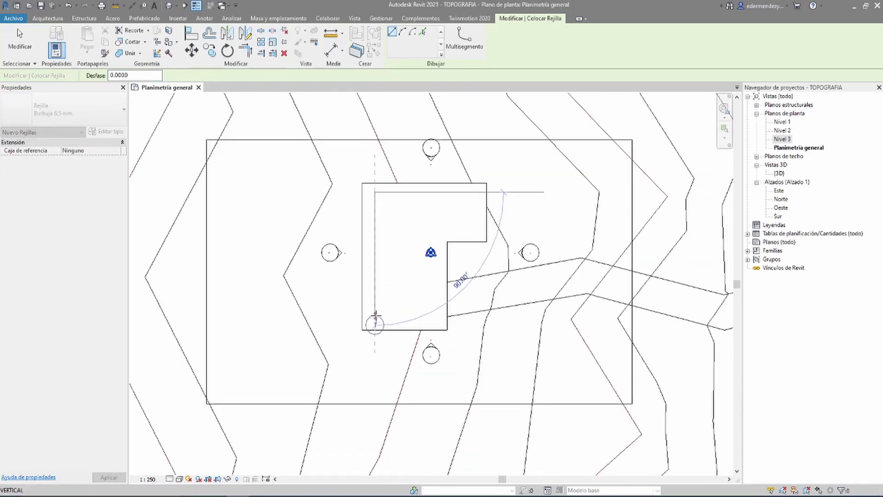
pyautogui.scroll(2, 375, 318)
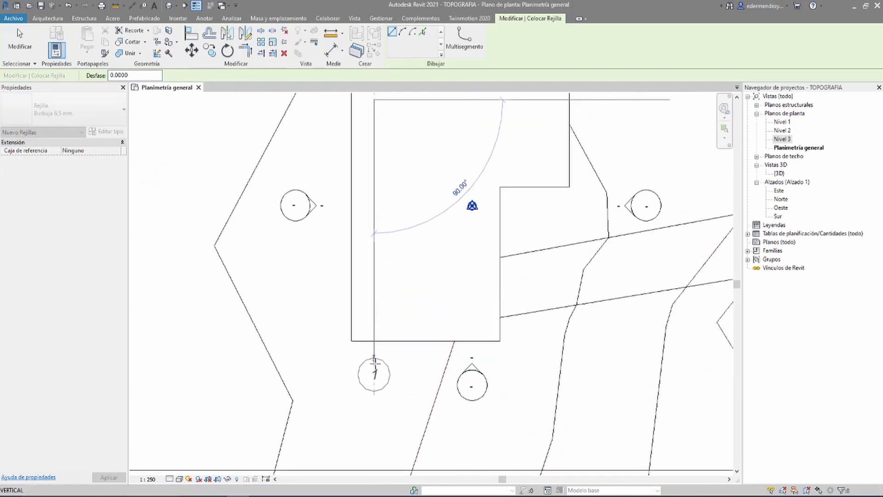
pyautogui.click(375, 352)
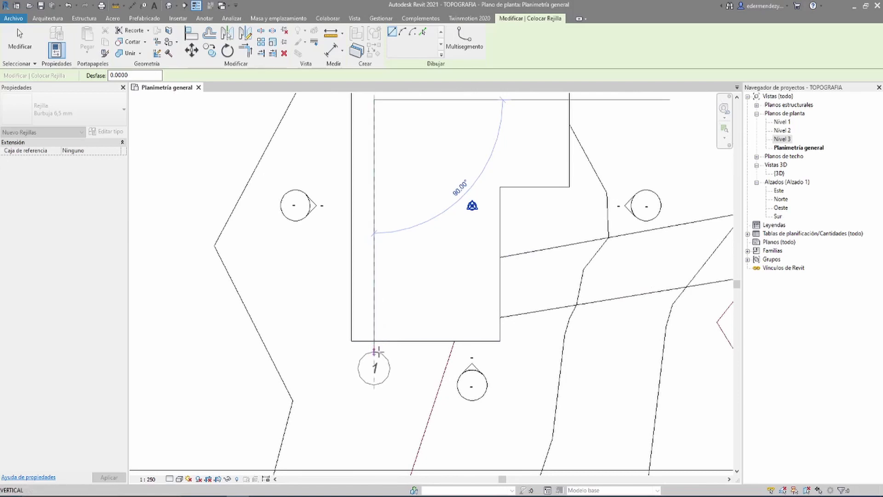
pyautogui.click(377, 352)
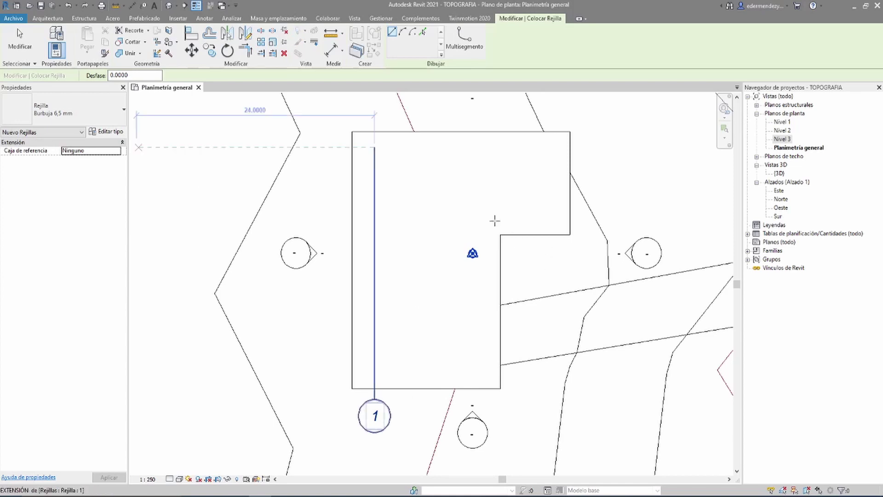
pyautogui.scroll(1, 408, 395)
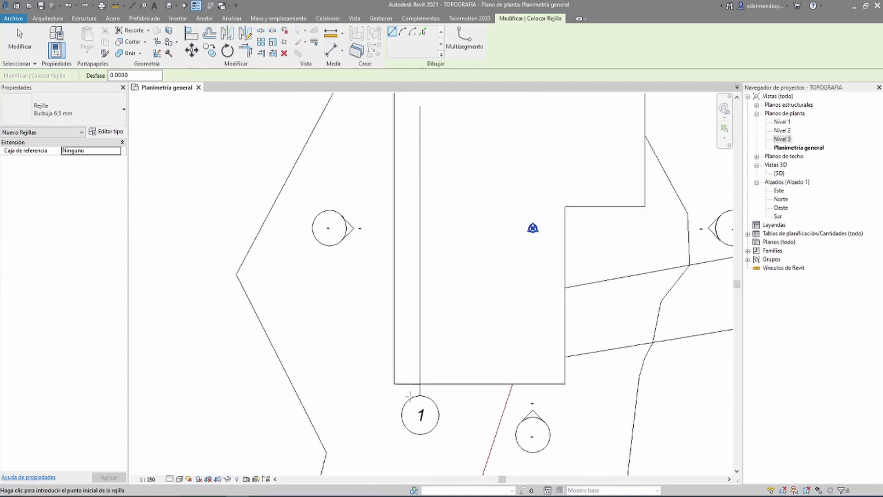
pyautogui.moveTo(428, 211); pyautogui.dragTo(414, 256, button='middle')
pyautogui.press('Escape')
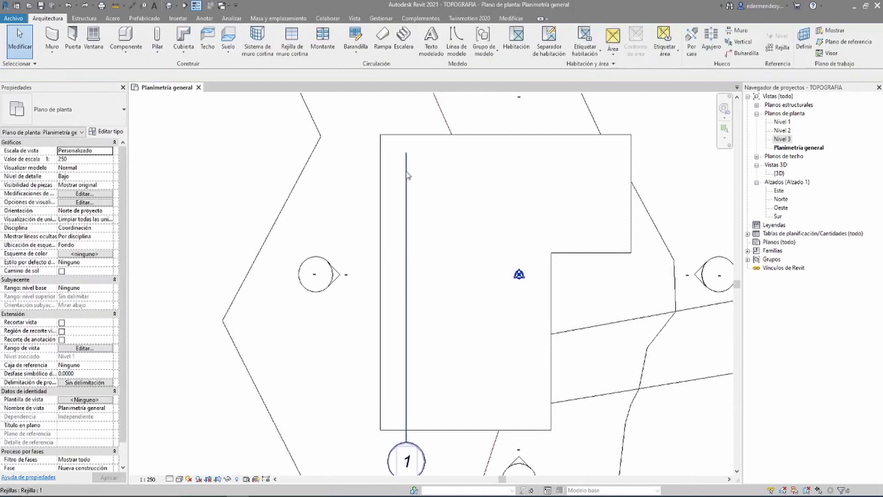
# Turn on the 'Extremo 1 Símbolos de vista de plano' bubble in grid 1's type properties
pyautogui.click(19, 39)
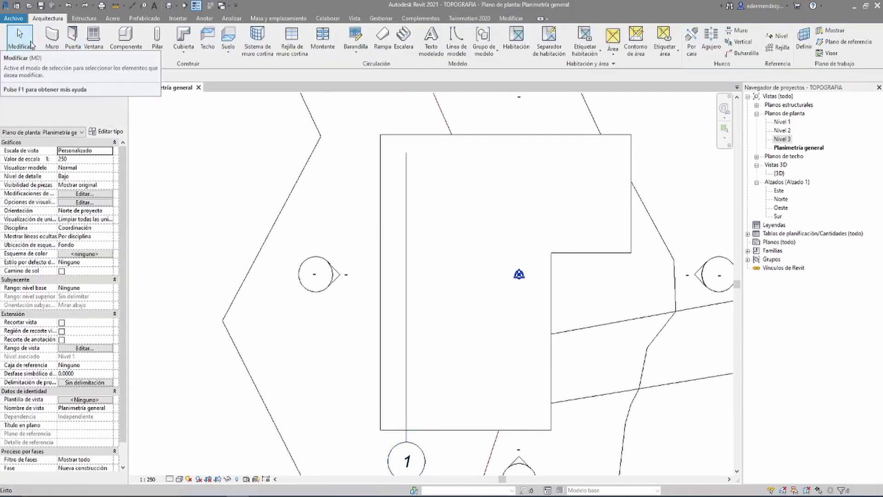
pyautogui.click(407, 190)
pyautogui.moveTo(408, 190); pyautogui.dragTo(405, 184, button='middle')
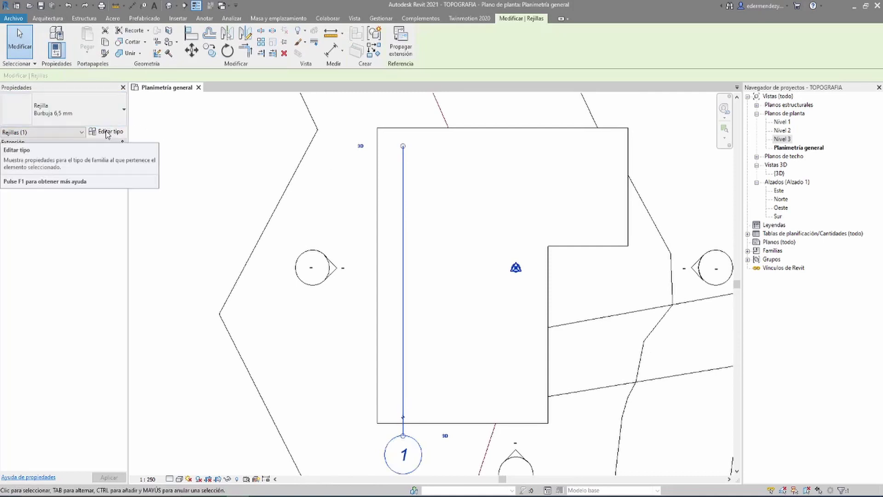
pyautogui.click(106, 133)
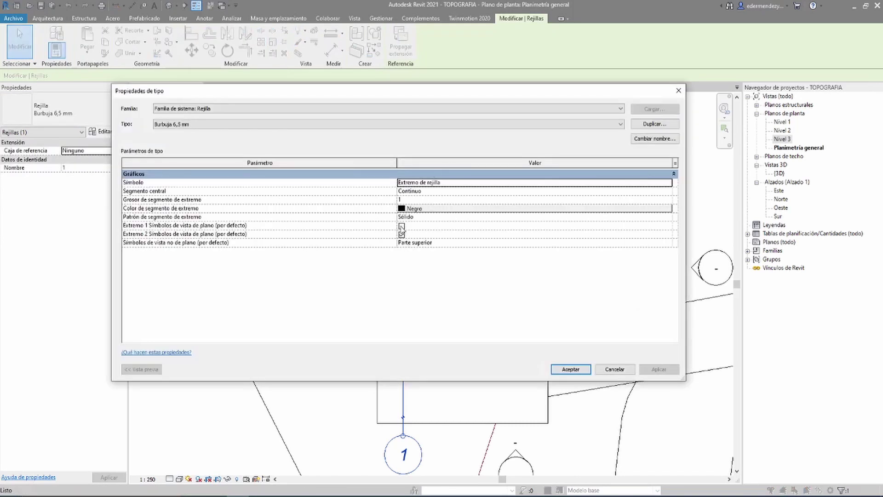
pyautogui.click(401, 227)
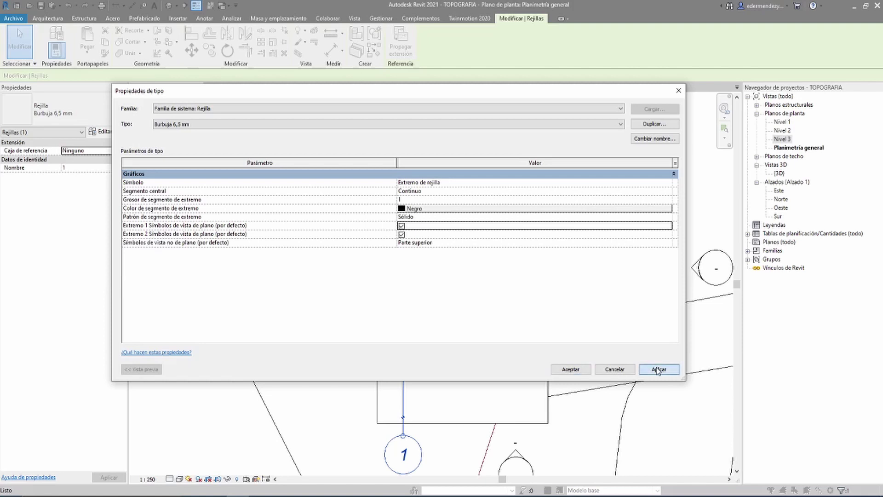
pyautogui.click(659, 367)
pyautogui.click(579, 370)
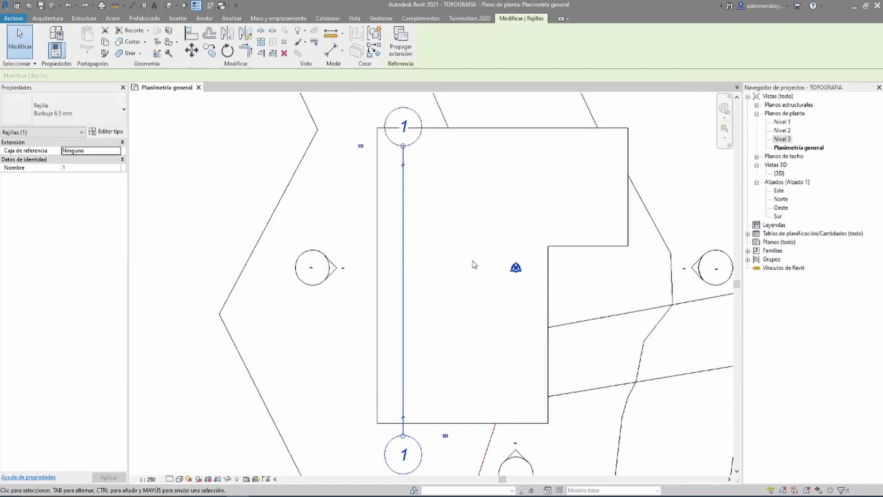
# Step through the Nivel 3 and Nivel 2 plans to open the Nivel 1 floor plan
pyautogui.moveTo(446, 195); pyautogui.dragTo(474, 225, button='middle')
pyautogui.moveTo(405, 197); pyautogui.dragTo(417, 211, button='middle')
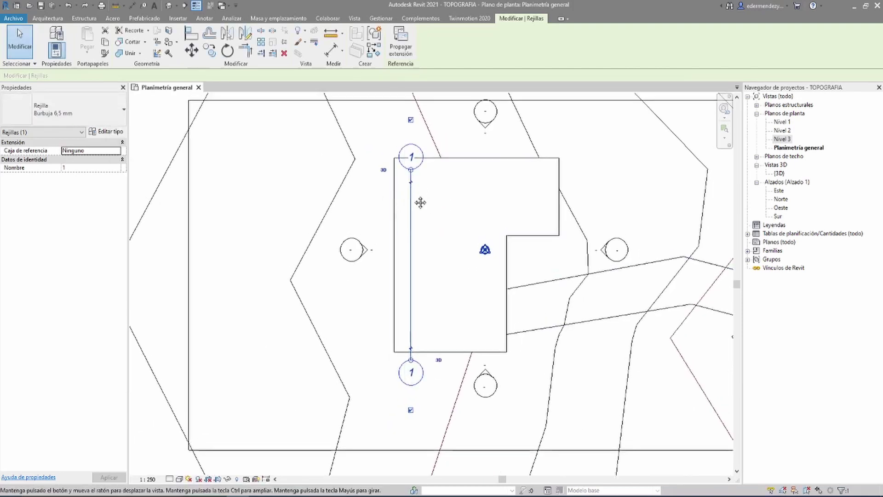
pyautogui.doubleClick(781, 138)
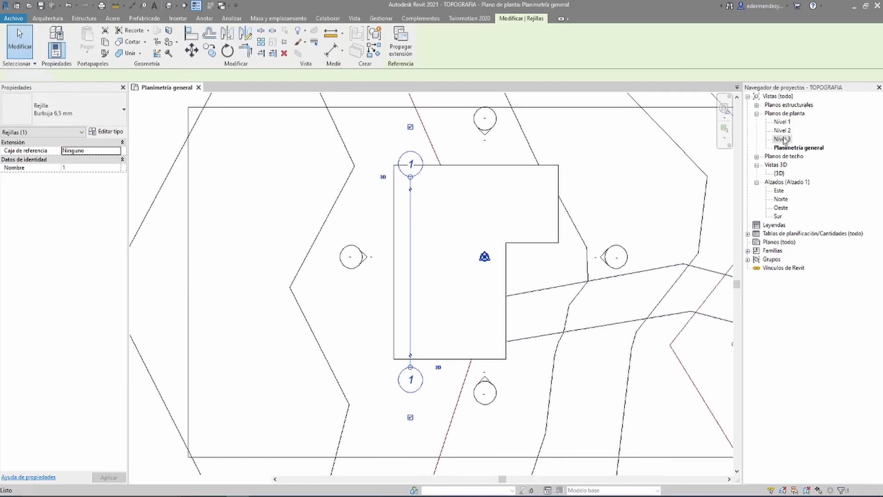
pyautogui.click(787, 132)
pyautogui.doubleClick(787, 132)
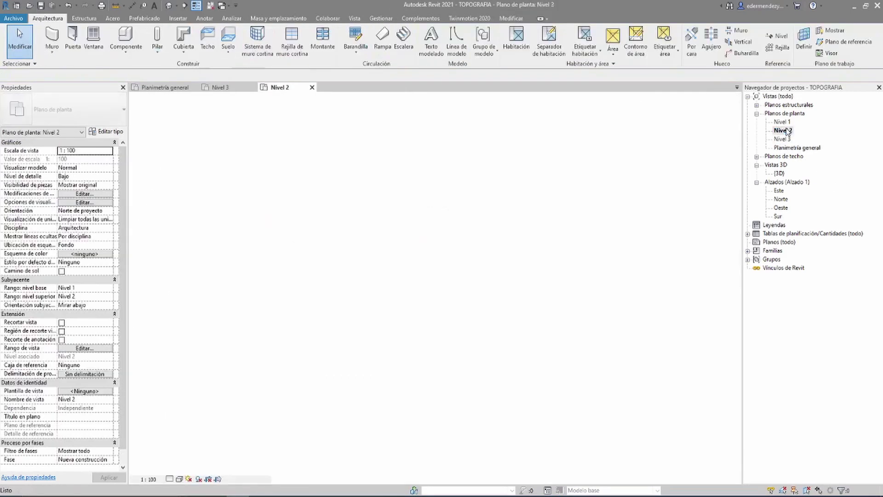
pyautogui.doubleClick(781, 121)
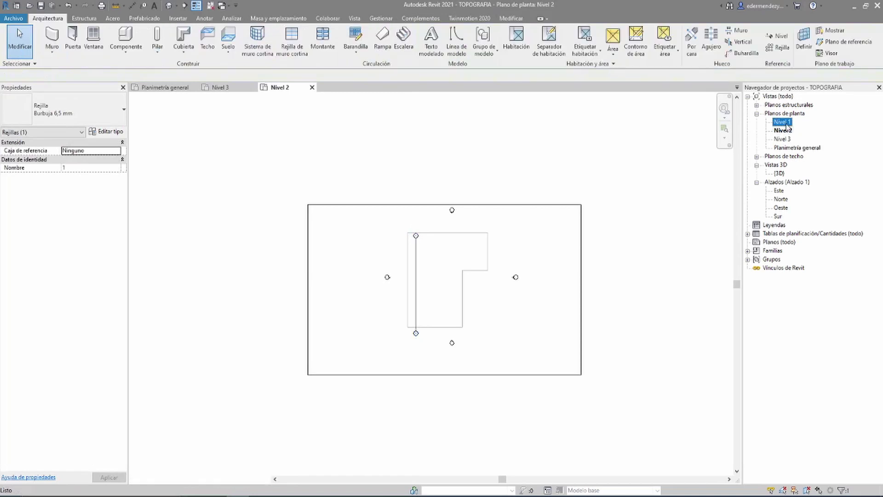
# Select grid 1, frame the building and terrain, and open the visual style choices
pyautogui.click(414, 266)
pyautogui.scroll(5, 412, 267)
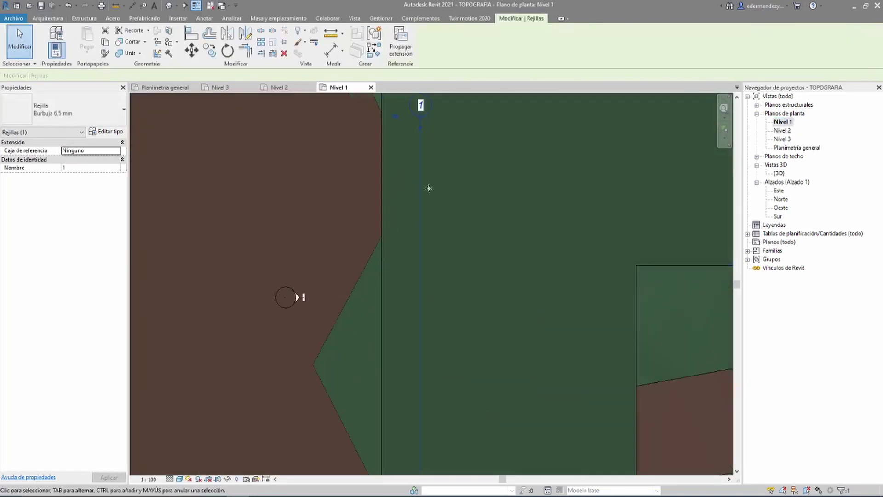
pyautogui.scroll(-5, 428, 187)
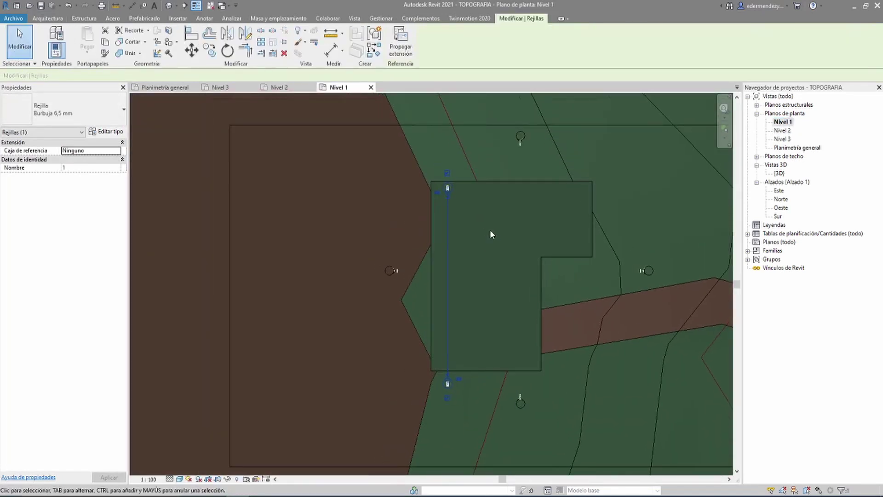
pyautogui.scroll(-2, 490, 232)
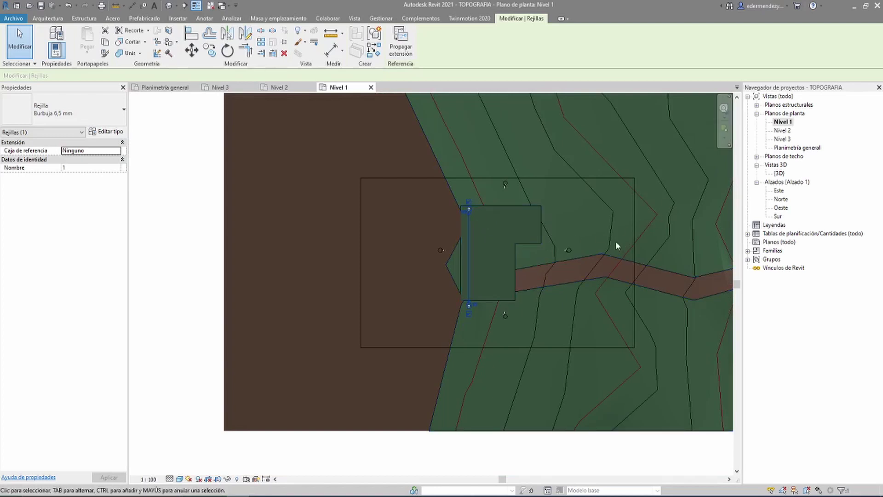
pyautogui.moveTo(488, 221)
pyautogui.mouseDown(button='middle')
pyautogui.moveTo(462, 276)
pyautogui.moveTo(448, 268)
pyautogui.mouseUp(button='middle')
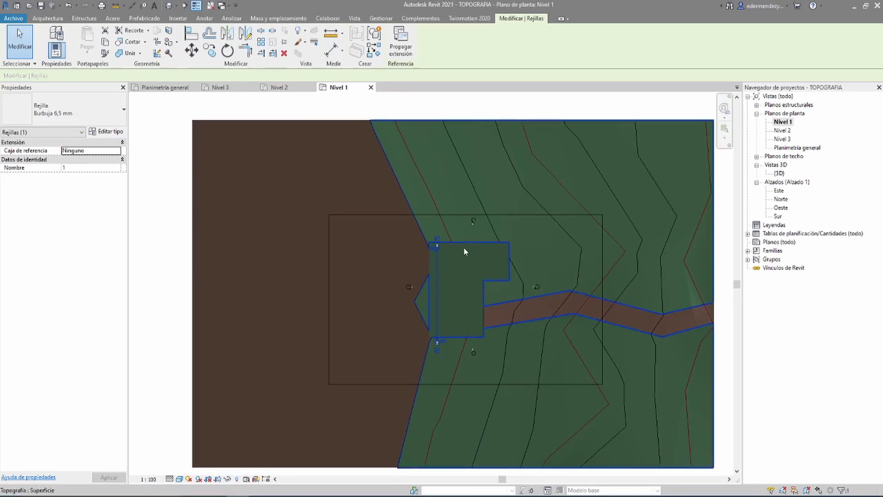
pyautogui.moveTo(402, 336); pyautogui.dragTo(383, 338, button='middle')
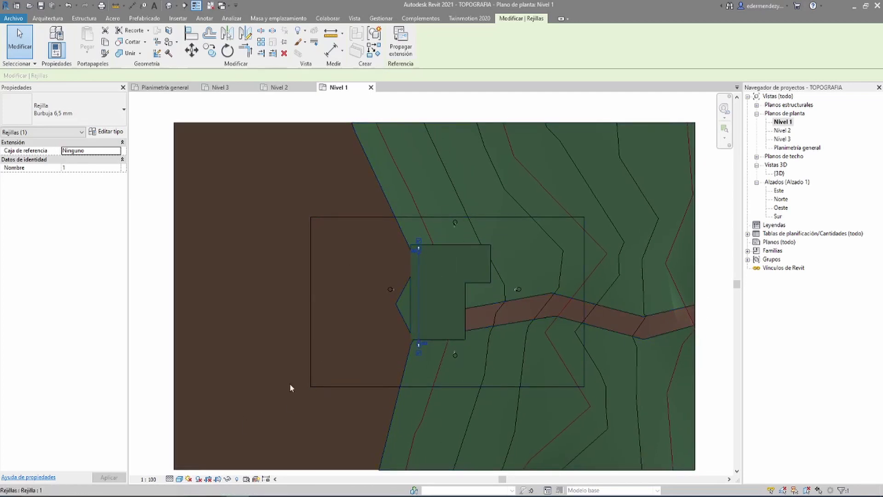
pyautogui.click(179, 479)
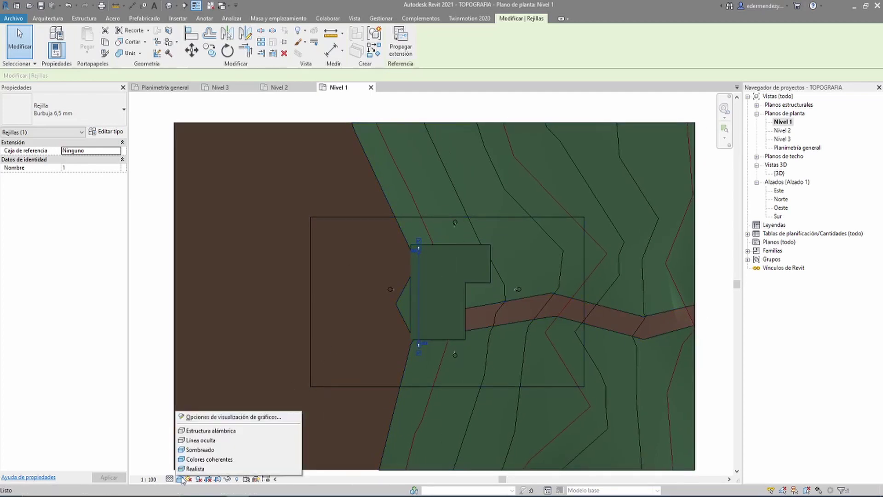
pyautogui.click(216, 444)
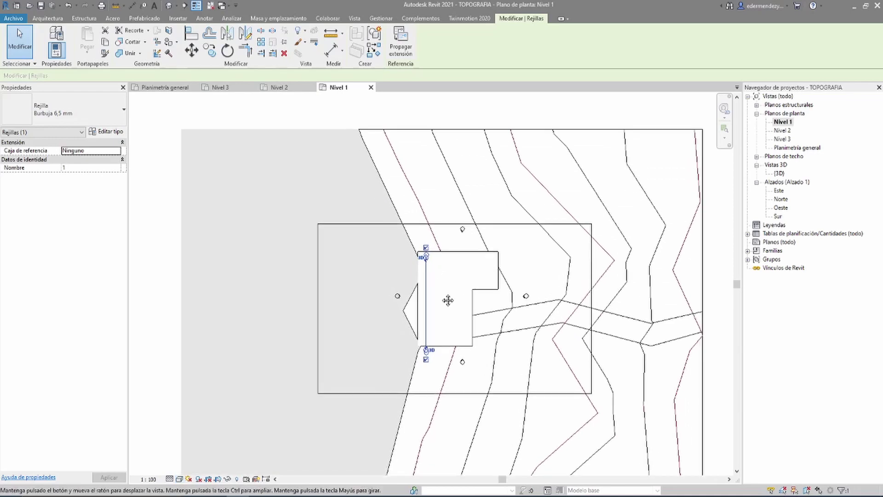
pyautogui.scroll(5, 409, 258)
pyautogui.scroll(-8, 394, 234)
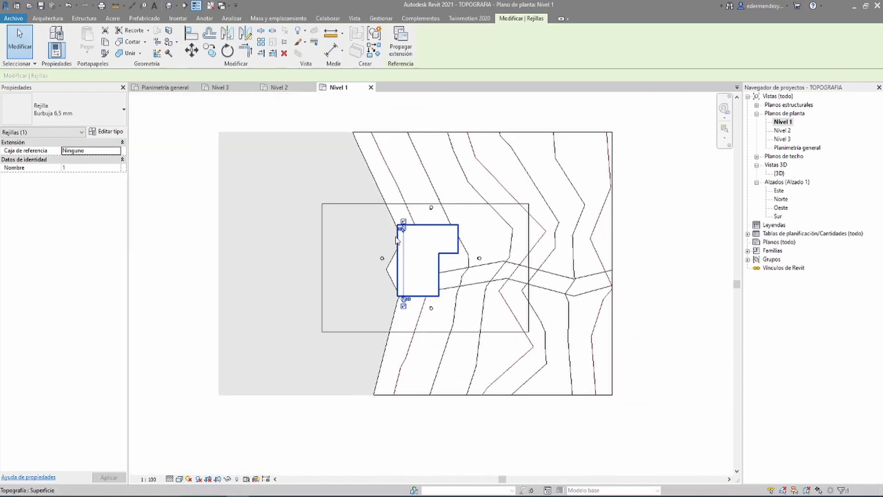
pyautogui.scroll(3, 405, 244)
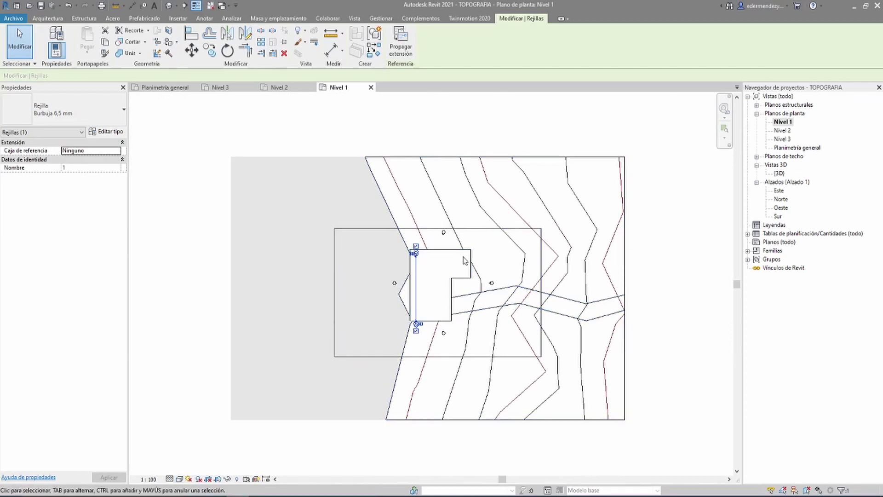
pyautogui.scroll(1, 442, 256)
pyautogui.scroll(2, 429, 256)
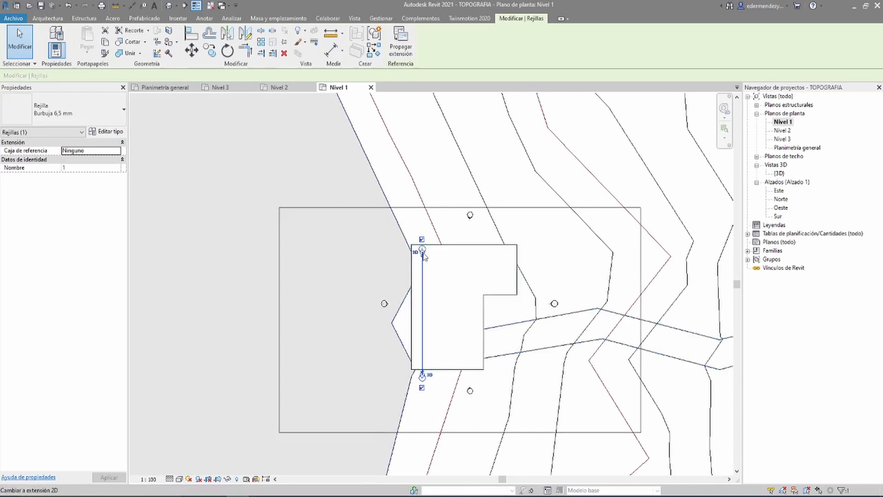
pyautogui.scroll(1, 422, 252)
pyautogui.scroll(2, 419, 269)
pyautogui.scroll(1, 437, 221)
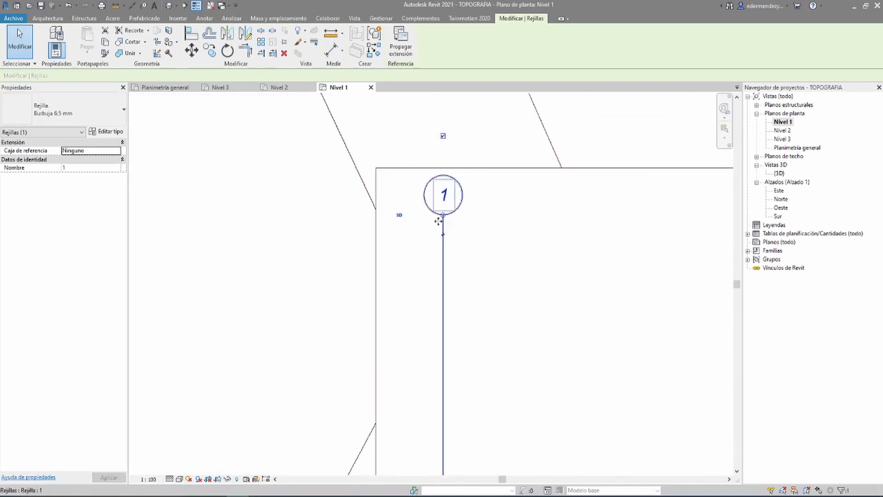
pyautogui.scroll(-3, 441, 234)
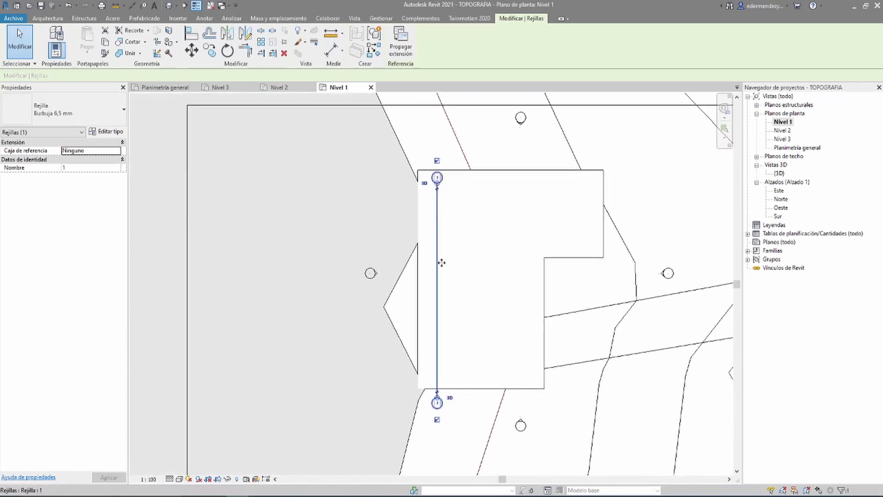
pyautogui.scroll(1, 437, 380)
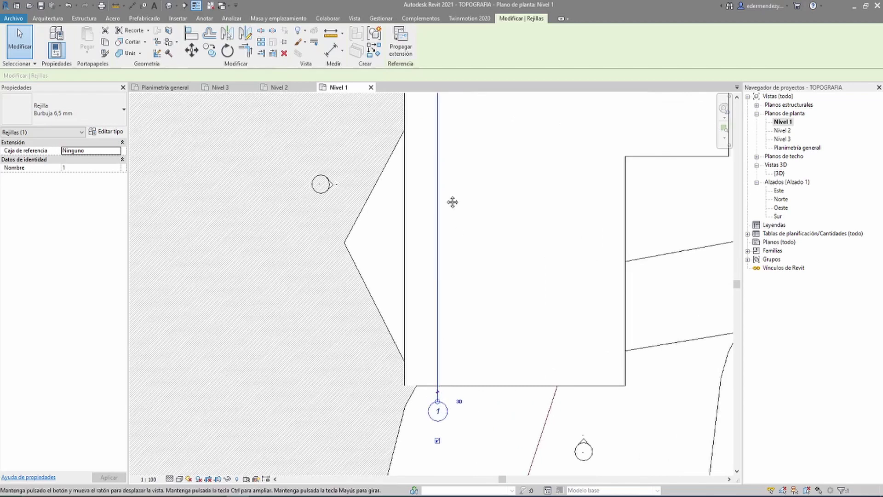
pyautogui.scroll(1, 425, 257)
pyautogui.scroll(2, 424, 198)
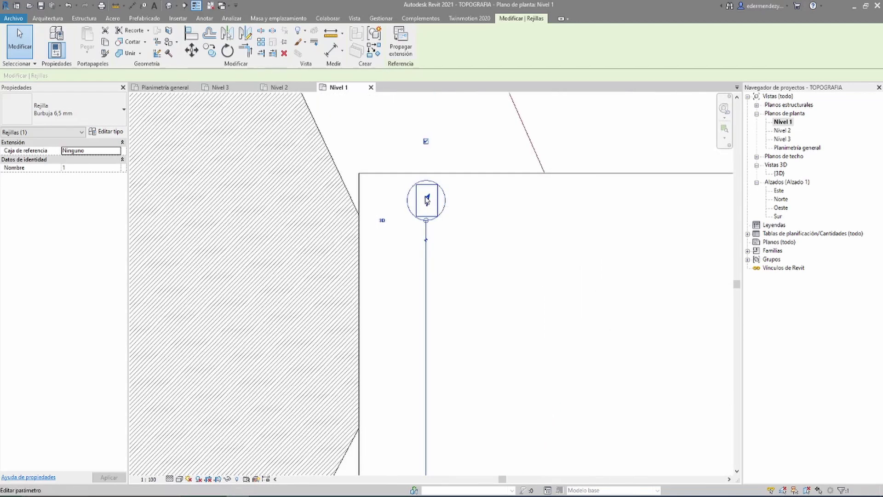
pyautogui.click(426, 200)
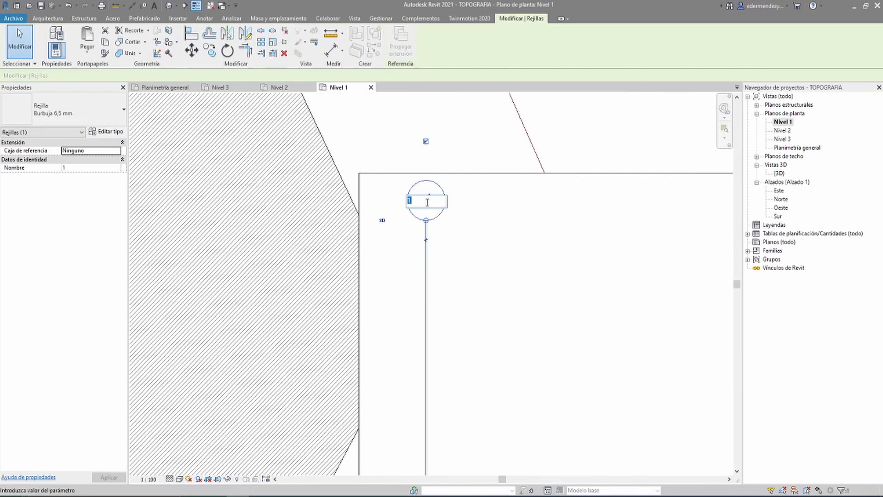
pyautogui.press('Return')
pyautogui.scroll(-3, 418, 225)
pyautogui.scroll(-4, 418, 225)
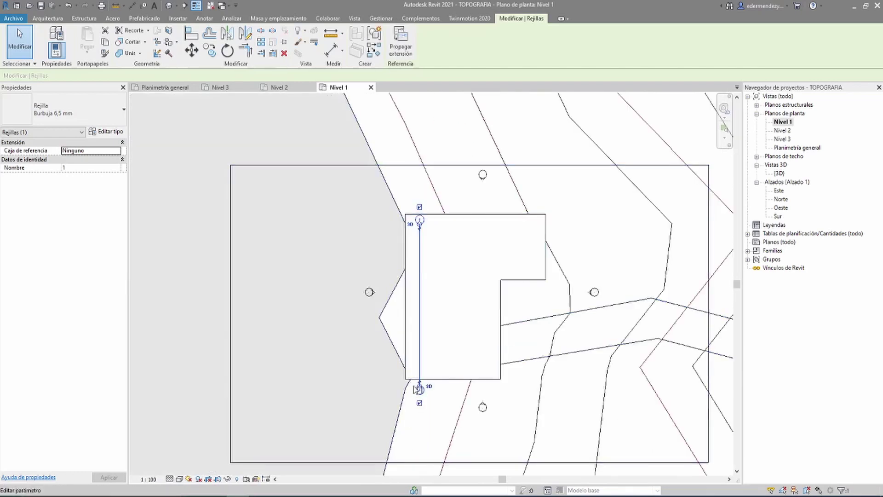
pyautogui.scroll(2, 417, 232)
pyautogui.scroll(1, 414, 248)
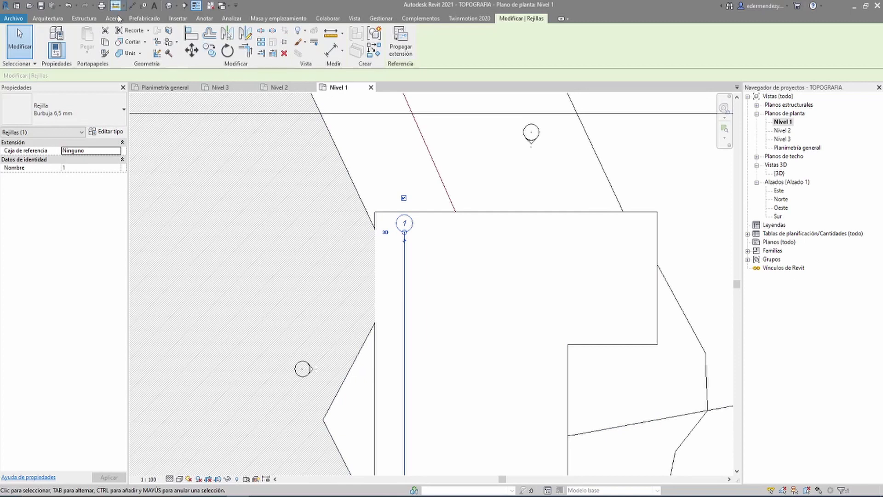
# Copy grid 1 with Multiple on, placing grid 2 at 5.0000 and grid 3 5.5000 further
pyautogui.click(210, 53)
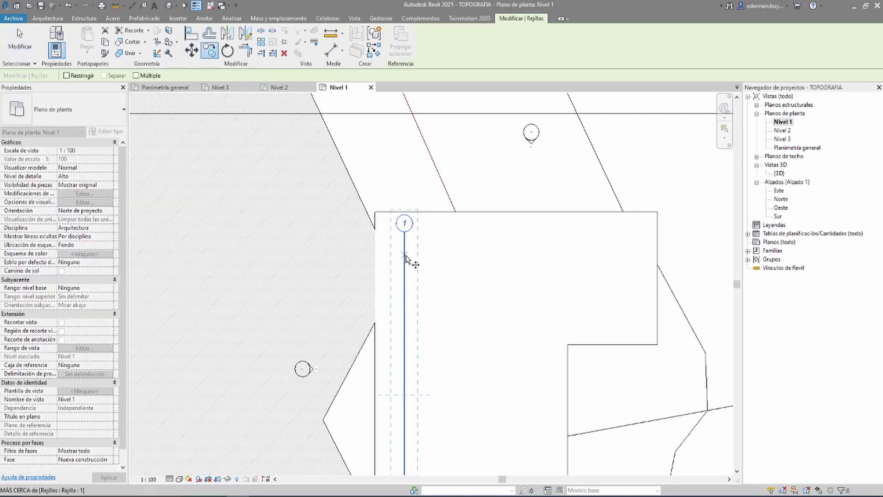
pyautogui.moveTo(430, 211); pyautogui.dragTo(395, 171, button='middle')
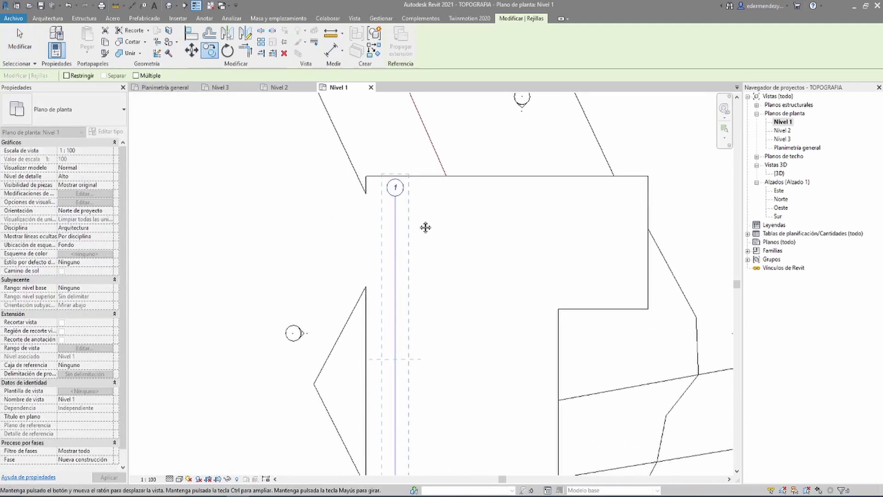
pyautogui.scroll(-1, 372, 271)
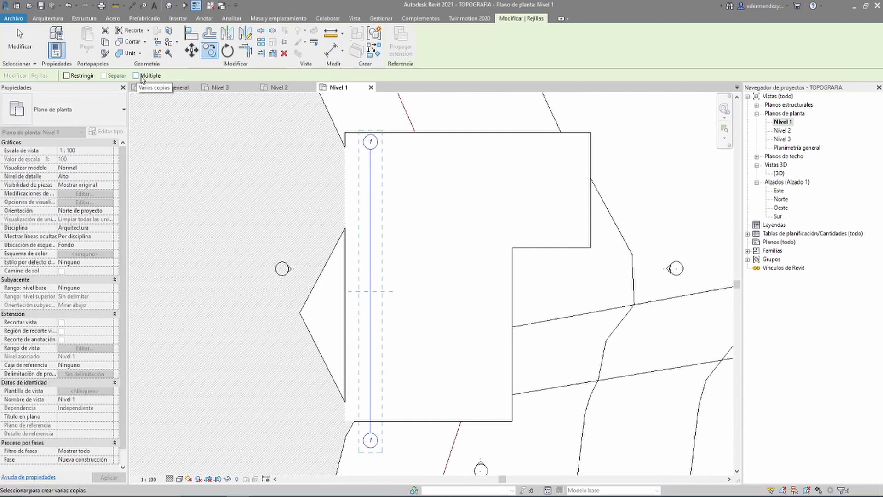
pyautogui.click(140, 76)
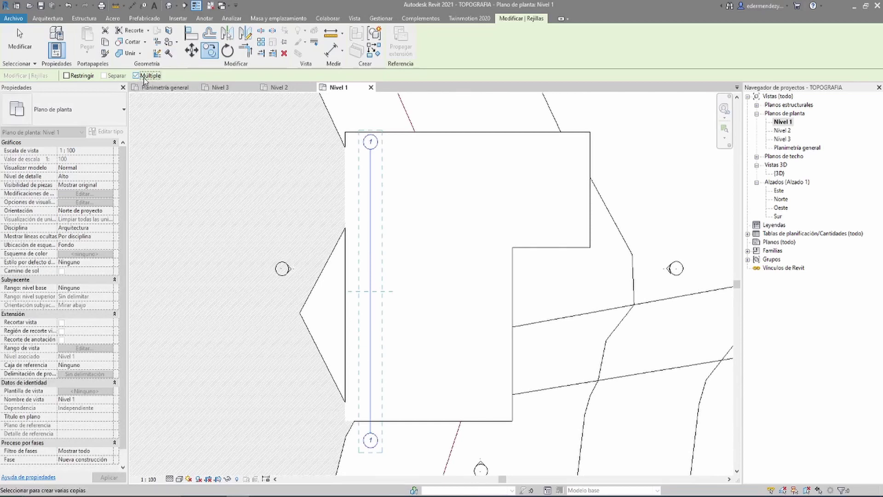
pyautogui.click(371, 181)
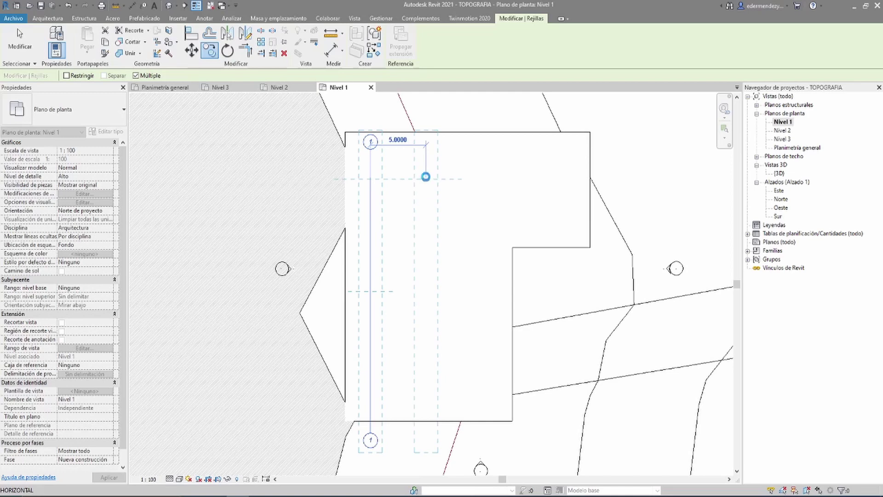
pyautogui.click(426, 179)
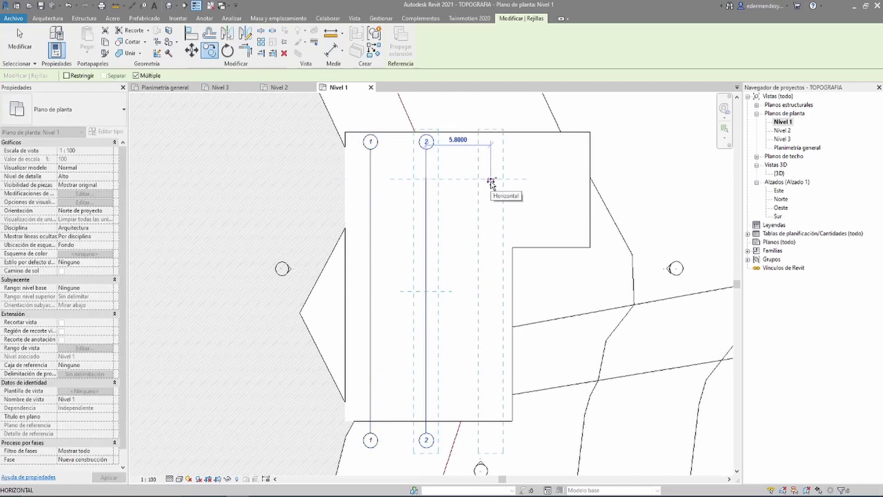
pyautogui.click(488, 179)
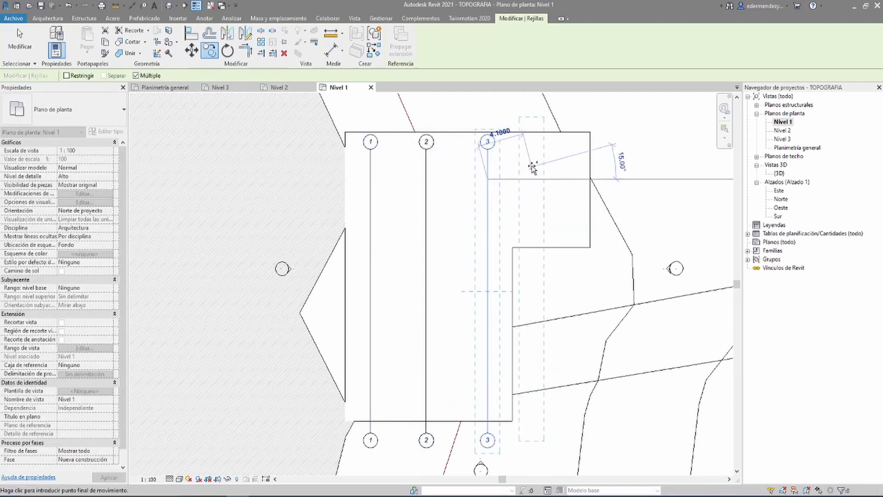
pyautogui.press('Escape')
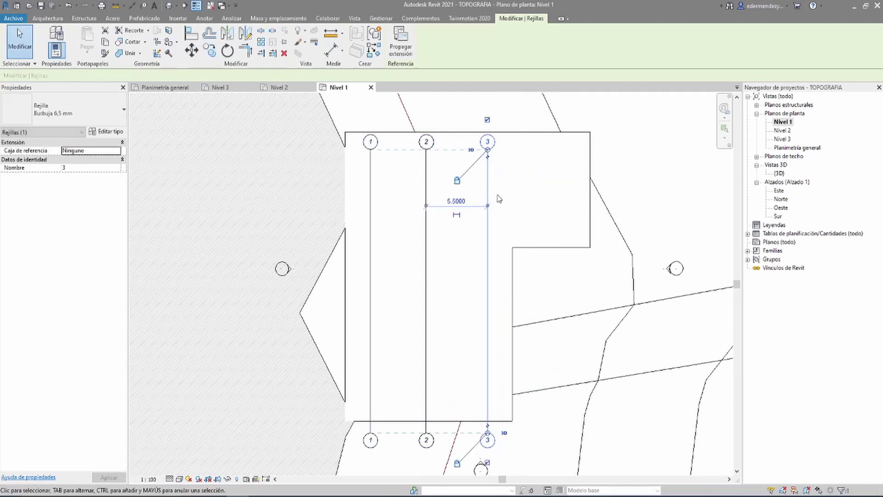
pyautogui.press('Escape')
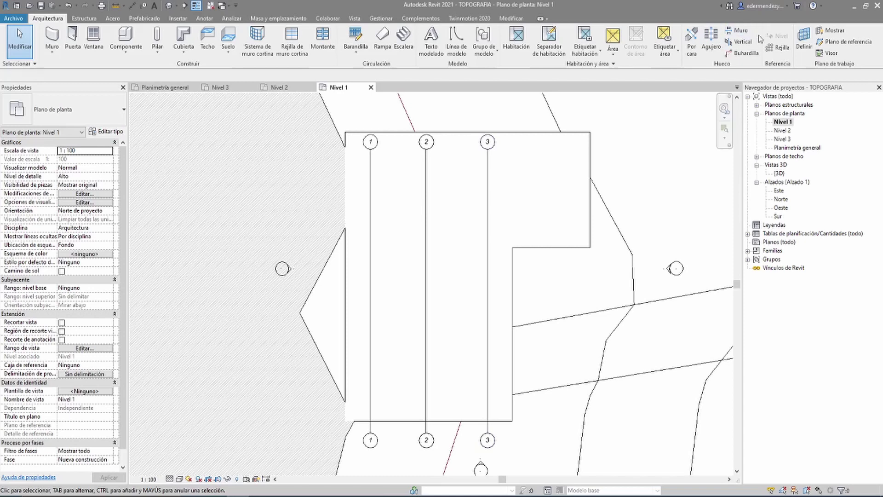
# Draw horizontal grid 4 from left of the building to just past grid 3
pyautogui.click(776, 50)
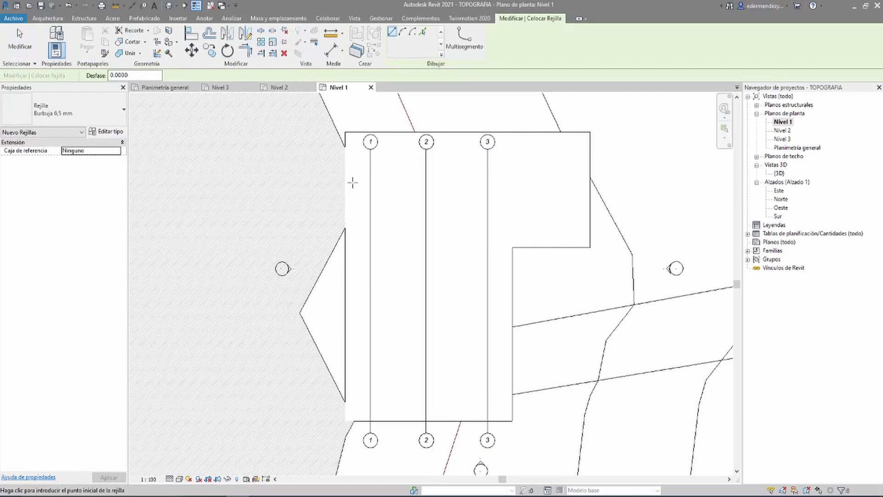
pyautogui.click(351, 165)
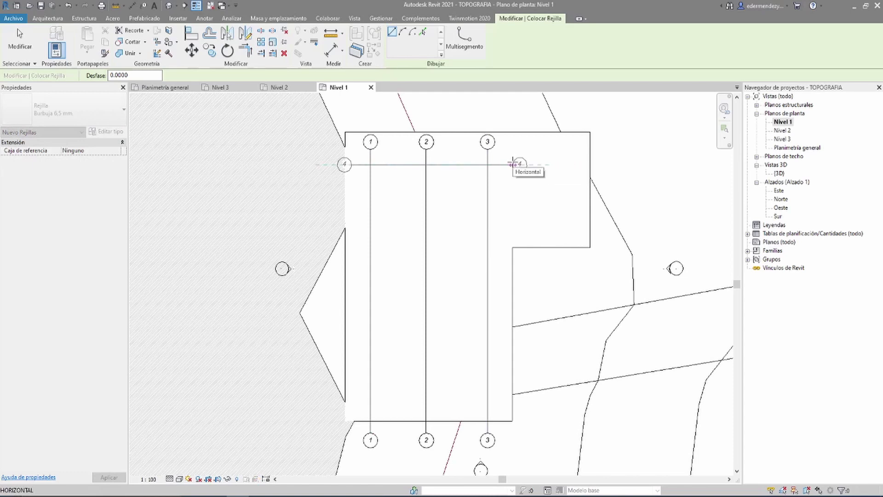
pyautogui.click(513, 163)
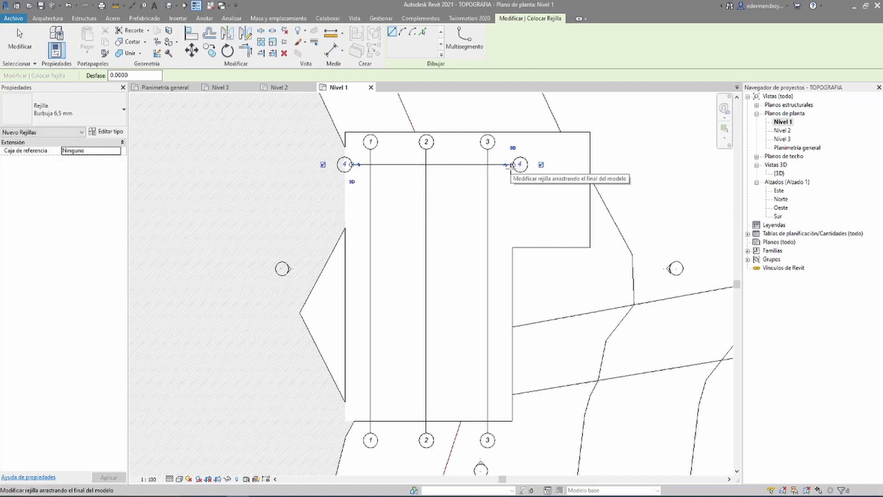
pyautogui.press('Escape')
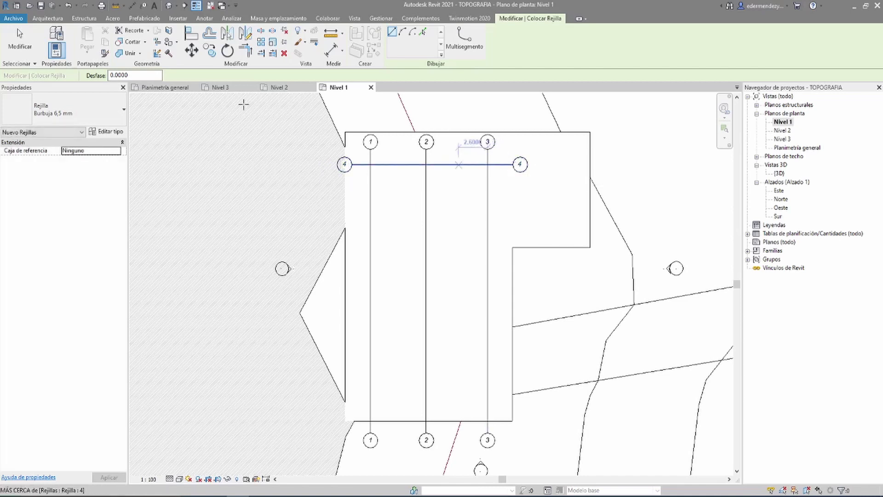
pyautogui.scroll(2, 521, 165)
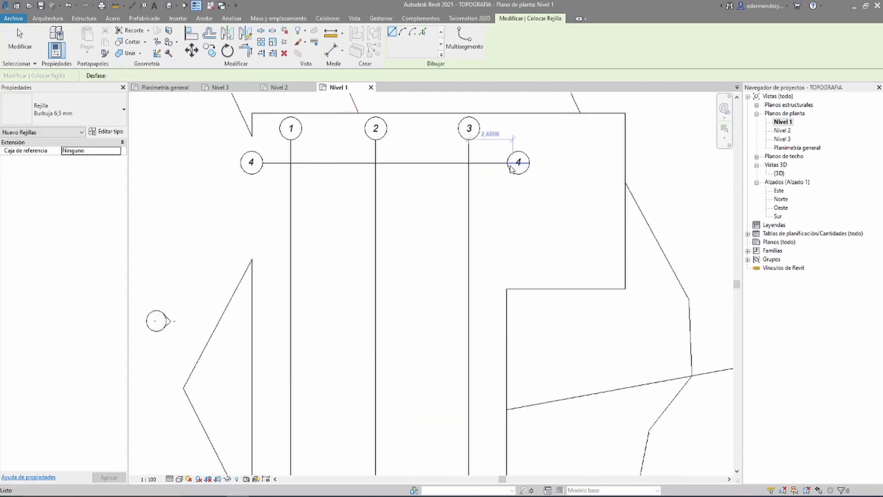
pyautogui.press('Escape')
pyautogui.scroll(2, 503, 167)
pyautogui.scroll(-2, 495, 183)
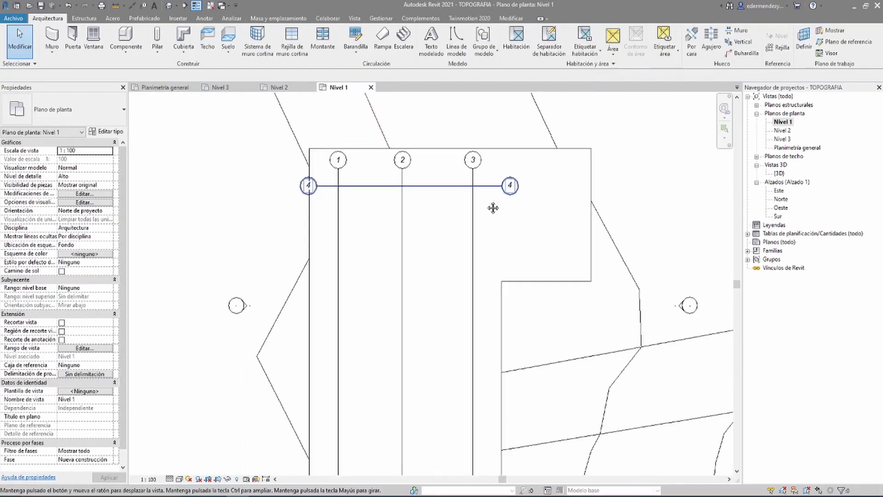
# Select grid 4 and extend its right end further right
pyautogui.click(492, 205)
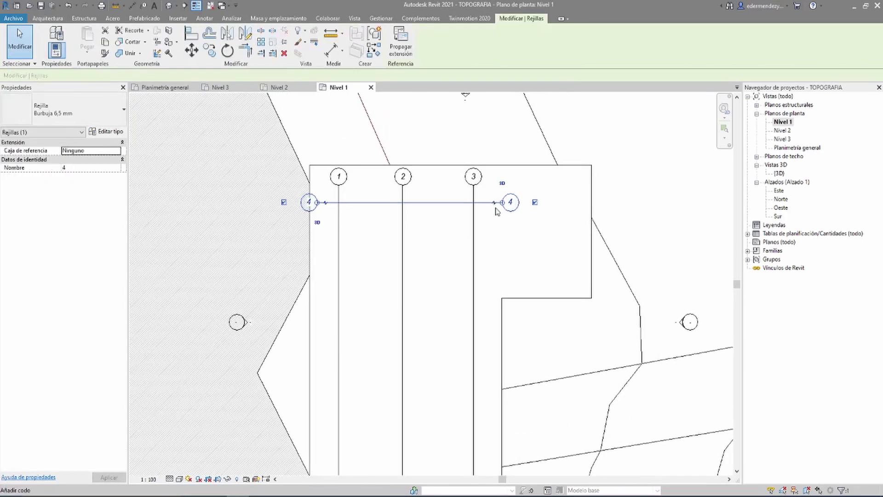
pyautogui.scroll(2, 494, 204)
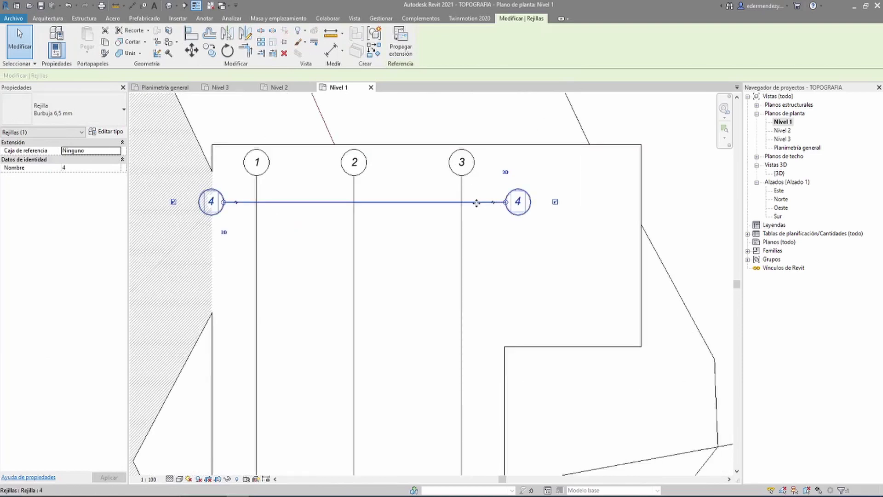
pyautogui.press('Escape')
pyautogui.click(503, 203)
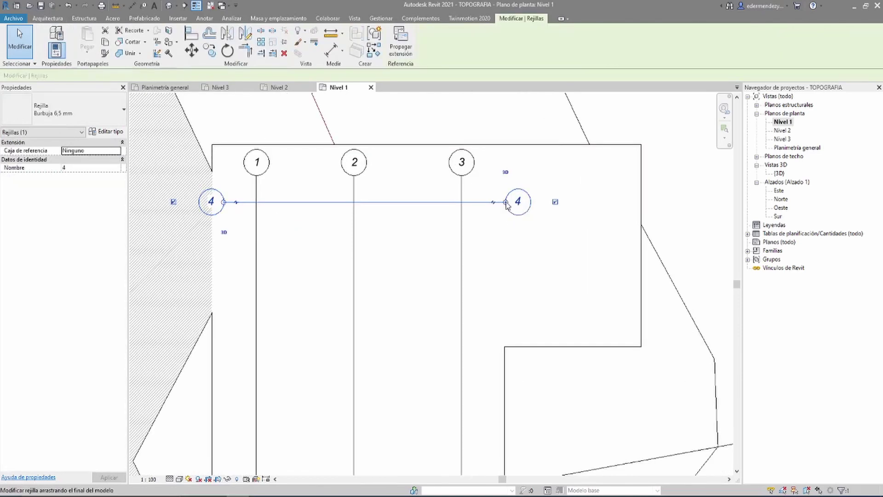
pyautogui.scroll(5, 506, 205)
pyautogui.scroll(-3, 505, 207)
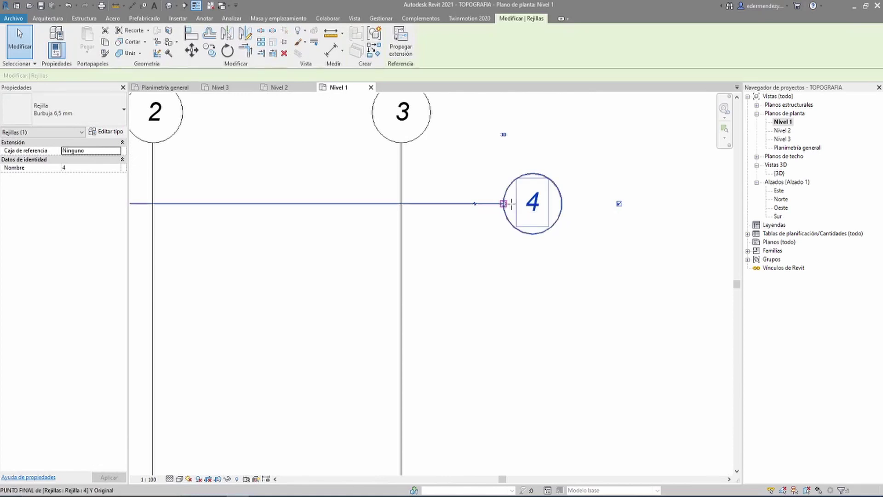
pyautogui.moveTo(504, 207); pyautogui.dragTo(573, 209)
pyautogui.scroll(-4, 573, 210)
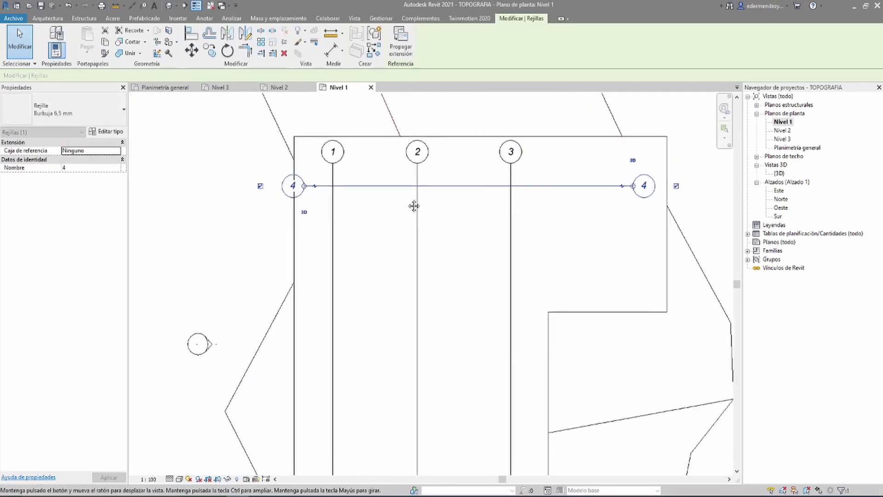
pyautogui.scroll(-2, 391, 197)
pyautogui.scroll(2, 371, 191)
pyautogui.scroll(2, 325, 166)
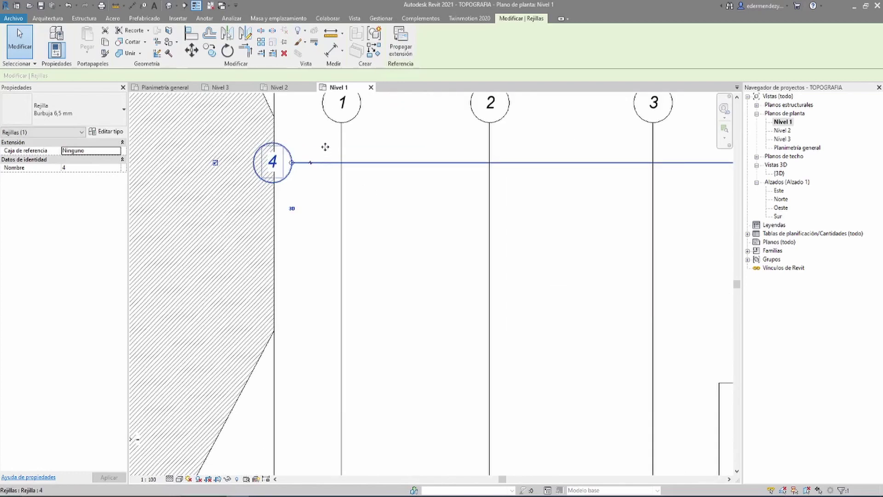
# Move grid 4 lower on the plan and zoom out to check the layout
pyautogui.moveTo(324, 163); pyautogui.dragTo(325, 182)
pyautogui.scroll(-1, 325, 182)
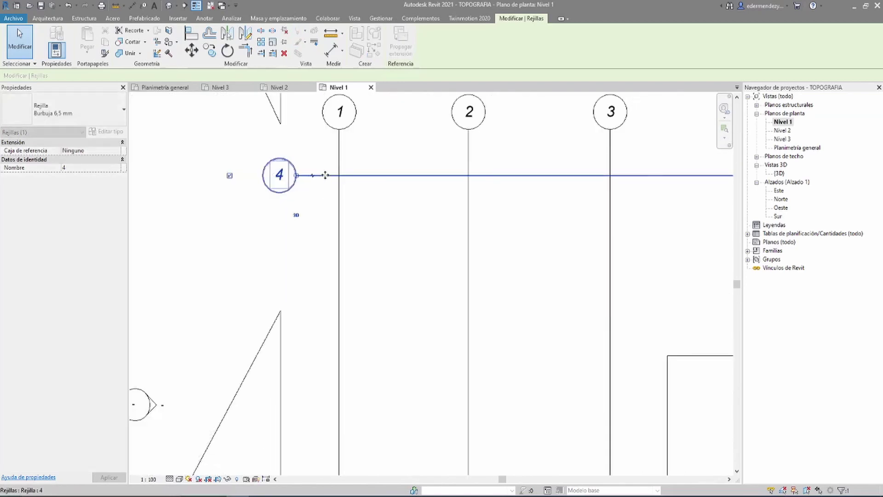
pyautogui.scroll(-2, 325, 179)
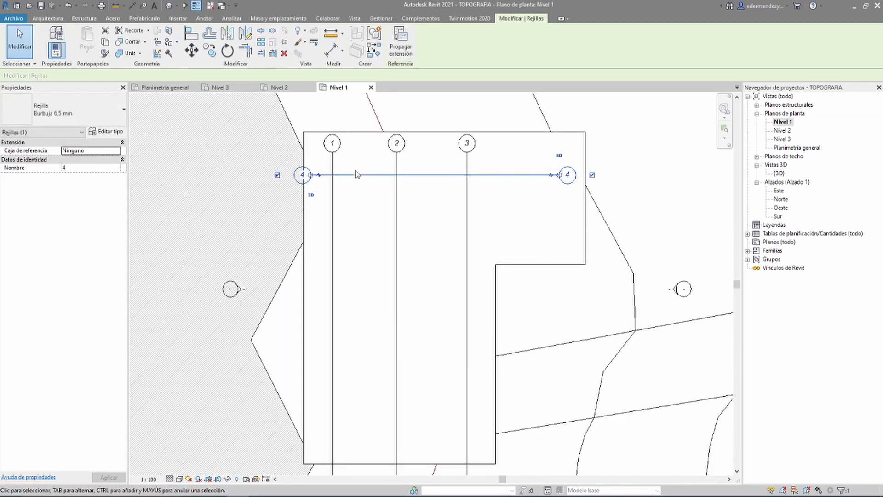
pyautogui.scroll(1, 345, 176)
pyautogui.scroll(2, 326, 179)
pyautogui.scroll(-3, 330, 180)
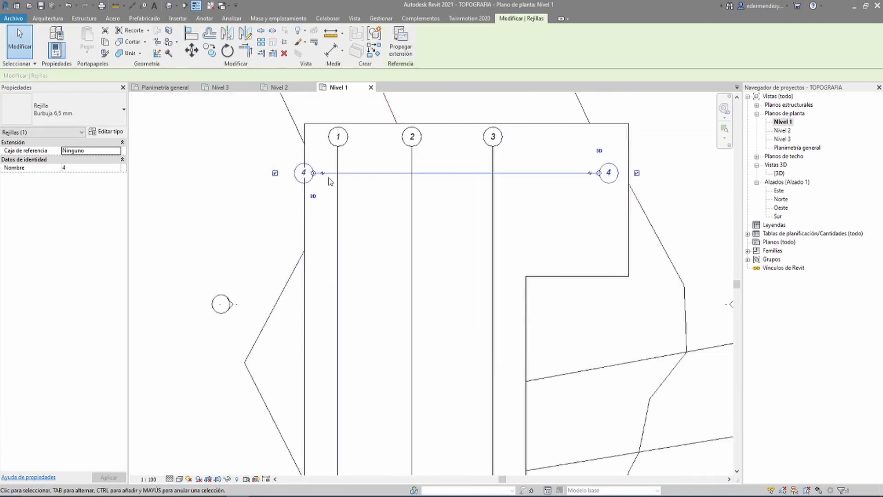
pyautogui.scroll(-3, 359, 191)
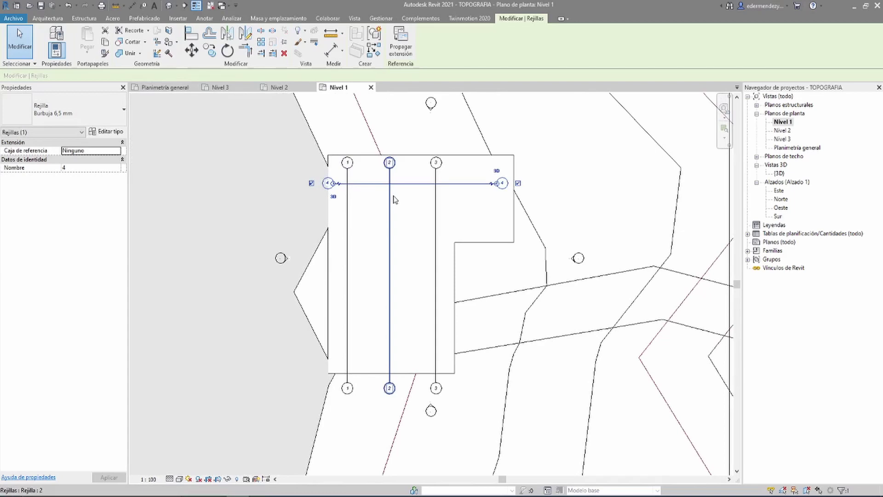
# Copy grid 4 downward with CO into grids 5, 6 and 7 at 5.0000, 6.0000 and 6.0000 spacing
pyautogui.press('c')
pyautogui.press('o')
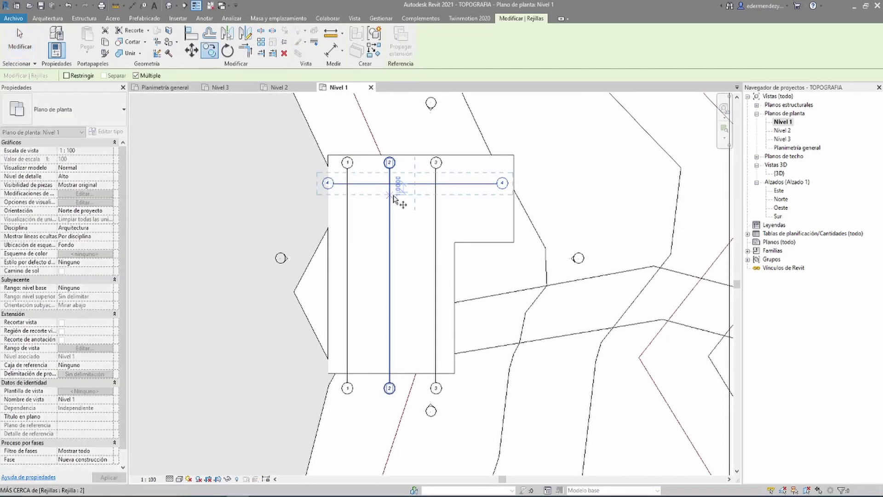
pyautogui.scroll(1, 414, 201)
pyautogui.moveTo(416, 201); pyautogui.dragTo(426, 158, button='middle')
pyautogui.click(425, 161)
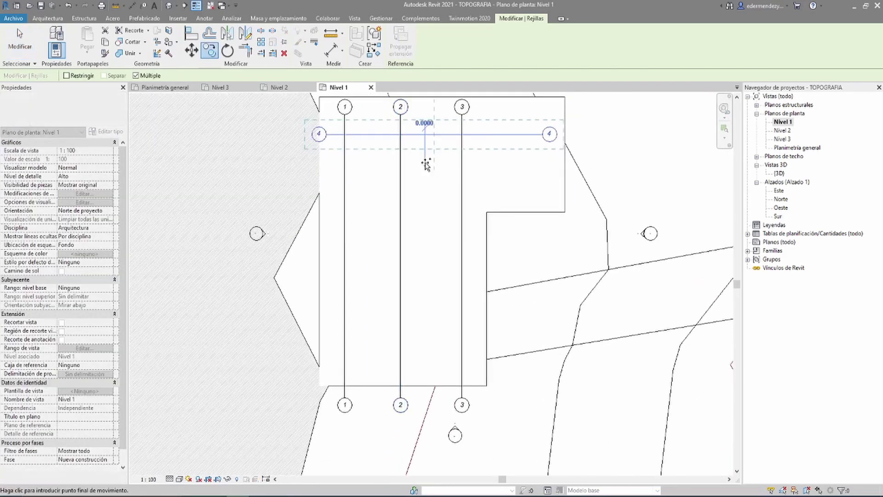
pyautogui.click(425, 221)
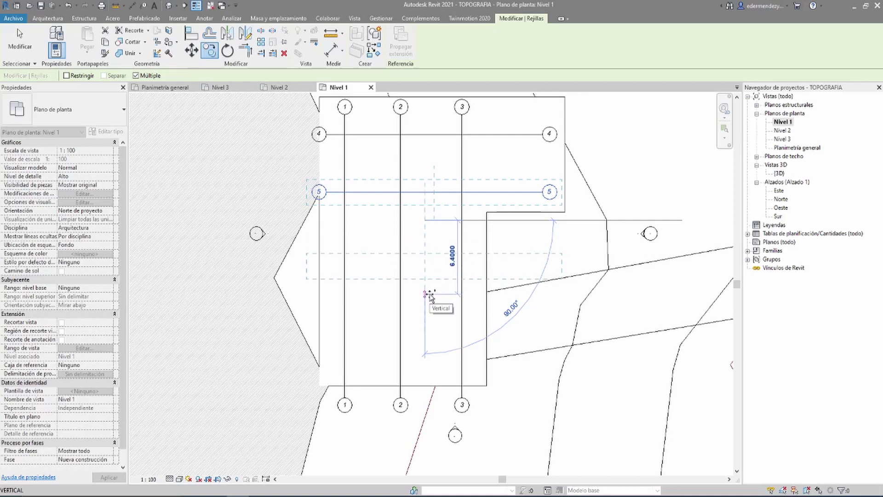
pyautogui.click(429, 291)
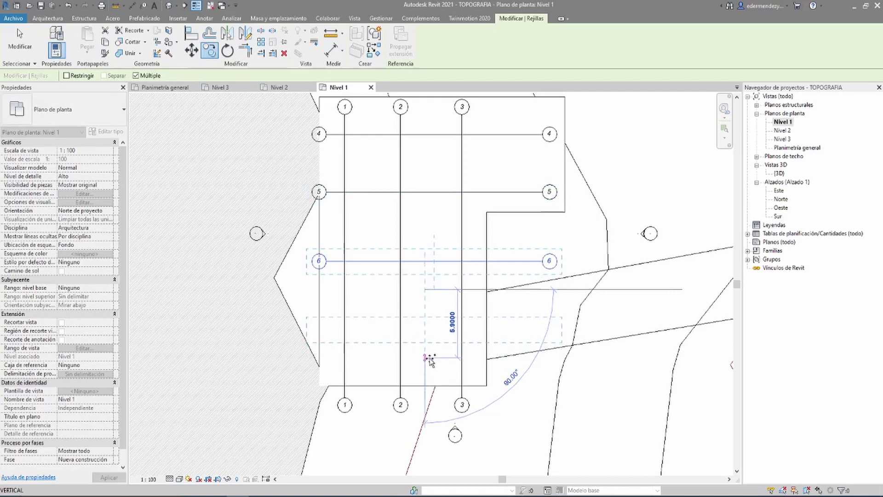
pyautogui.click(430, 359)
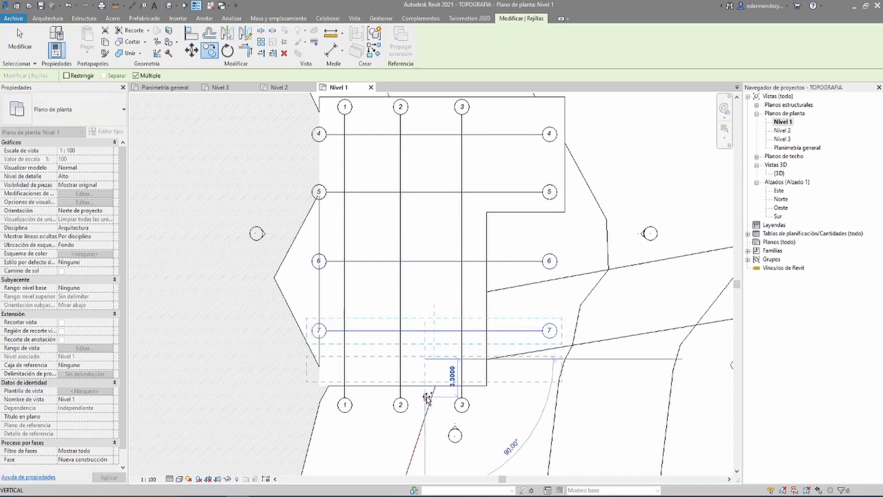
pyautogui.press('Escape')
pyautogui.press('Escape')
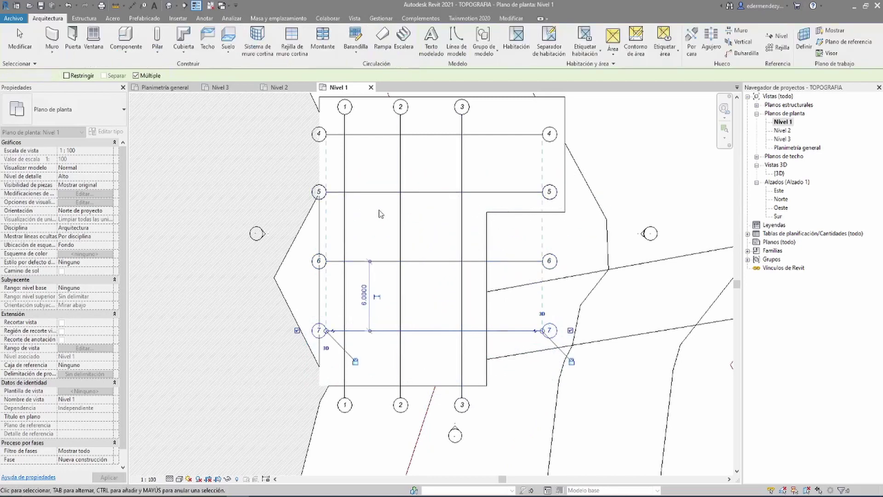
pyautogui.moveTo(423, 216); pyautogui.dragTo(447, 241, button='middle')
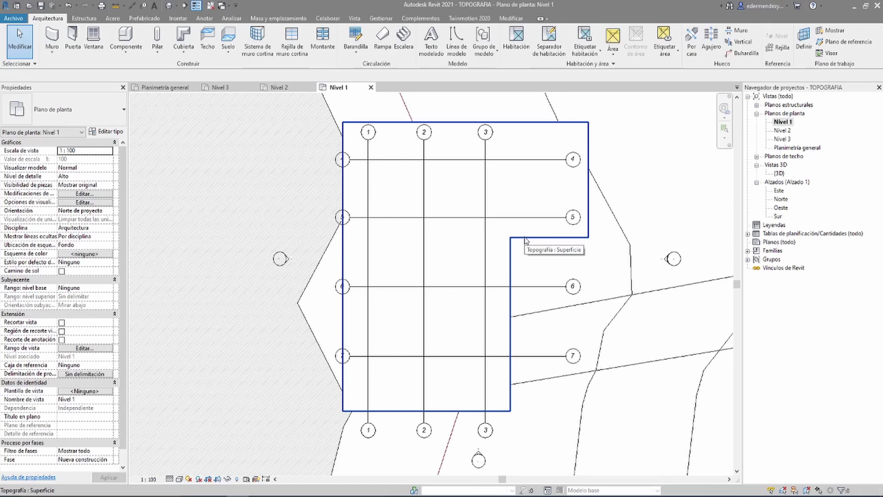
# Pull grid 6's right end back to the building's recessed right edge
pyautogui.click(547, 287)
pyautogui.scroll(3, 548, 287)
pyautogui.scroll(-3, 561, 254)
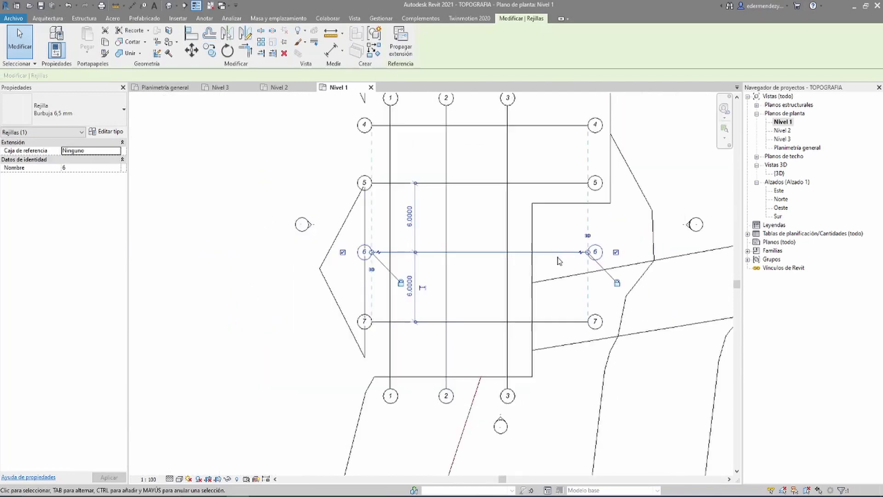
pyautogui.scroll(1, 409, 216)
pyautogui.scroll(1, 411, 216)
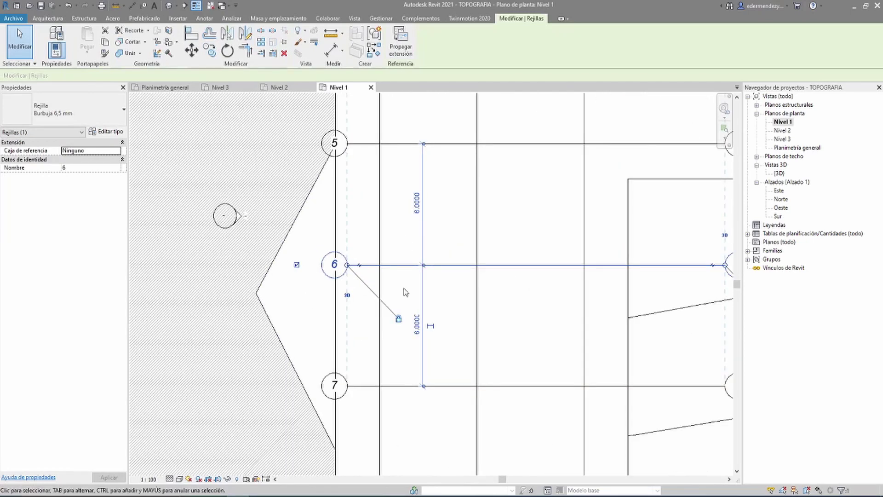
pyautogui.scroll(-1, 411, 225)
pyautogui.scroll(-1, 405, 248)
pyautogui.scroll(1, 401, 260)
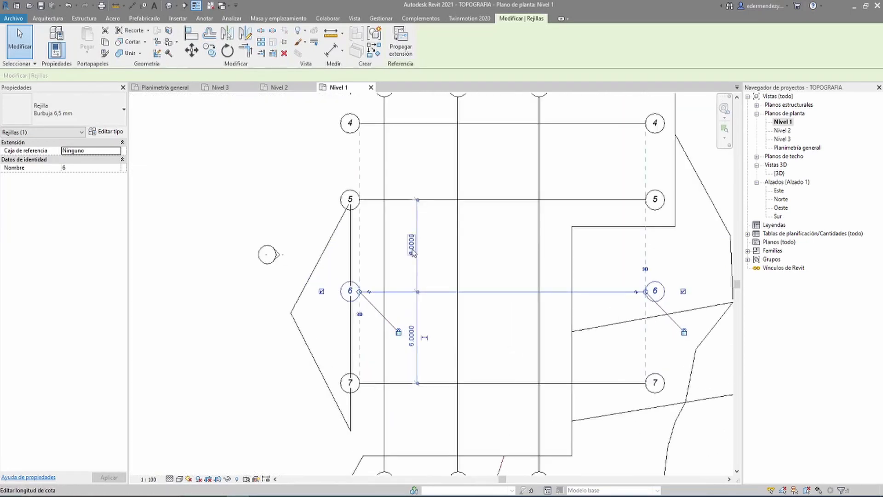
pyautogui.scroll(-2, 410, 248)
pyautogui.scroll(1, 585, 335)
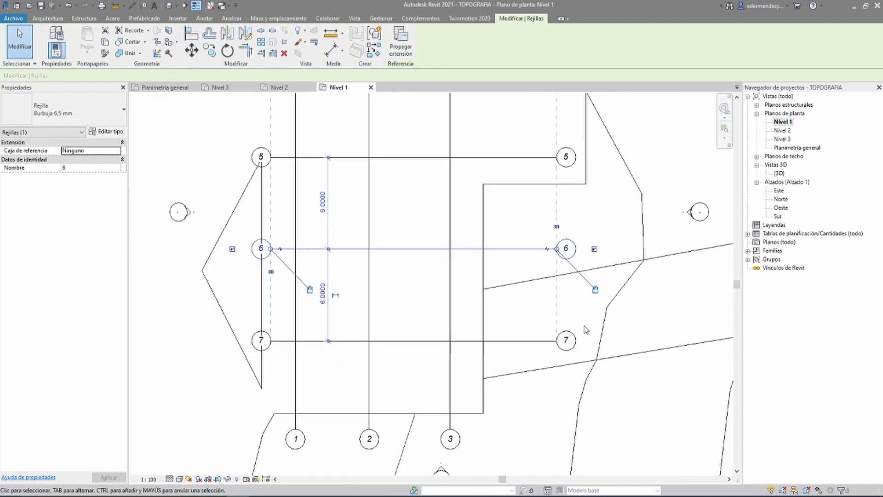
pyautogui.scroll(1, 593, 289)
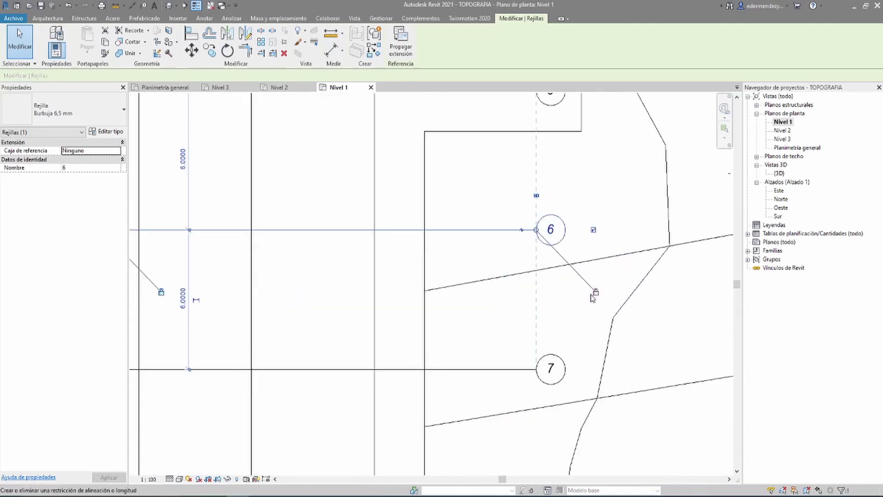
pyautogui.scroll(-1, 592, 296)
pyautogui.scroll(-1, 591, 296)
pyautogui.scroll(1, 589, 299)
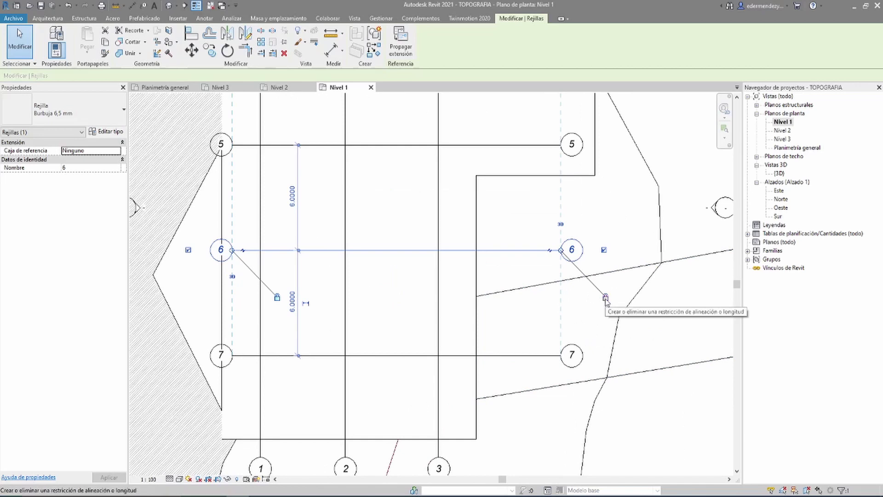
pyautogui.moveTo(561, 251)
pyautogui.mouseDown()
pyautogui.moveTo(474, 250)
pyautogui.moveTo(486, 250)
pyautogui.mouseUp()
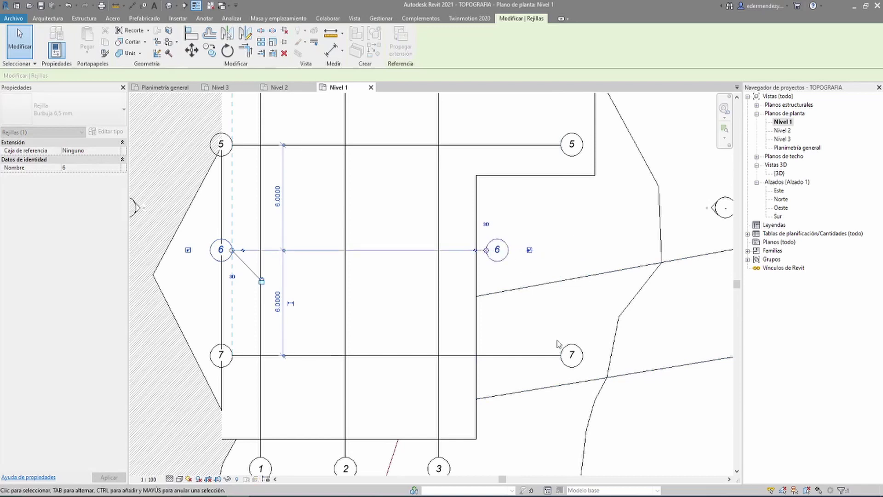
# Shorten grid 7's right end to match grid 6
pyautogui.click(580, 356)
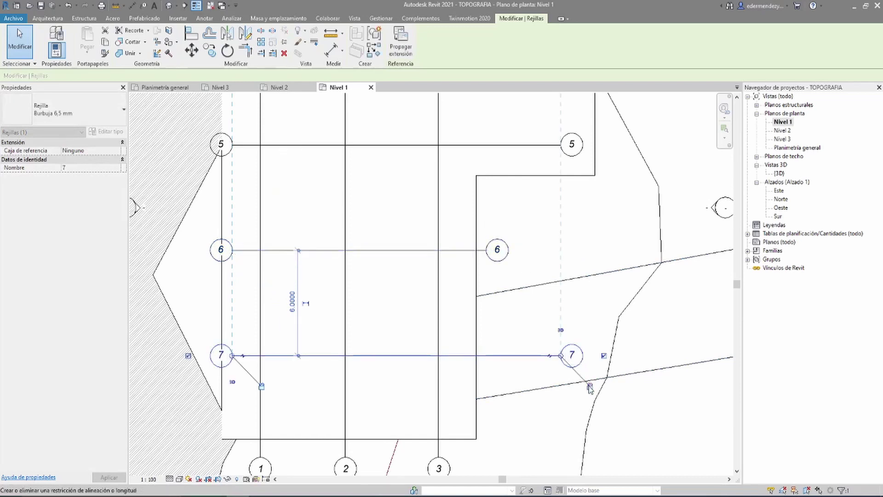
pyautogui.moveTo(561, 356); pyautogui.dragTo(486, 354)
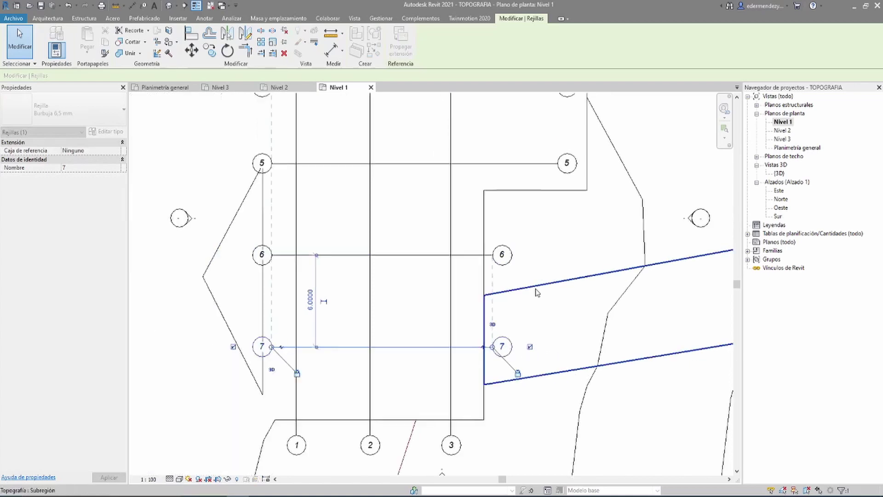
pyautogui.scroll(-3, 556, 258)
pyautogui.scroll(1, 557, 258)
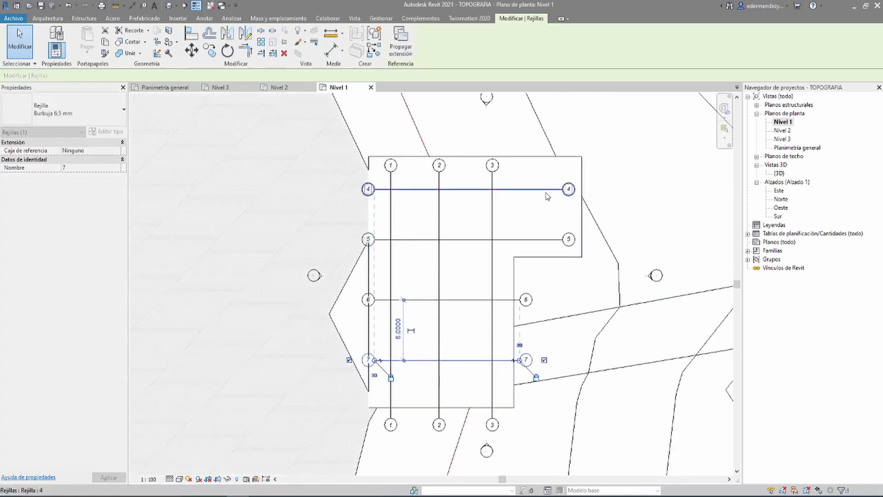
# Raise the top ends of grids 1–3, then select grid 7
pyautogui.press('Escape')
pyautogui.click(390, 183)
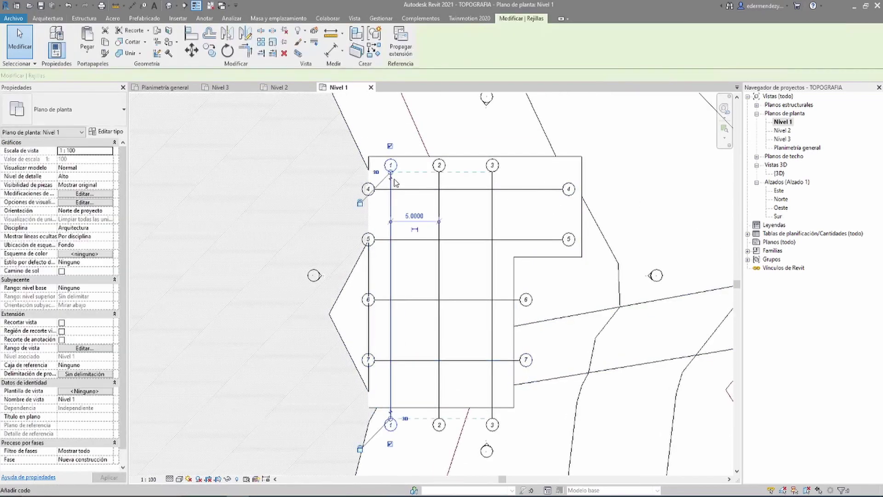
pyautogui.scroll(2, 394, 177)
pyautogui.moveTo(390, 134); pyautogui.dragTo(389, 135)
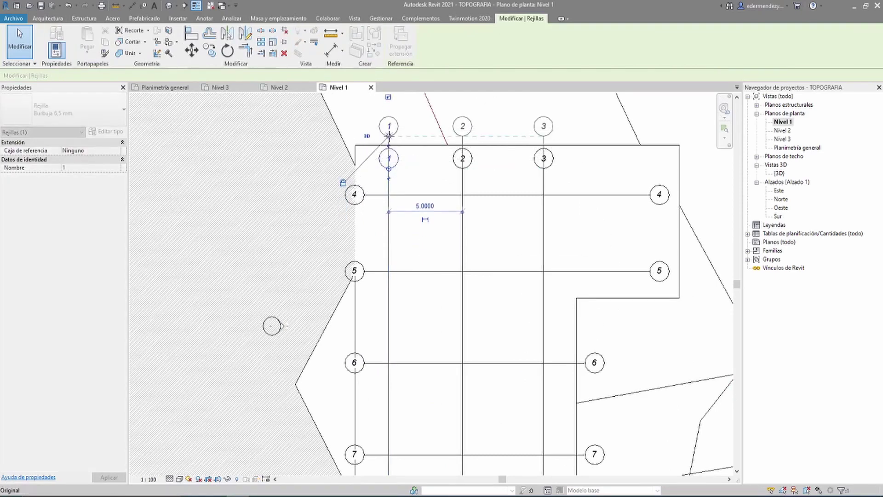
pyautogui.scroll(-2, 402, 156)
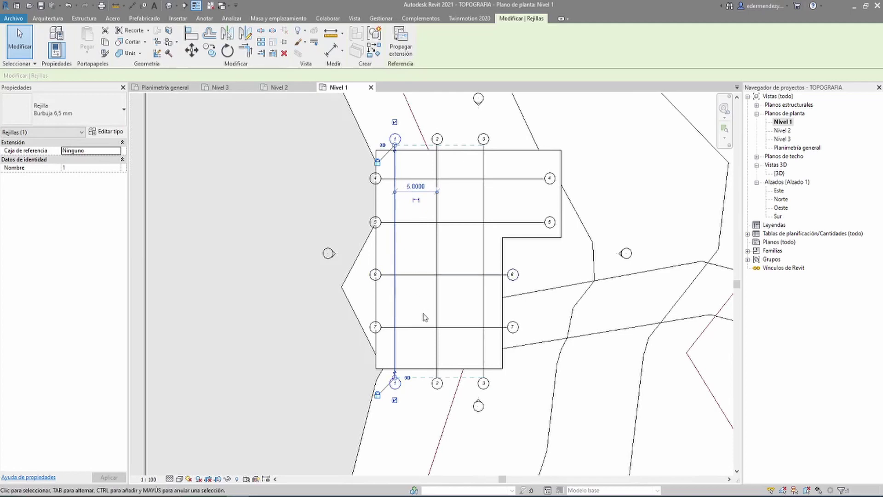
pyautogui.scroll(3, 423, 320)
pyautogui.click(415, 323)
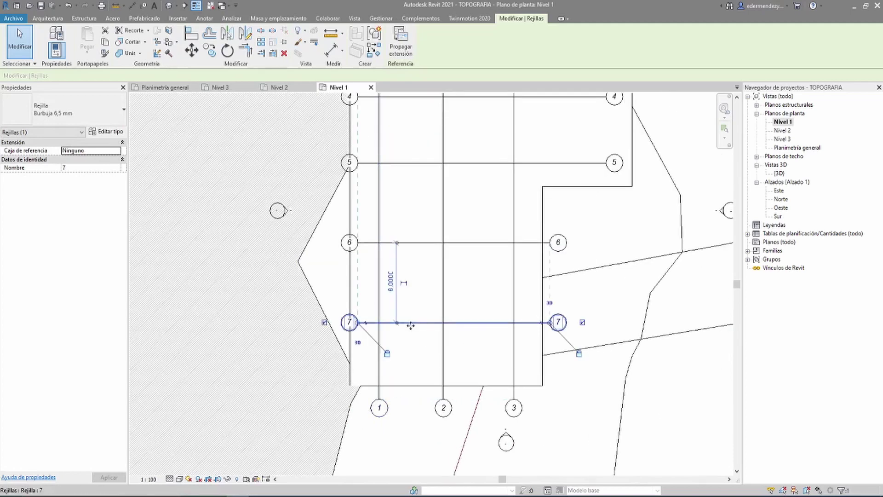
pyautogui.scroll(2, 385, 408)
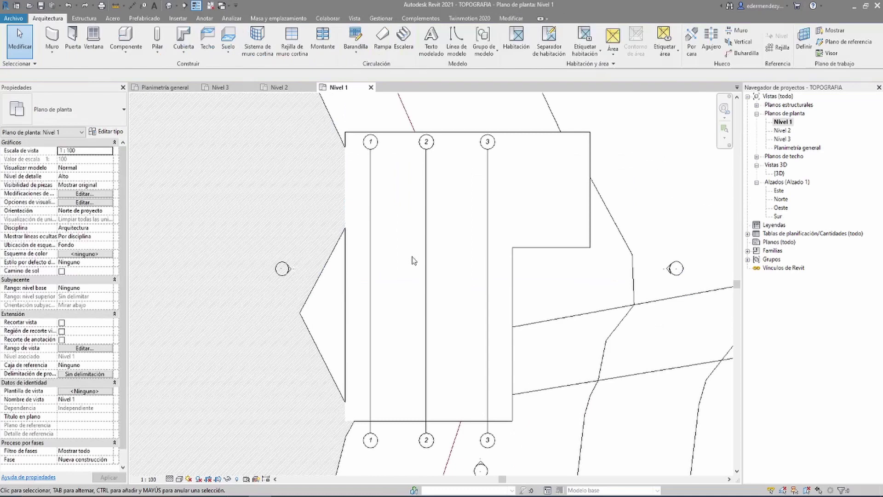
# Redraw horizontal grid 4 from left of the building to just past grid 3, then exit the grid tool
pyautogui.click(781, 51)
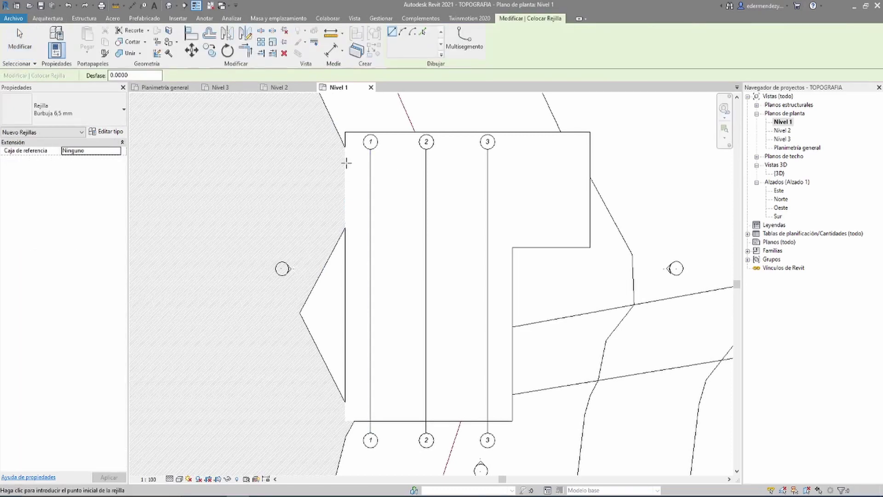
pyautogui.click(347, 162)
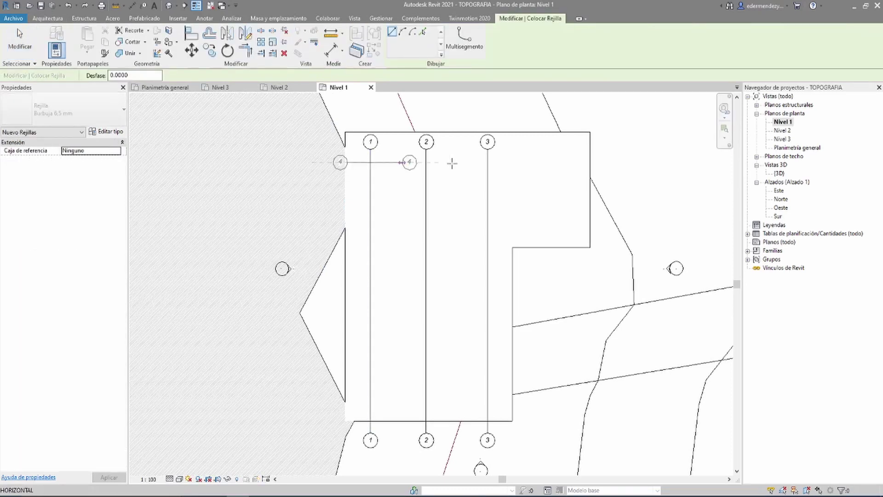
pyautogui.click(530, 162)
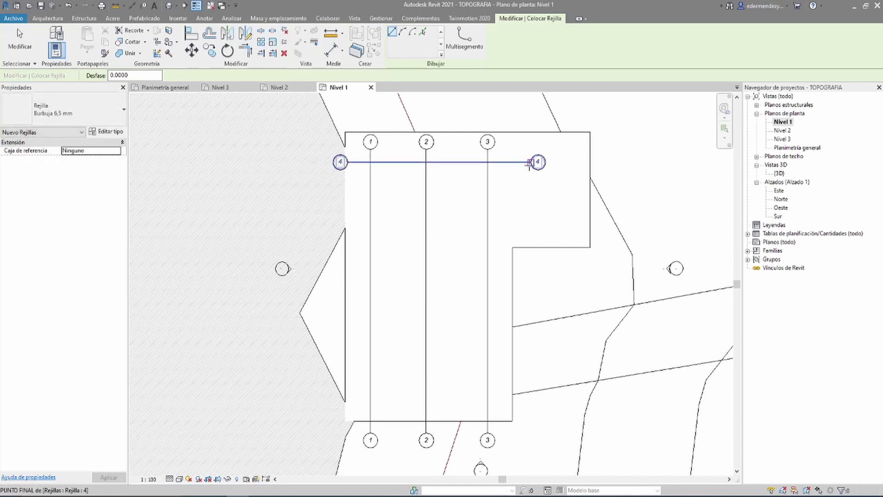
pyautogui.scroll(2, 529, 165)
pyautogui.scroll(2, 520, 175)
pyautogui.moveTo(369, 196); pyautogui.dragTo(476, 201, button='middle')
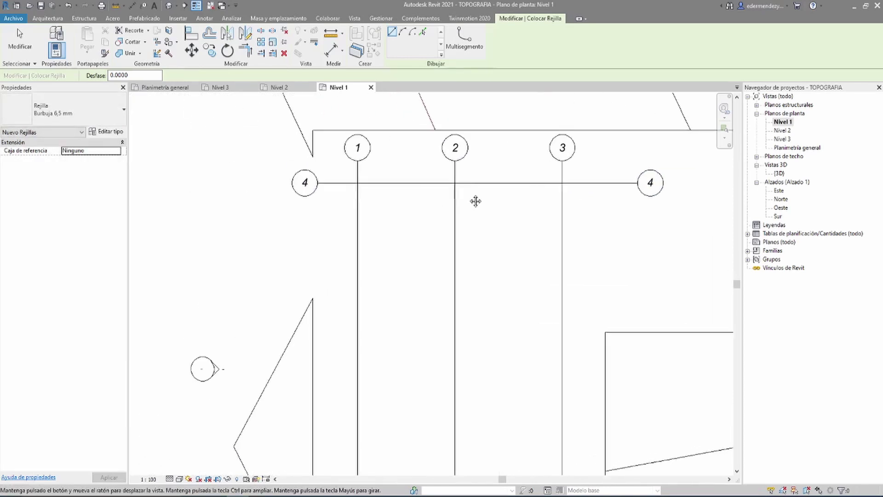
pyautogui.scroll(1, 433, 196)
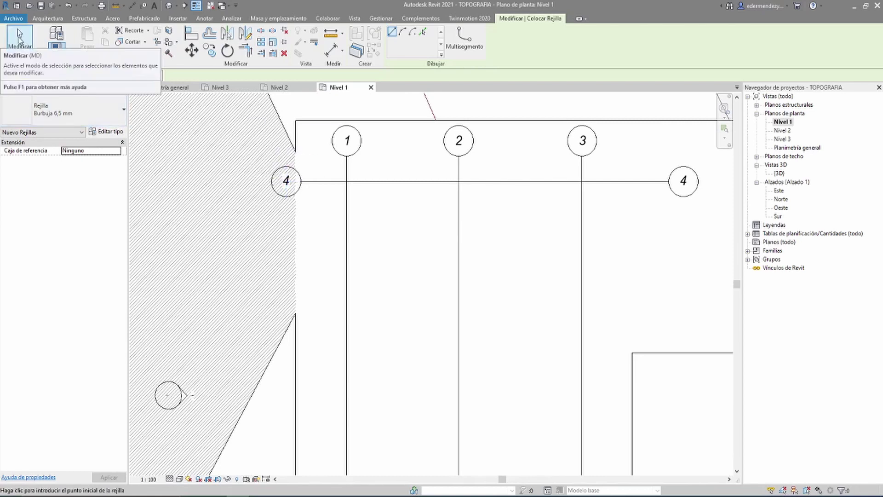
pyautogui.click(18, 36)
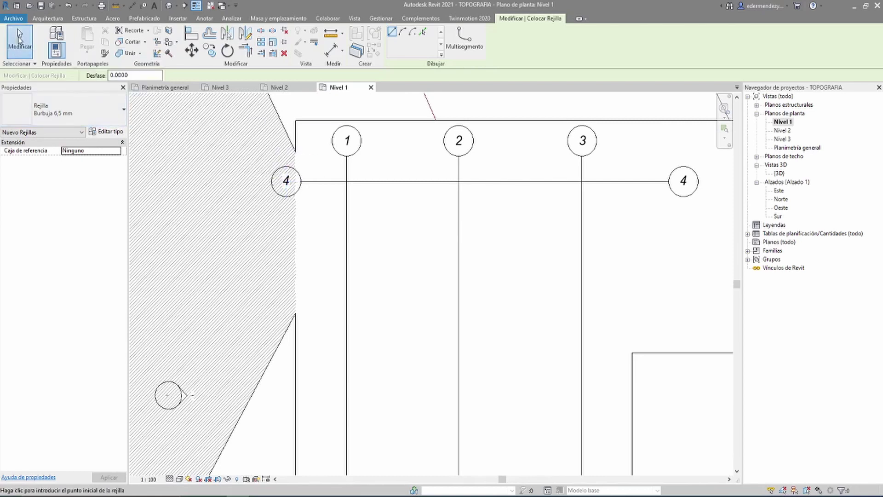
pyautogui.scroll(2, 283, 183)
# Rename horizontal grid 4 to A
pyautogui.scroll(3, 286, 185)
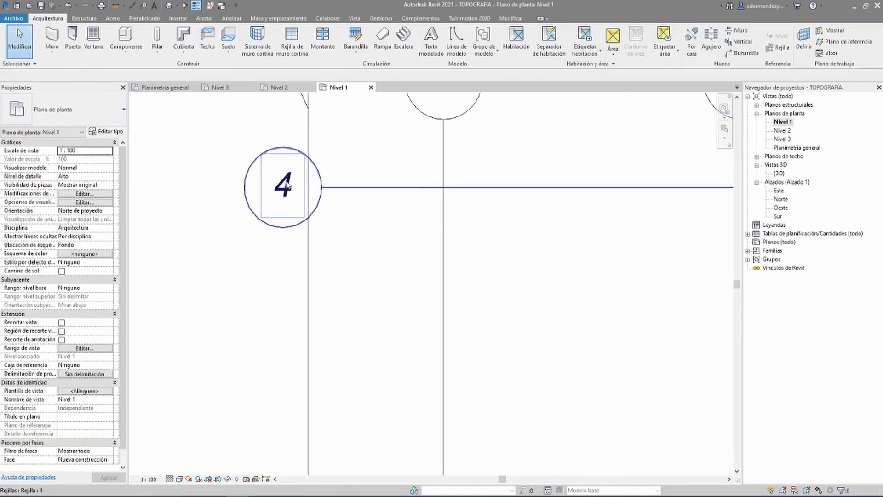
pyautogui.click(288, 185)
pyautogui.write('A')
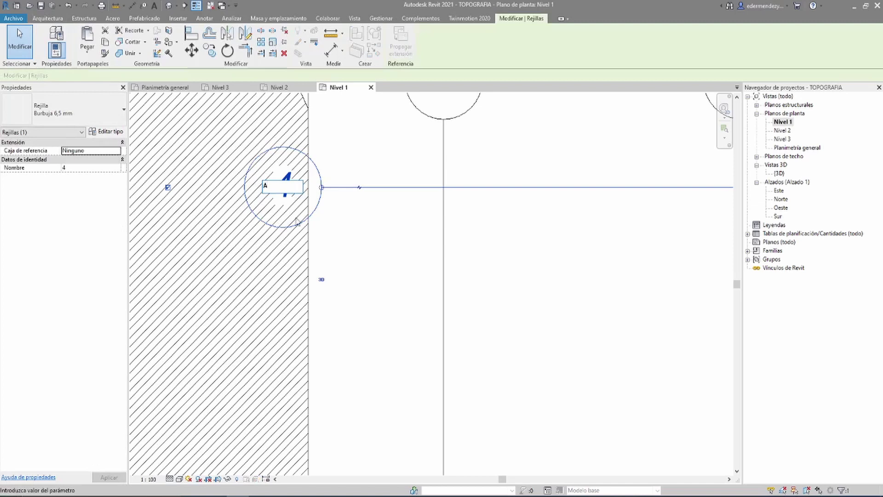
pyautogui.press('Return')
# Extend grid A's right end further to the right
pyautogui.scroll(-2, 282, 197)
pyautogui.scroll(-2, 354, 228)
pyautogui.moveTo(579, 243); pyautogui.dragTo(457, 232, button='middle')
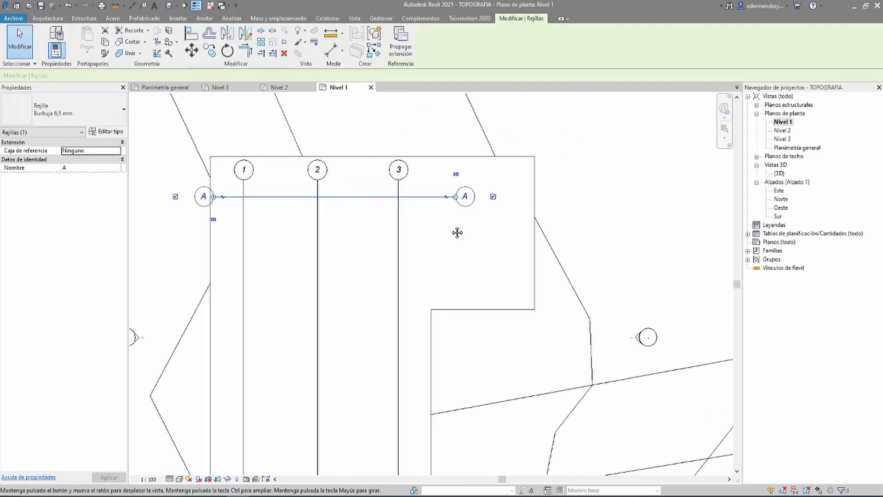
pyautogui.scroll(3, 460, 201)
pyautogui.scroll(-3, 448, 203)
pyautogui.scroll(-1, 445, 204)
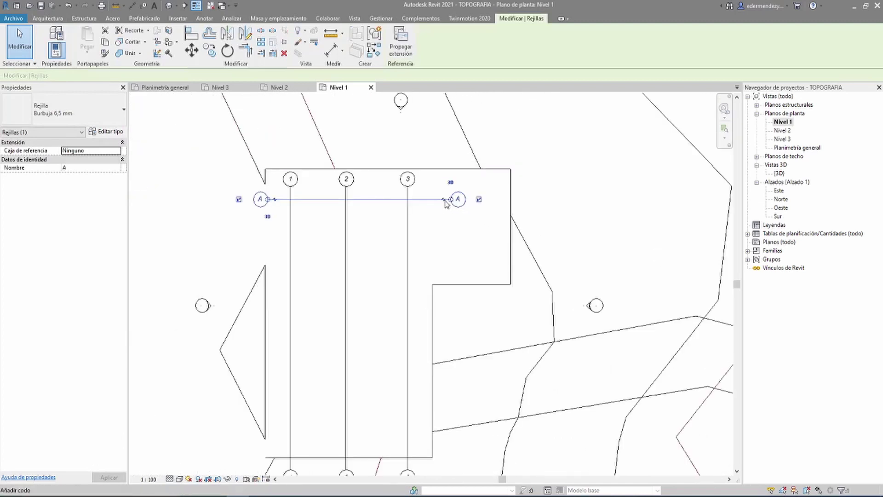
pyautogui.scroll(1, 445, 203)
pyautogui.scroll(2, 458, 202)
pyautogui.scroll(2, 457, 222)
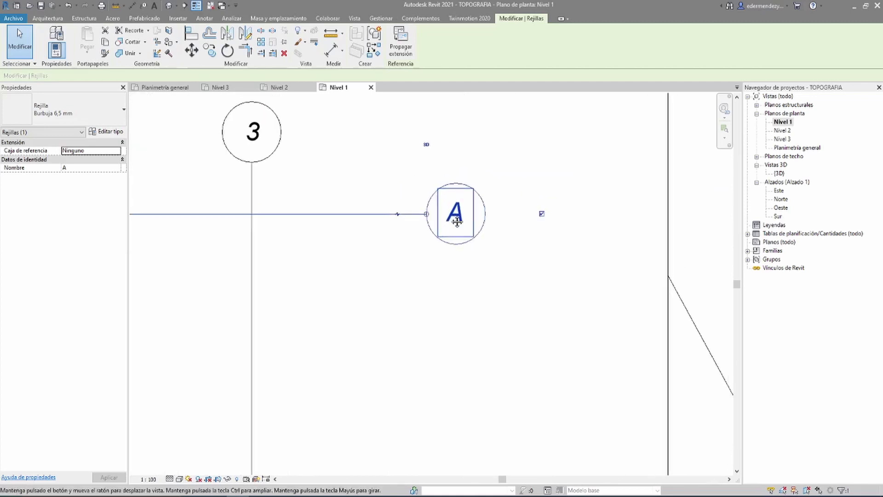
pyautogui.moveTo(426, 215); pyautogui.dragTo(547, 214)
# Drag the heads of grids 1–3 upward above the pad edge
pyautogui.scroll(-2, 533, 216)
pyautogui.scroll(-1, 529, 217)
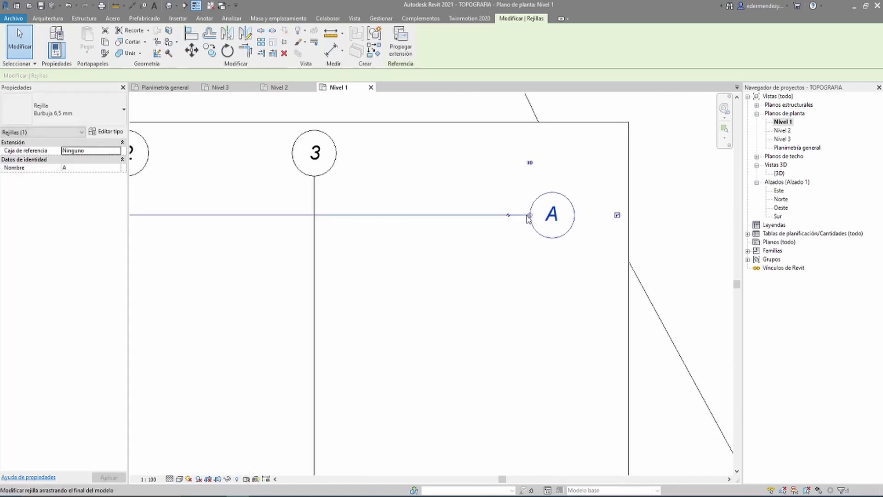
pyautogui.scroll(-3, 525, 214)
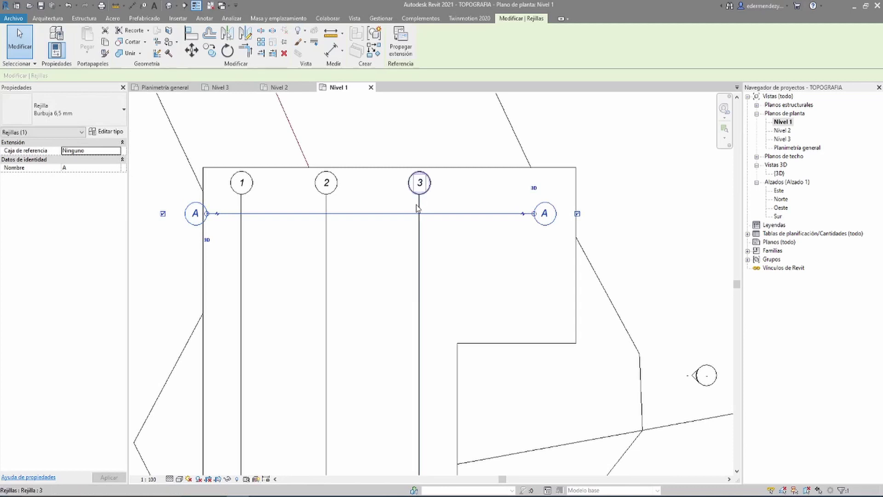
pyautogui.click(419, 205)
pyautogui.moveTo(420, 183); pyautogui.dragTo(419, 144)
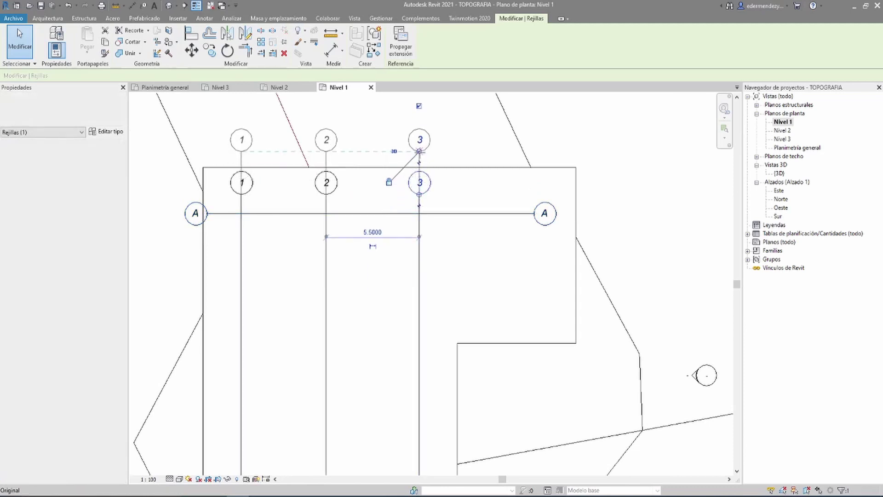
pyautogui.click(404, 212)
pyautogui.scroll(-2, 396, 210)
pyautogui.scroll(1, 384, 210)
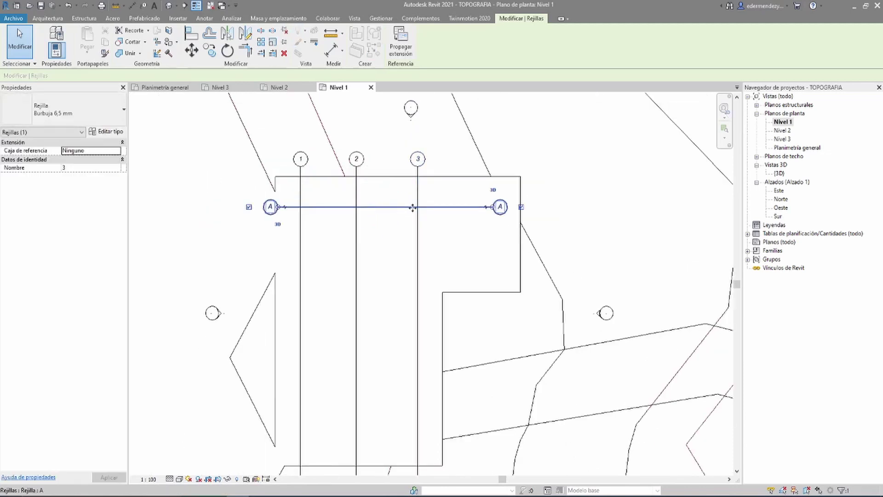
pyautogui.moveTo(389, 247); pyautogui.dragTo(423, 190, button='middle')
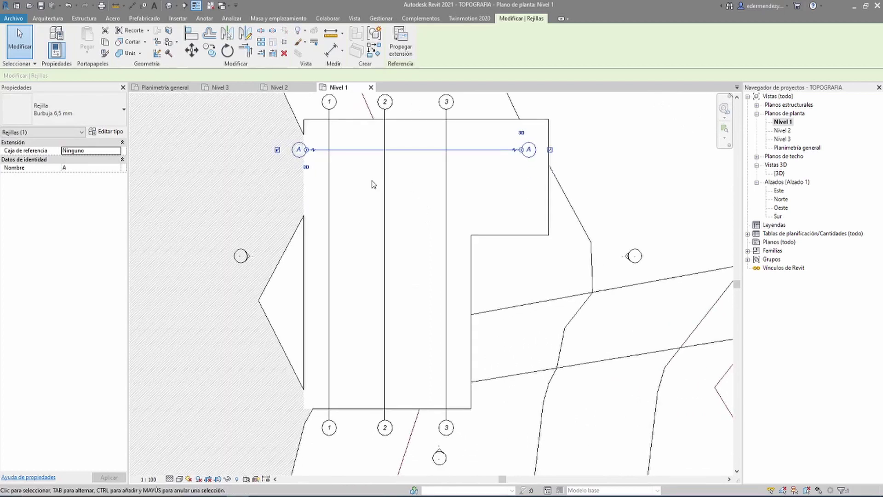
# Copy grid A downward to create grid B at 4 m and grid C 6 m further
pyautogui.click(210, 51)
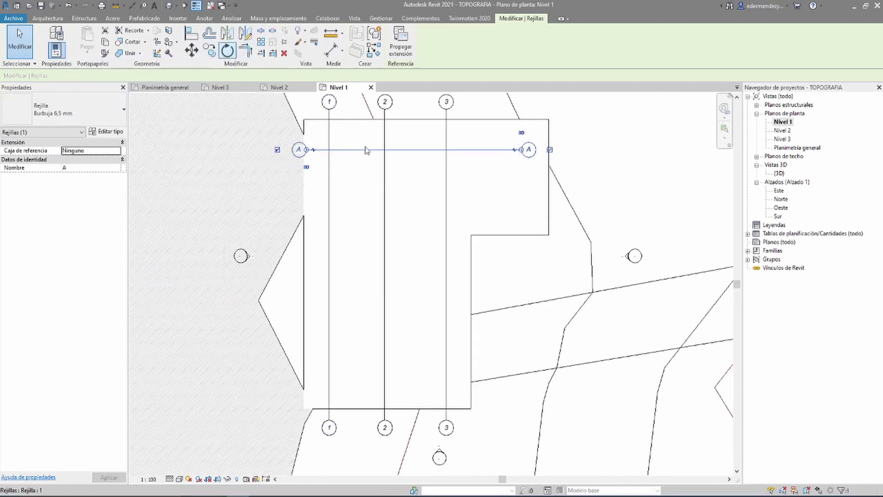
pyautogui.click(402, 157)
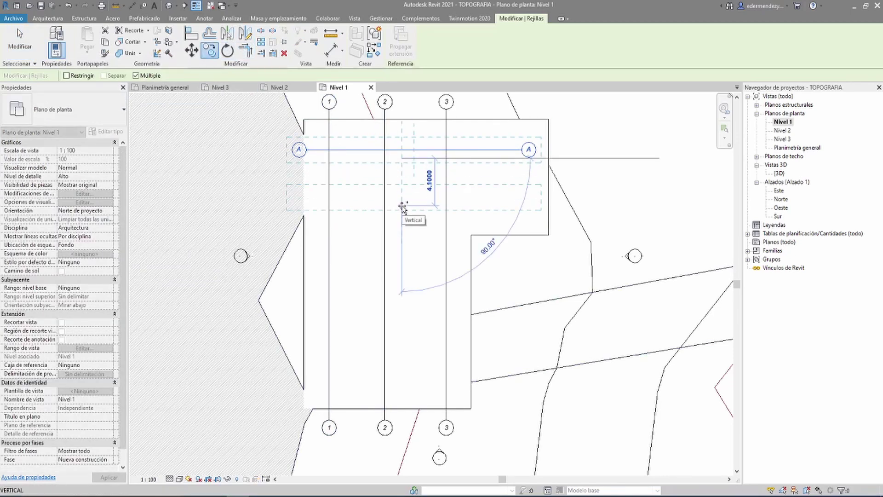
pyautogui.write('4')
pyautogui.press('Return')
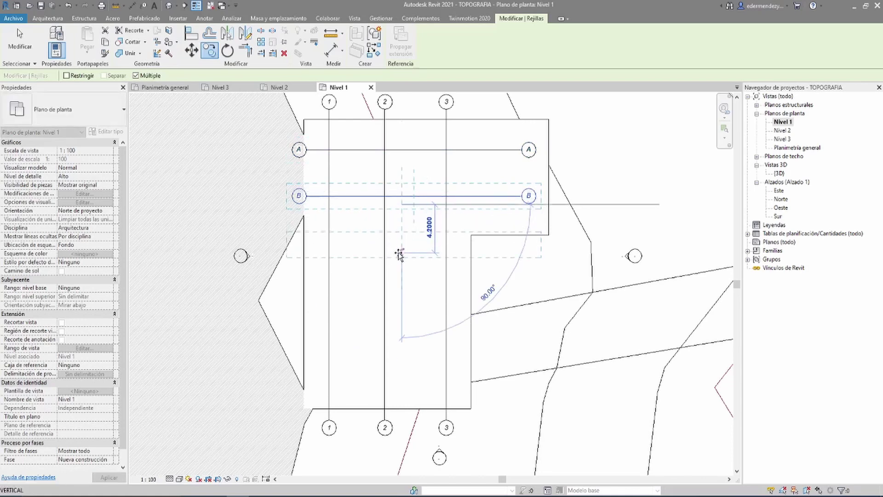
pyautogui.write('6')
pyautogui.press('Return')
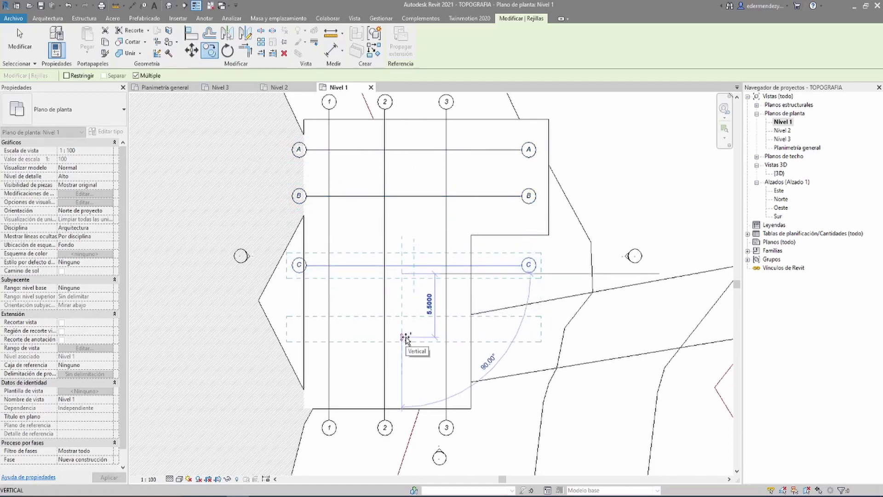
pyautogui.write('5')
# Add grids D and E at 5 m and 4 m spacing, undoing an extra copy
pyautogui.press('Return')
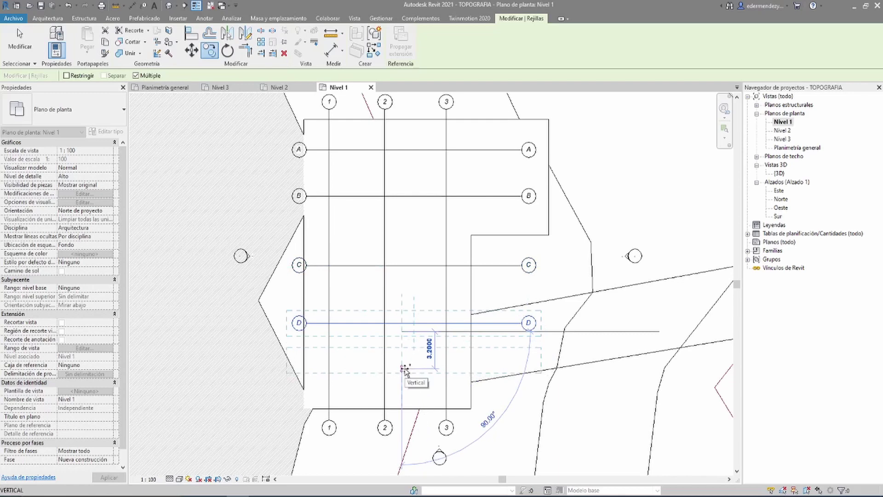
pyautogui.write('4')
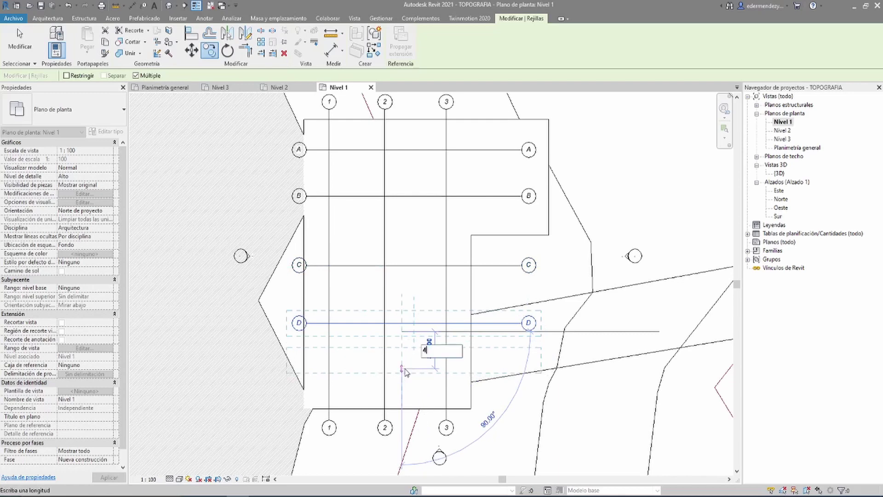
pyautogui.press('Return')
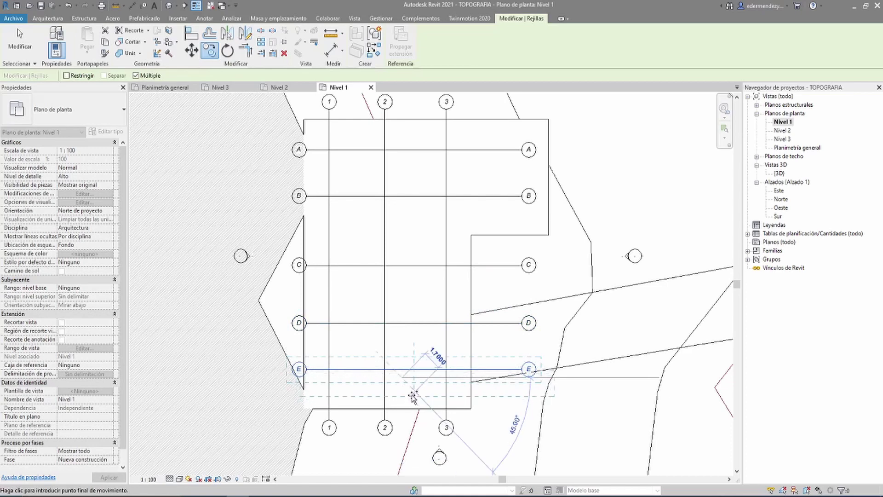
pyautogui.write('1')
pyautogui.press('Return')
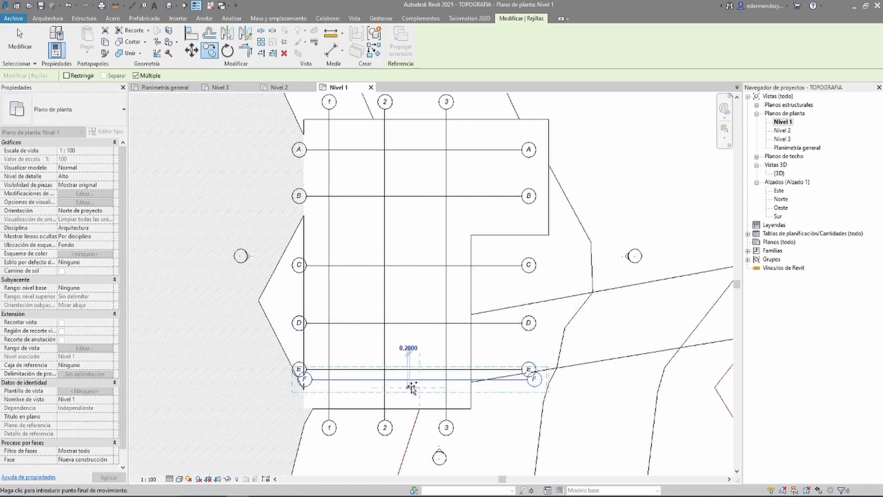
pyautogui.scroll(3, 414, 386)
pyautogui.hotkey('ctrl', 'z')
pyautogui.scroll(-3, 416, 382)
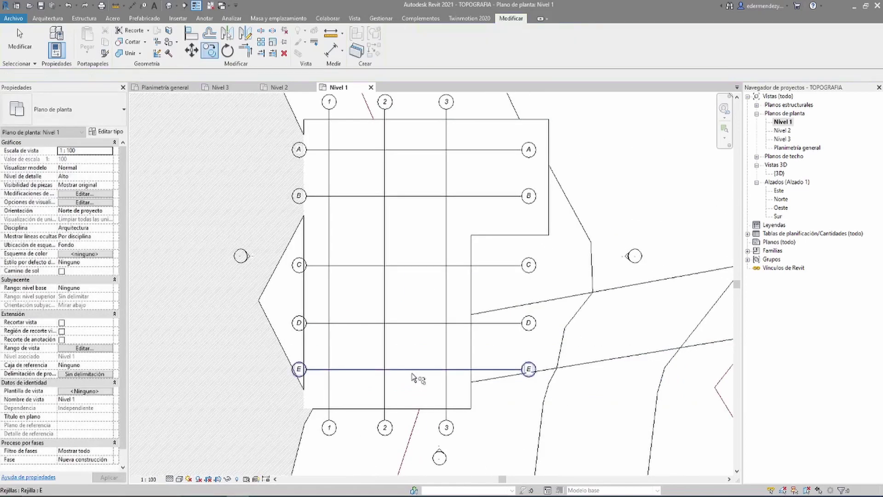
pyautogui.moveTo(414, 372); pyautogui.dragTo(487, 318, button='middle')
pyautogui.scroll(3, 460, 335)
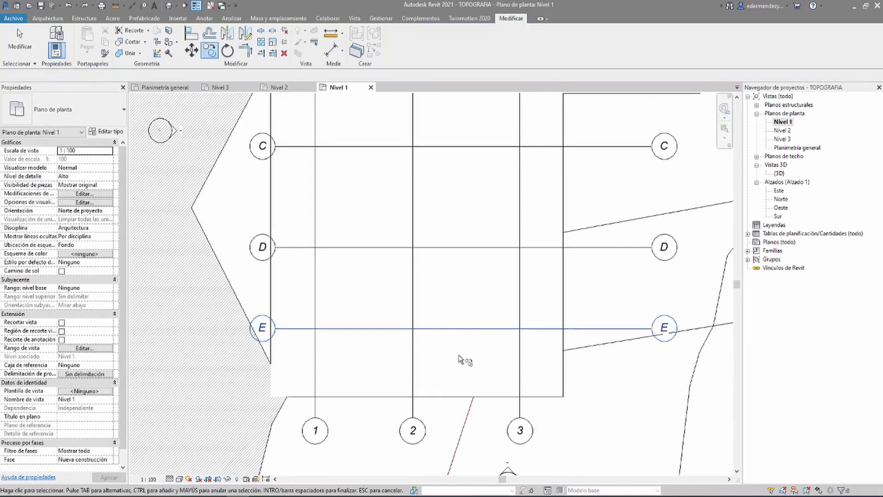
# Copy grid E with CO to create grid F just below it
pyautogui.click(459, 329)
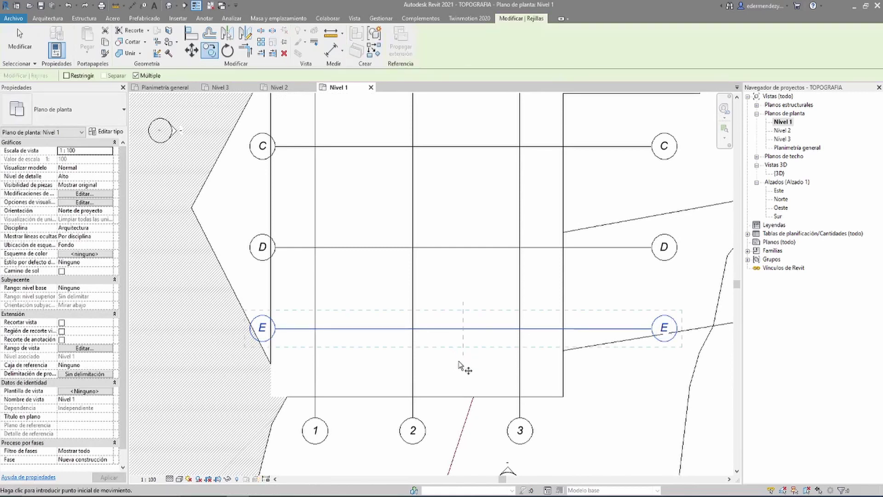
pyautogui.press('c')
pyautogui.press('o')
pyautogui.click(461, 328)
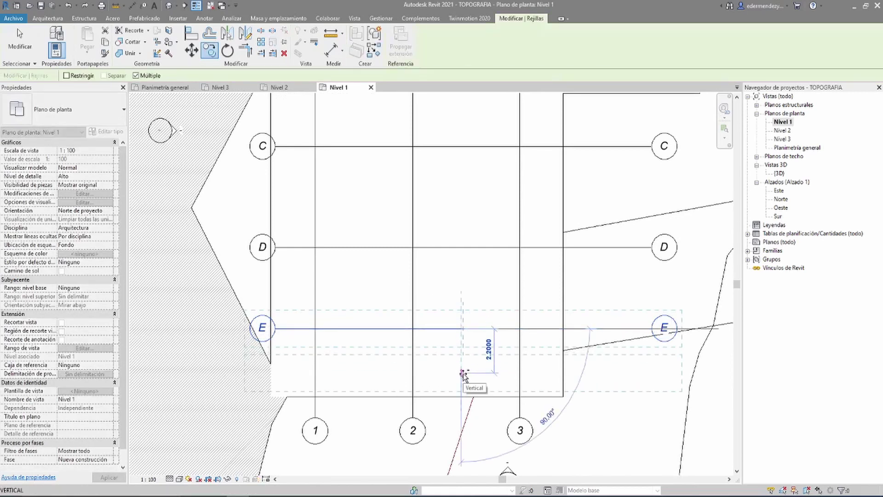
pyautogui.write('2')
pyautogui.press('Return')
pyautogui.press('Escape')
pyautogui.press('Escape')
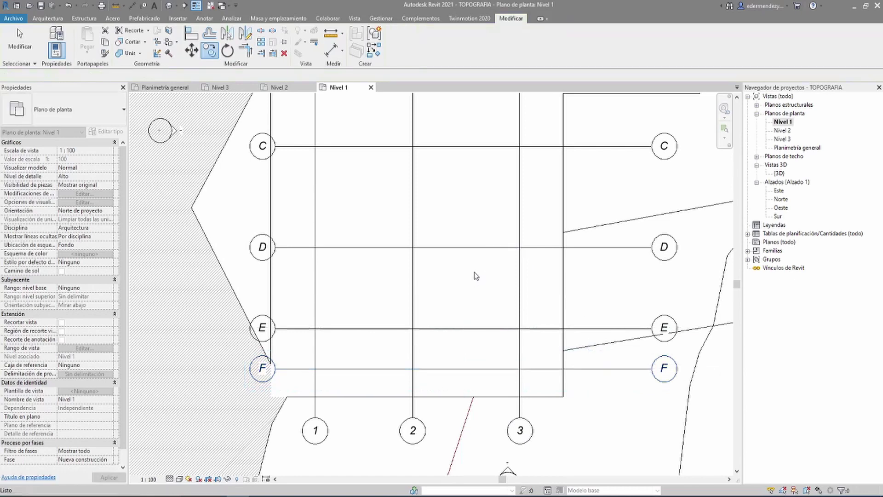
# Return to plain selection mode and select grid C
pyautogui.scroll(-3, 468, 259)
pyautogui.scroll(-1, 452, 244)
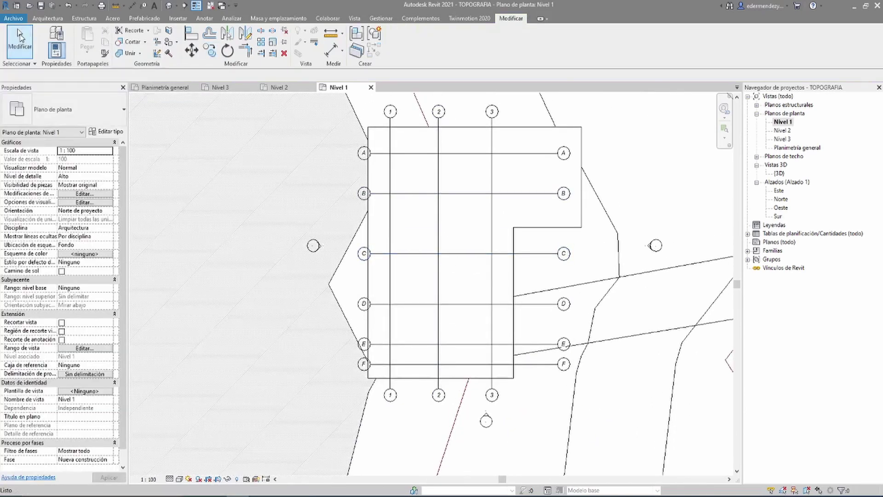
pyautogui.moveTo(397, 294); pyautogui.dragTo(380, 276, button='middle')
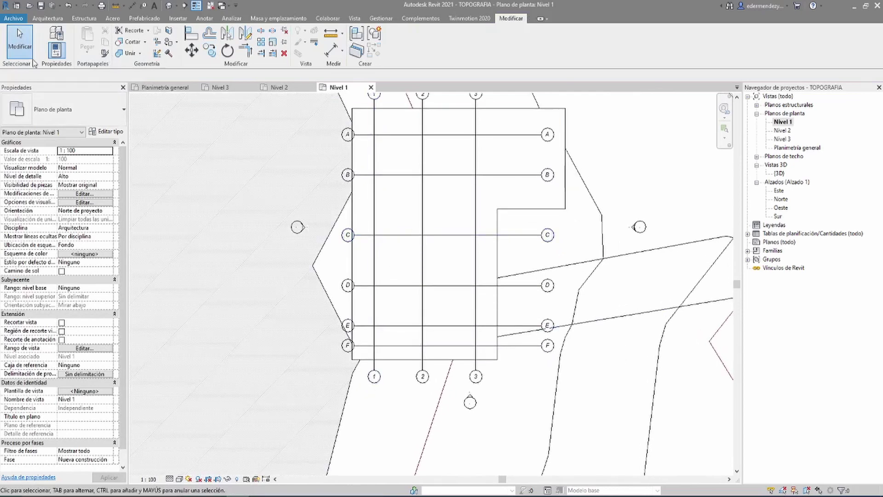
pyautogui.click(12, 46)
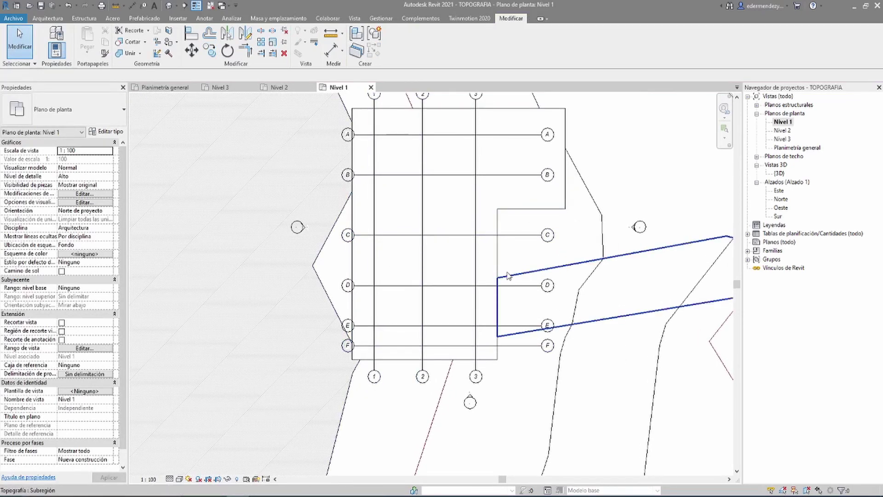
pyautogui.scroll(1, 514, 289)
pyautogui.scroll(1, 517, 287)
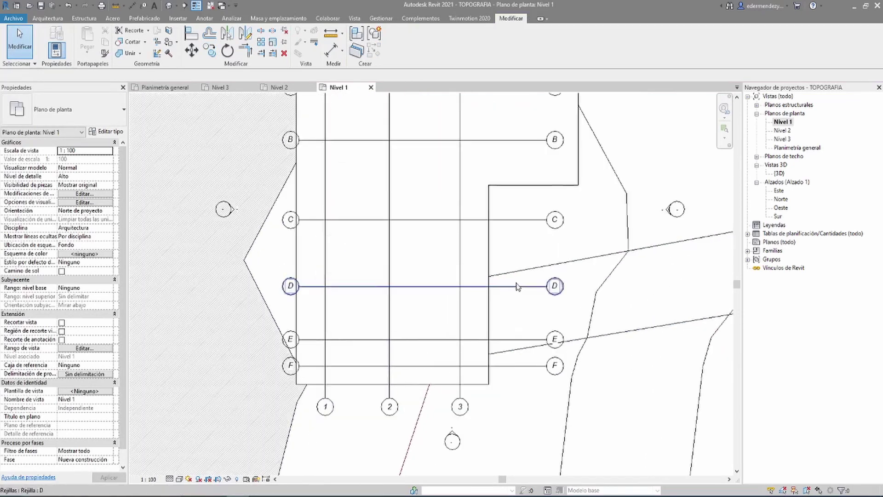
pyautogui.moveTo(591, 288); pyautogui.dragTo(593, 297, button='middle')
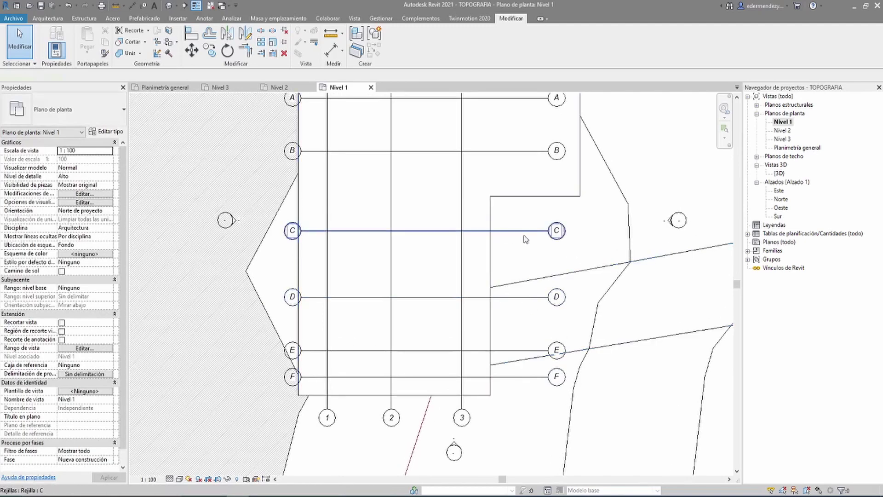
pyautogui.click(525, 232)
pyautogui.scroll(-2, 549, 243)
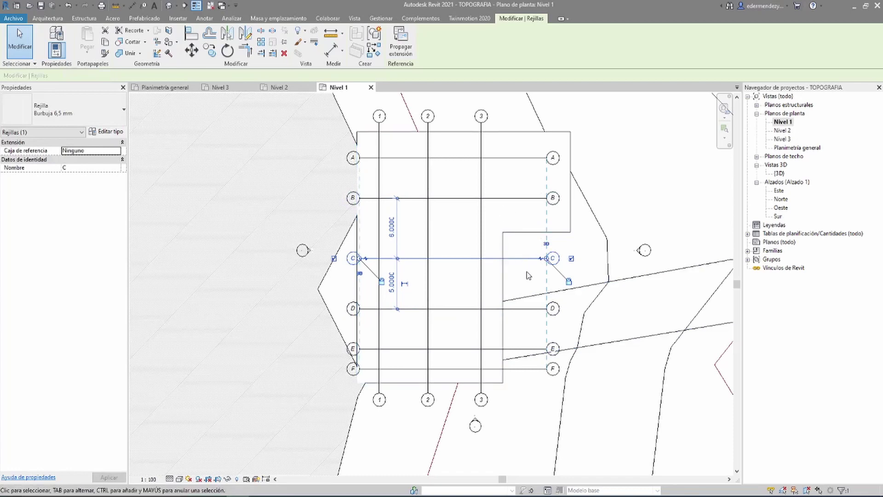
# Shorten grid C from its right end
pyautogui.scroll(2, 520, 252)
pyautogui.moveTo(522, 255); pyautogui.dragTo(508, 254)
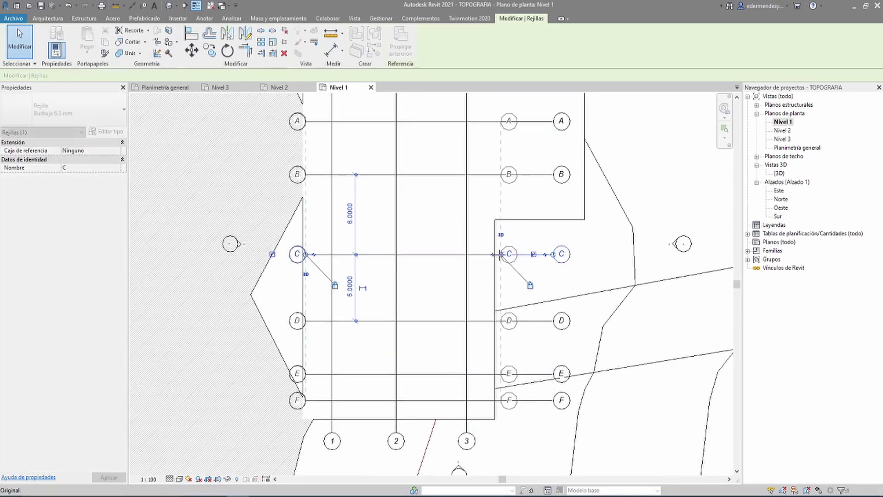
pyautogui.moveTo(508, 254); pyautogui.dragTo(503, 254)
# Extend the right ends of grids A and B so they align
pyautogui.moveTo(512, 173); pyautogui.dragTo(505, 234, button='middle')
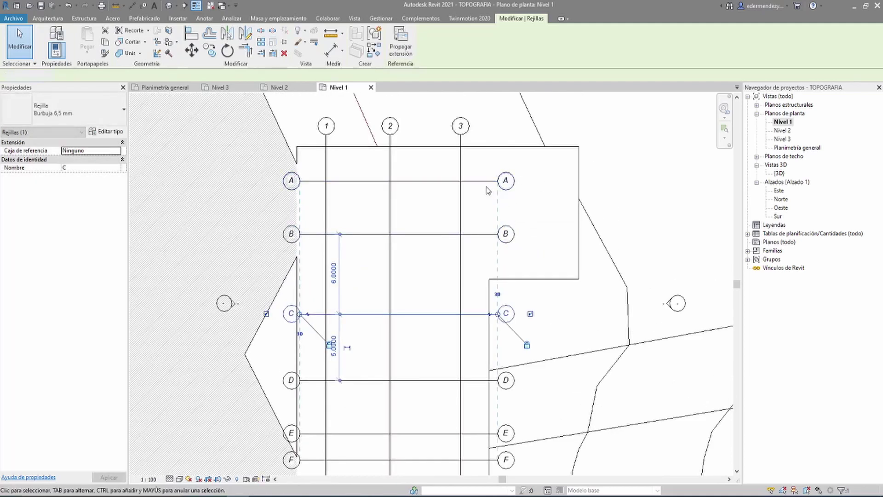
pyautogui.click(502, 184)
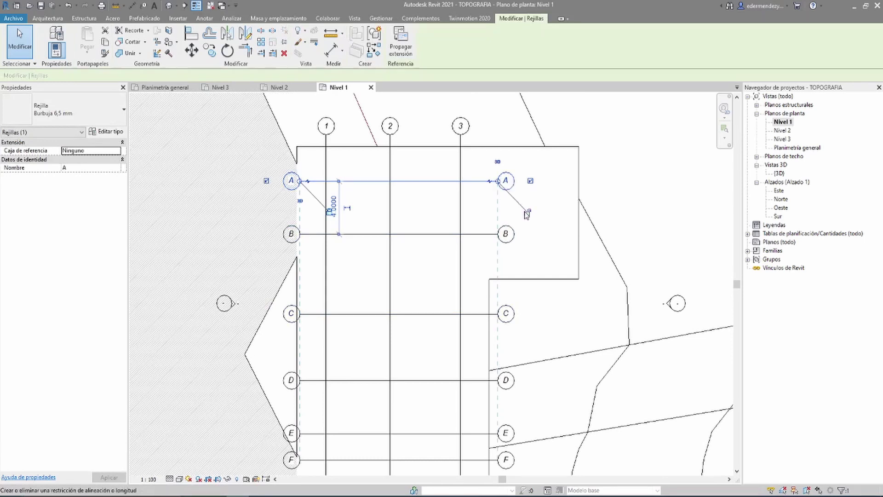
pyautogui.moveTo(498, 181); pyautogui.dragTo(571, 181)
pyautogui.click(495, 235)
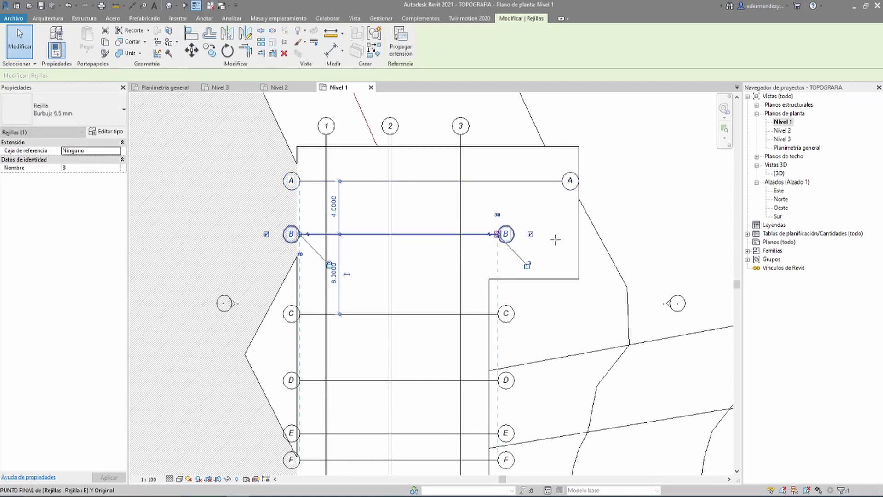
pyautogui.moveTo(499, 235); pyautogui.dragTo(561, 235)
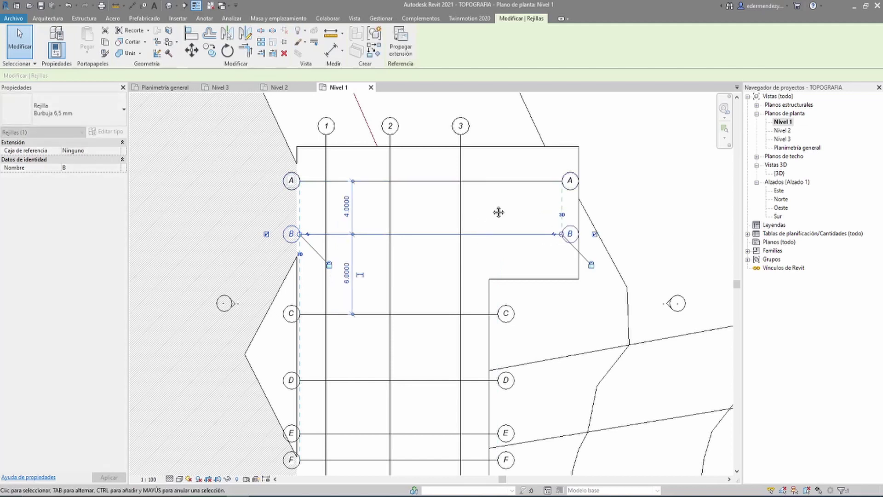
pyautogui.scroll(2, 501, 212)
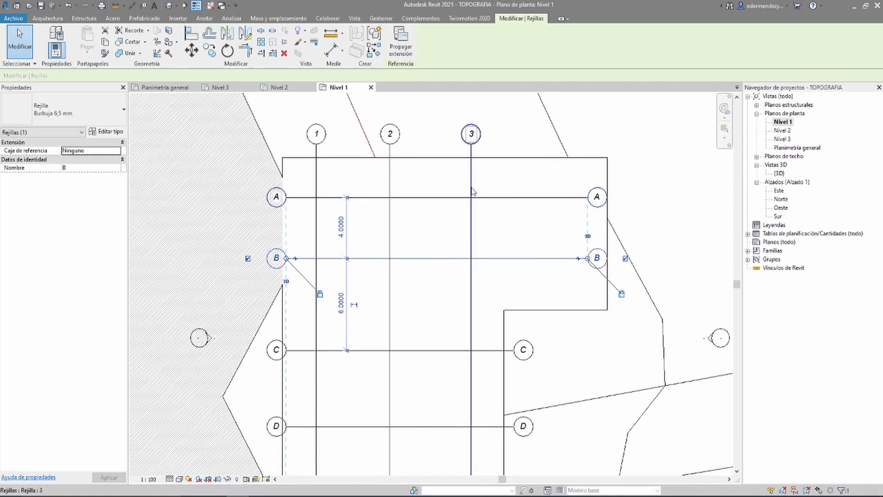
# Change the A–B spacing from 4.0000 to 5.0000, moving grid A up
pyautogui.click(445, 198)
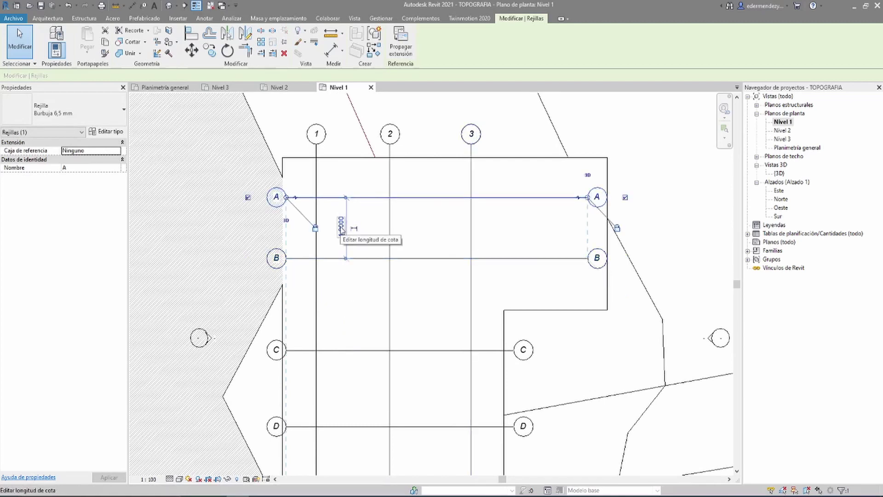
pyautogui.click(340, 228)
pyautogui.write('5')
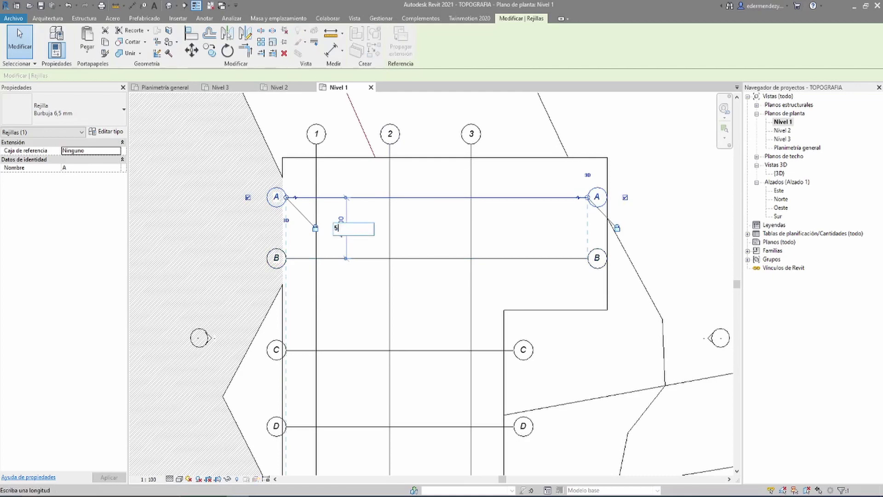
pyautogui.press('Return')
pyautogui.scroll(-3, 401, 190)
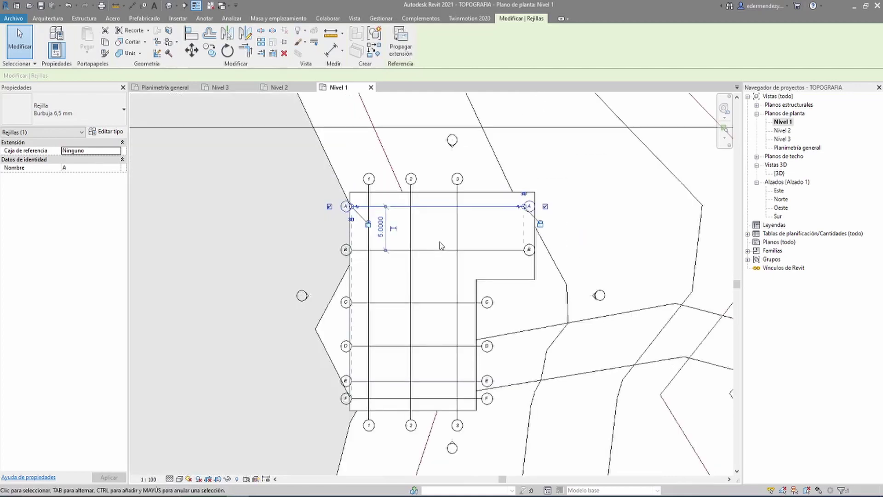
pyautogui.click(413, 250)
pyautogui.scroll(2, 413, 250)
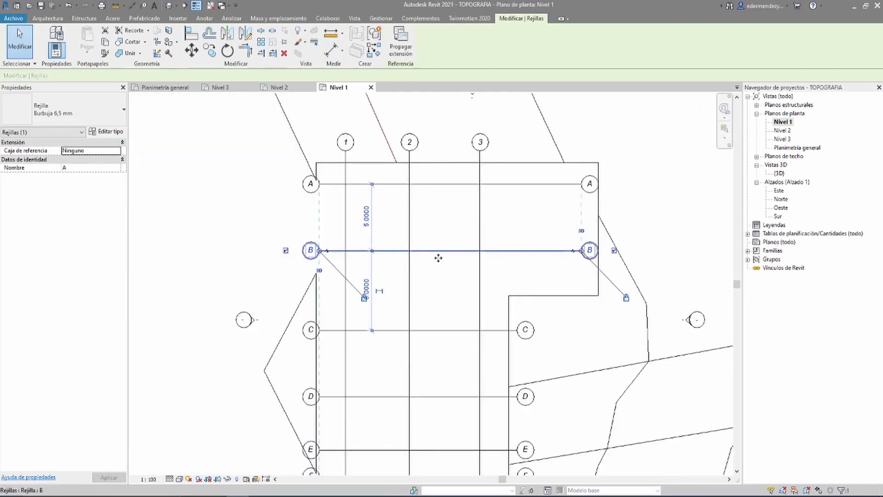
pyautogui.press('Escape')
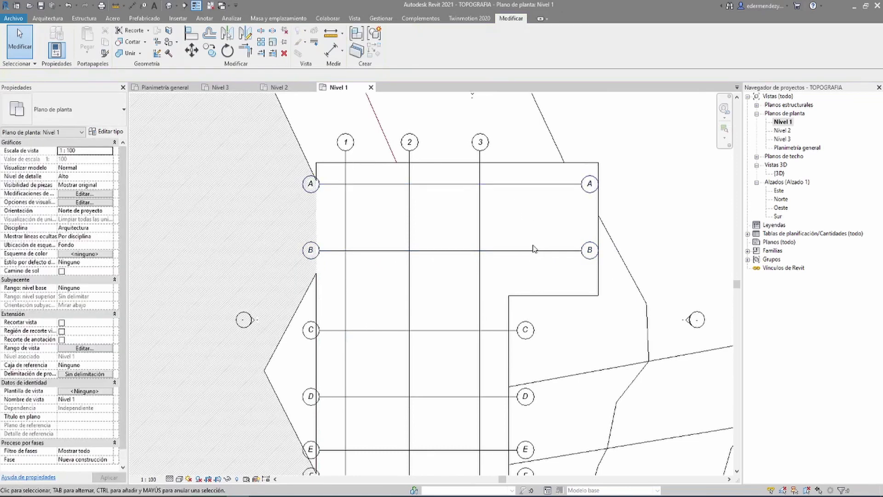
# Move grid B down so rows A–B are 6.0000 and B–C 5.0000 apart
pyautogui.click(437, 251)
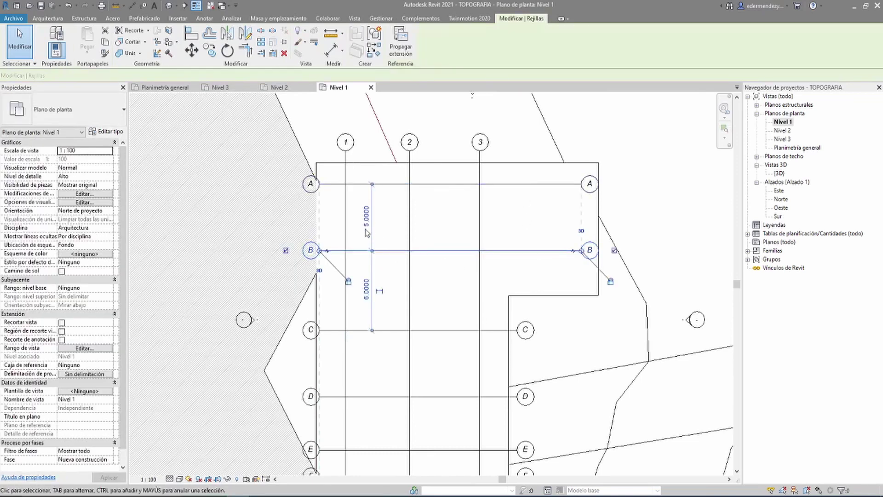
pyautogui.scroll(2, 368, 222)
pyautogui.click(370, 222)
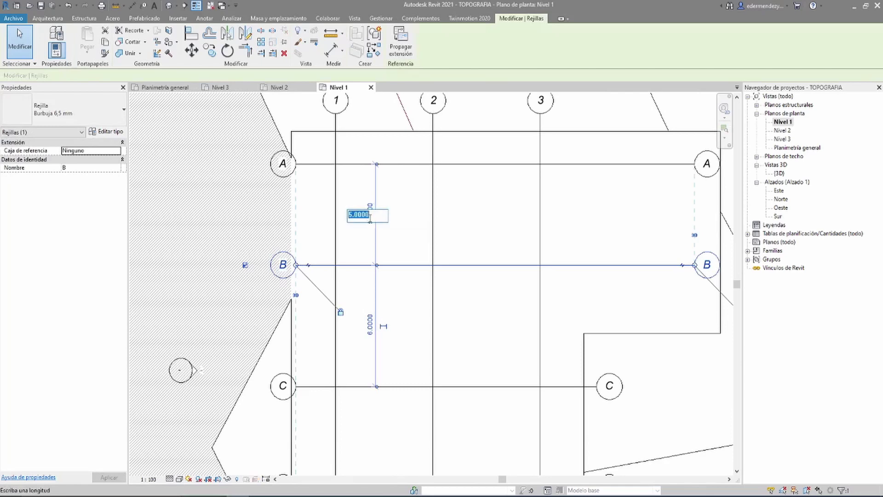
pyautogui.press('Return')
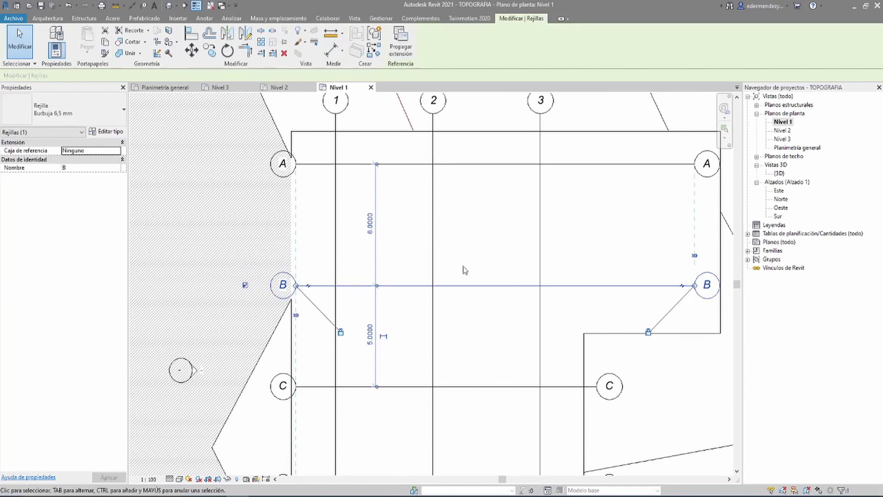
pyautogui.scroll(-2, 465, 270)
pyautogui.scroll(-1, 483, 257)
pyautogui.press('Escape')
pyautogui.moveTo(460, 292); pyautogui.dragTo(454, 253, button='middle')
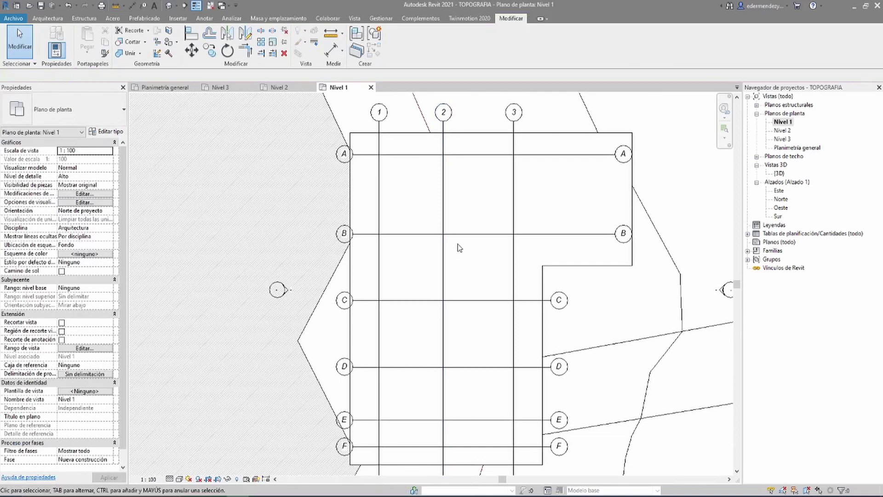
pyautogui.scroll(-1, 457, 244)
pyautogui.scroll(-1, 458, 244)
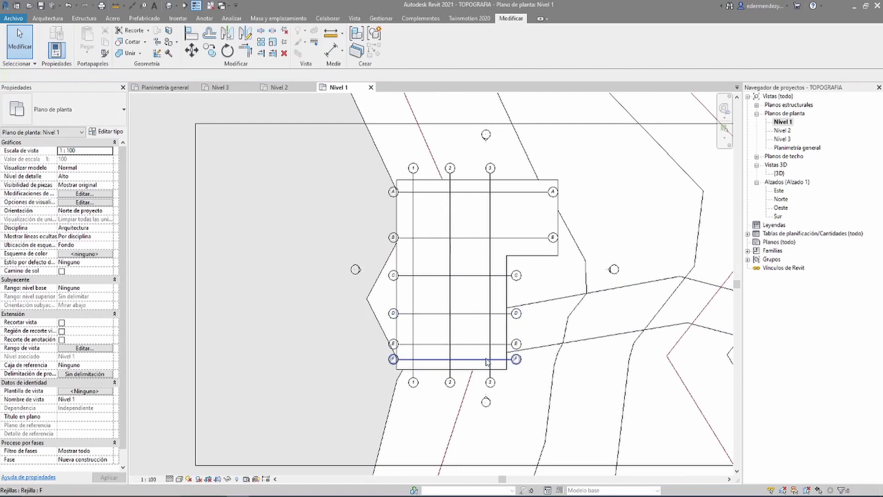
pyautogui.scroll(2, 502, 386)
# Open the Planimetría general plan view
pyautogui.doubleClick(798, 147)
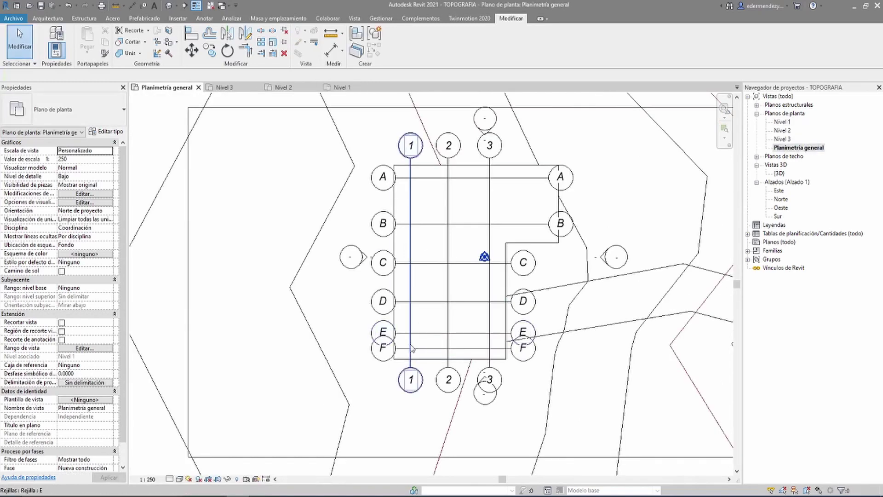
pyautogui.scroll(1, 400, 262)
pyautogui.scroll(1, 391, 289)
pyautogui.scroll(1, 371, 307)
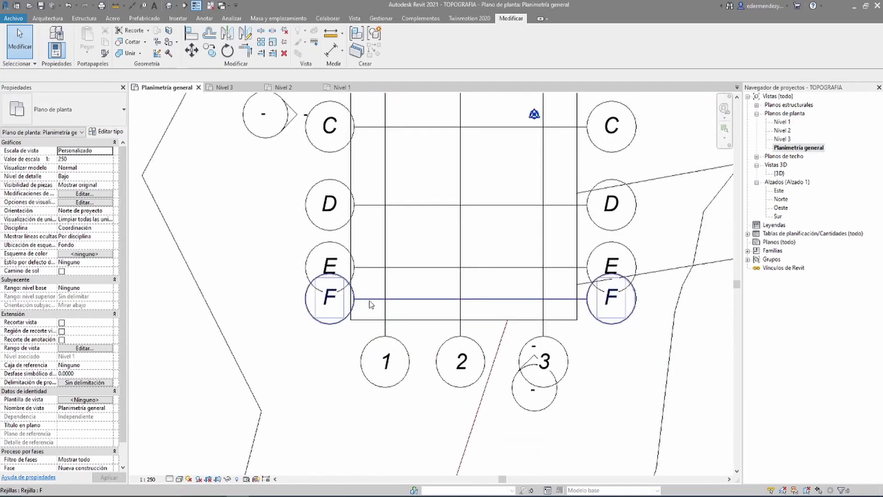
# Add elbows at both the left and right ends of grid F
pyautogui.click(371, 299)
pyautogui.scroll(2, 370, 299)
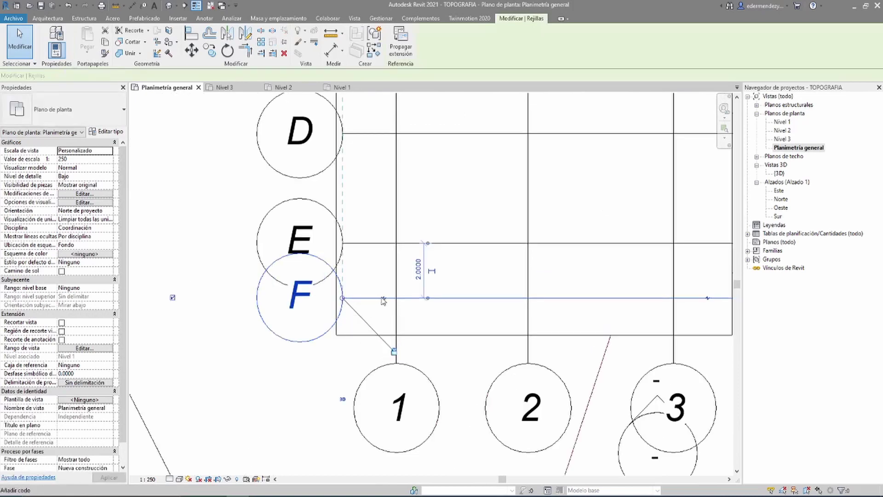
pyautogui.click(385, 302)
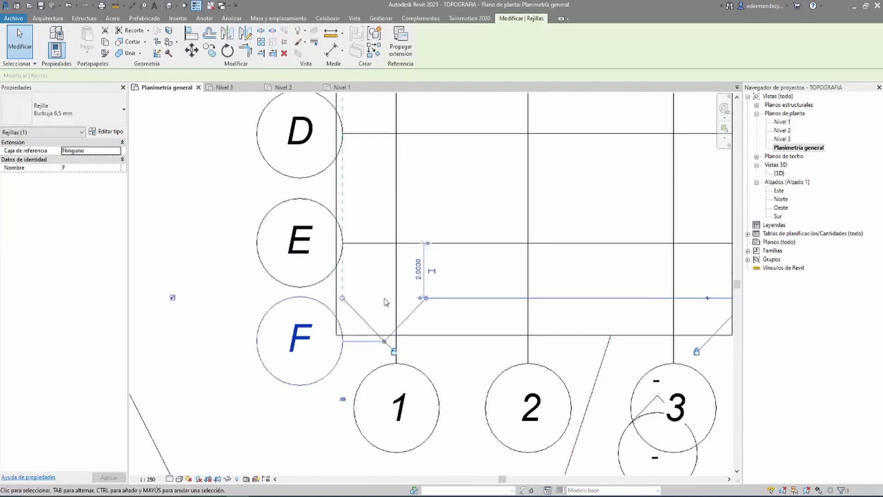
pyautogui.scroll(-1, 385, 302)
pyautogui.scroll(-1, 375, 290)
pyautogui.scroll(1, 548, 299)
pyautogui.scroll(1, 530, 294)
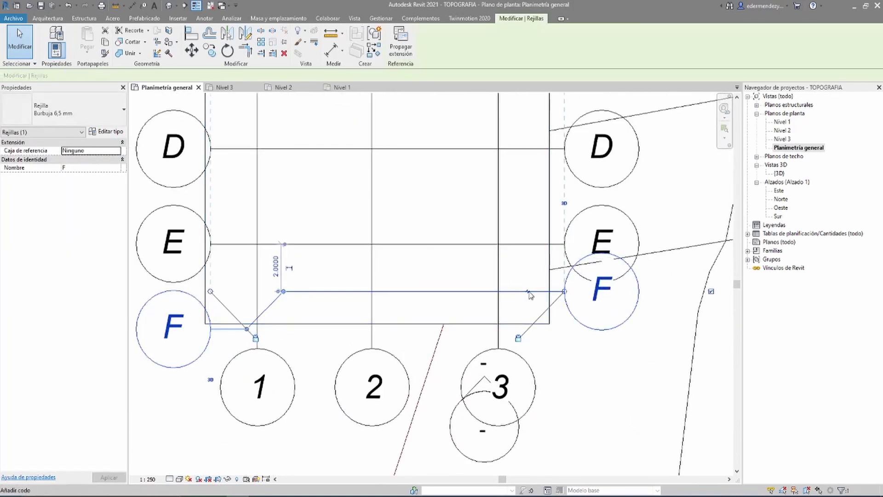
pyautogui.click(528, 293)
pyautogui.scroll(-3, 502, 293)
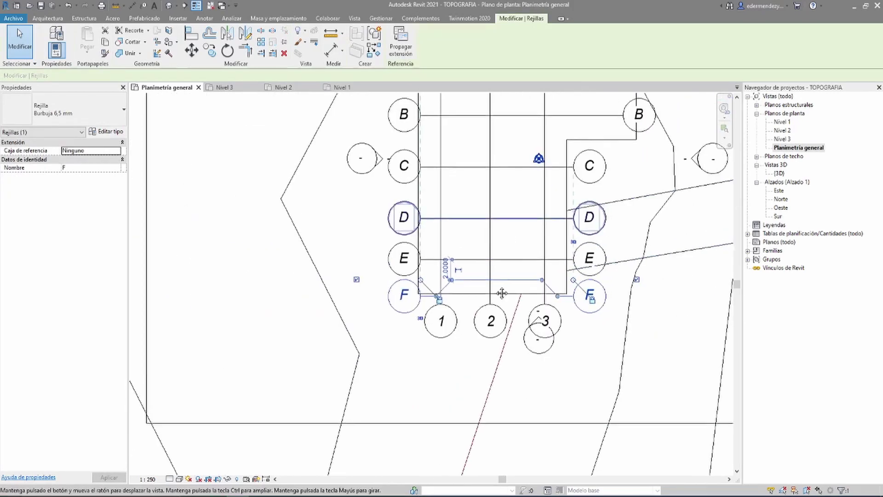
pyautogui.moveTo(502, 293)
pyautogui.mouseDown(button='middle')
pyautogui.moveTo(485, 376)
pyautogui.moveTo(487, 337)
pyautogui.mouseUp(button='middle')
pyautogui.scroll(3, 538, 338)
pyautogui.scroll(2, 541, 350)
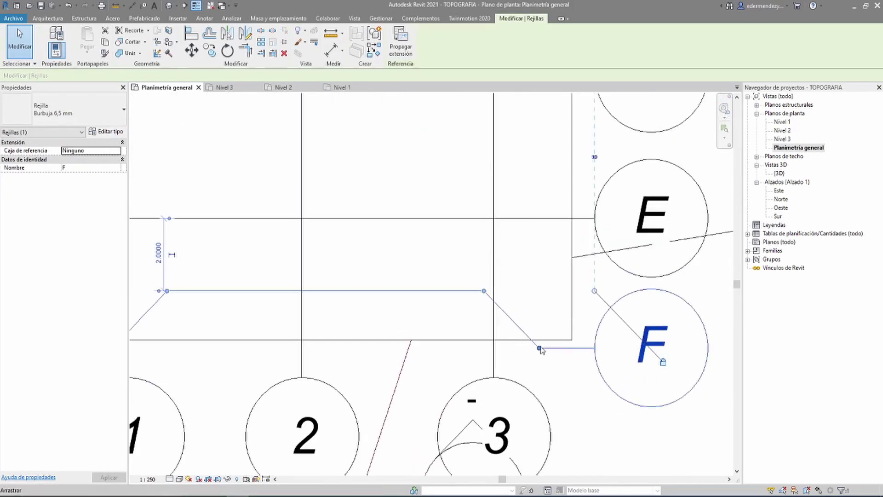
pyautogui.scroll(-2, 565, 317)
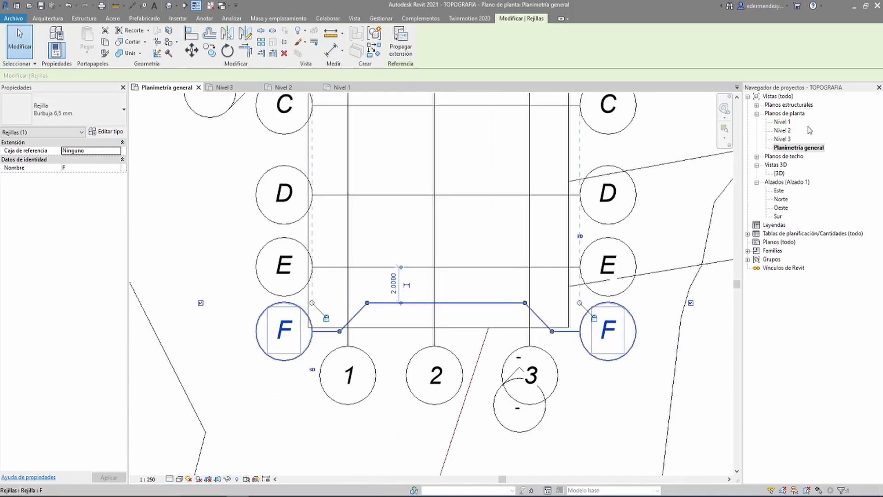
# Switch back to the Nivel 1 plan and recentre the grids
pyautogui.doubleClick(788, 123)
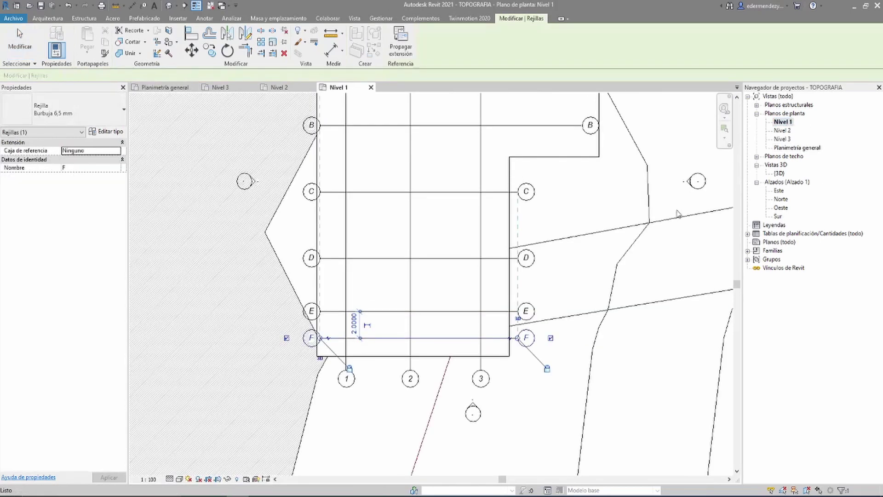
pyautogui.scroll(-3, 486, 316)
pyautogui.moveTo(456, 288); pyautogui.dragTo(464, 313, button='middle')
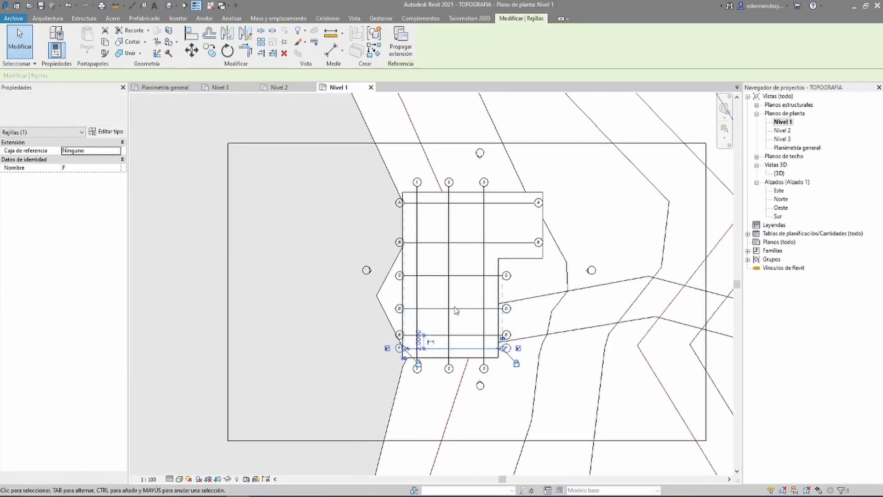
pyautogui.scroll(3, 459, 313)
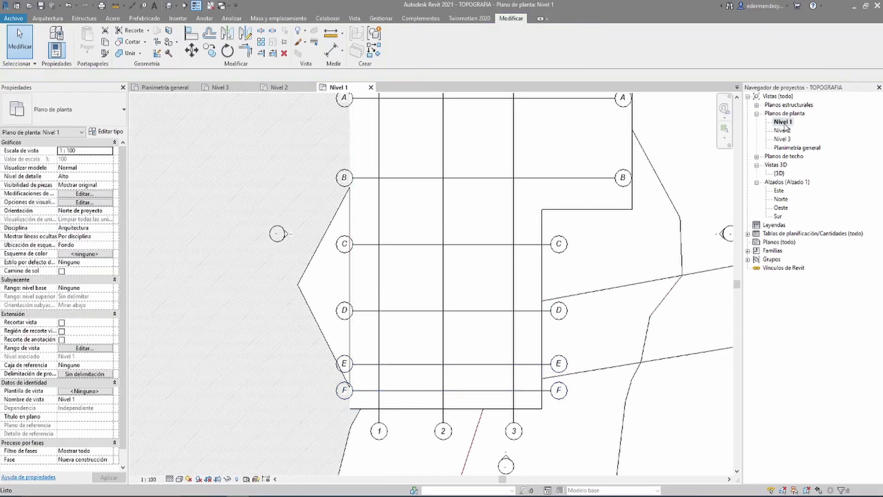
pyautogui.scroll(-2, 430, 231)
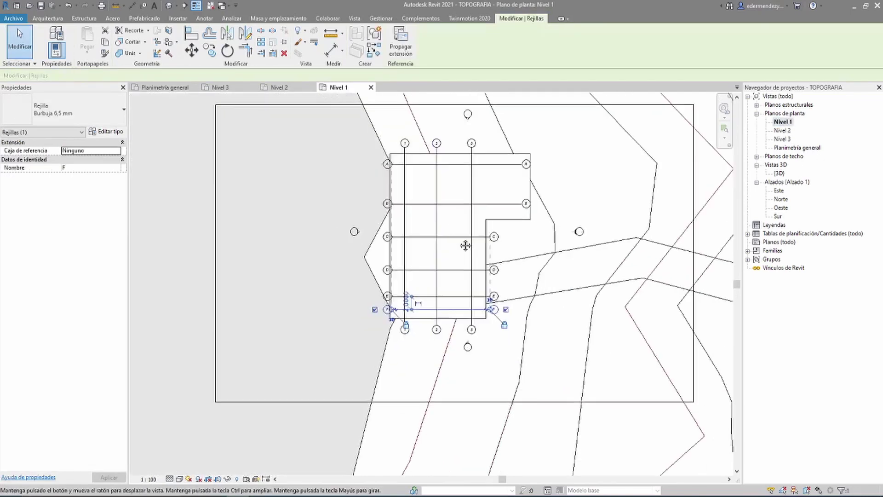
pyautogui.moveTo(464, 244); pyautogui.dragTo(477, 265, button='middle')
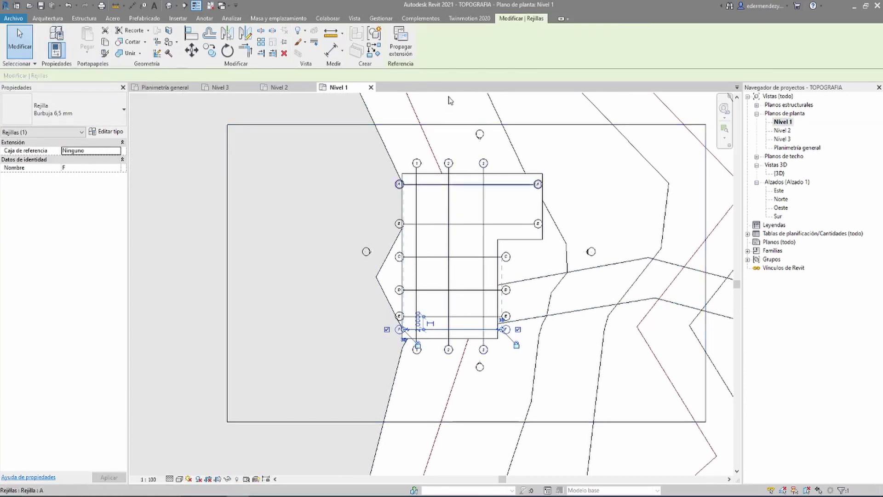
# Start a new floor from Arquitectura and restore the closed Properties panel
pyautogui.click(47, 19)
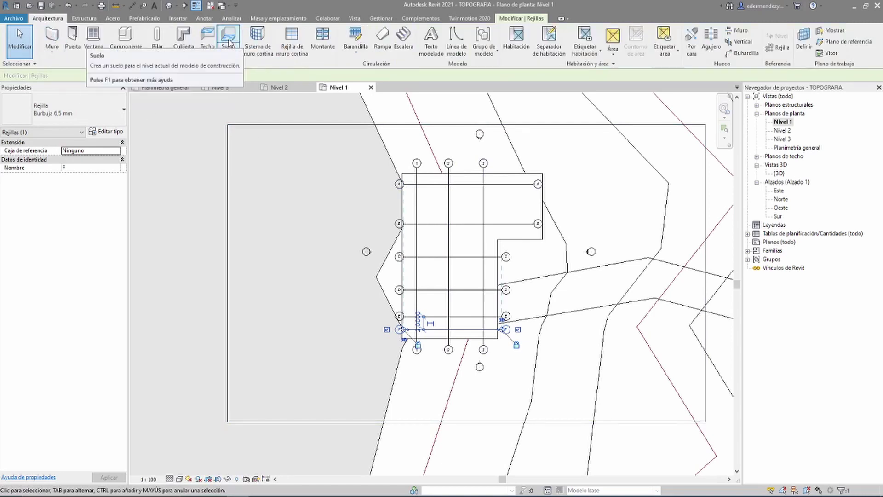
pyautogui.click(230, 41)
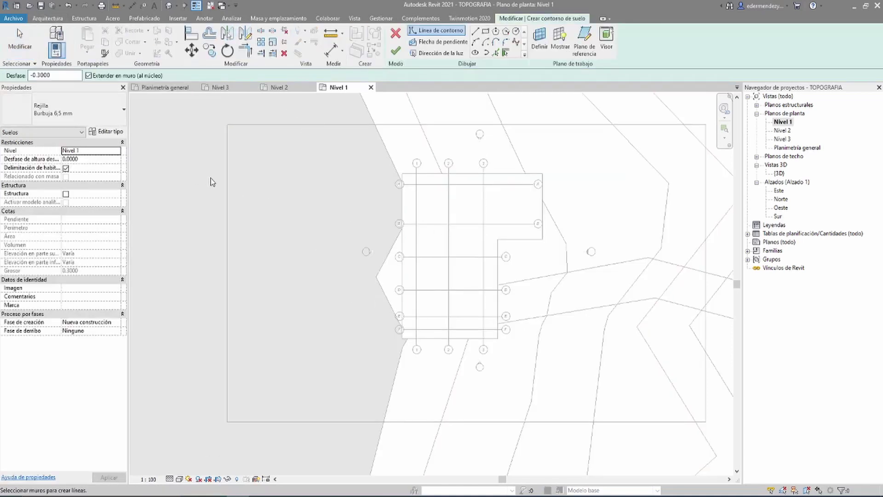
pyautogui.click(93, 112)
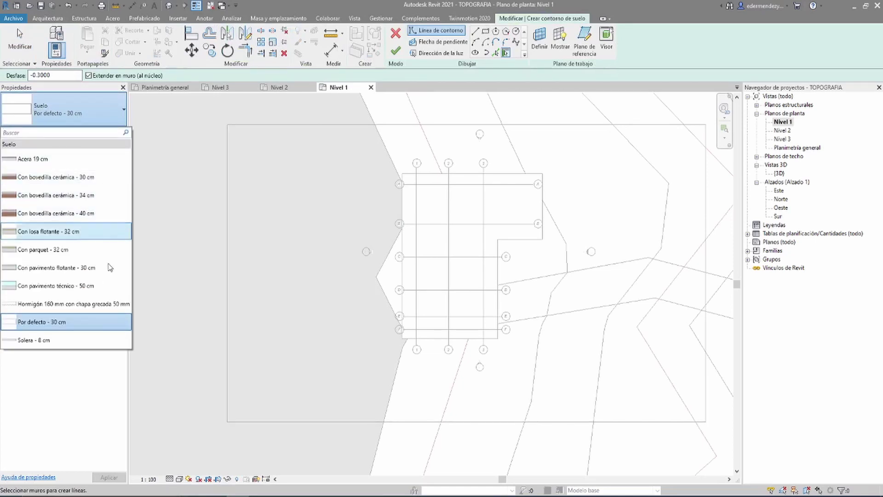
pyautogui.click(92, 110)
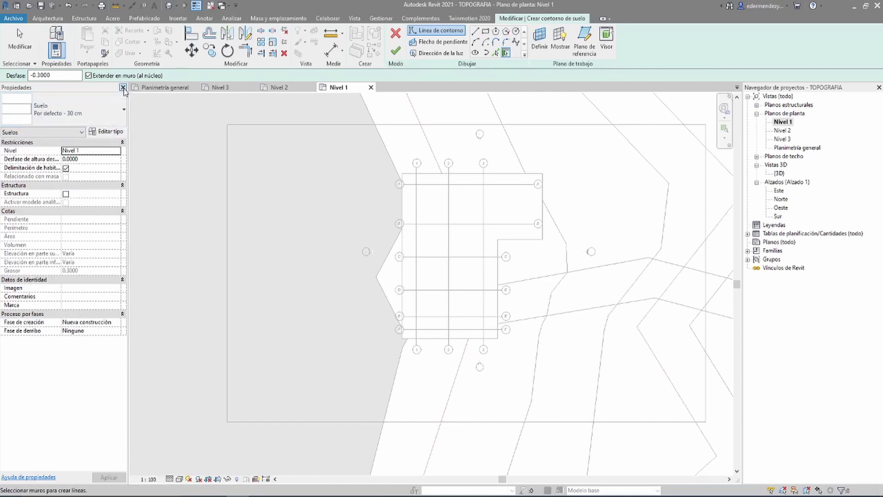
pyautogui.click(123, 87)
pyautogui.rightClick(171, 151)
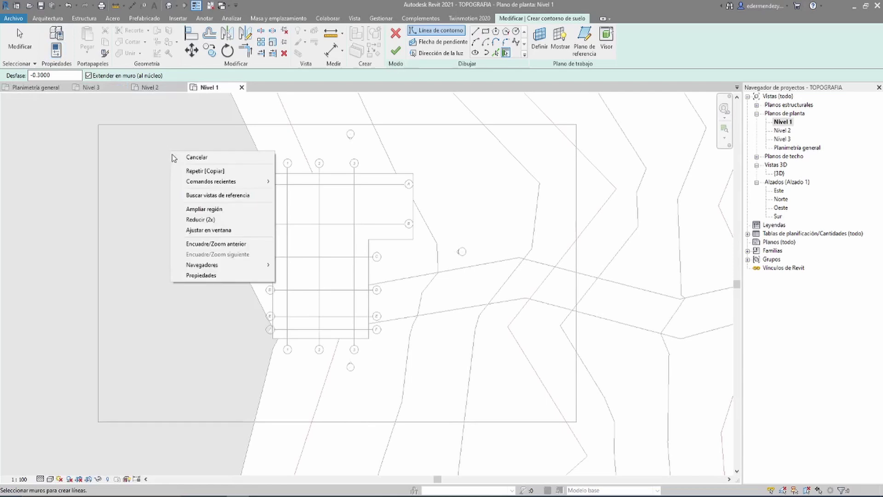
pyautogui.click(199, 275)
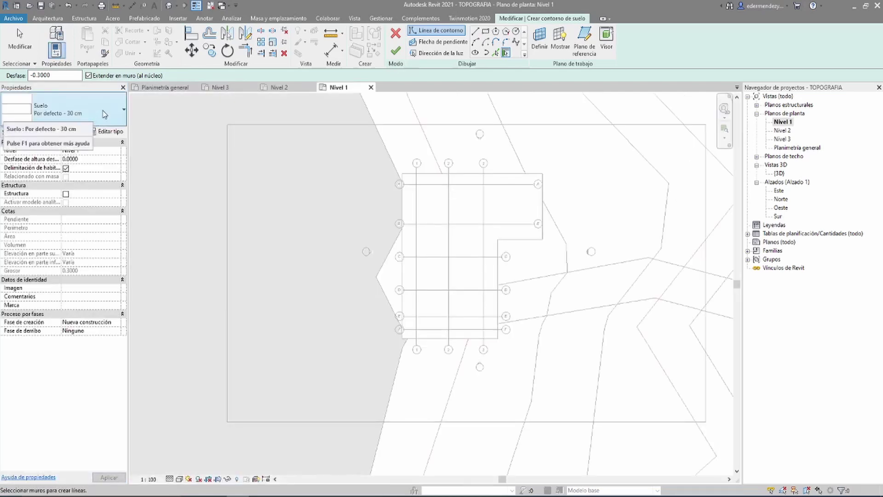
# Keep the Por defecto - 30 cm floor type and check its level
pyautogui.click(105, 114)
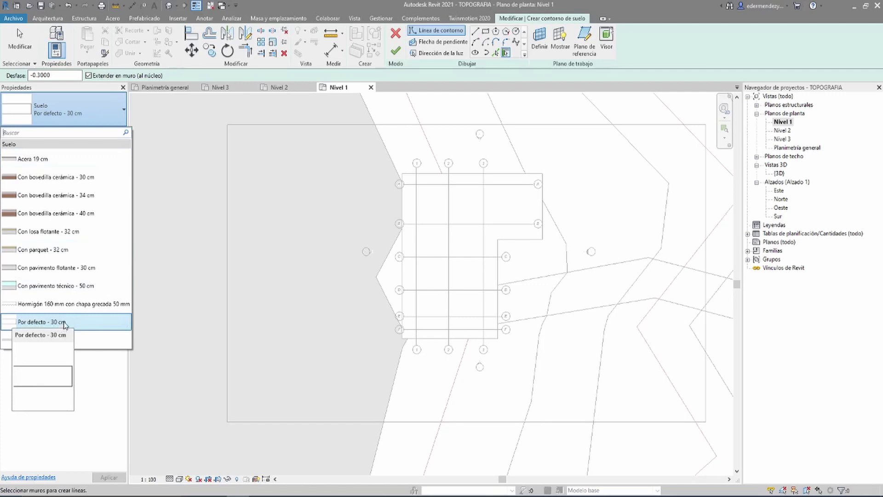
pyautogui.click(31, 323)
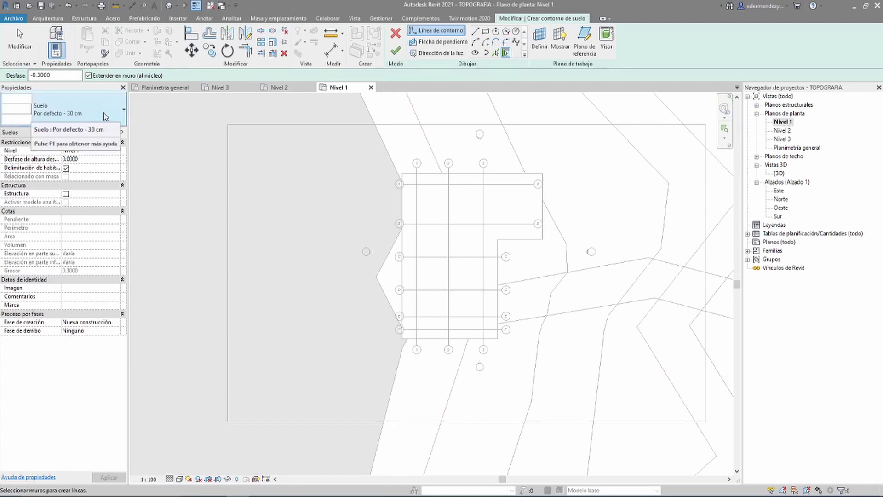
pyautogui.click(82, 151)
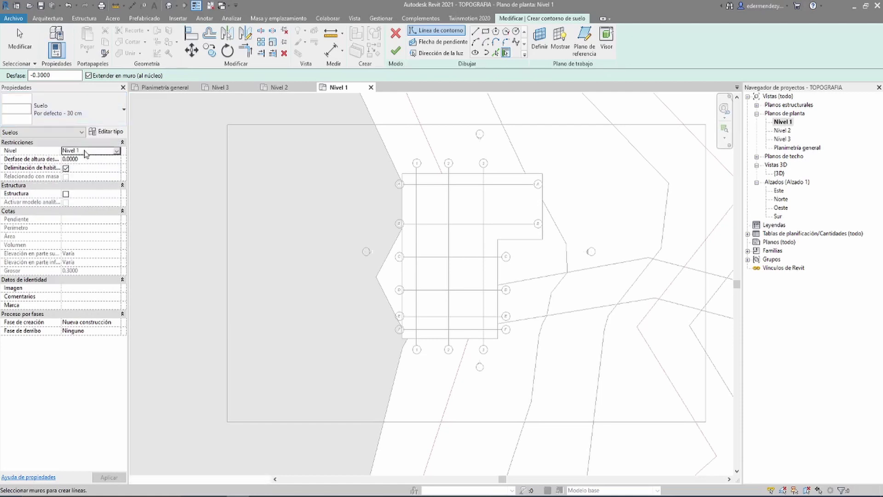
pyautogui.click(102, 118)
pyautogui.click(73, 322)
pyautogui.write('0.0000')
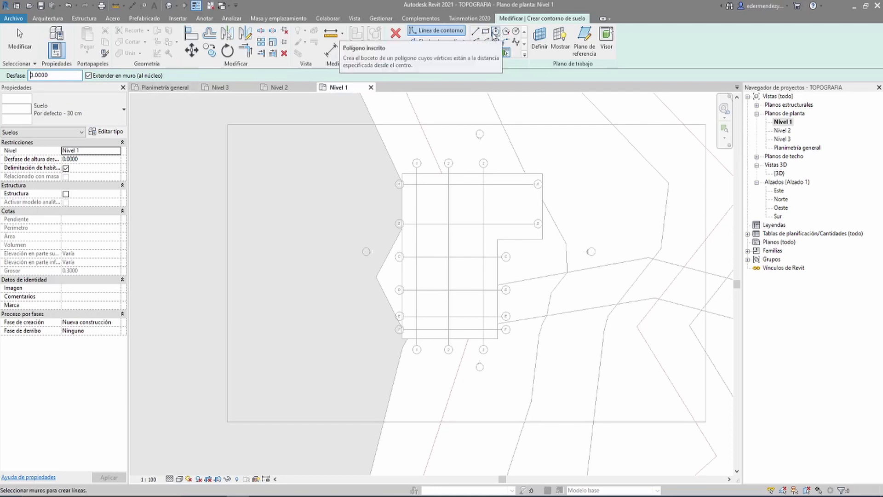
# Sketch a rectangle from grid A/1 to 3/F and finish the 231 m² floor
pyautogui.click(485, 33)
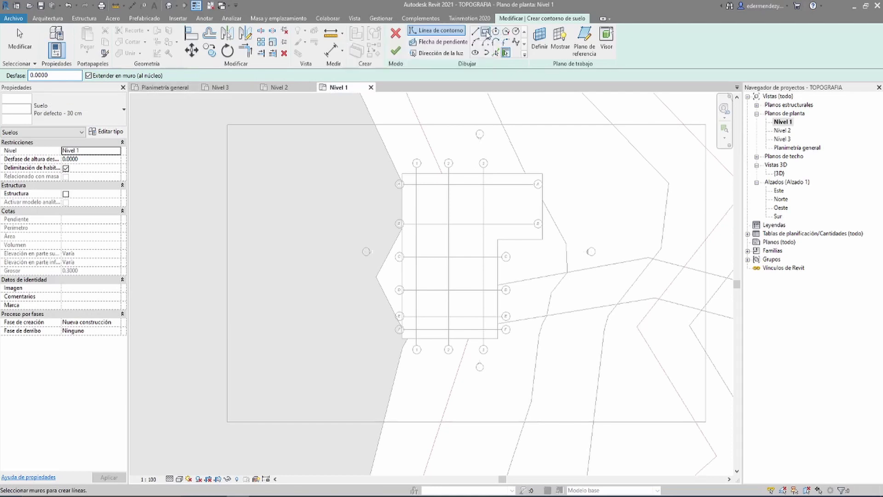
pyautogui.scroll(3, 438, 221)
pyautogui.scroll(1, 388, 147)
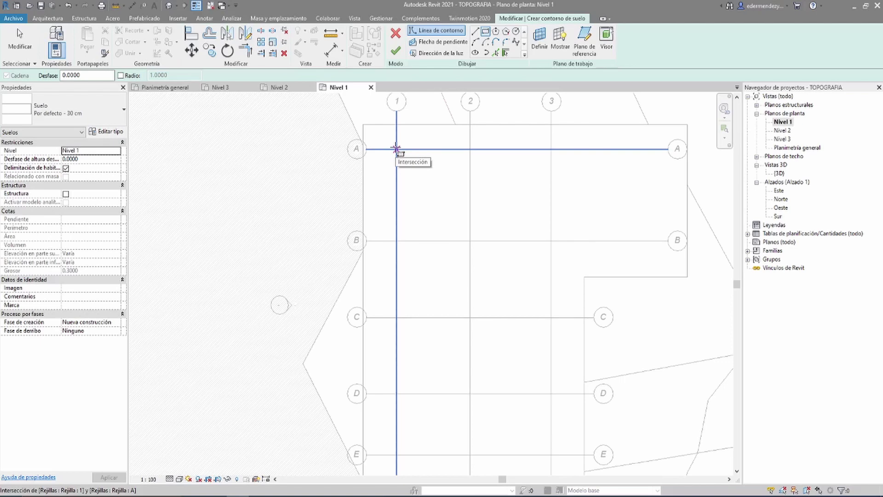
pyautogui.click(396, 149)
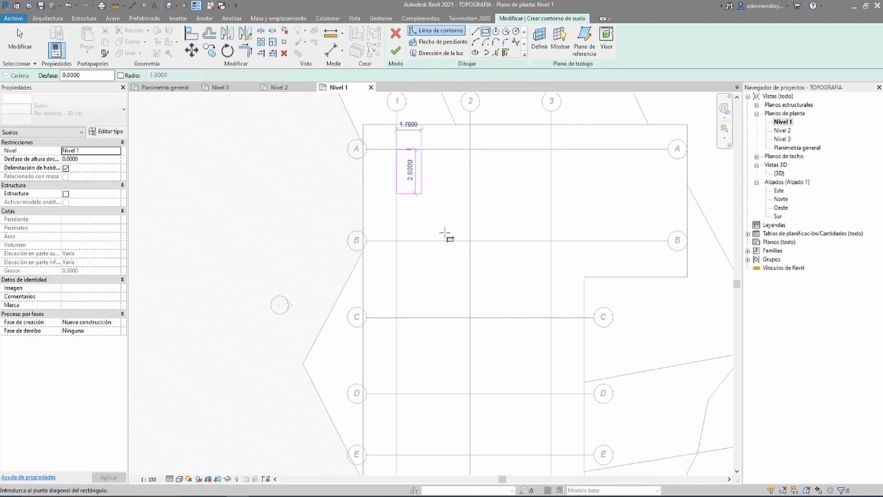
pyautogui.moveTo(515, 311); pyautogui.dragTo(497, 270, button='middle')
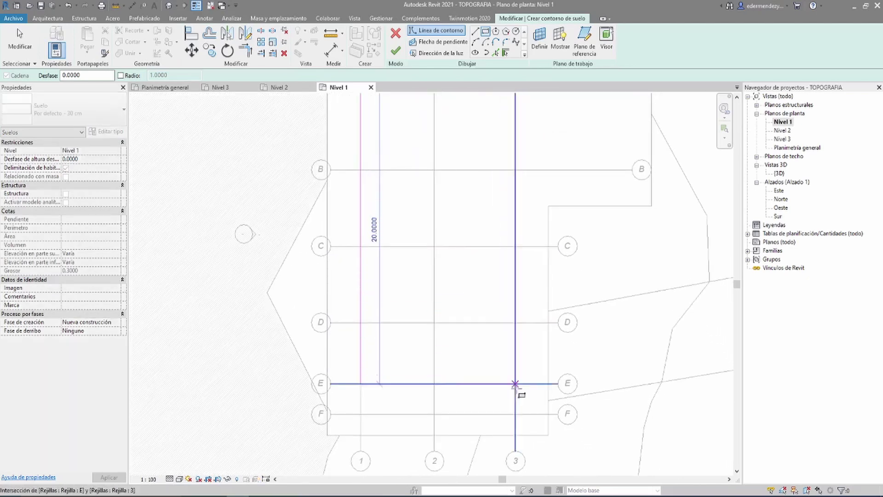
pyautogui.click(515, 414)
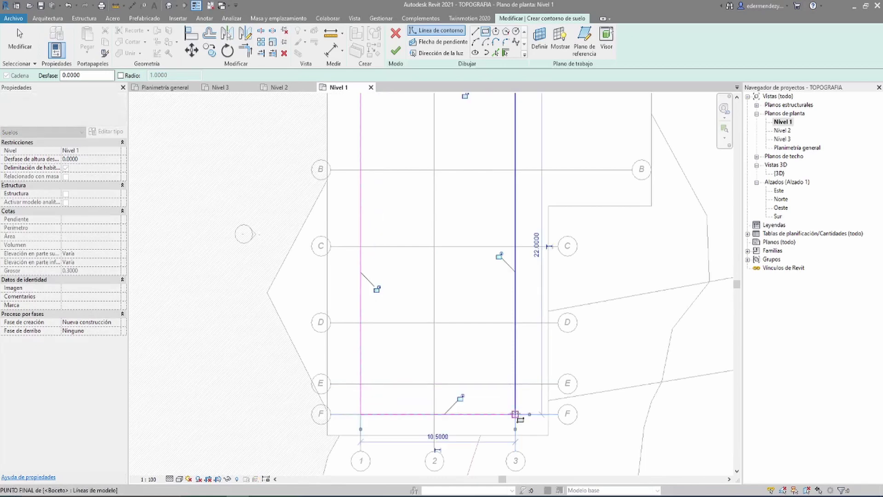
pyautogui.scroll(-3, 506, 258)
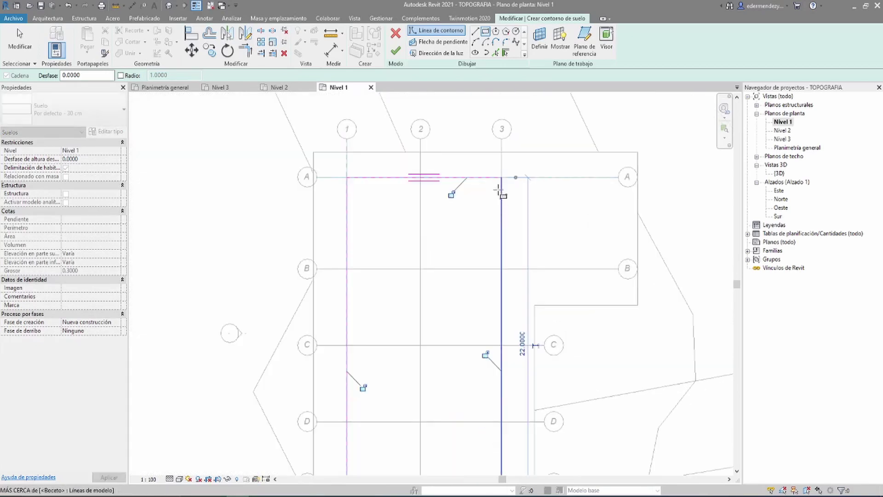
pyautogui.moveTo(498, 299); pyautogui.dragTo(476, 291, button='middle')
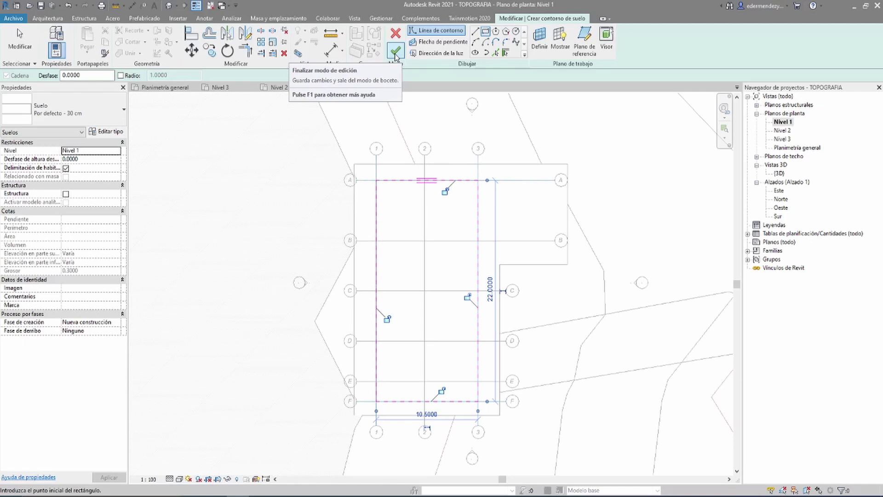
pyautogui.click(395, 56)
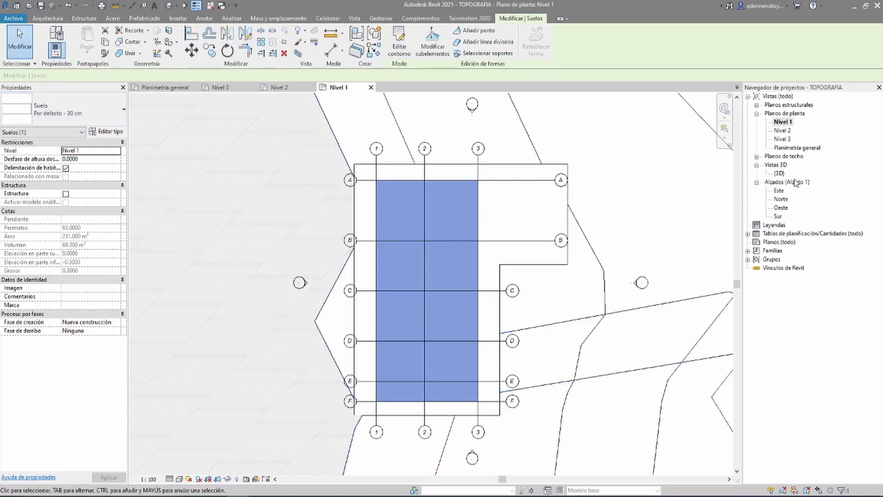
# Open the {3D} view and orbit around the slab corner on the pad
pyautogui.doubleClick(779, 174)
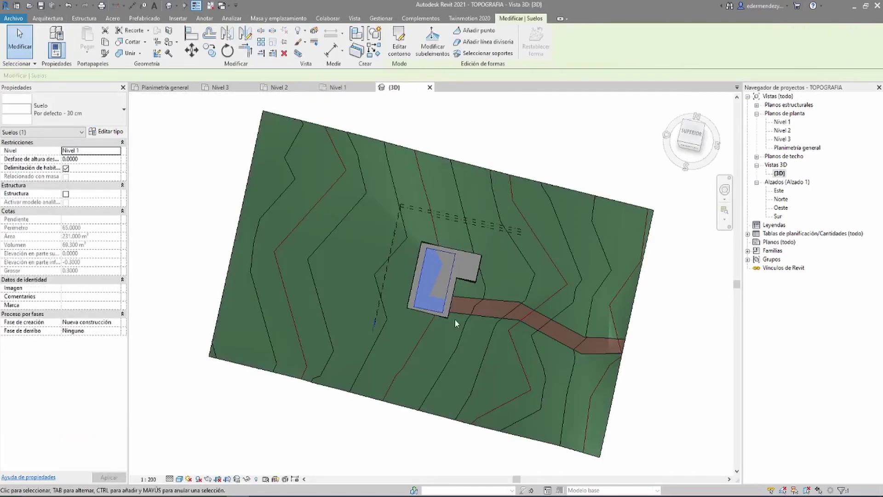
pyautogui.scroll(5, 439, 311)
pyautogui.moveTo(442, 312)
pyautogui.keyDown('shift'); pyautogui.mouseDown(button='middle')
pyautogui.moveTo(496, 317)
pyautogui.moveTo(435, 167)
pyautogui.moveTo(383, 281)
pyautogui.moveTo(588, 250)
pyautogui.moveTo(433, 242)
pyautogui.moveTo(526, 247)
pyautogui.mouseUp(button='middle'); pyautogui.keyUp('shift')
pyautogui.scroll(3, 488, 272)
pyautogui.moveTo(489, 272); pyautogui.dragTo(562, 300, button='middle')
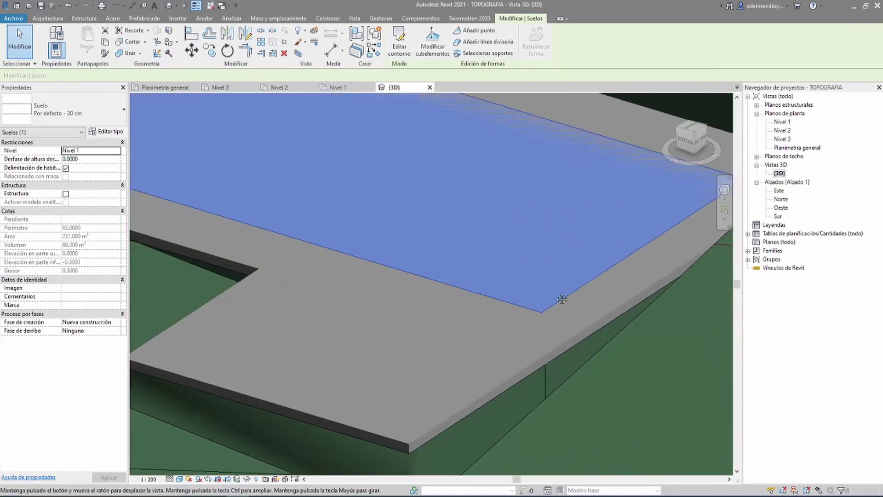
pyautogui.scroll(-5, 562, 299)
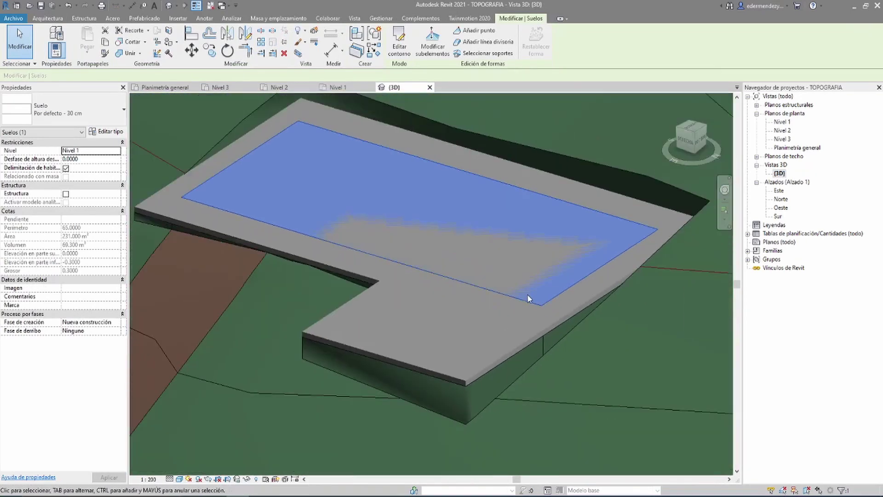
# Start editing the building pad's height offset and compare it with the floor slab in 3D
pyautogui.click(487, 368)
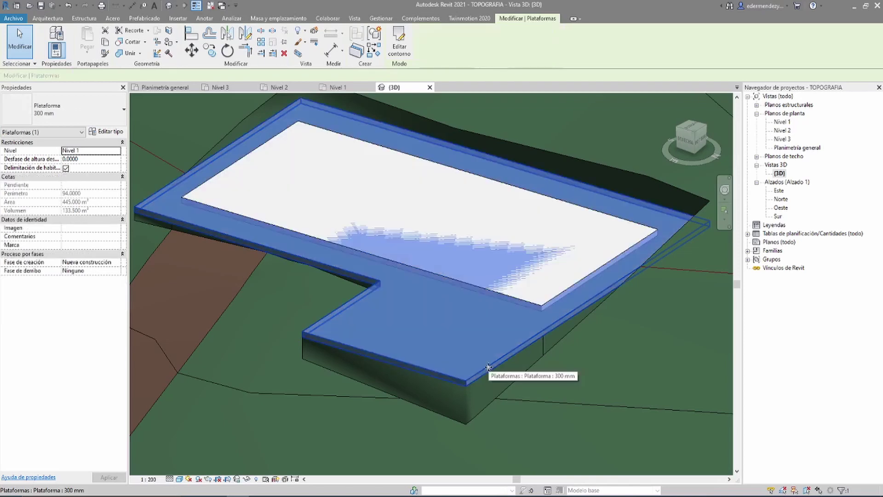
pyautogui.click(84, 158)
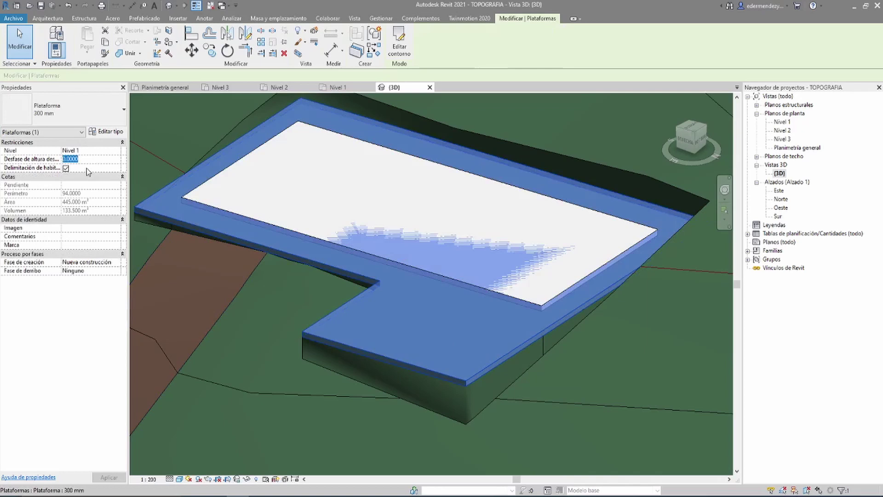
pyautogui.write('-0')
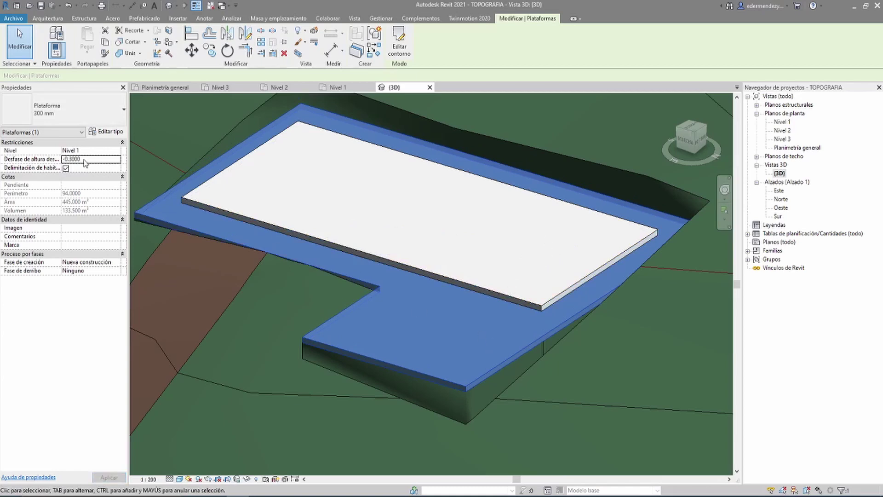
pyautogui.click(562, 290)
pyautogui.scroll(5, 561, 289)
pyautogui.moveTo(492, 340)
pyautogui.keyDown('shift'); pyautogui.mouseDown(button='middle')
pyautogui.moveTo(483, 247)
pyautogui.moveTo(479, 290)
pyautogui.moveTo(515, 342)
pyautogui.moveTo(483, 339)
pyautogui.mouseUp(button='middle'); pyautogui.keyUp('shift')
pyautogui.scroll(-3, 482, 338)
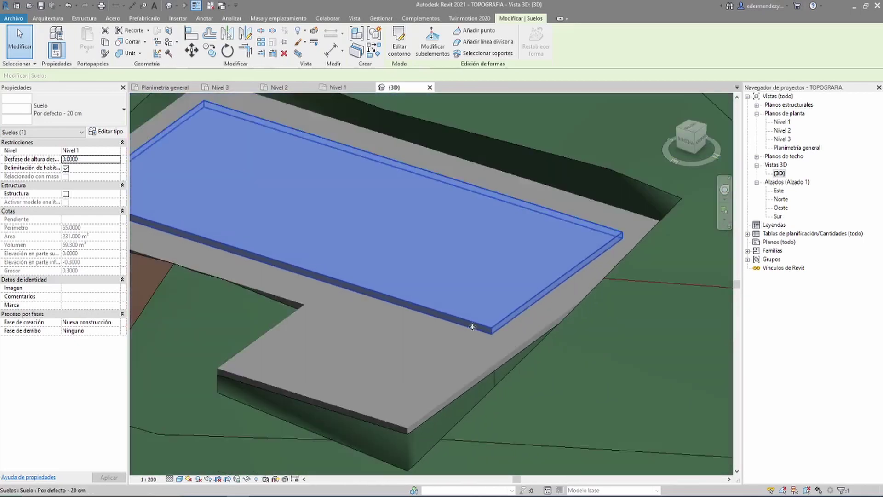
pyautogui.press('Escape')
# Set the building pad's height offset to -0.3000 and check it against the floor slab
pyautogui.click(466, 377)
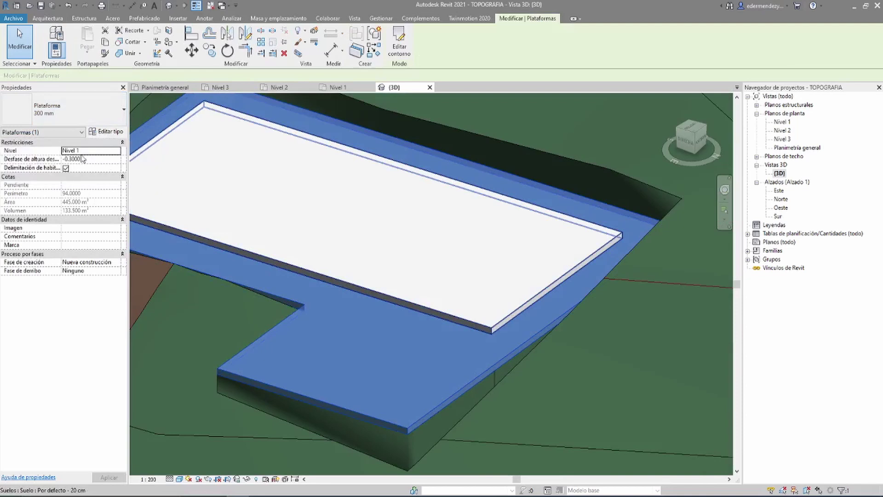
pyautogui.click(83, 159)
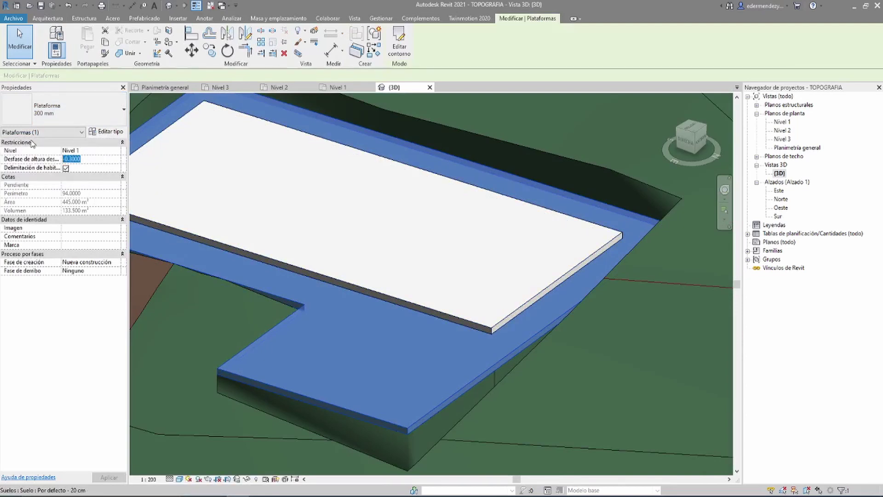
pyautogui.press('BackSpace')
pyautogui.write('.3')
pyautogui.press('Return')
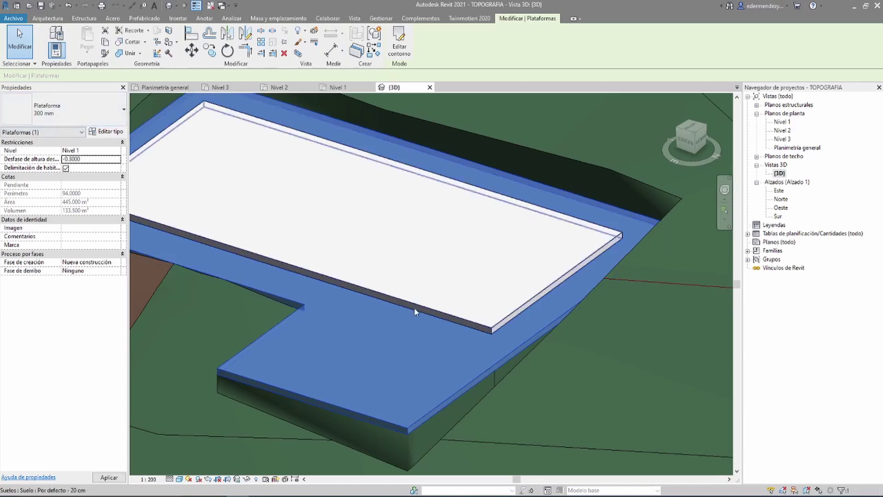
pyautogui.scroll(3, 496, 329)
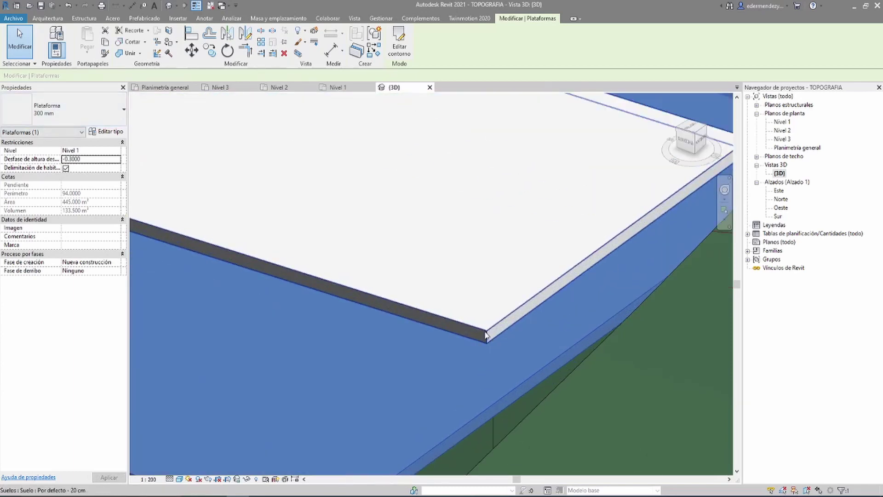
pyautogui.click(481, 334)
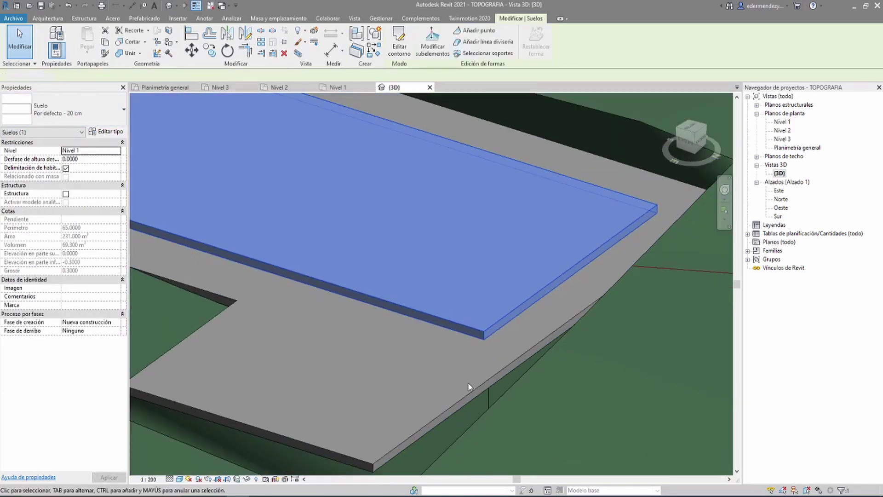
pyautogui.press('Escape')
# Try a -0.2000 height offset on the building pad and review the result
pyautogui.click(463, 390)
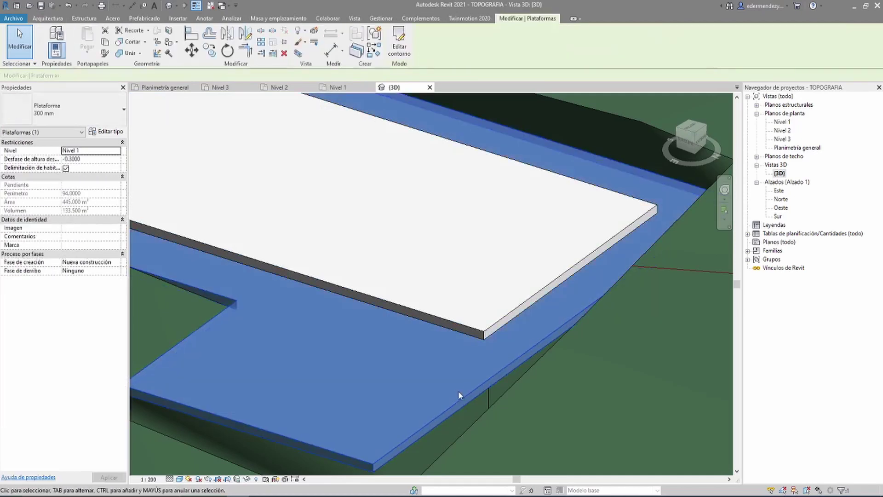
pyautogui.click(97, 159)
pyautogui.write('-0.2')
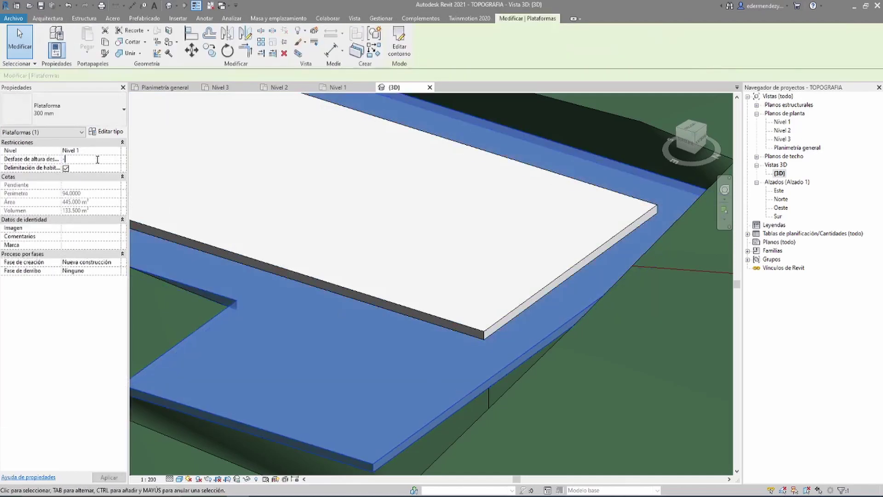
pyautogui.press('Return')
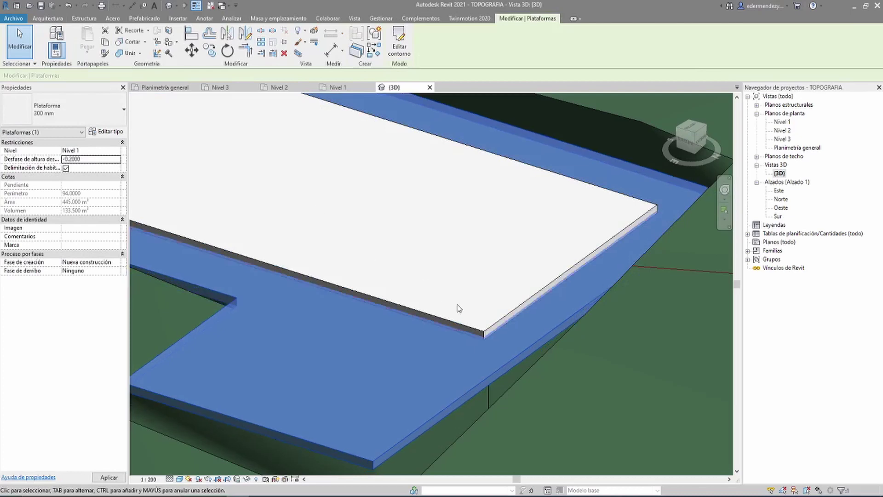
pyautogui.scroll(2, 479, 345)
pyautogui.scroll(2, 487, 352)
pyautogui.scroll(1, 499, 352)
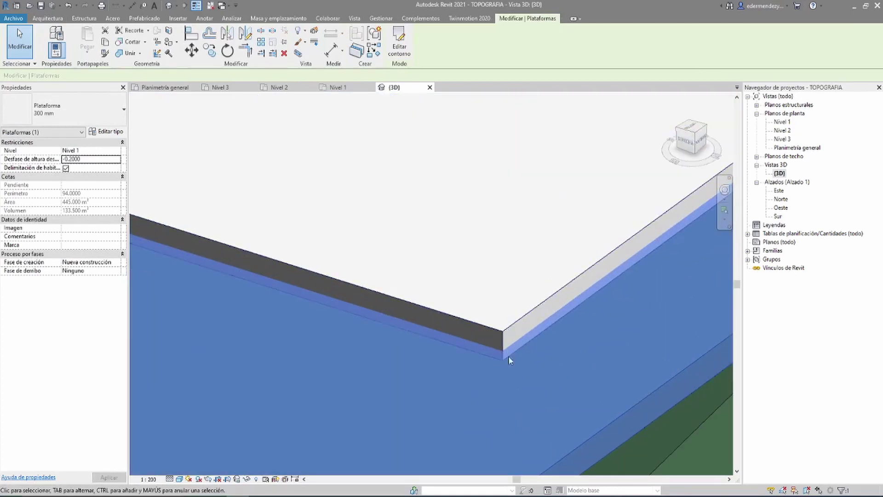
pyautogui.press('Escape')
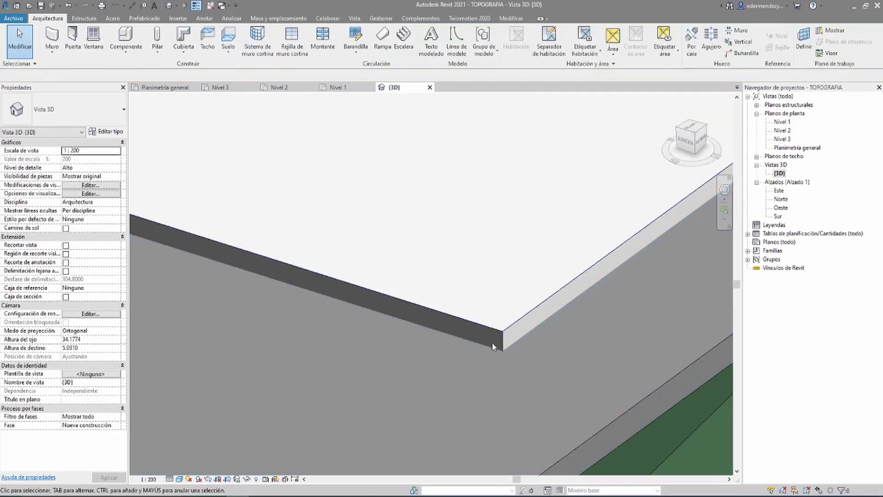
pyautogui.scroll(-2, 488, 352)
pyautogui.scroll(-2, 485, 347)
# Re-edit the pad's height offset back toward -0.3 and inspect the pad in 3D
pyautogui.click(434, 346)
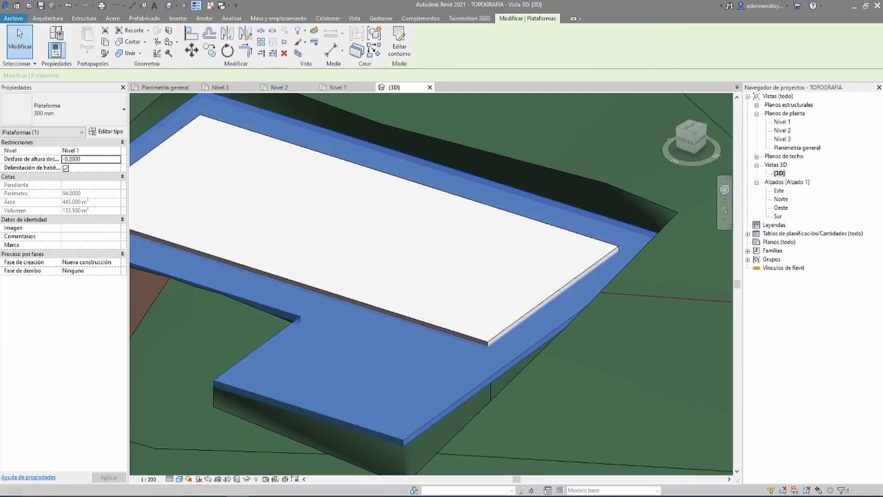
pyautogui.click(99, 158)
pyautogui.write('-')
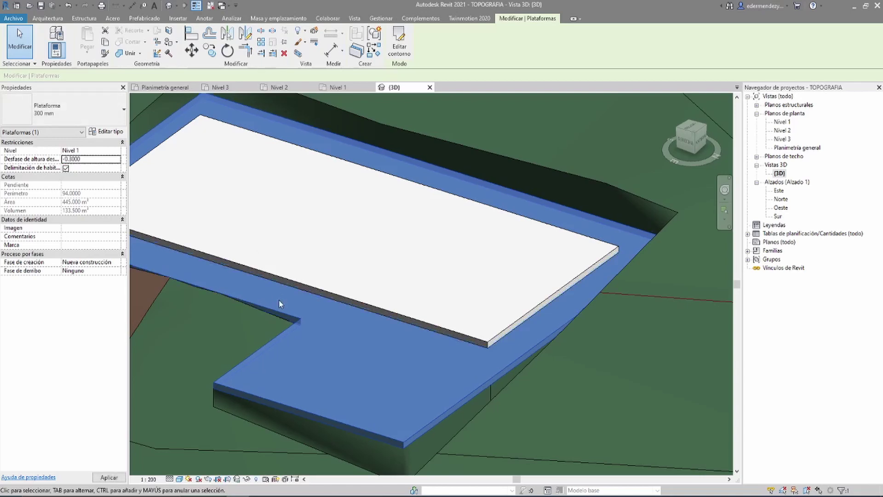
pyautogui.scroll(-3, 436, 310)
pyautogui.scroll(4, 436, 311)
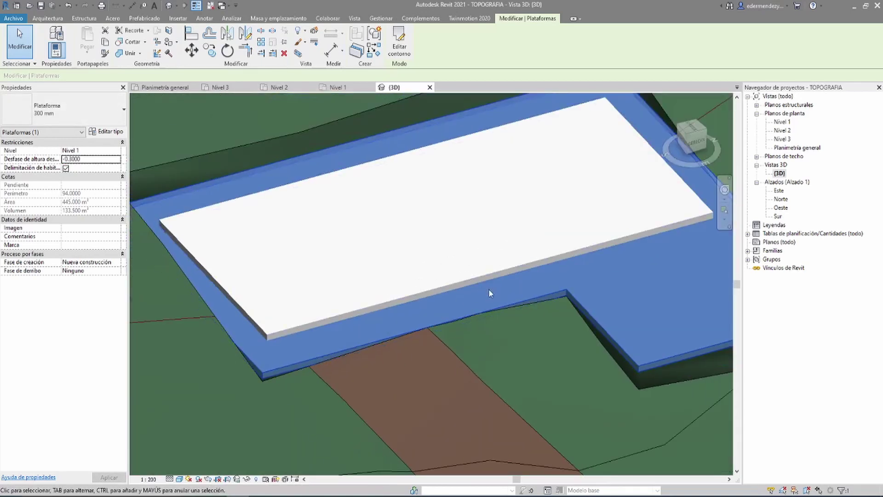
pyautogui.moveTo(433, 292)
pyautogui.mouseDown(button='middle')
pyautogui.moveTo(416, 321)
pyautogui.moveTo(510, 323)
pyautogui.mouseUp(button='middle')
pyautogui.scroll(-4, 416, 280)
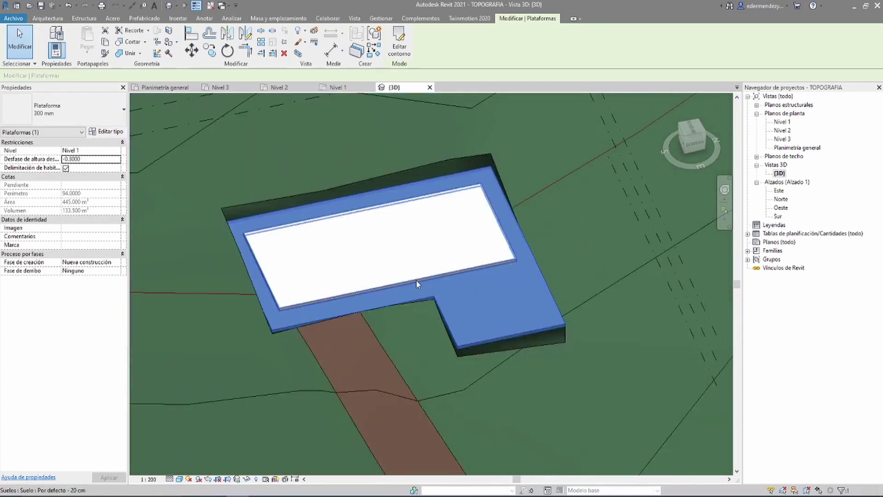
pyautogui.keyDown('shift'); pyautogui.moveTo(415, 281); pyautogui.dragTo(440, 292, button='middle'); pyautogui.keyUp('shift')
pyautogui.scroll(4, 345, 279)
pyautogui.moveTo(364, 273); pyautogui.dragTo(366, 298, button='middle')
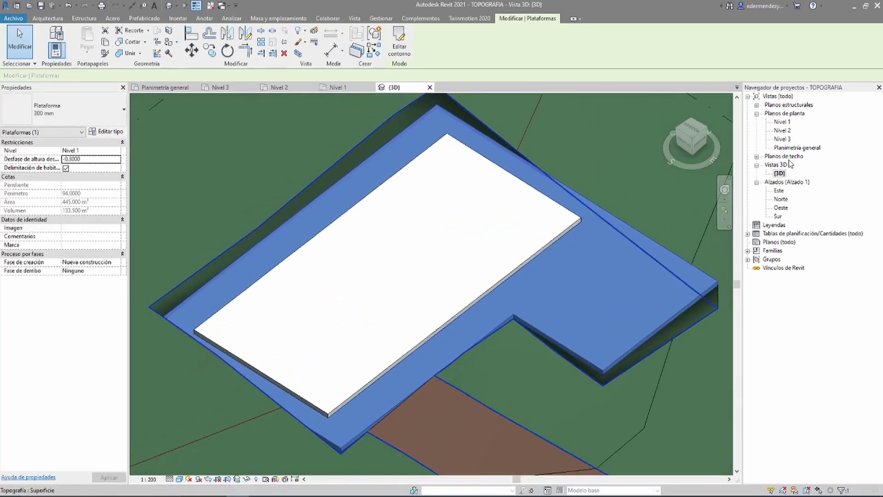
# Open the Nivel 1 floor plan and select the floor slab within grids 1–3, A–F
pyautogui.doubleClick(782, 121)
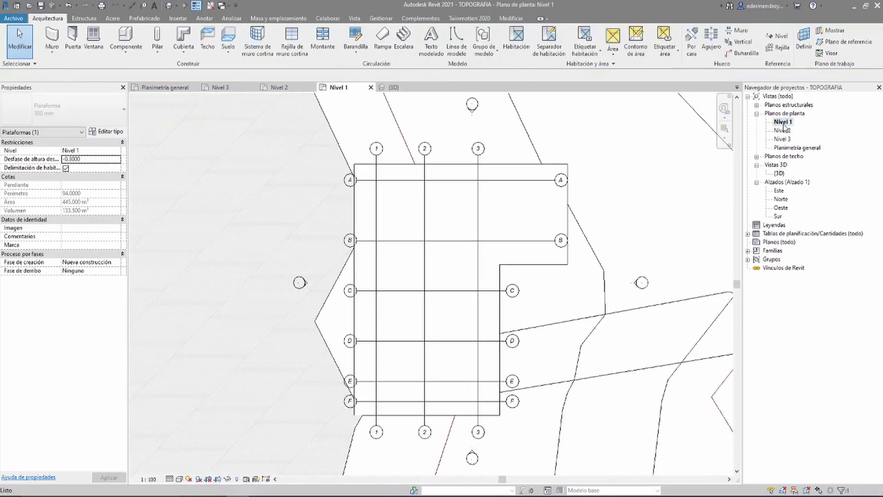
pyautogui.click(453, 182)
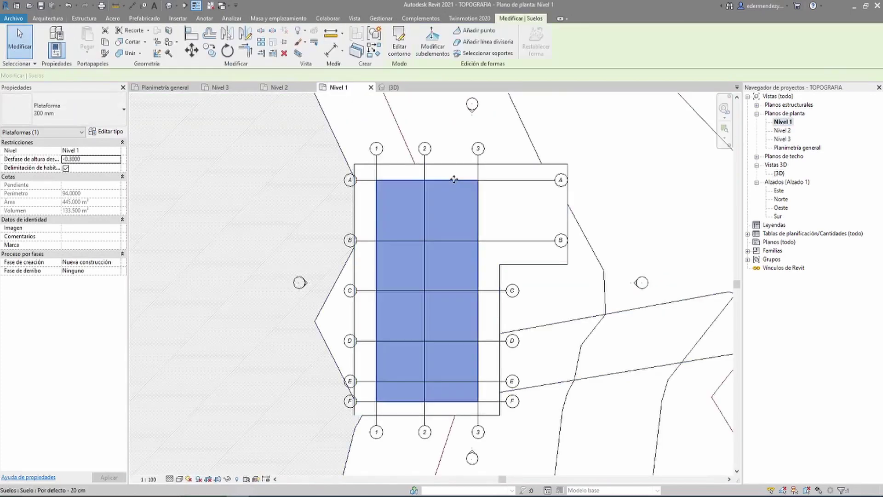
pyautogui.scroll(2, 452, 174)
pyautogui.scroll(-1, 443, 153)
pyautogui.scroll(-1, 444, 151)
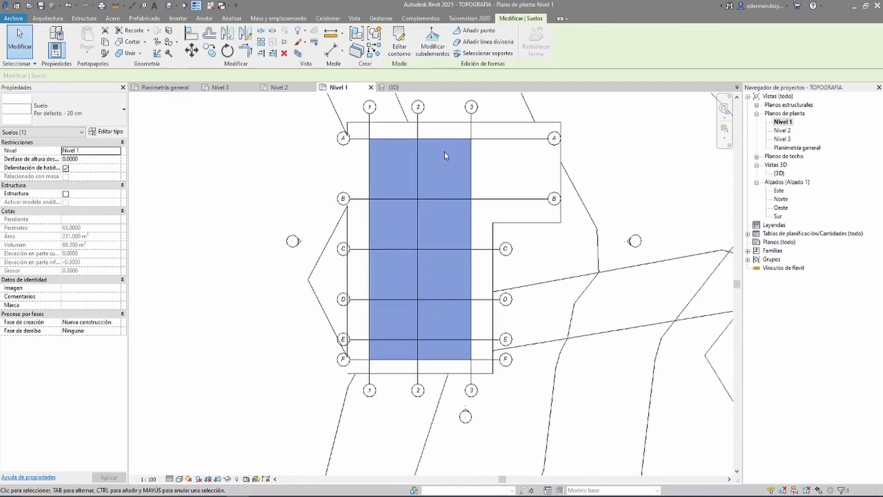
pyautogui.scroll(1, 438, 138)
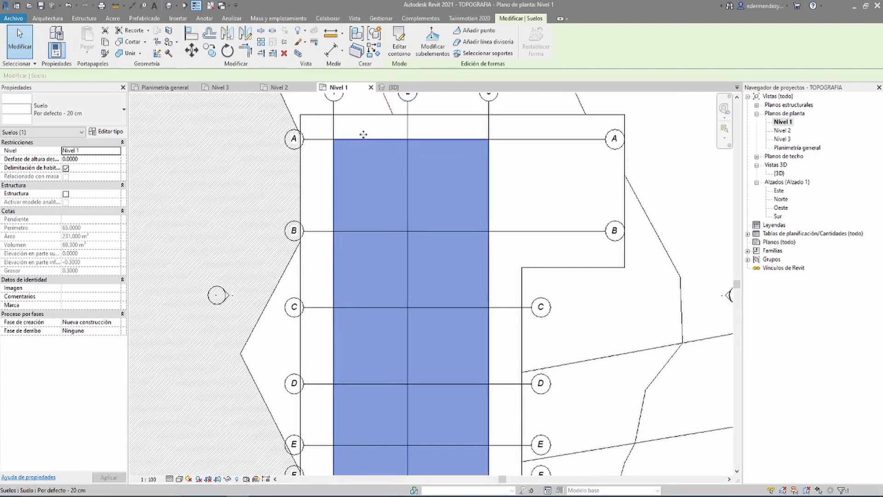
pyautogui.click(48, 19)
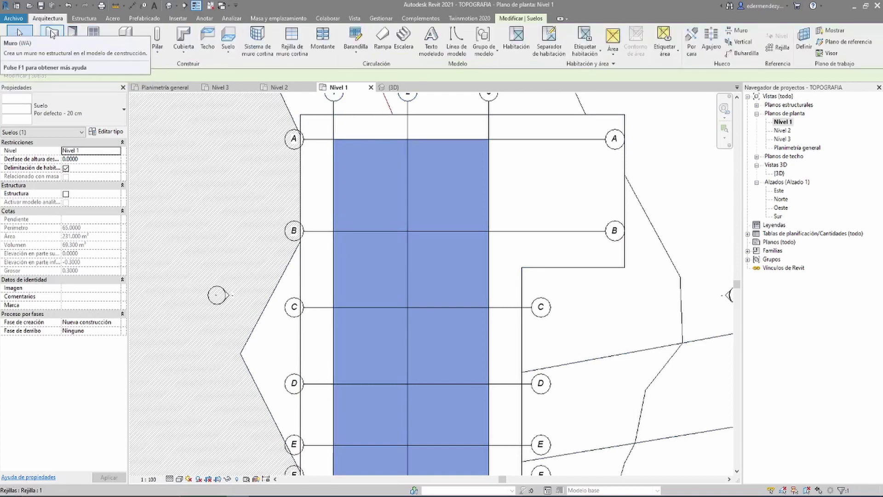
# Start the wall tool using the Muro básico Por defecto - 20 cm type
pyautogui.click(52, 37)
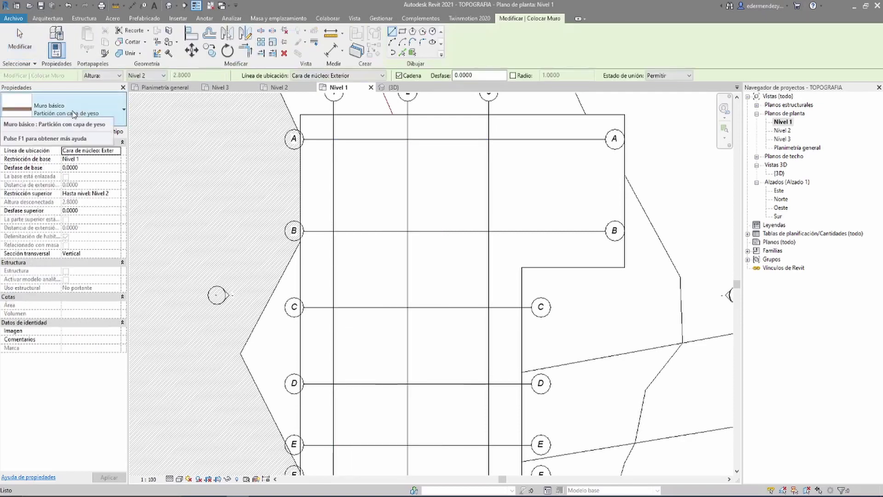
pyautogui.click(74, 114)
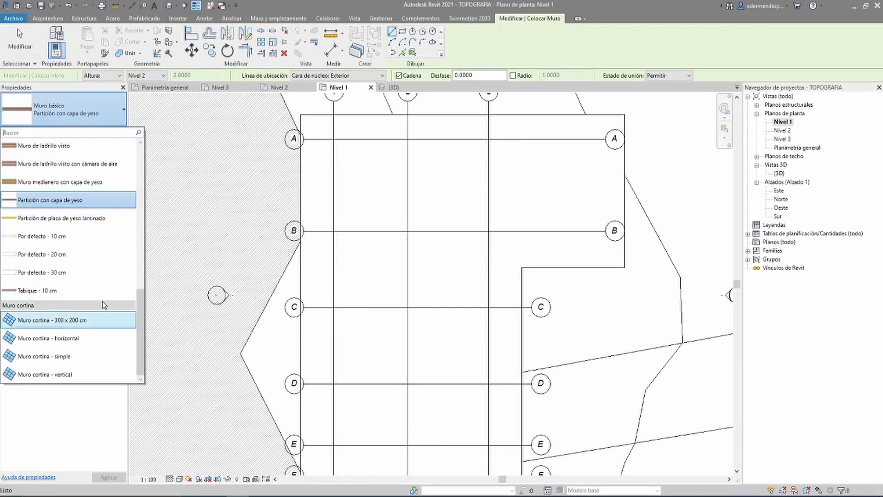
pyautogui.scroll(4, 55, 229)
pyautogui.scroll(2, 55, 229)
pyautogui.scroll(2, 57, 221)
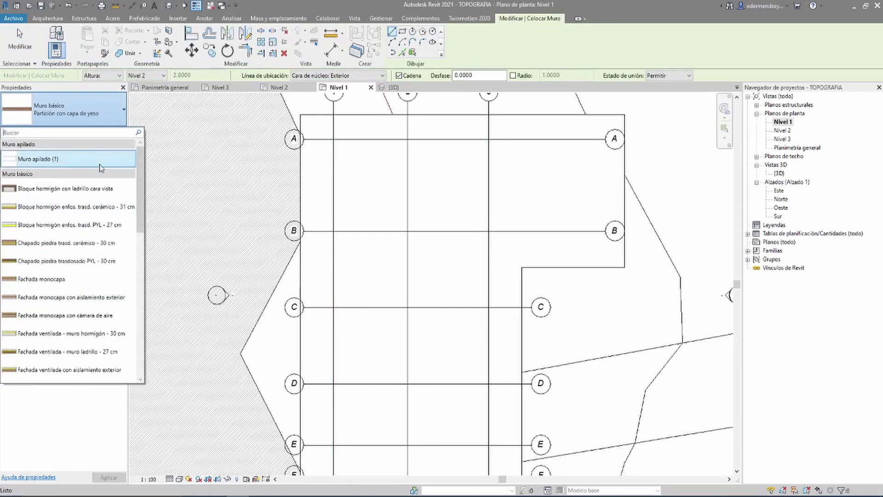
pyautogui.scroll(1, 64, 203)
pyautogui.scroll(1, 68, 197)
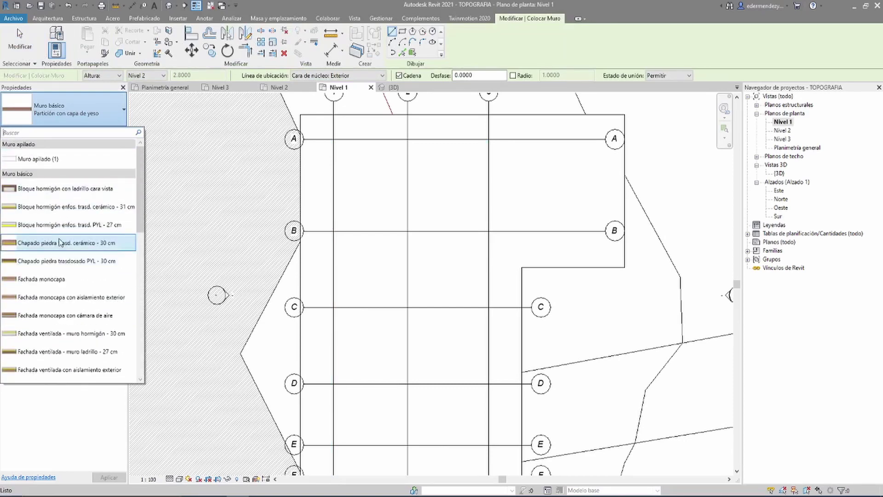
pyautogui.scroll(-2, 76, 242)
pyautogui.scroll(-2, 77, 247)
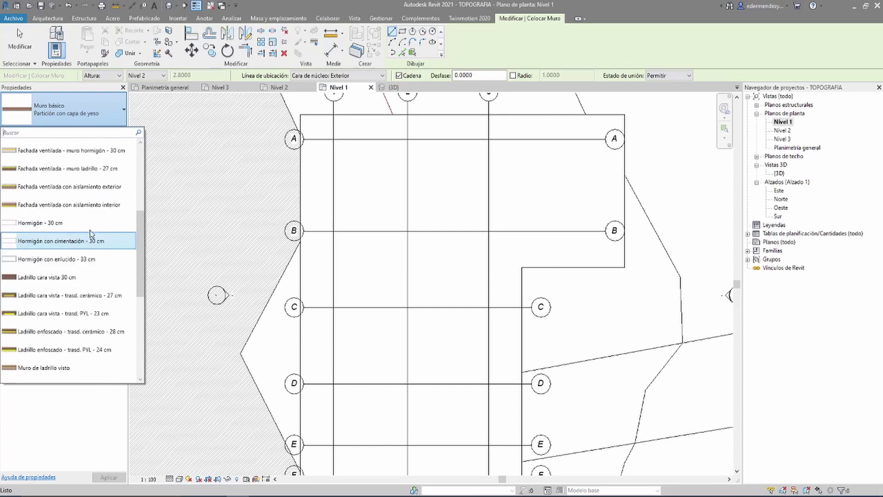
pyautogui.scroll(-3, 89, 230)
pyautogui.scroll(-1, 94, 229)
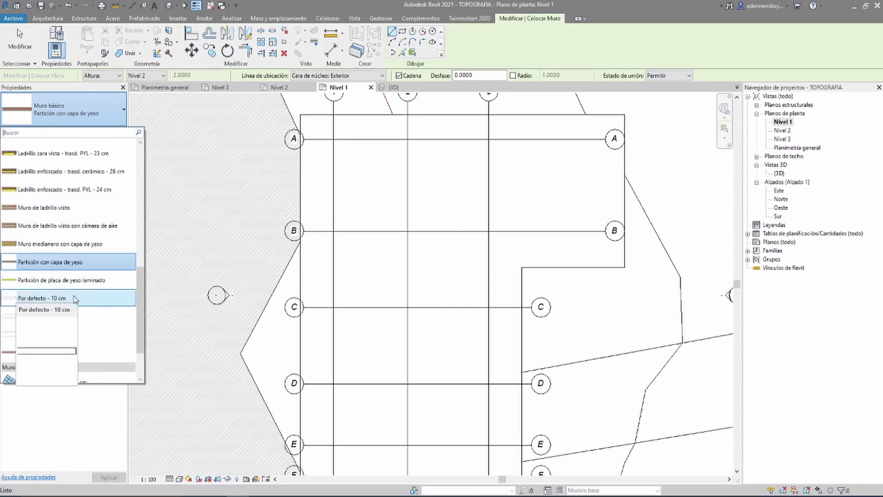
pyautogui.click(90, 318)
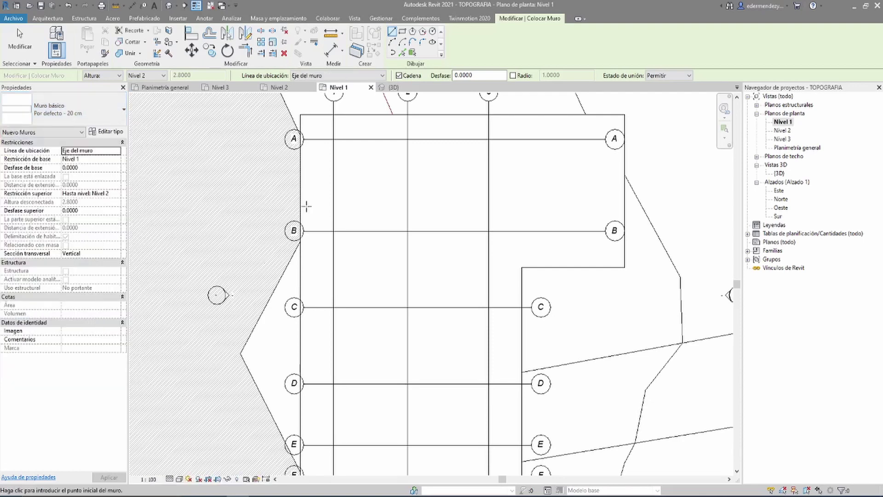
pyautogui.scroll(3, 315, 197)
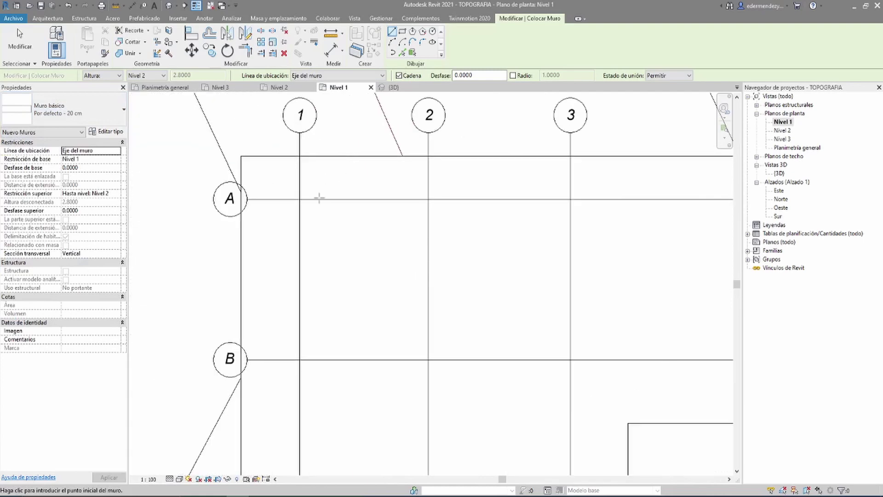
pyautogui.scroll(2, 299, 199)
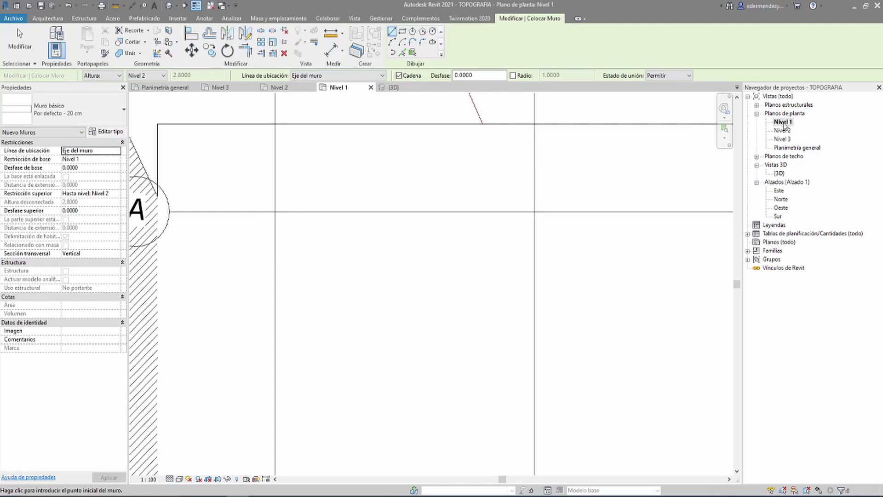
# Keep wall height at Nivel 2 and set the location line to Cara de acabado: Exterior
pyautogui.click(161, 76)
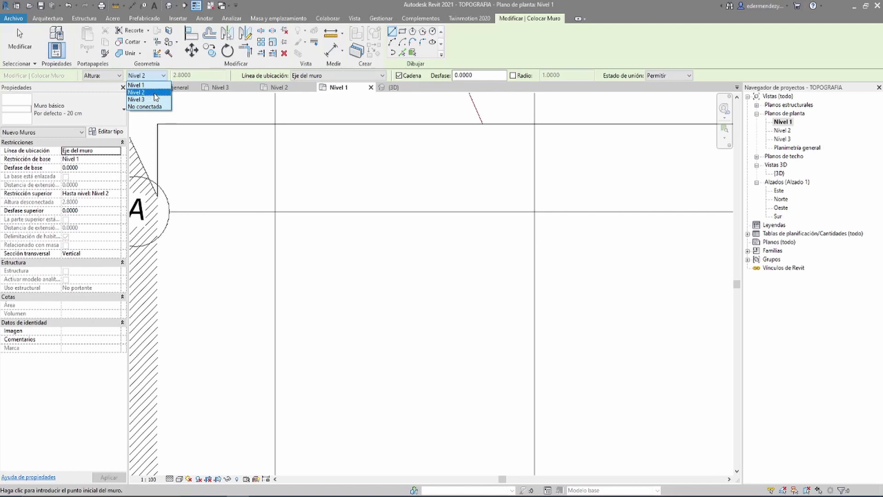
pyautogui.click(155, 94)
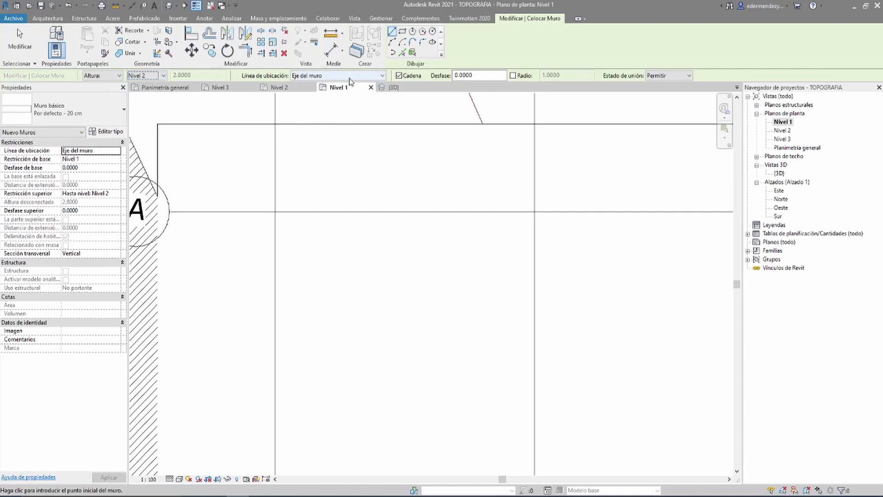
pyautogui.click(349, 77)
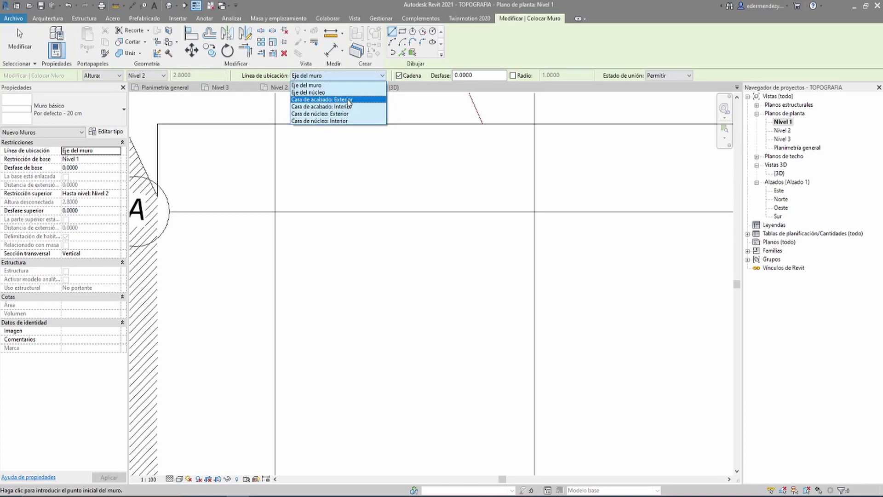
pyautogui.click(348, 100)
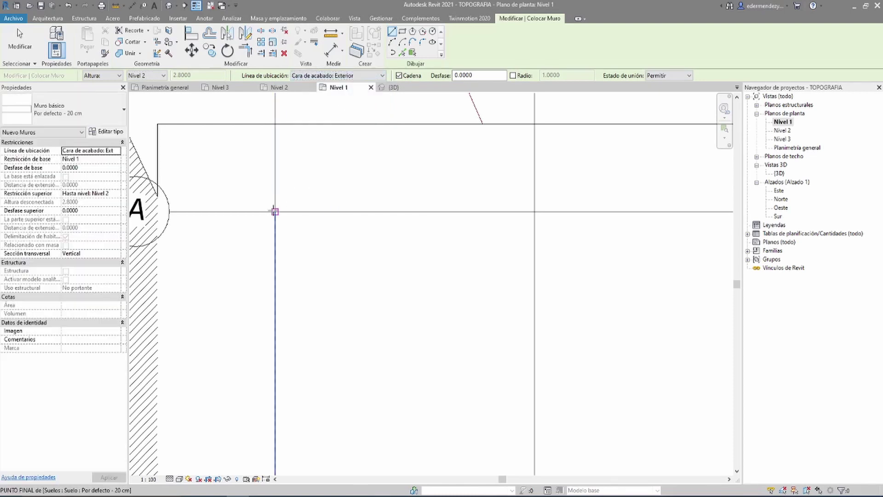
# Draw 20 cm walls from grid 1 along grid A to grid 3, then down grid 3 to F
pyautogui.scroll(-2, 275, 212)
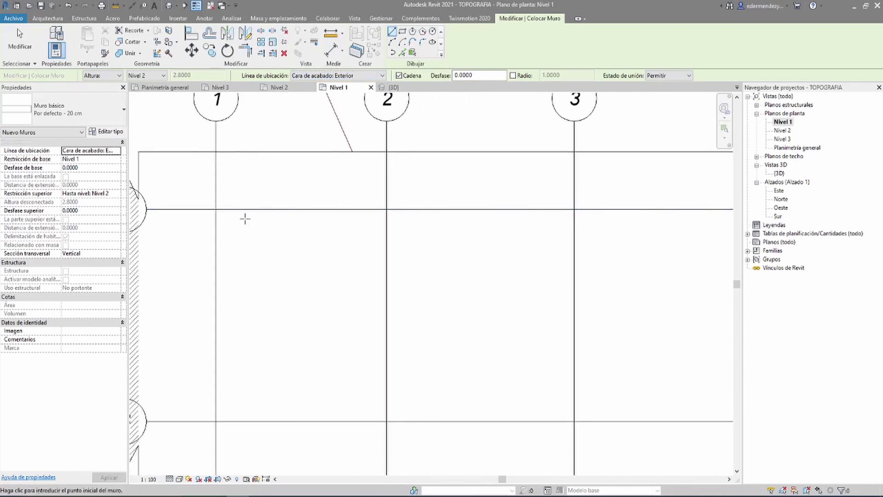
pyautogui.click(215, 210)
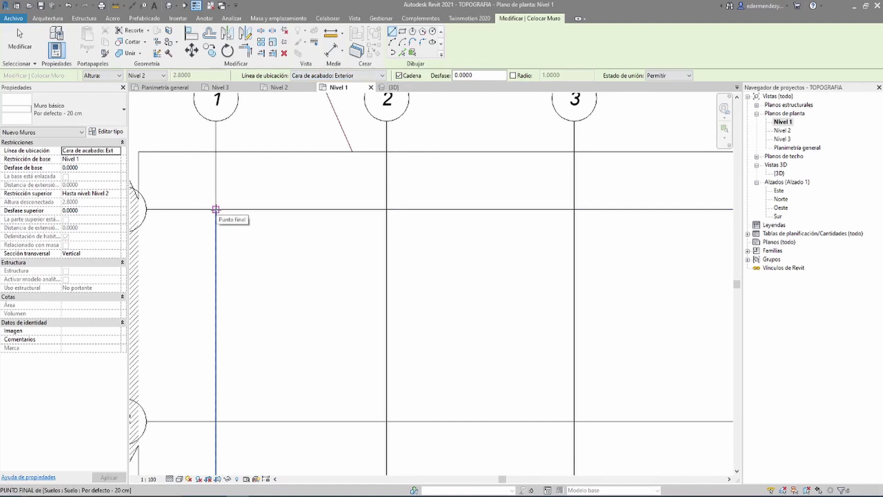
pyautogui.click(216, 209)
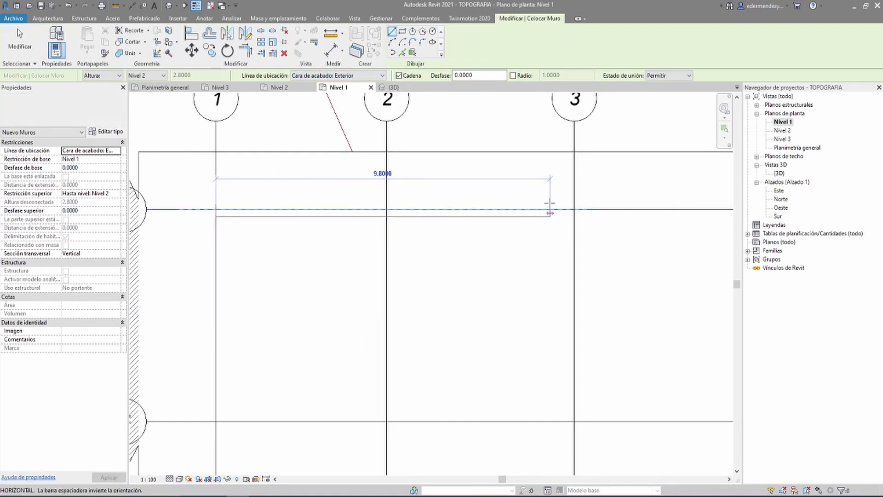
pyautogui.scroll(-3, 549, 203)
pyautogui.scroll(2, 552, 198)
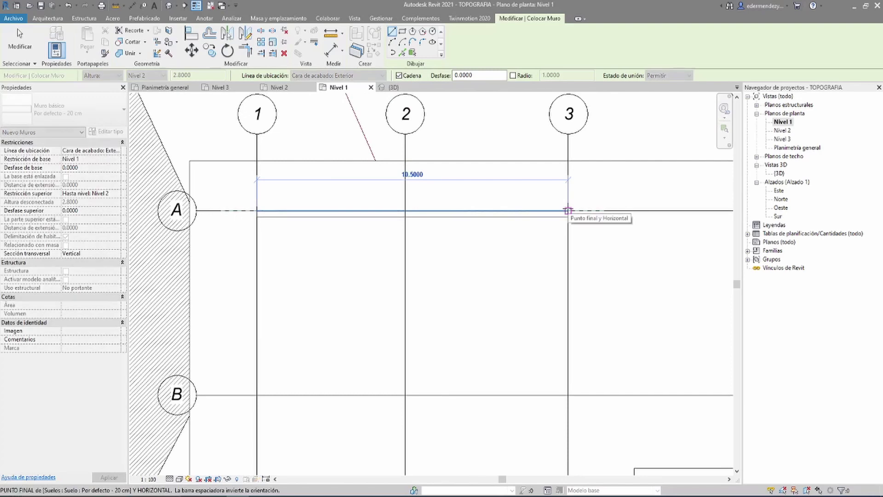
pyautogui.click(568, 211)
pyautogui.scroll(-2, 555, 316)
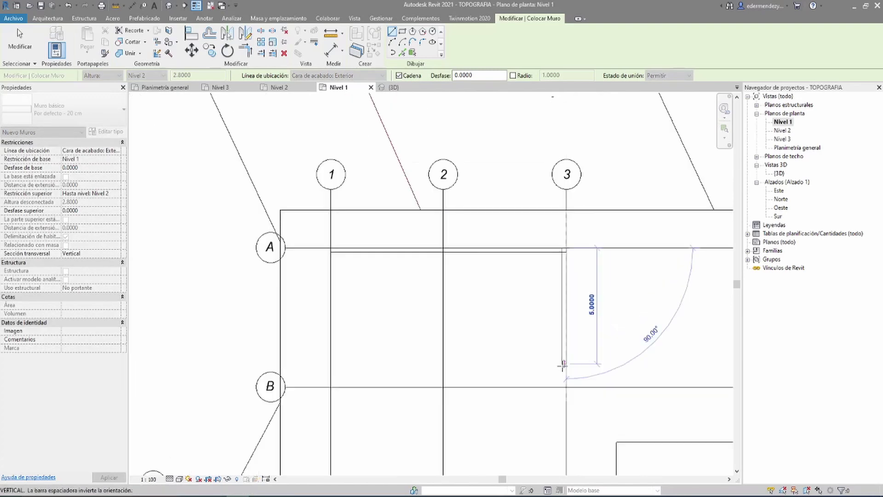
pyautogui.scroll(-1, 562, 361)
pyautogui.moveTo(572, 400); pyautogui.dragTo(559, 276, button='middle')
pyautogui.moveTo(560, 314); pyautogui.dragTo(542, 202, button='middle')
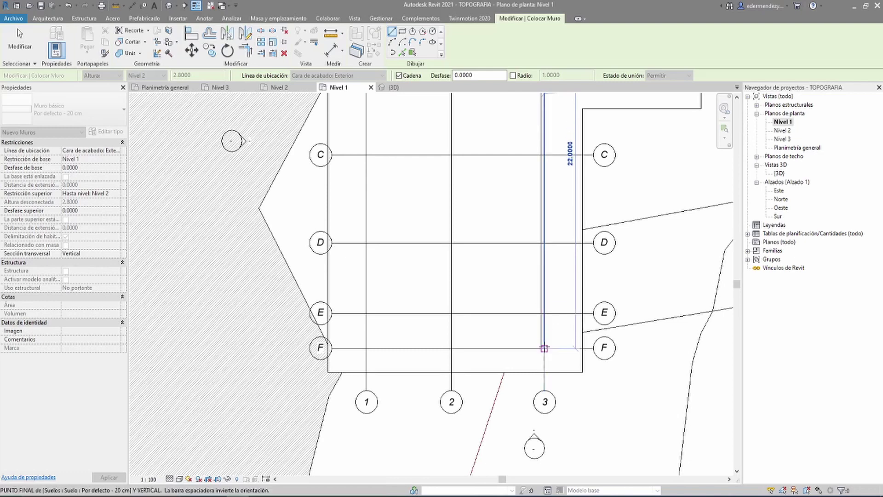
pyautogui.click(544, 348)
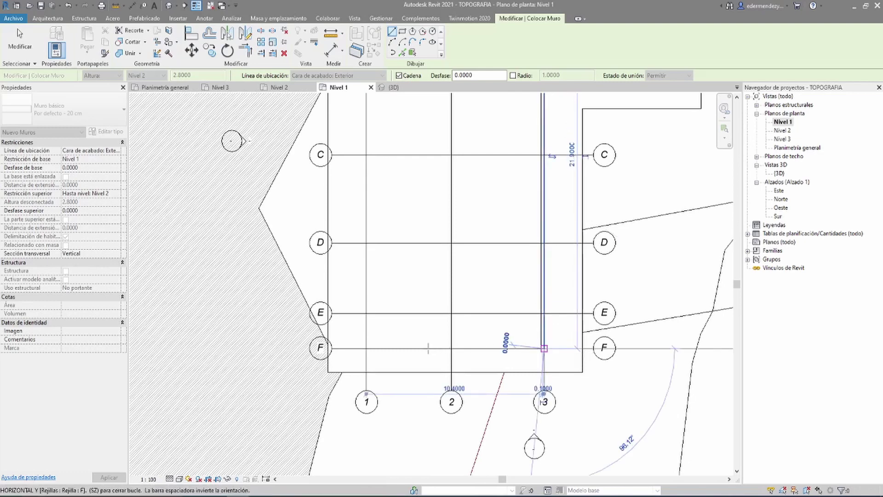
# Continue the wall along grid F to grid 1 and close the loop back at grid A
pyautogui.click(367, 348)
pyautogui.scroll(-1, 366, 263)
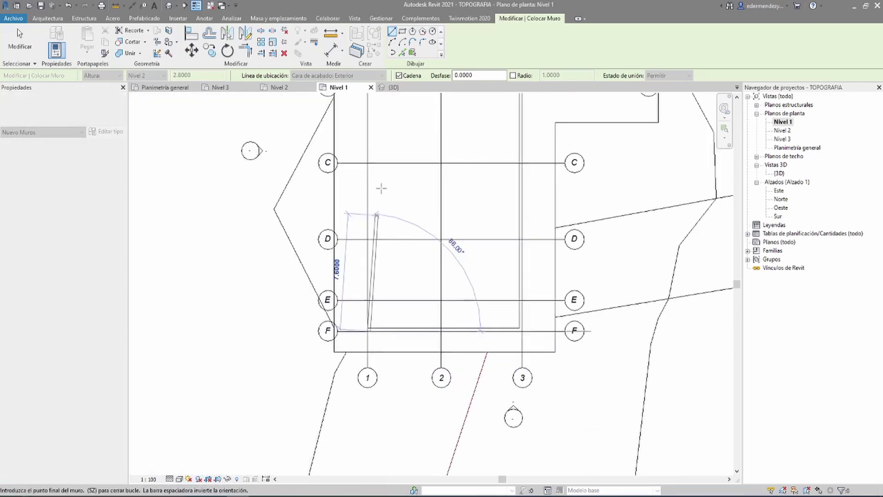
pyautogui.scroll(-2, 379, 213)
pyautogui.moveTo(368, 136); pyautogui.dragTo(361, 190, button='middle')
pyautogui.click(356, 148)
pyautogui.scroll(1, 356, 149)
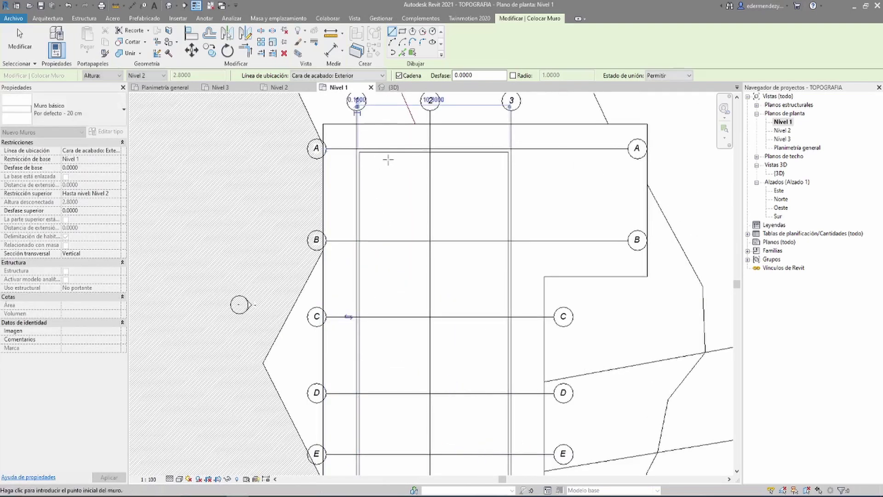
pyautogui.moveTo(396, 285); pyautogui.dragTo(394, 249, button='middle')
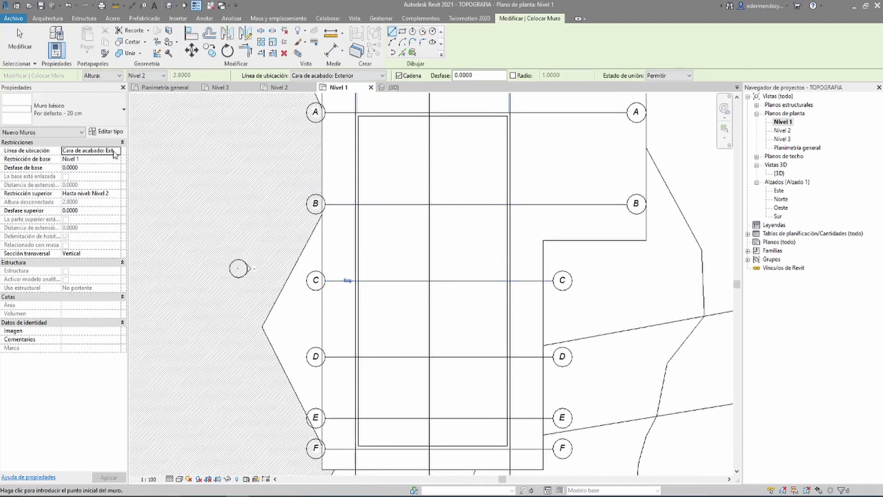
pyautogui.click(95, 116)
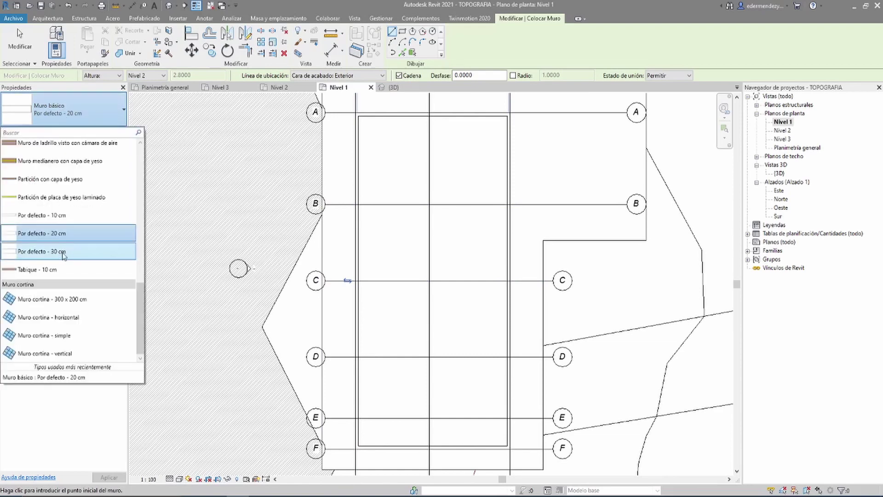
# Switch to the Por defecto - 10 cm wall type placed on its centreline (Eje del muro)
pyautogui.click(65, 220)
pyautogui.scroll(1, 407, 202)
pyautogui.scroll(2, 407, 202)
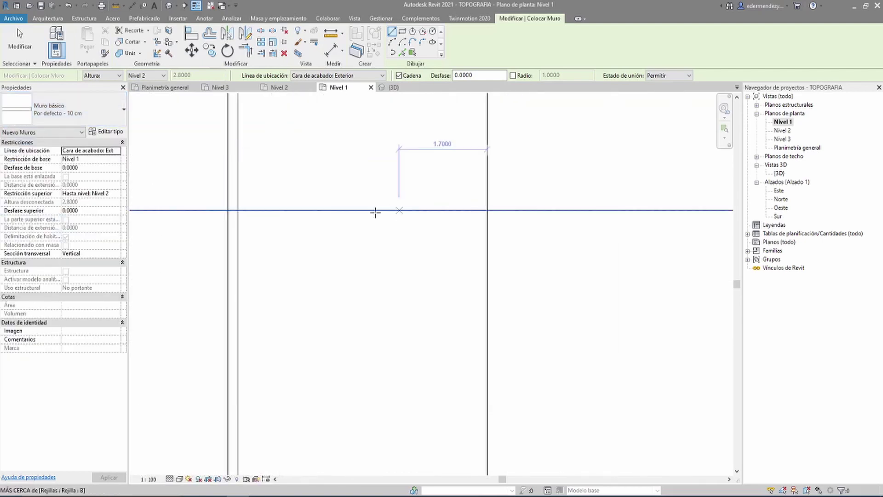
pyautogui.scroll(-1, 262, 215)
pyautogui.scroll(-1, 256, 202)
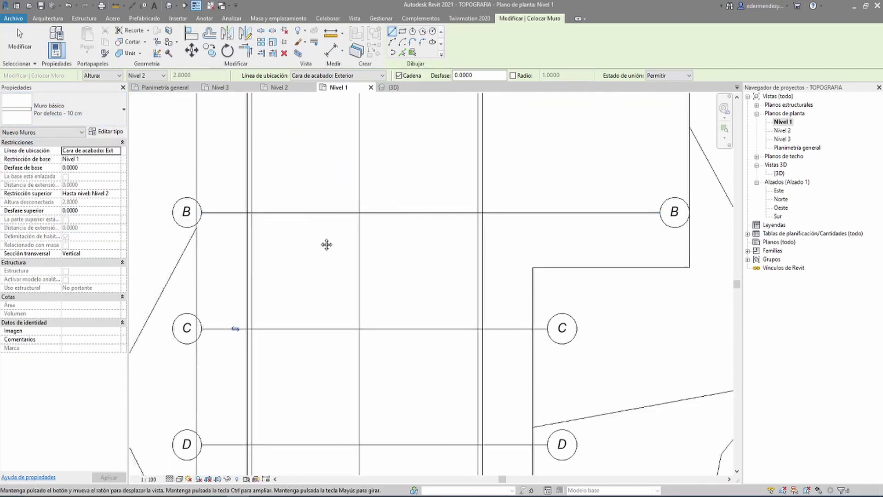
pyautogui.moveTo(328, 245); pyautogui.dragTo(356, 289, button='middle')
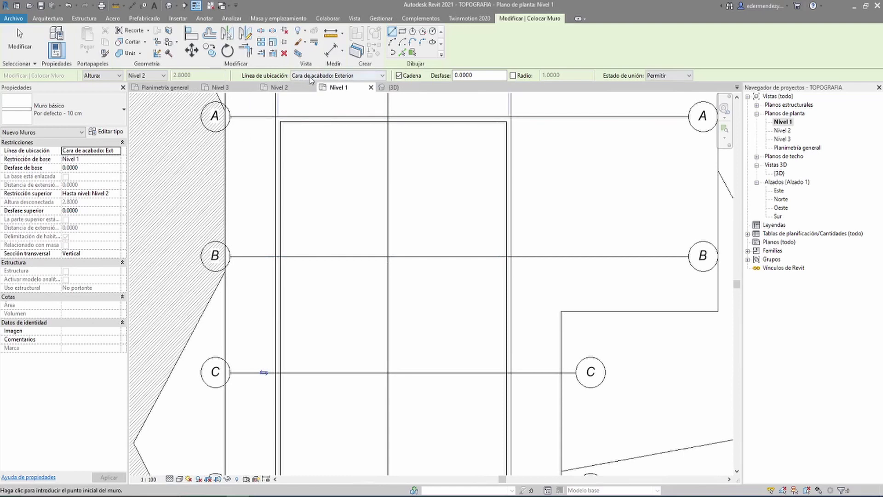
pyautogui.click(311, 76)
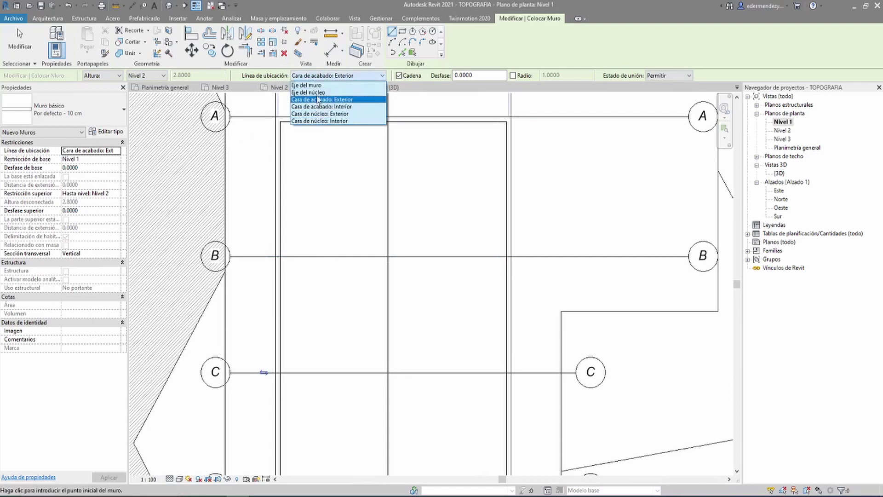
pyautogui.click(318, 85)
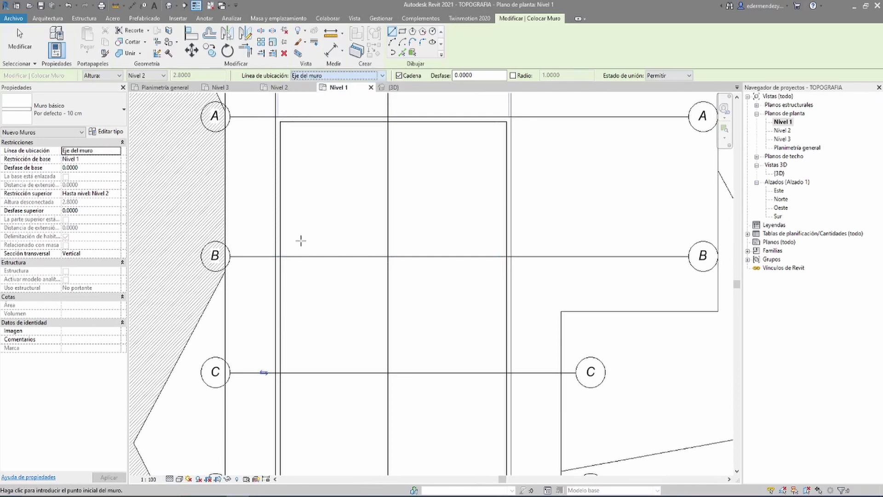
# Draw 10 cm interior walls from grid B down to D and along D, dismissing the save reminder
pyautogui.click(278, 256)
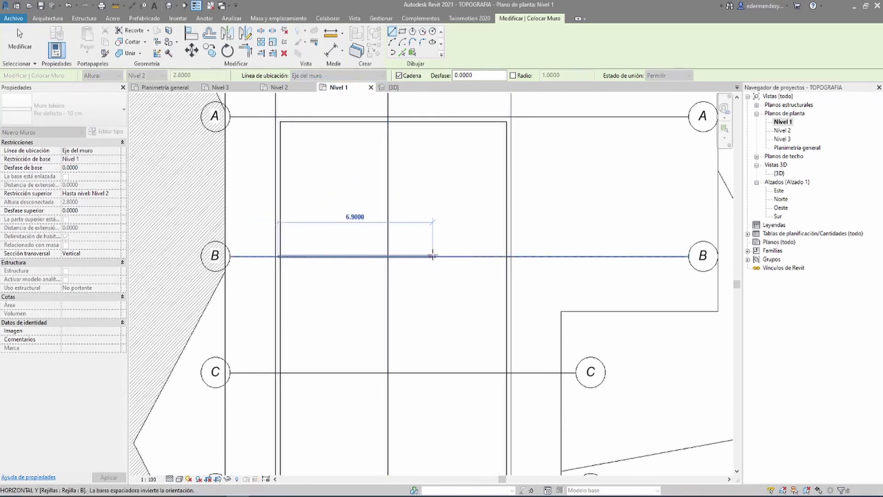
pyautogui.click(432, 256)
pyautogui.moveTo(439, 336); pyautogui.dragTo(437, 265, button='middle')
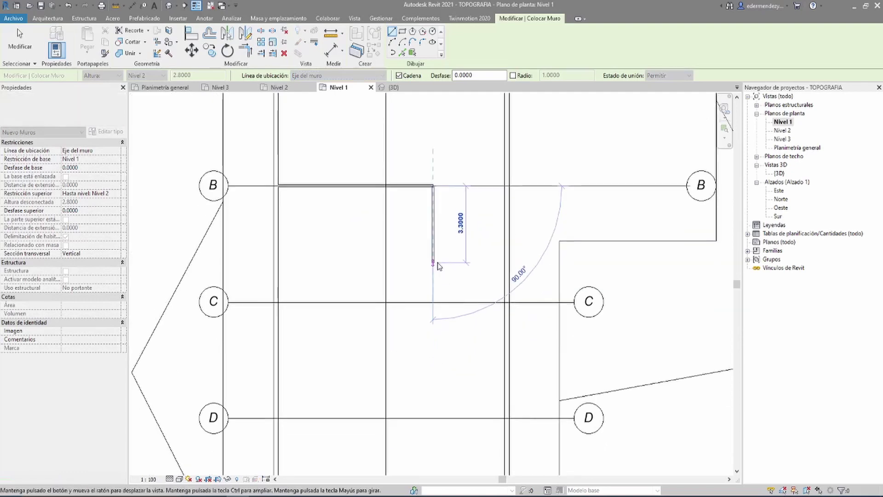
pyautogui.moveTo(432, 302); pyautogui.dragTo(434, 253, button='middle')
pyautogui.scroll(-2, 430, 270)
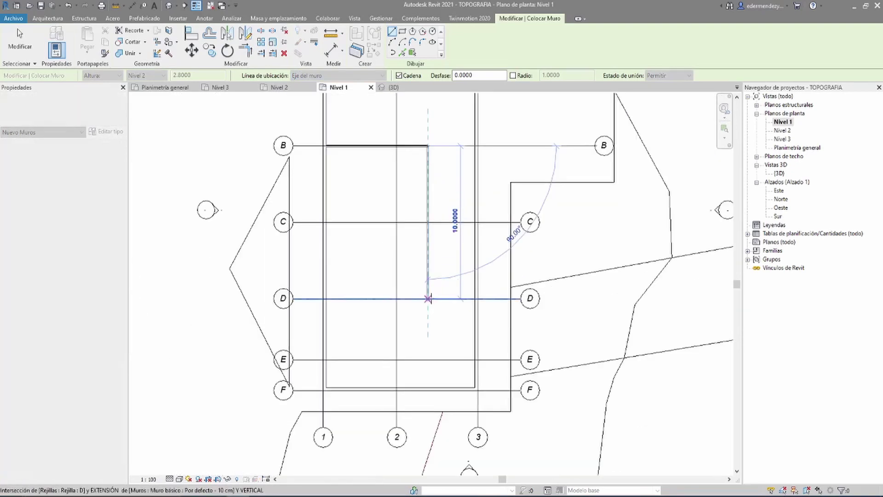
pyautogui.click(428, 298)
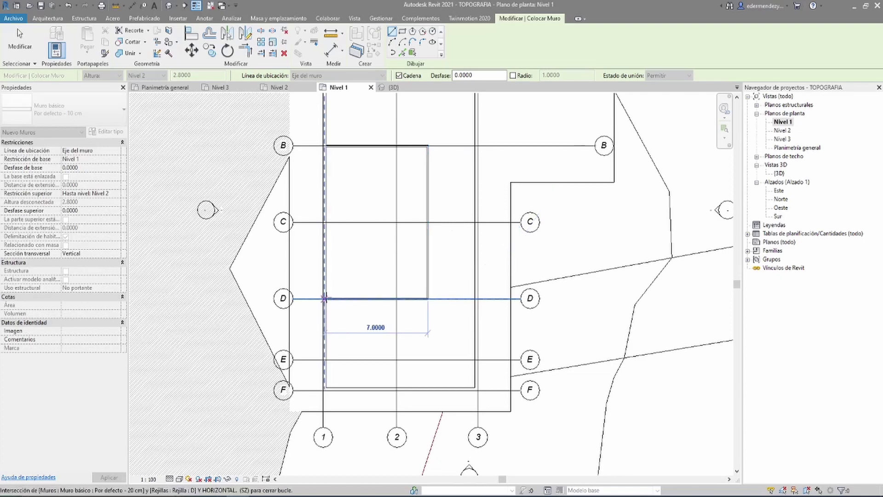
pyautogui.scroll(3, 324, 298)
pyautogui.scroll(1, 325, 298)
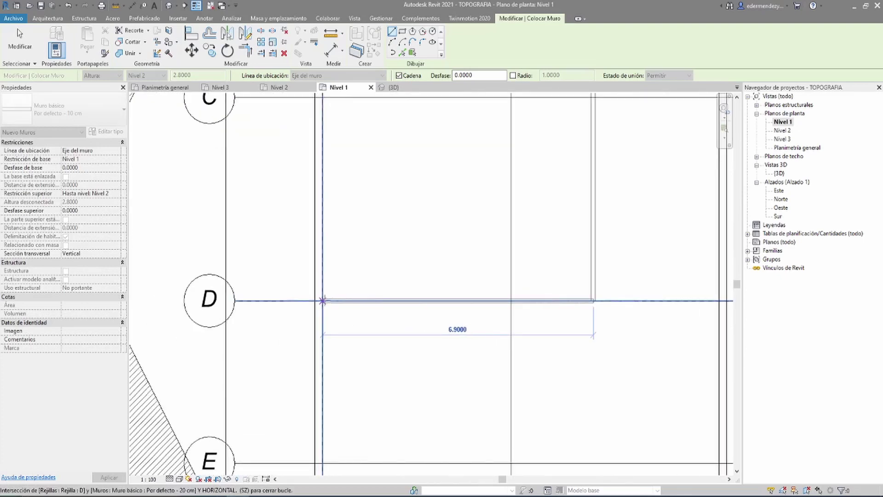
pyautogui.click(325, 298)
pyautogui.press('Escape')
pyautogui.scroll(-3, 417, 278)
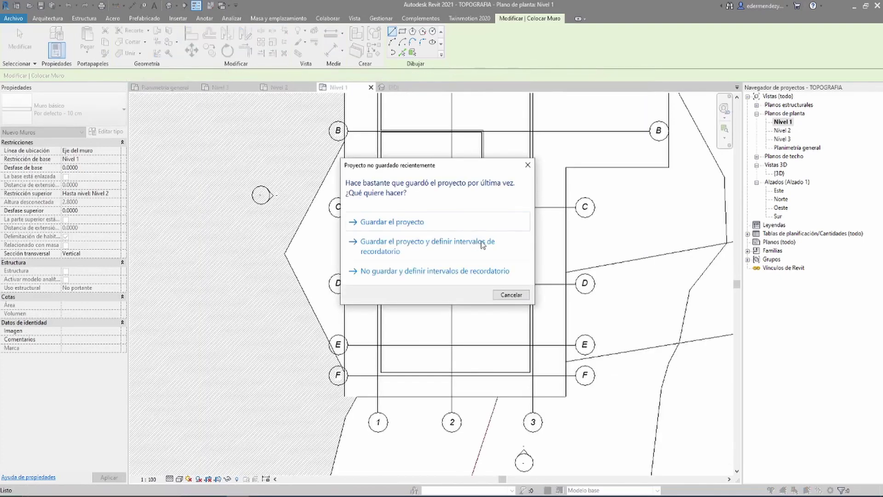
pyautogui.click(527, 165)
# Draw a partition from grid B down to C and along grid C to the left wall
pyautogui.scroll(1, 446, 181)
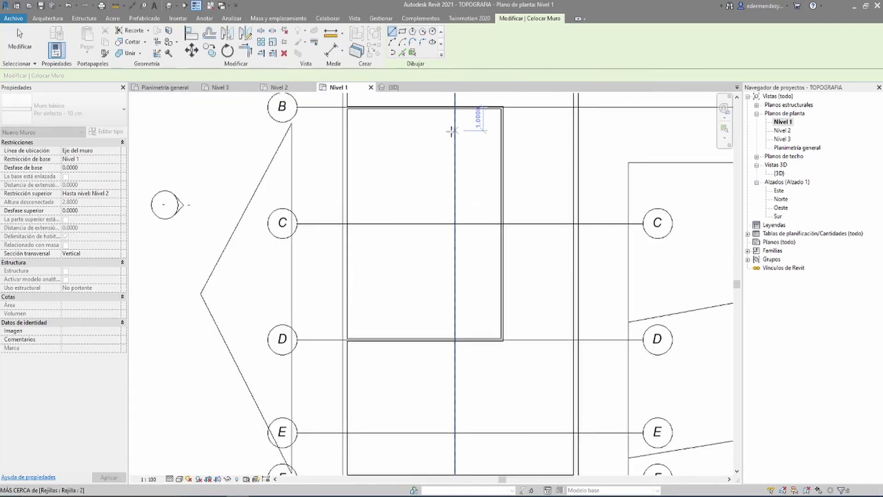
pyautogui.scroll(2, 456, 108)
pyautogui.scroll(1, 456, 108)
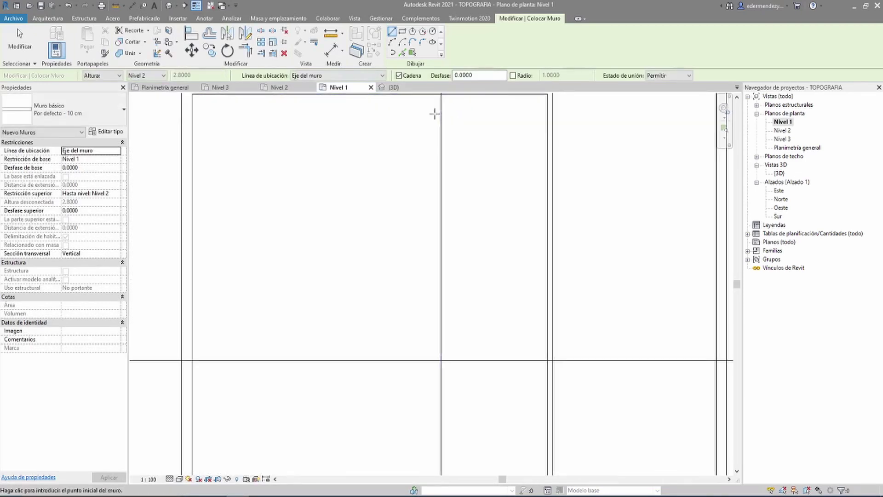
pyautogui.click(439, 124)
pyautogui.scroll(-2, 437, 201)
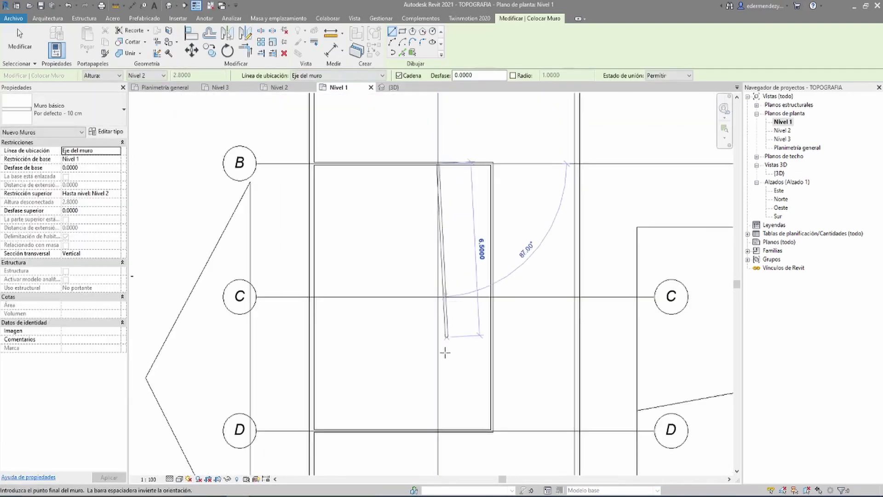
pyautogui.click(438, 296)
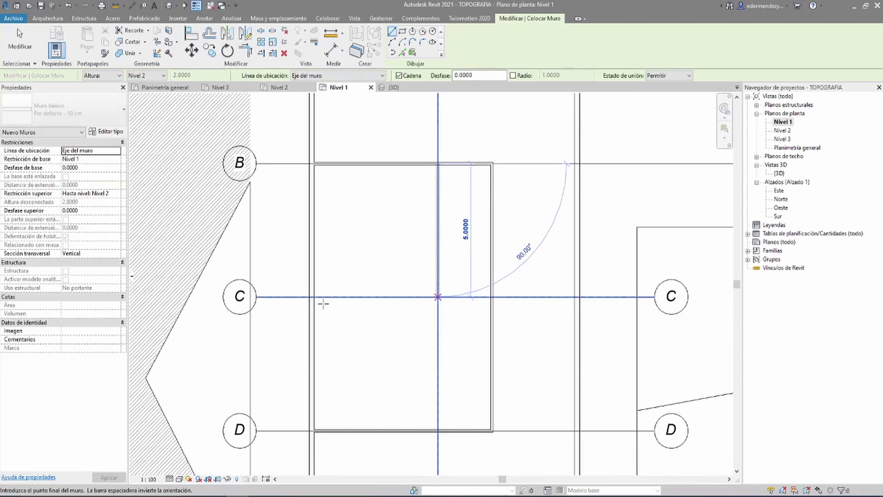
pyautogui.scroll(1, 321, 298)
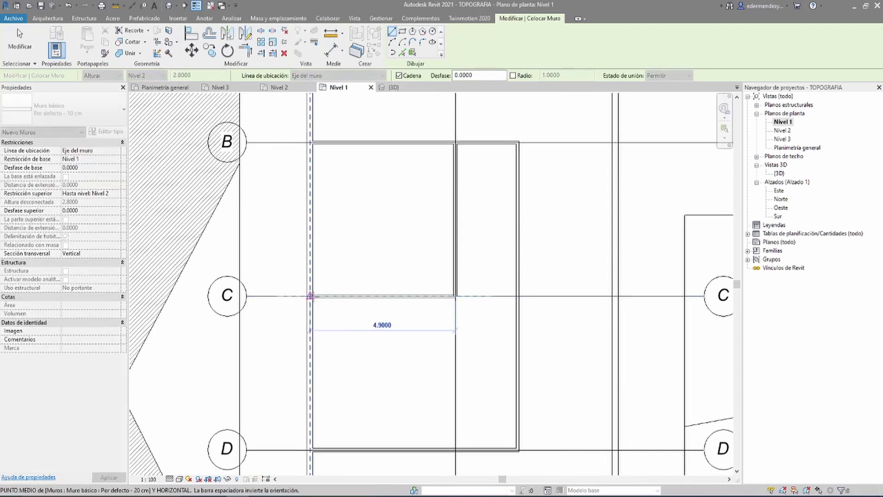
pyautogui.click(310, 295)
pyautogui.press('Escape')
# Navigate to the grid B corner and cancel the unfinished wall
pyautogui.moveTo(486, 241); pyautogui.dragTo(461, 291, button='middle')
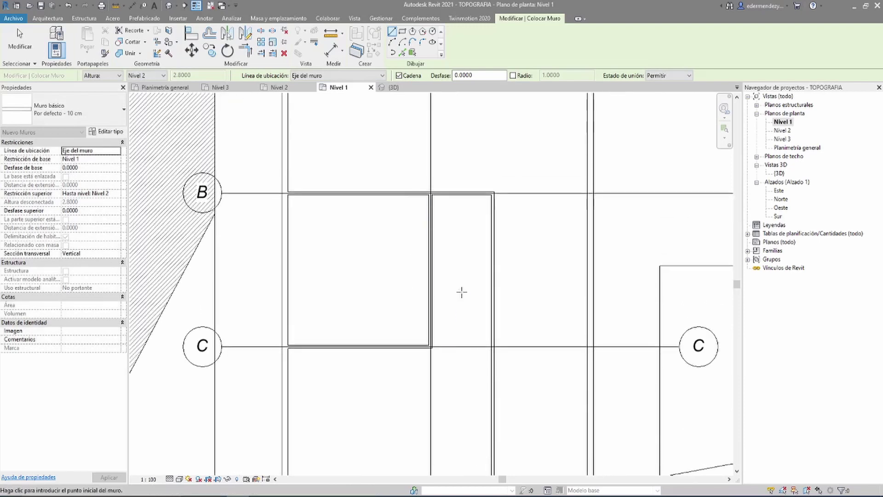
pyautogui.moveTo(470, 214); pyautogui.dragTo(450, 261, button='middle')
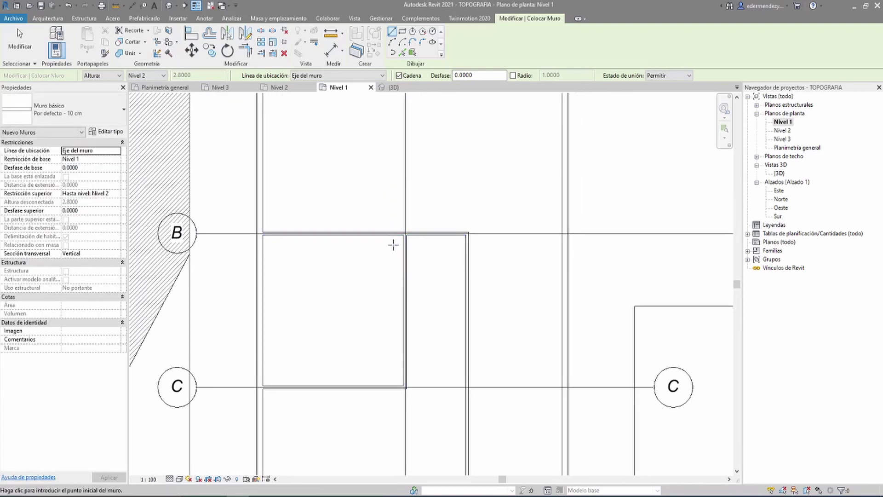
pyautogui.scroll(1, 395, 245)
pyautogui.scroll(1, 393, 235)
pyautogui.scroll(1, 404, 233)
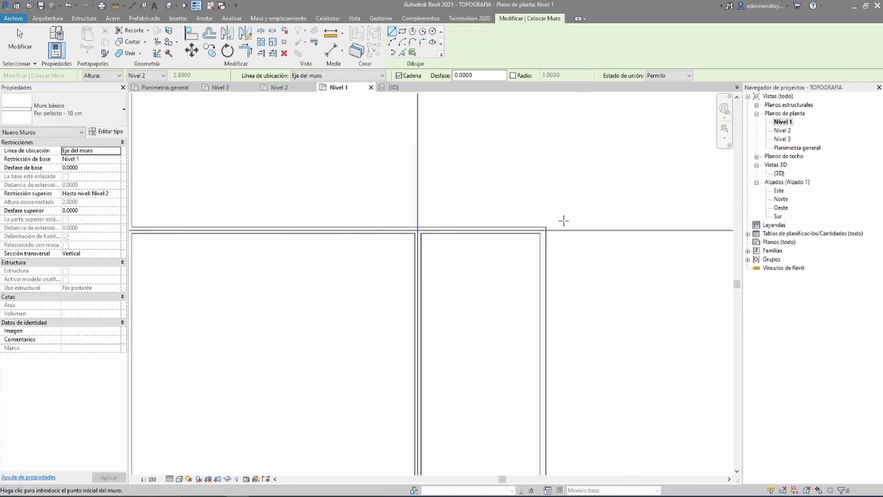
pyautogui.scroll(-1, 552, 225)
pyautogui.scroll(1, 545, 232)
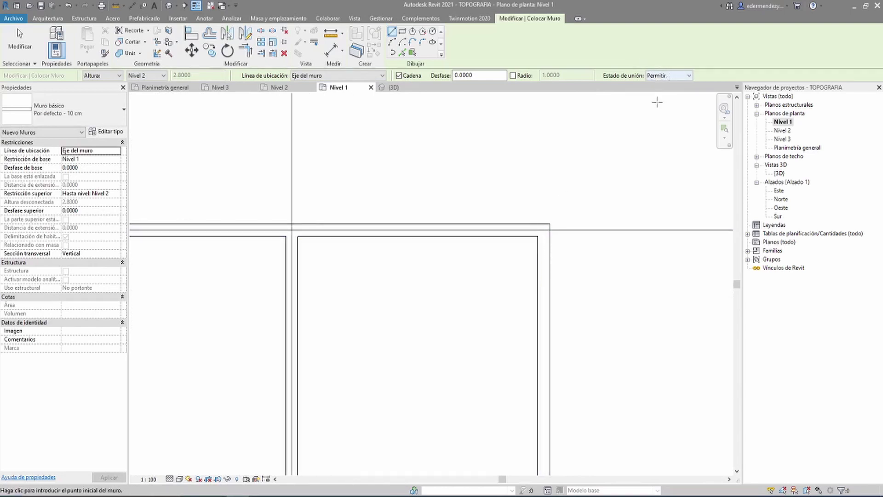
pyautogui.scroll(-2, 532, 233)
pyautogui.scroll(-1, 437, 227)
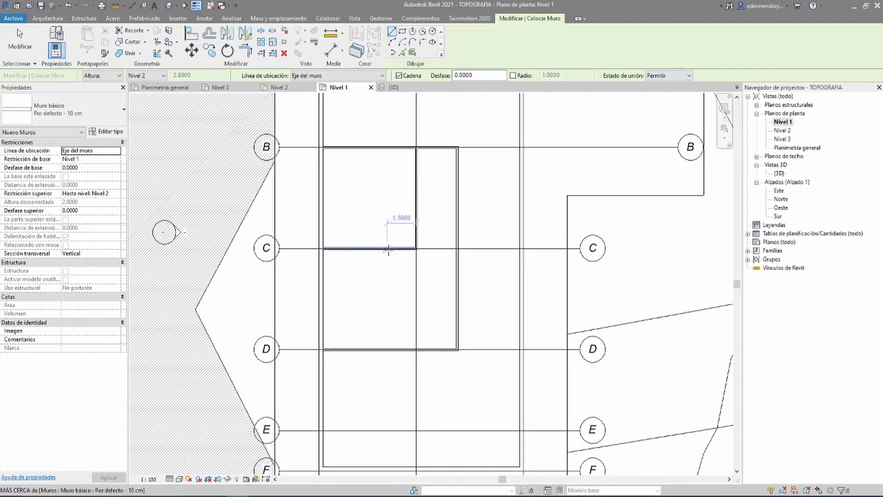
pyautogui.press('Escape')
pyautogui.moveTo(399, 272)
pyautogui.mouseDown(button='middle')
pyautogui.moveTo(405, 236)
pyautogui.moveTo(327, 281)
pyautogui.mouseUp(button='middle')
pyautogui.scroll(-2, 315, 252)
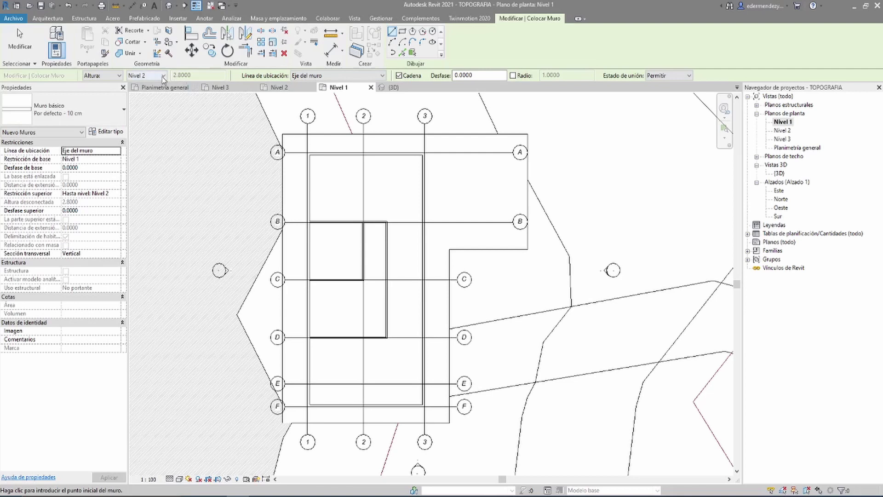
# Set walls to an unconnected 0.9000 height using the Por defecto - 20 cm type
pyautogui.click(162, 77)
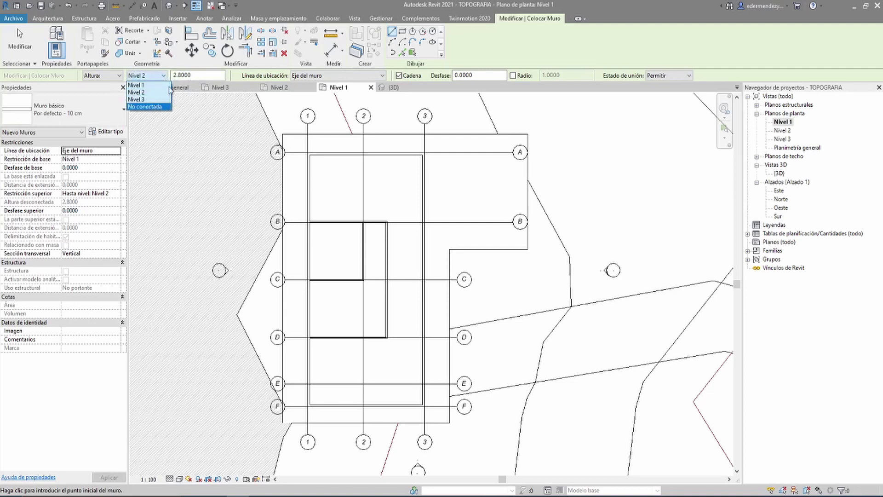
pyautogui.click(149, 106)
pyautogui.write('0.9')
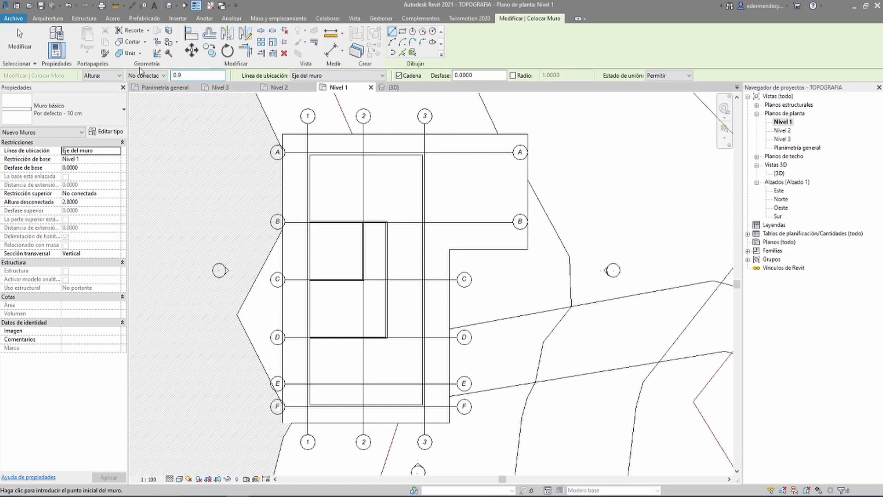
pyautogui.click(93, 101)
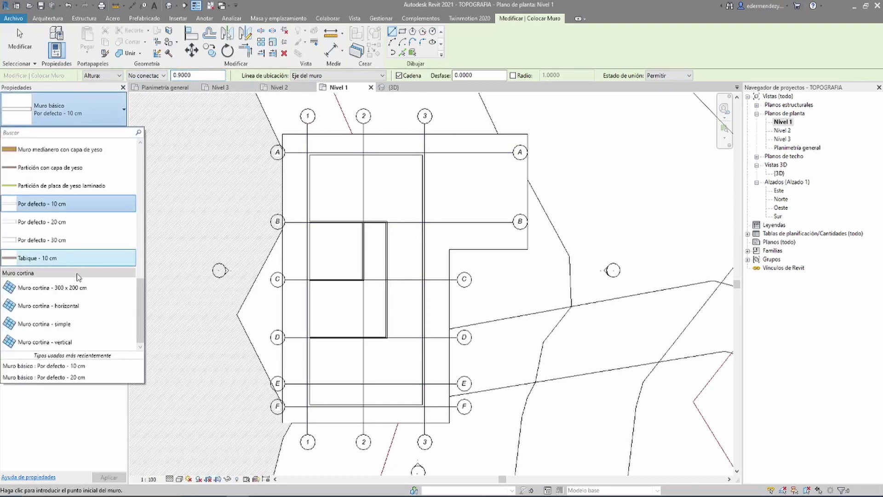
pyautogui.click(70, 222)
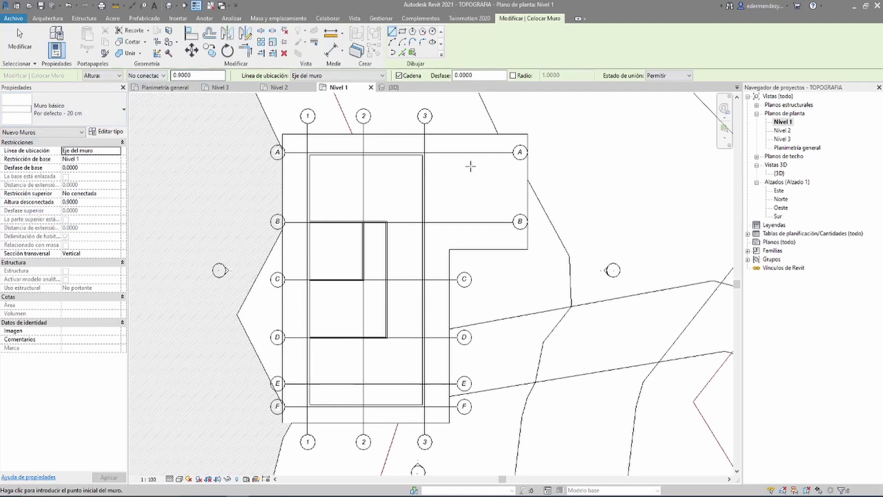
pyautogui.scroll(3, 471, 167)
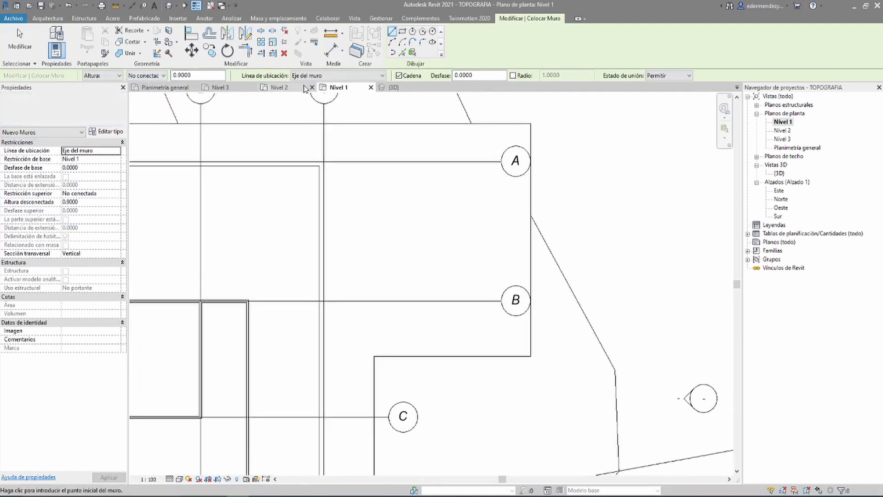
# Draw the exterior-face-aligned low wall: 5.2 along grid A, down to B, 4.7 along B
pyautogui.click(329, 76)
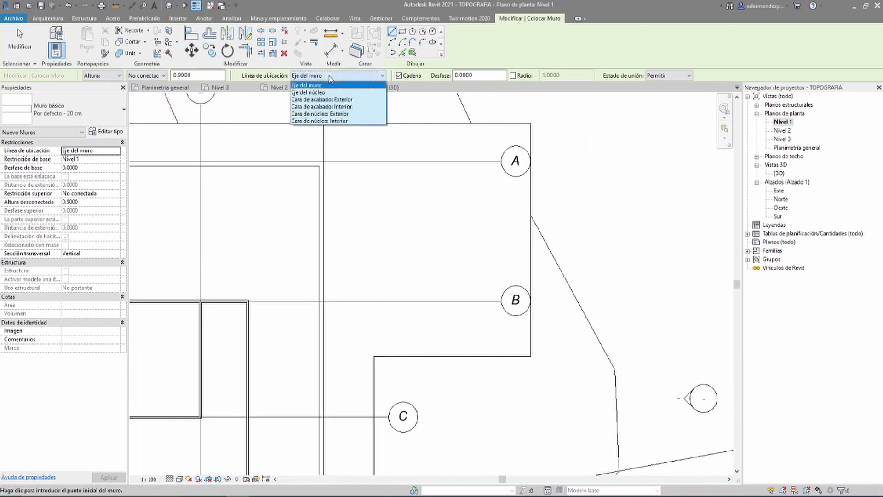
pyautogui.click(336, 100)
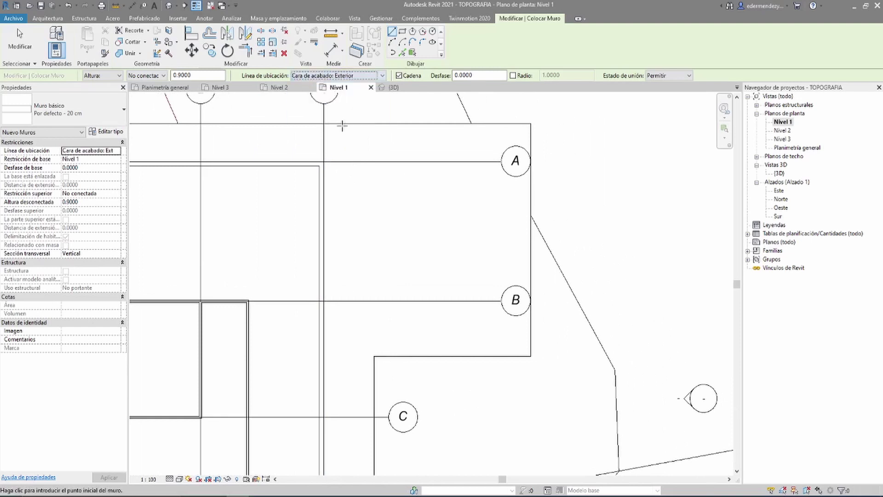
pyautogui.click(322, 164)
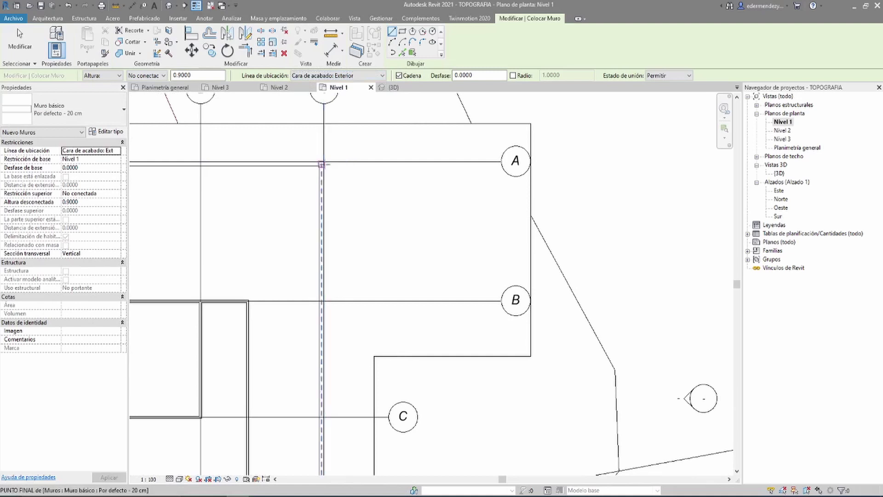
pyautogui.click(324, 165)
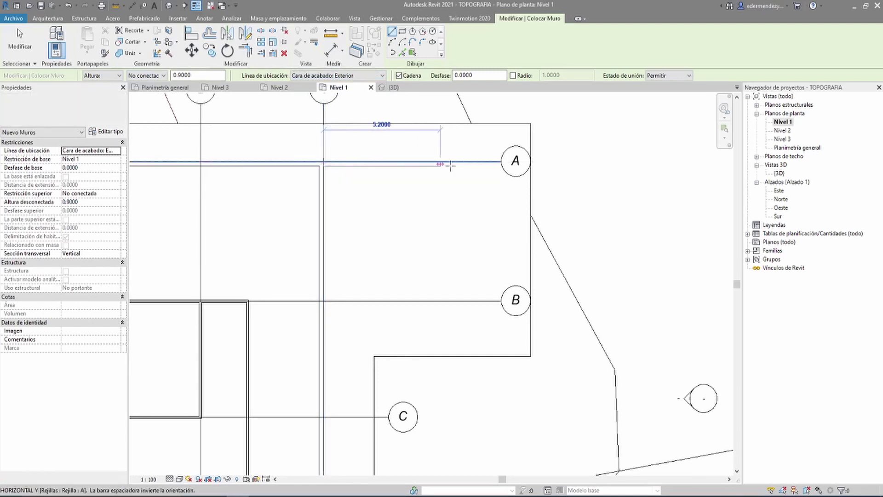
pyautogui.click(481, 164)
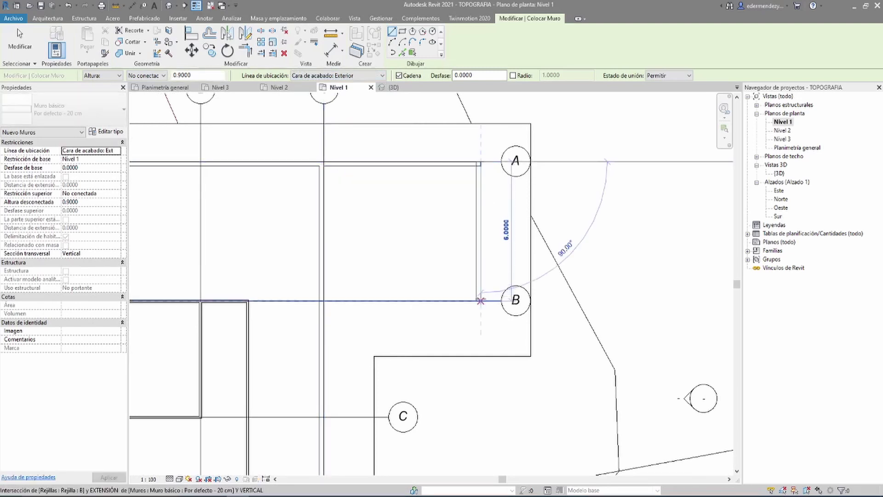
pyautogui.click(433, 291)
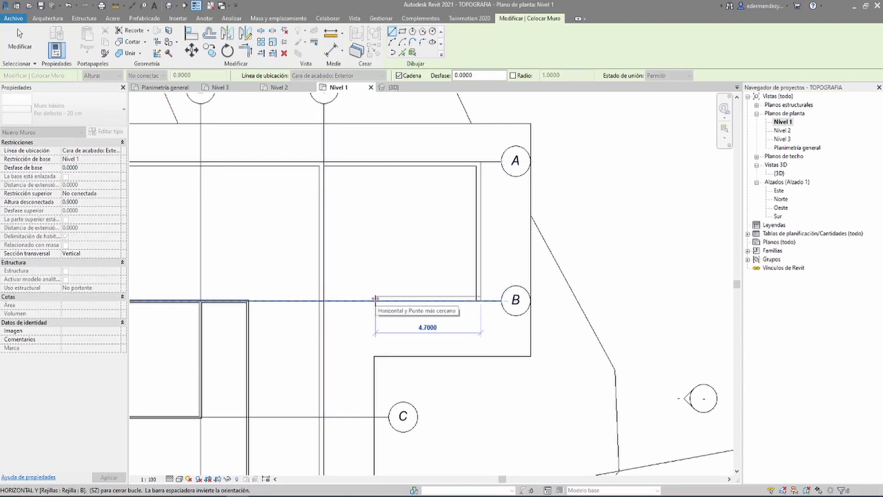
pyautogui.click(375, 298)
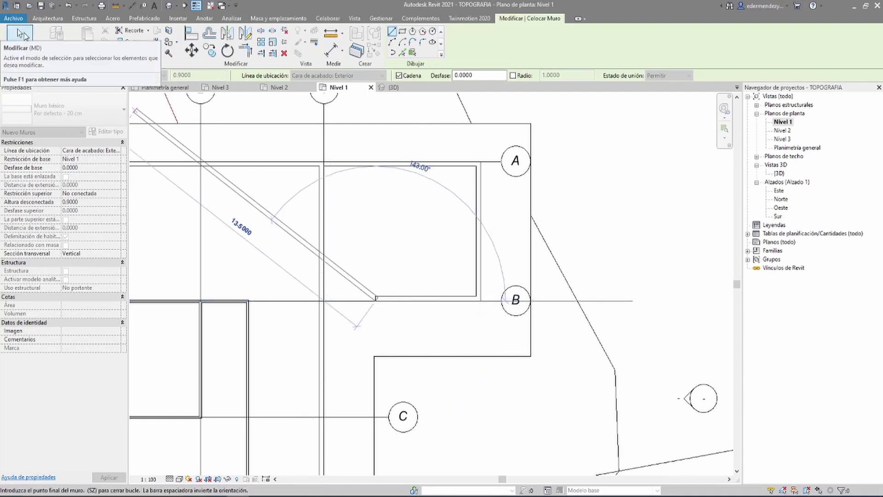
pyautogui.click(22, 34)
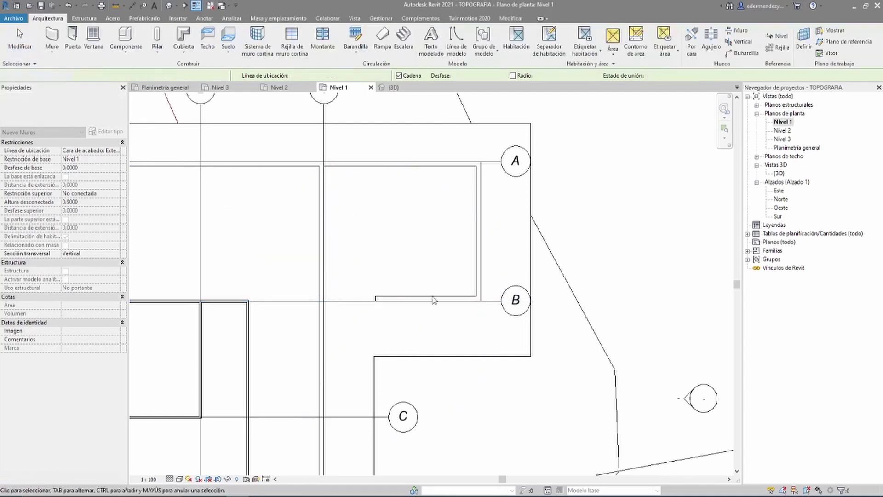
# Switch from the current view to the {3D} view of the model
pyautogui.scroll(-2, 450, 215)
pyautogui.scroll(-4, 429, 288)
pyautogui.scroll(3, 429, 288)
pyautogui.scroll(2, 404, 291)
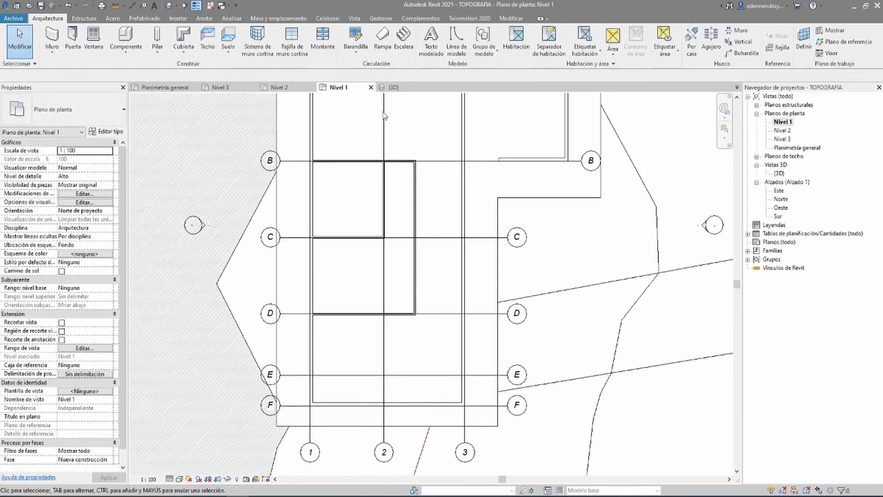
pyautogui.click(393, 88)
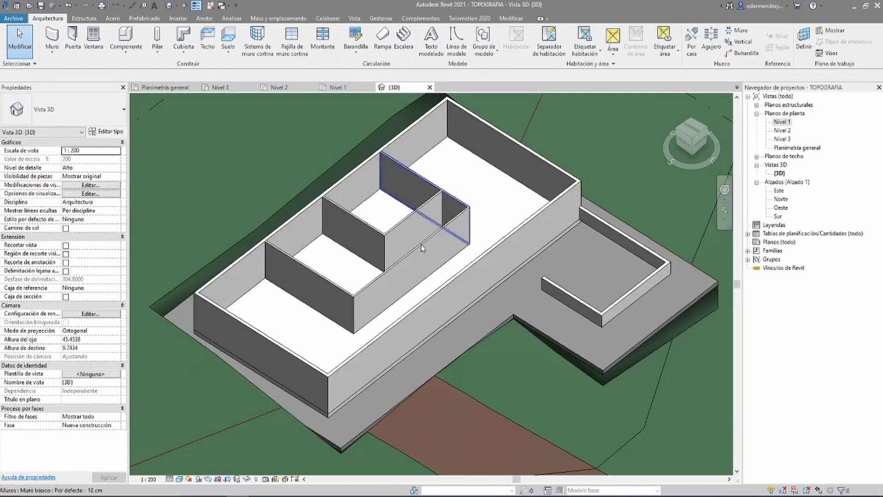
# Orbit and zoom onto the corner where the walls meet the building pad
pyautogui.moveTo(421, 244)
pyautogui.keyDown('shift'); pyautogui.mouseDown(button='middle')
pyautogui.moveTo(530, 264)
pyautogui.moveTo(551, 356)
pyautogui.moveTo(539, 327)
pyautogui.moveTo(482, 300)
pyautogui.mouseUp(button='middle'); pyautogui.keyUp('shift')
pyautogui.scroll(2, 551, 356)
pyautogui.scroll(3, 561, 331)
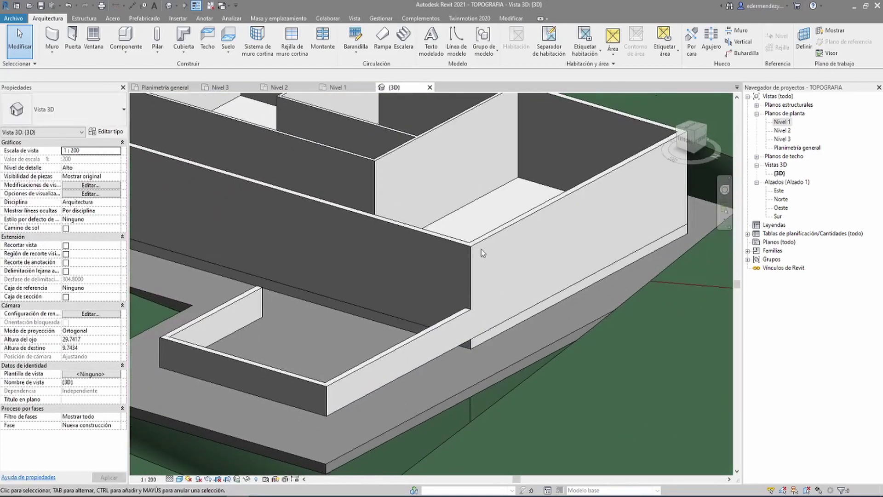
pyautogui.scroll(-3, 482, 250)
pyautogui.moveTo(481, 249)
pyautogui.keyDown('shift'); pyautogui.mouseDown(button='middle')
pyautogui.moveTo(365, 247)
pyautogui.moveTo(473, 253)
pyautogui.moveTo(412, 248)
pyautogui.moveTo(353, 264)
pyautogui.moveTo(405, 312)
pyautogui.moveTo(394, 293)
pyautogui.moveTo(423, 250)
pyautogui.mouseUp(button='middle'); pyautogui.keyUp('shift')
pyautogui.scroll(-3, 412, 249)
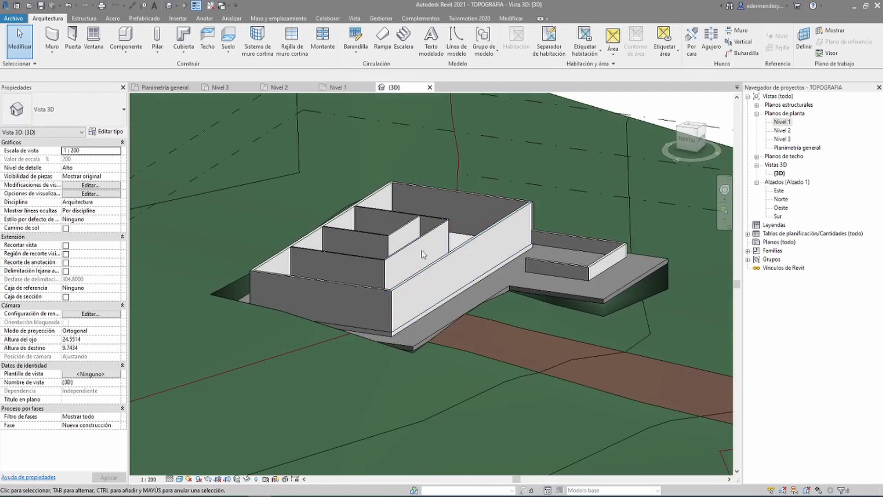
pyautogui.scroll(-2, 437, 262)
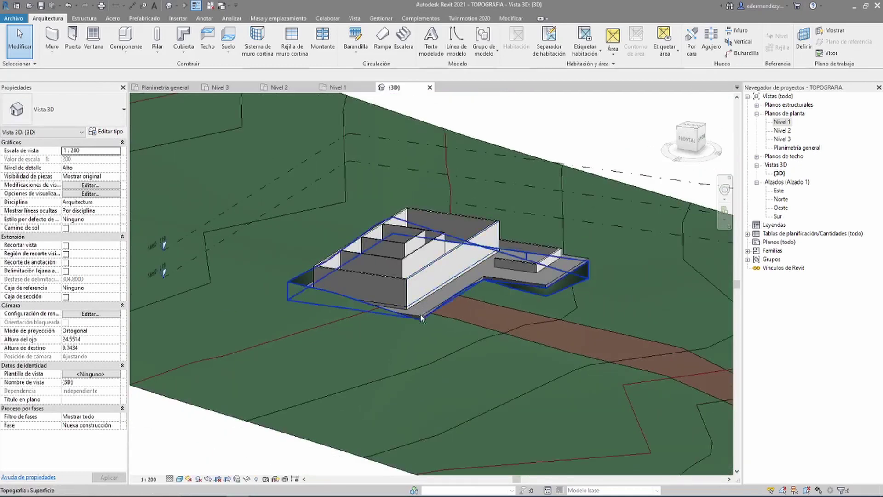
pyautogui.scroll(5, 413, 304)
pyautogui.keyDown('shift'); pyautogui.moveTo(412, 304); pyautogui.dragTo(391, 350, button='middle'); pyautogui.keyUp('shift')
pyautogui.scroll(-4, 407, 316)
pyautogui.scroll(5, 391, 350)
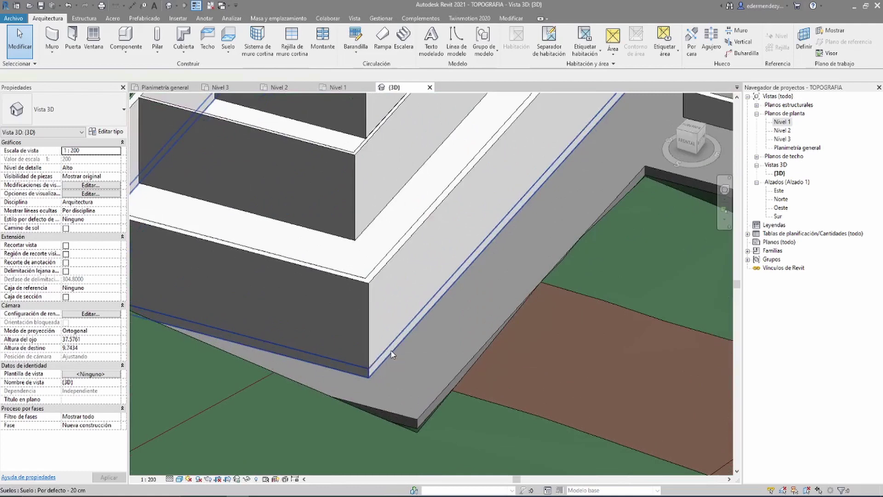
# Select the 231.000 m² floor slab and open its boundary sketch for editing
pyautogui.click(391, 352)
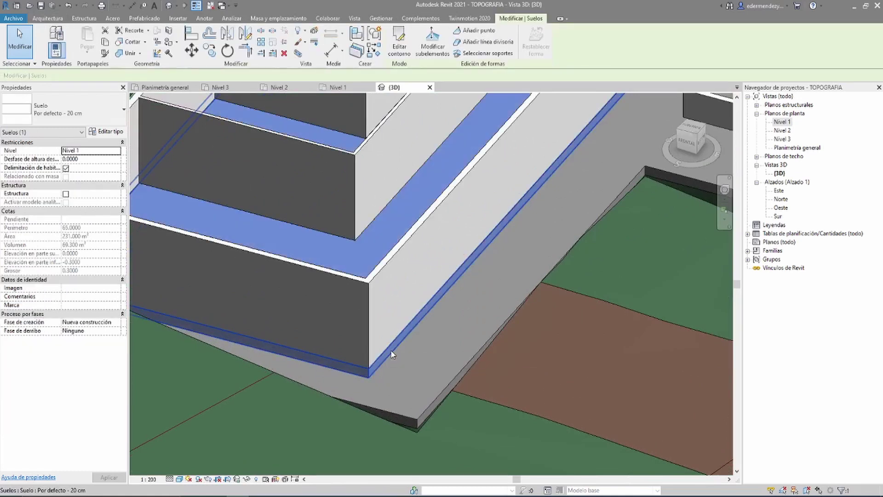
pyautogui.doubleClick(392, 352)
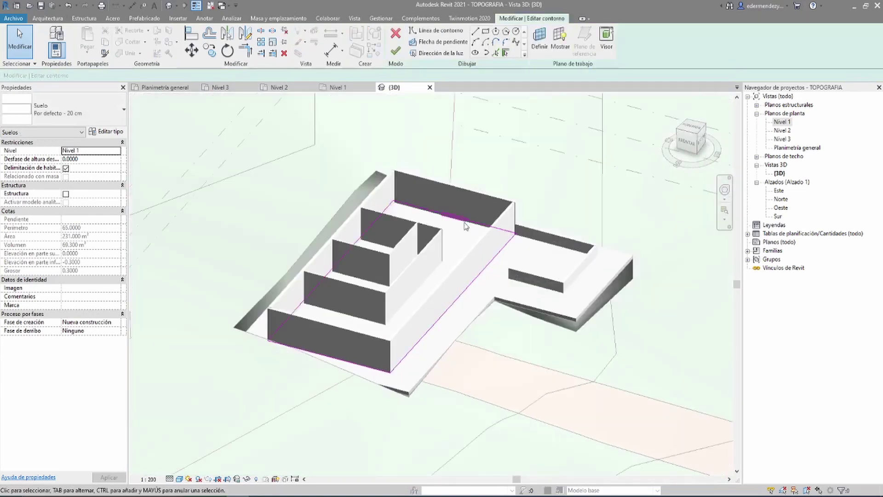
pyautogui.scroll(-1, 363, 344)
pyautogui.scroll(2, 448, 272)
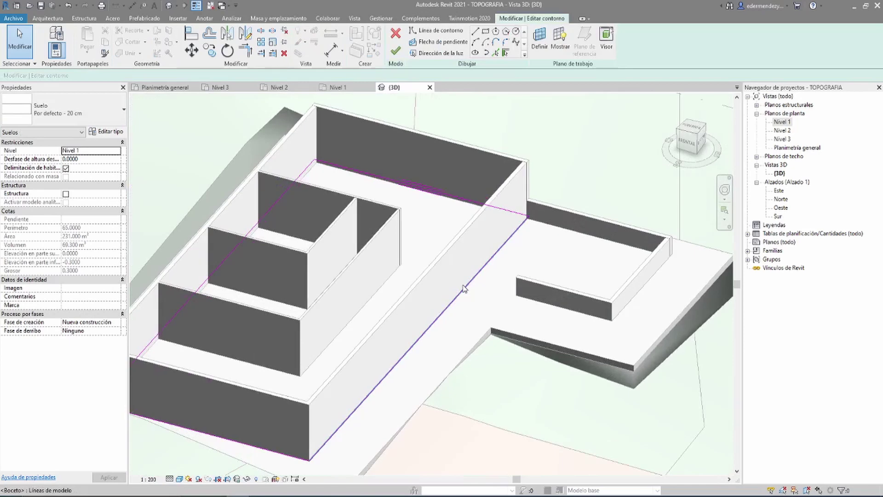
pyautogui.scroll(1, 475, 297)
pyautogui.scroll(-1, 444, 325)
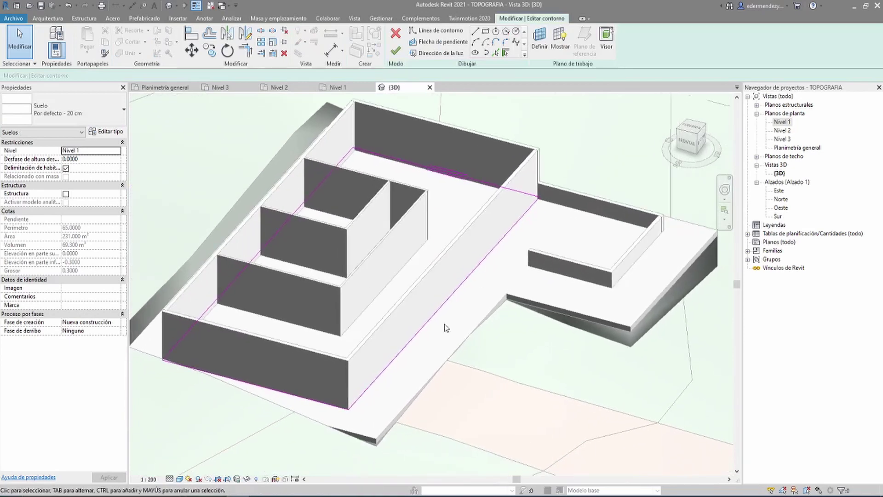
pyautogui.scroll(2, 381, 376)
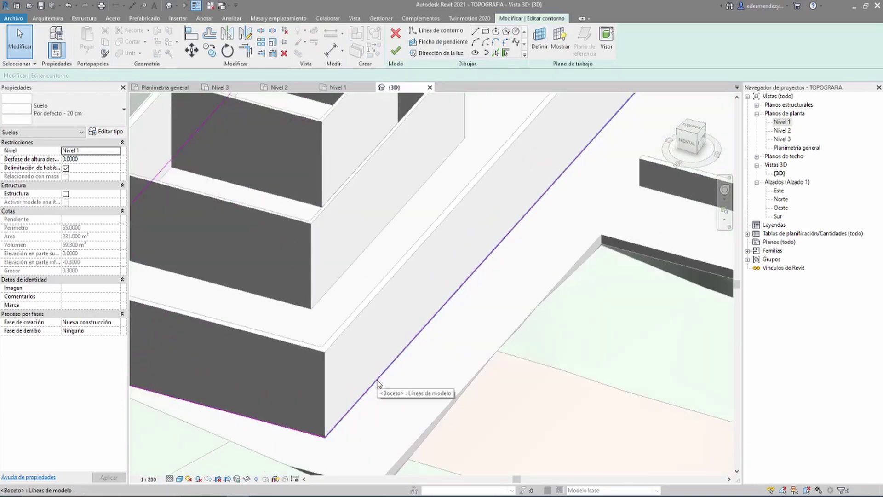
pyautogui.scroll(1, 405, 364)
pyautogui.scroll(-1, 418, 343)
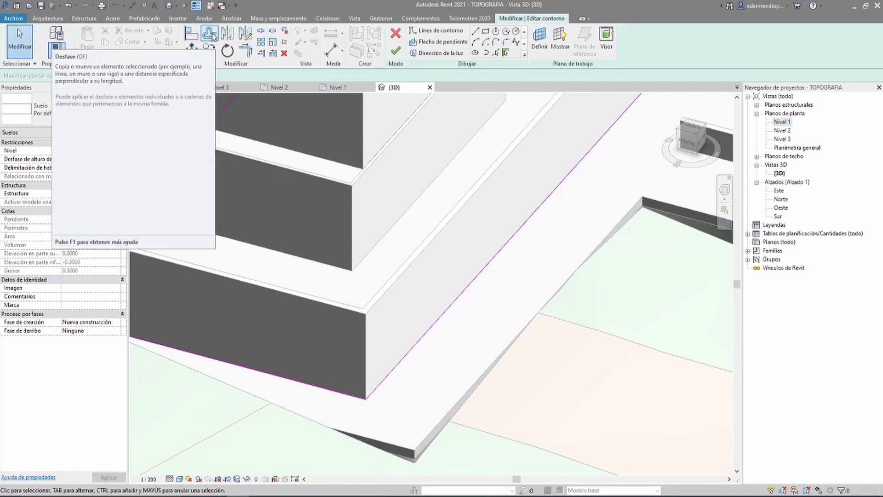
# Start the Offset tool set to Numérico with a 1.0000 copying offset
pyautogui.click(209, 34)
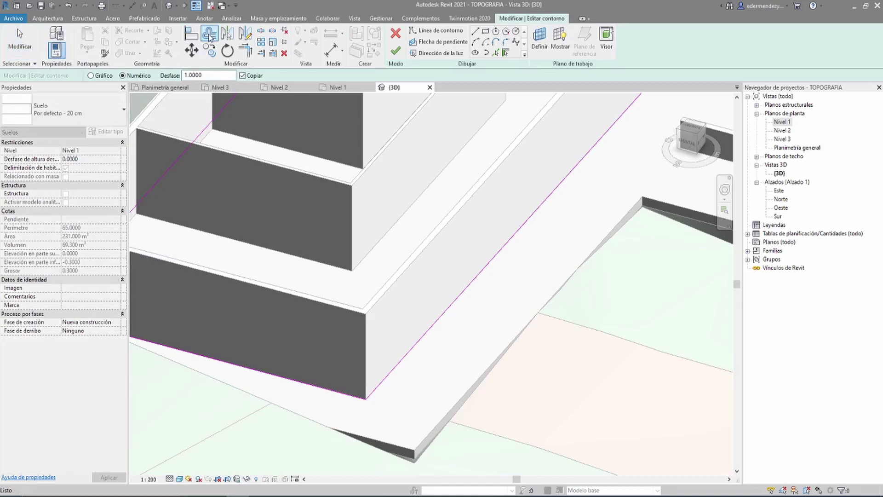
pyautogui.scroll(-2, 469, 317)
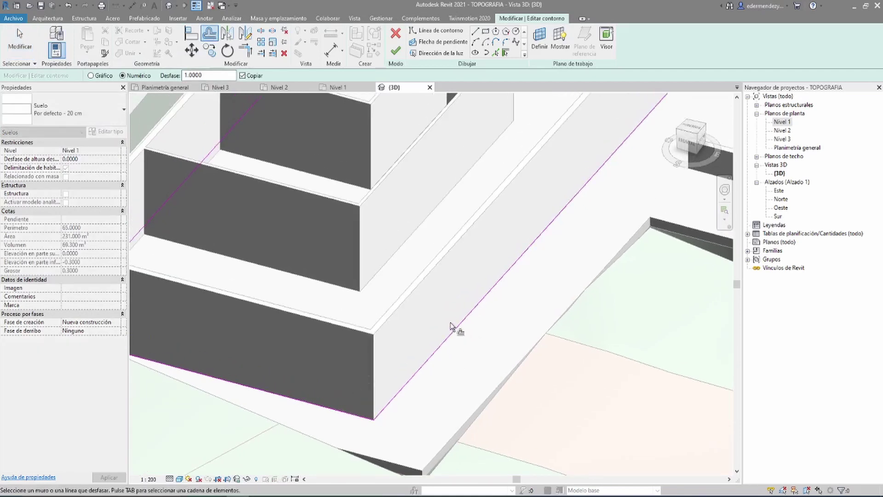
pyautogui.scroll(-2, 458, 324)
pyautogui.scroll(2, 404, 294)
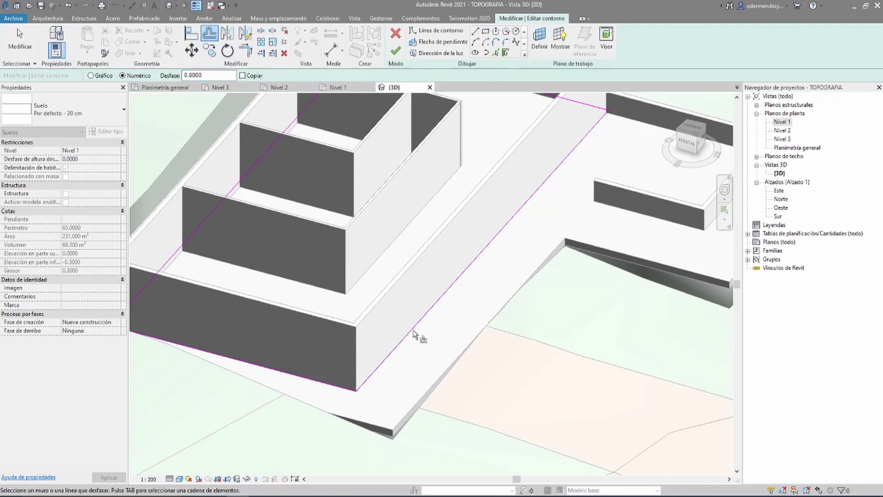
# In the Nivel 1 plan, offset the whole floor boundary chain 0.8 outward
pyautogui.scroll(3, 412, 331)
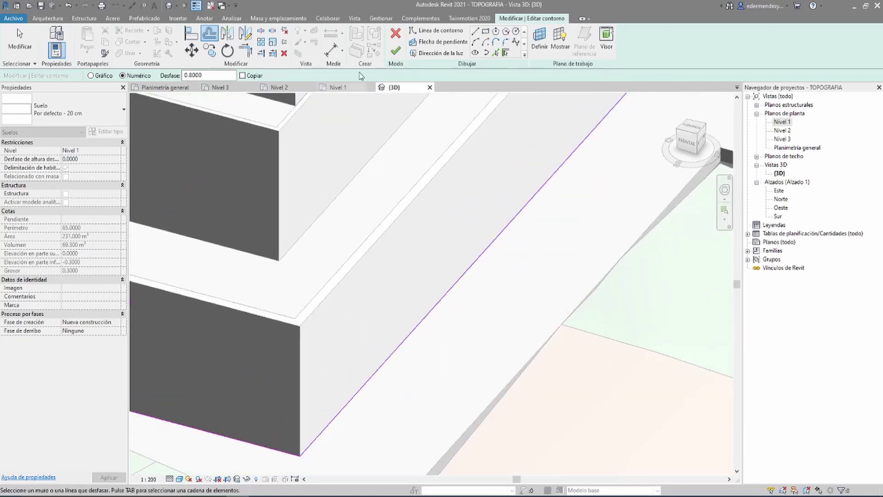
pyautogui.click(342, 90)
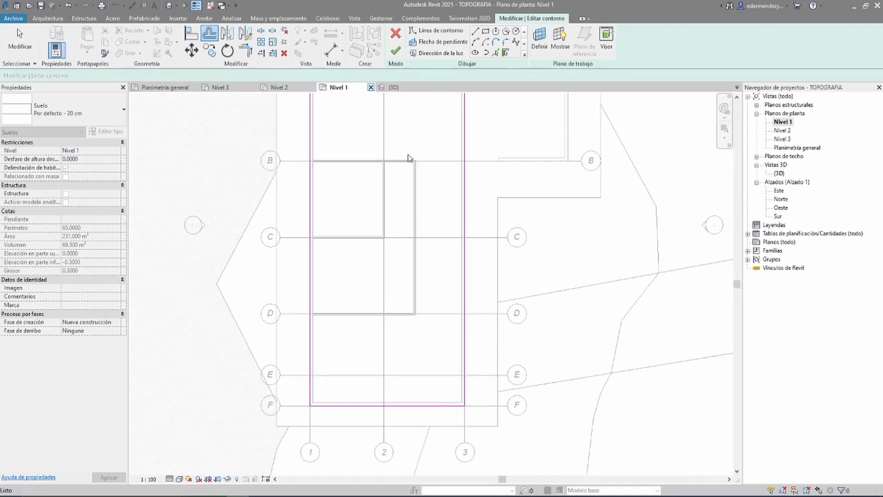
pyautogui.moveTo(469, 173); pyautogui.dragTo(465, 301, button='middle')
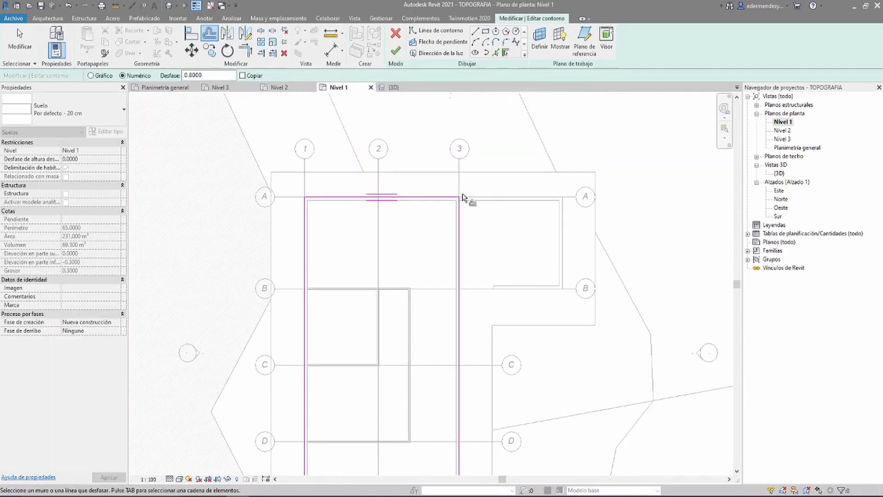
pyautogui.scroll(2, 462, 197)
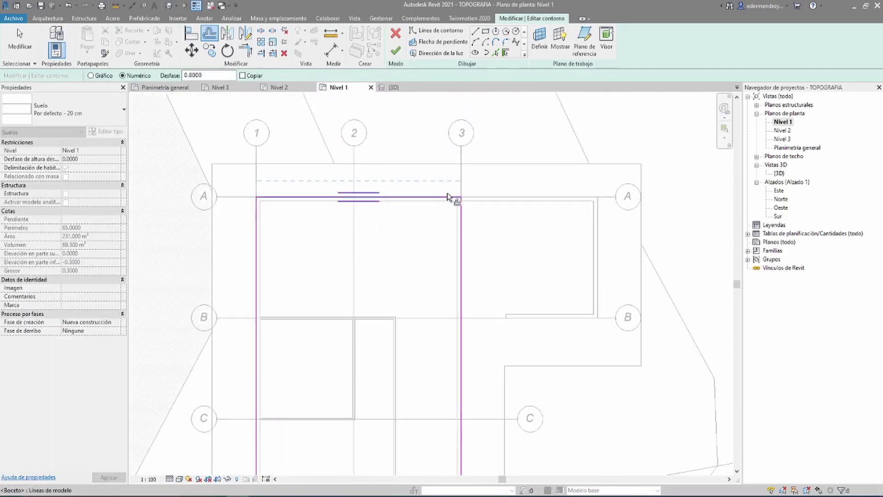
pyautogui.press('Tab')
pyautogui.click(469, 217)
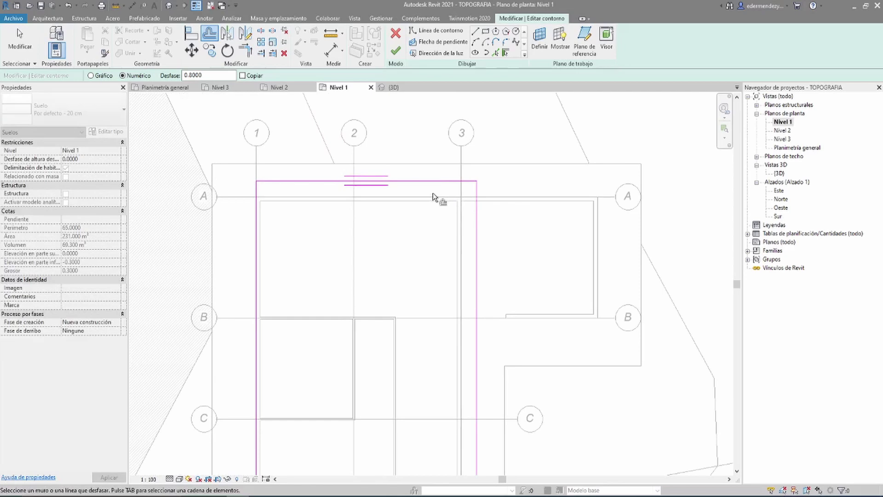
# Review the full offset sketch, then check it in the 3D view
pyautogui.scroll(-1, 288, 228)
pyautogui.scroll(-3, 339, 242)
pyautogui.moveTo(339, 243); pyautogui.dragTo(426, 259, button='middle')
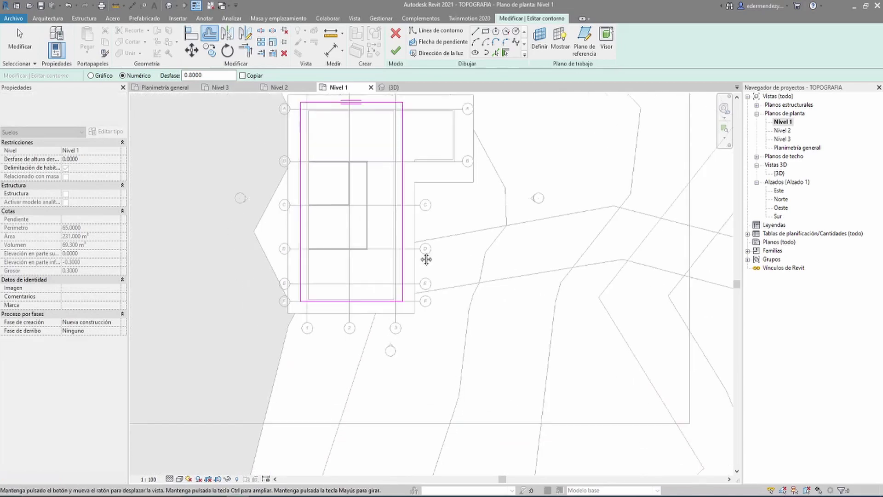
pyautogui.scroll(2, 414, 281)
pyautogui.scroll(3, 396, 297)
pyautogui.scroll(-4, 402, 257)
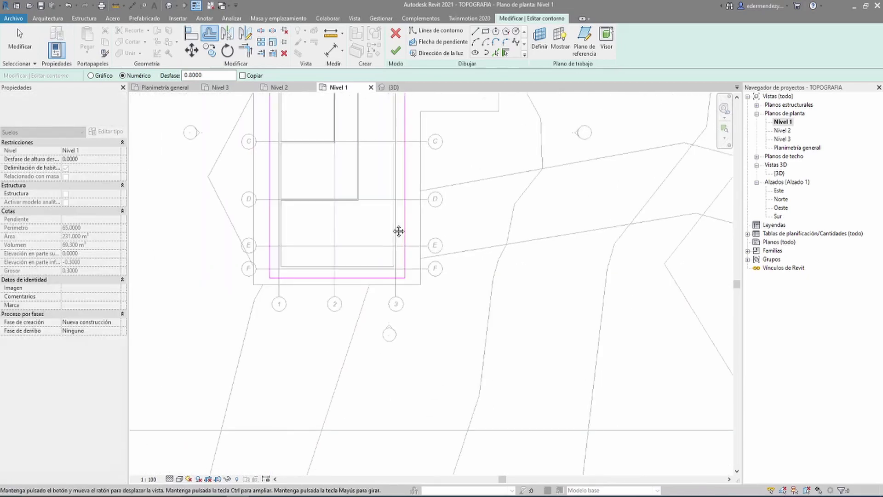
pyautogui.moveTo(399, 231); pyautogui.dragTo(385, 174, button='middle')
pyautogui.scroll(3, 385, 173)
pyautogui.scroll(1, 407, 139)
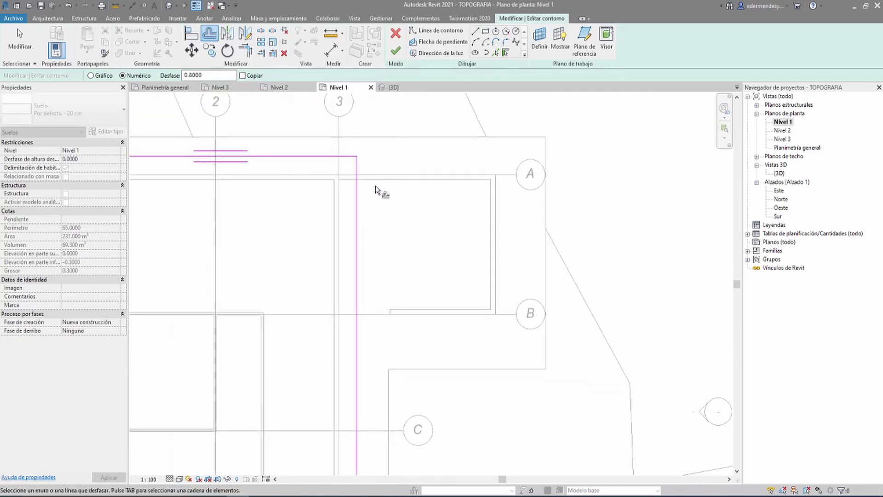
pyautogui.click(395, 88)
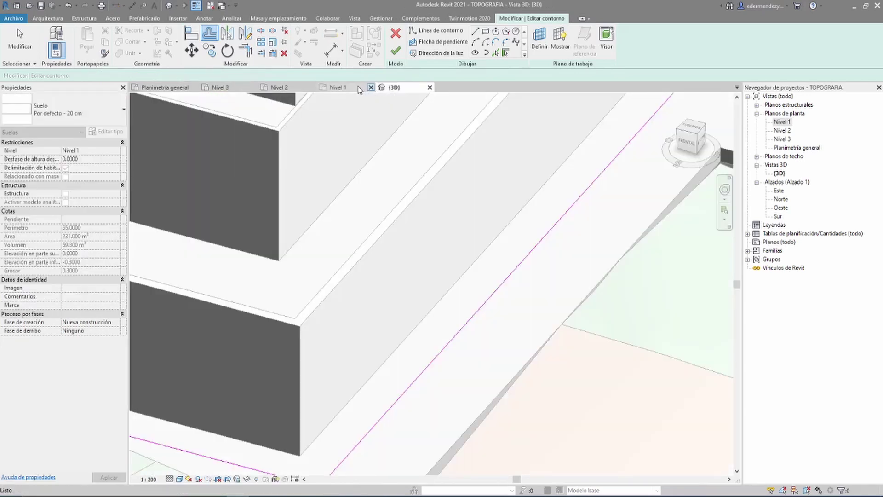
# On Nivel 1, draw the 6.9, 7.7 and 6.1 boundary lines closing the new wing
pyautogui.click(354, 87)
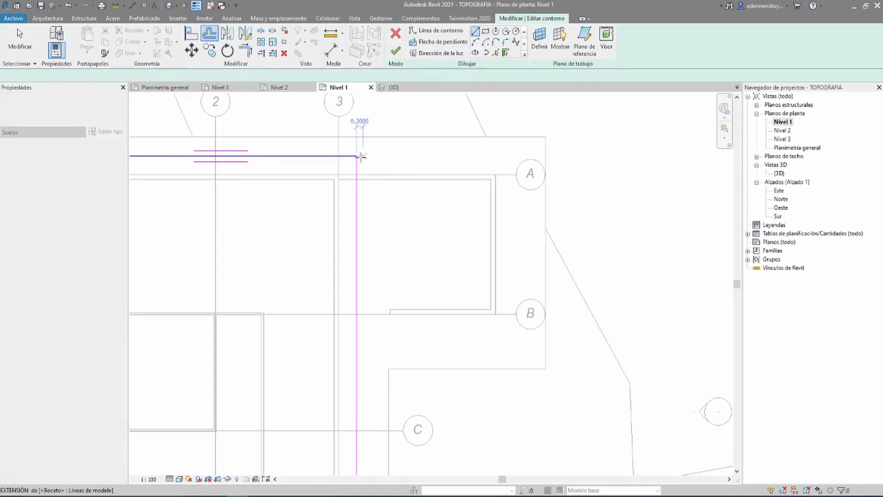
pyautogui.scroll(2, 494, 156)
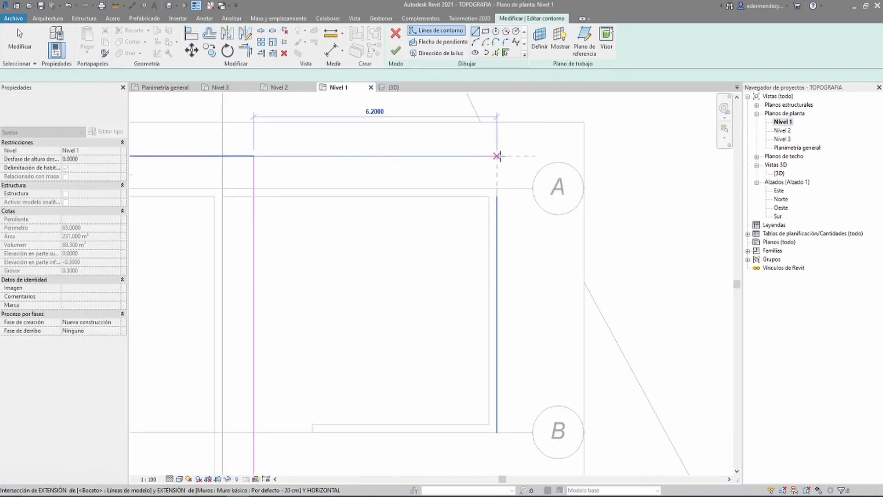
pyautogui.click(525, 156)
pyautogui.moveTo(513, 375); pyautogui.dragTo(518, 278, button='middle')
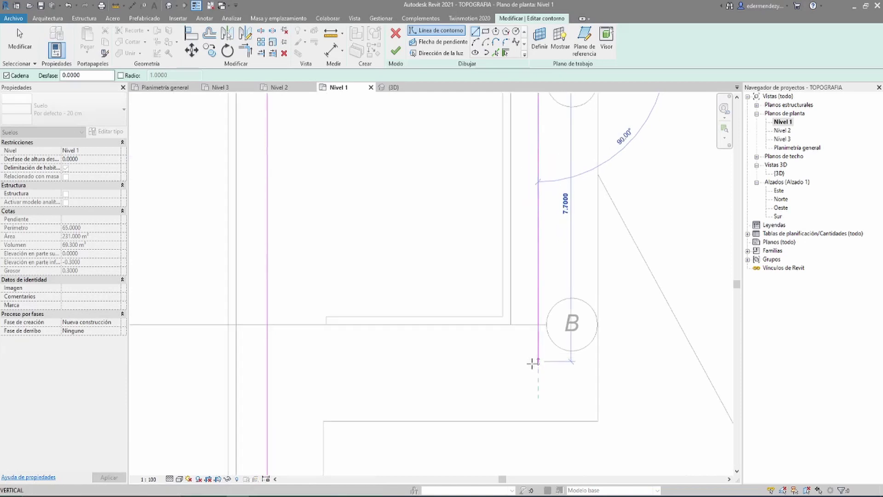
pyautogui.click(538, 398)
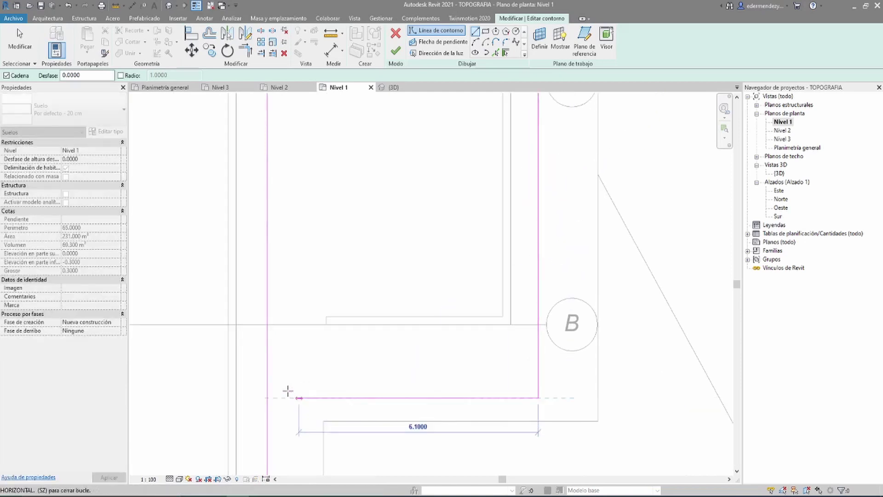
pyautogui.click(268, 397)
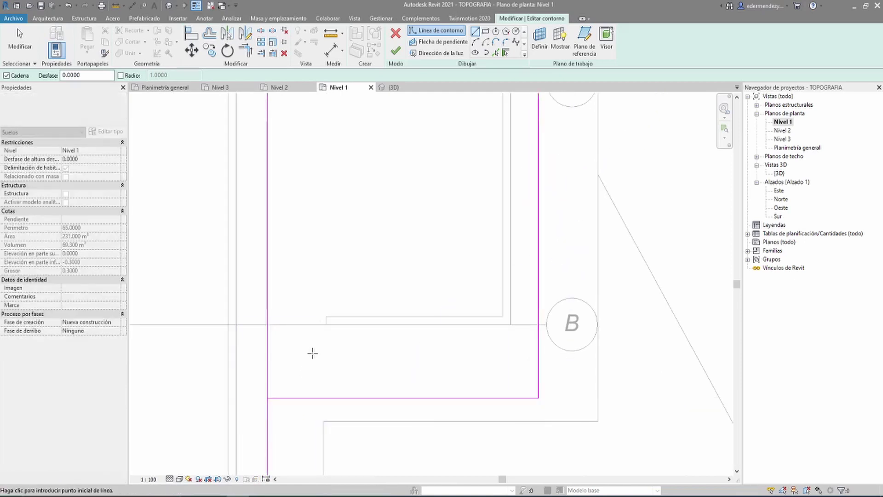
pyautogui.press('Escape')
pyautogui.scroll(-3, 304, 322)
pyautogui.press('Escape')
# Stretch the grid 3 vertical boundary line to the lower corner and finish the floor
pyautogui.moveTo(290, 269); pyautogui.dragTo(388, 260, button='middle')
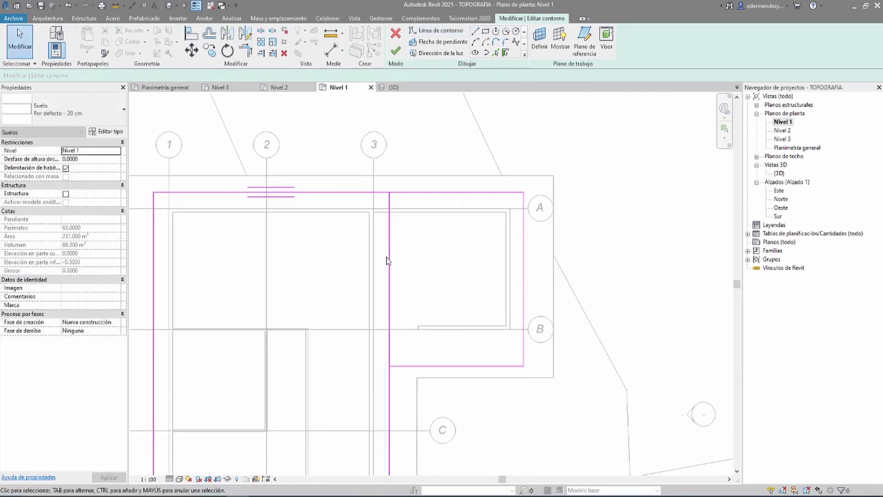
pyautogui.click(389, 260)
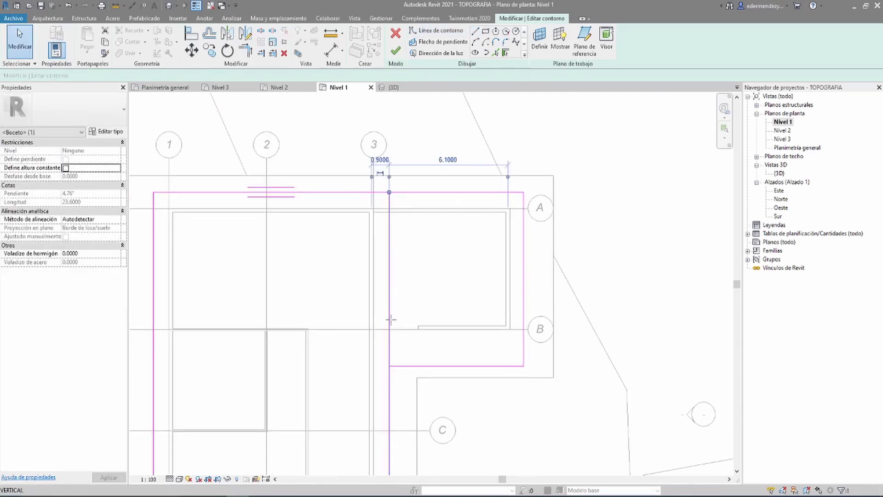
pyautogui.moveTo(390, 195); pyautogui.dragTo(390, 365)
pyautogui.scroll(-4, 390, 272)
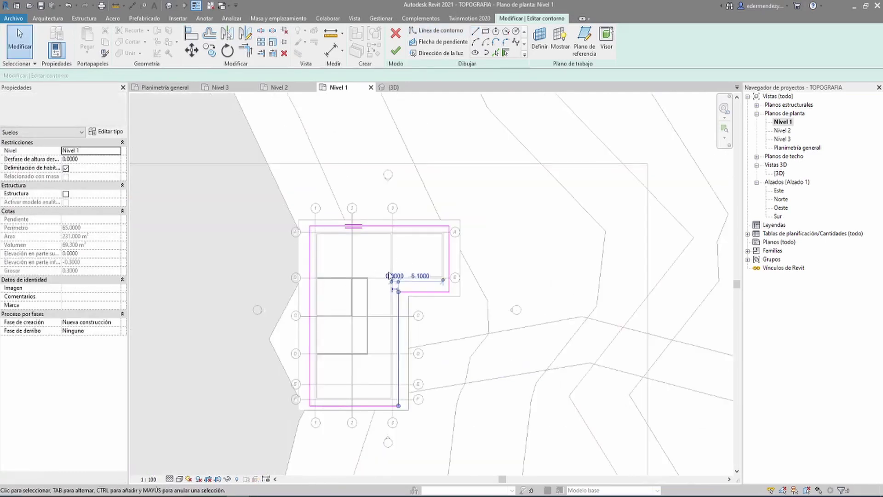
pyautogui.press('Escape')
pyautogui.scroll(2, 378, 270)
pyautogui.moveTo(378, 270); pyautogui.dragTo(445, 208, button='middle')
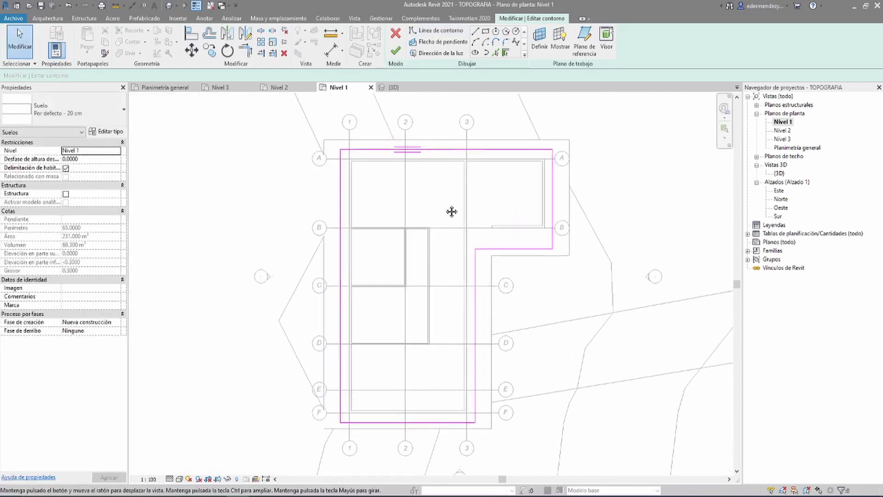
pyautogui.click(396, 53)
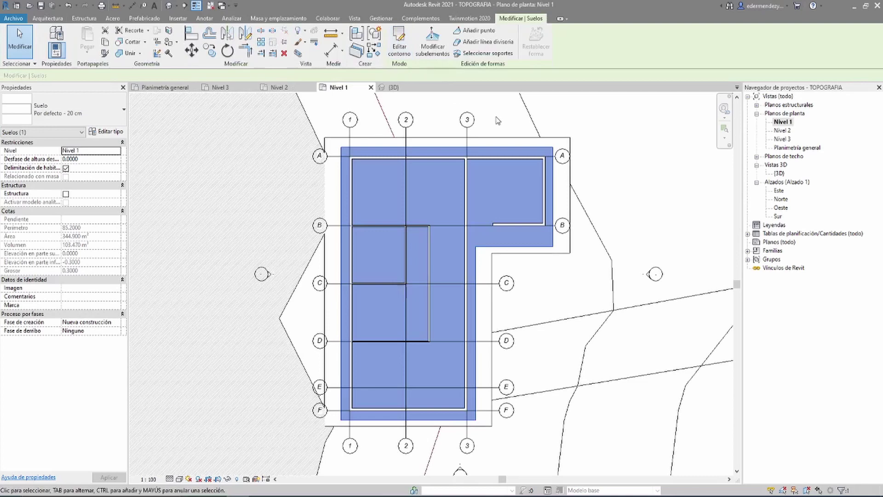
# Inspect the L-shaped Level 1 slab edge in 3D, then open the Suelo drop-down
pyautogui.press('Escape')
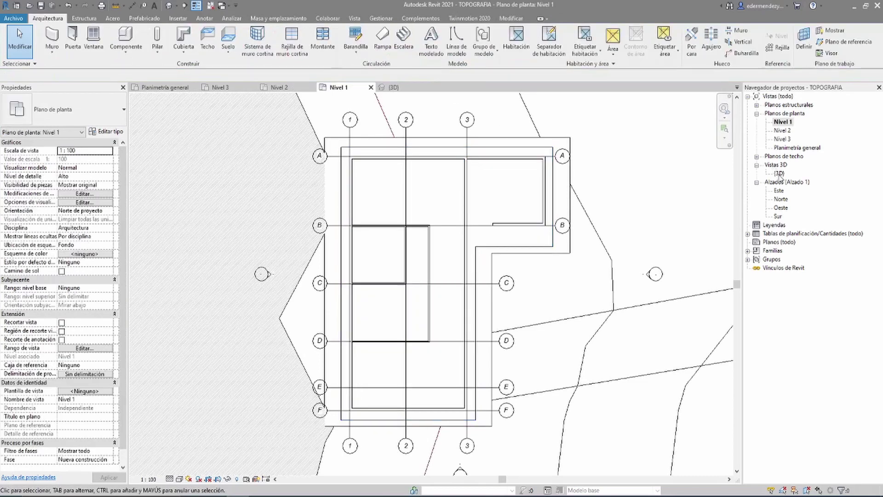
pyautogui.click(394, 87)
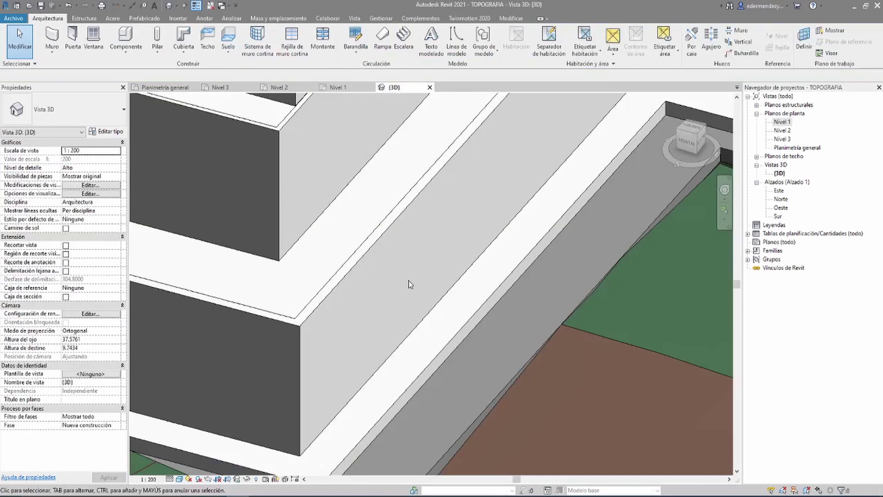
pyautogui.scroll(-2, 418, 276)
pyautogui.scroll(3, 460, 243)
pyautogui.scroll(3, 432, 230)
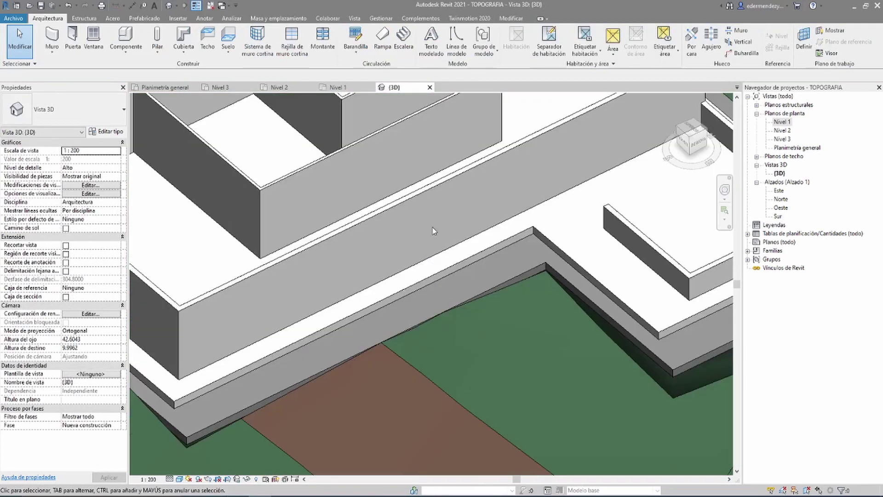
pyautogui.scroll(-4, 382, 230)
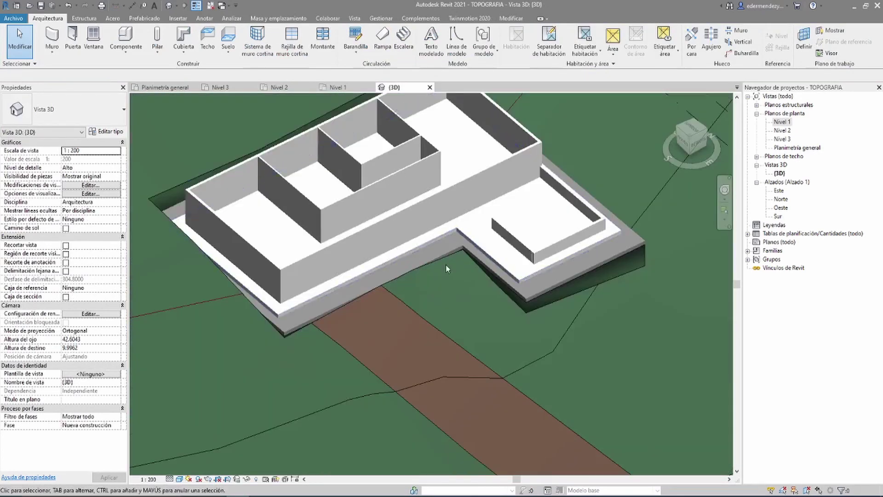
pyautogui.scroll(4, 446, 265)
pyautogui.scroll(2, 379, 257)
pyautogui.scroll(1, 368, 336)
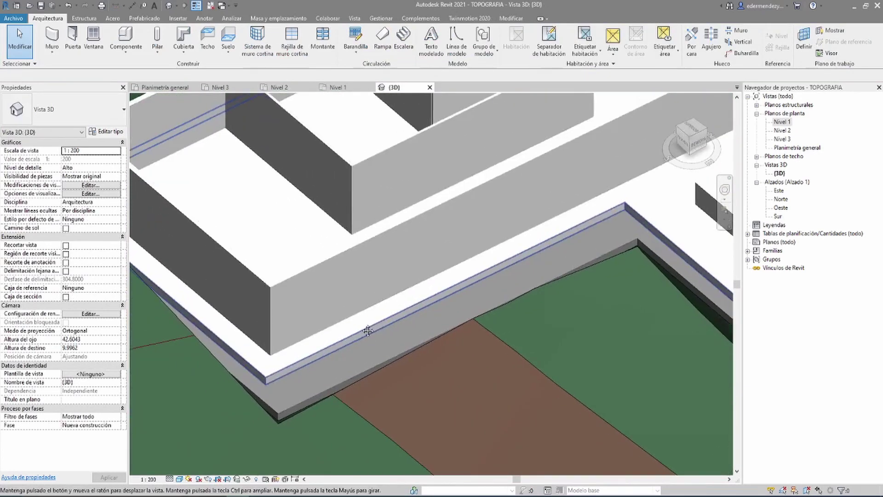
pyautogui.scroll(1, 336, 345)
pyautogui.scroll(1, 302, 359)
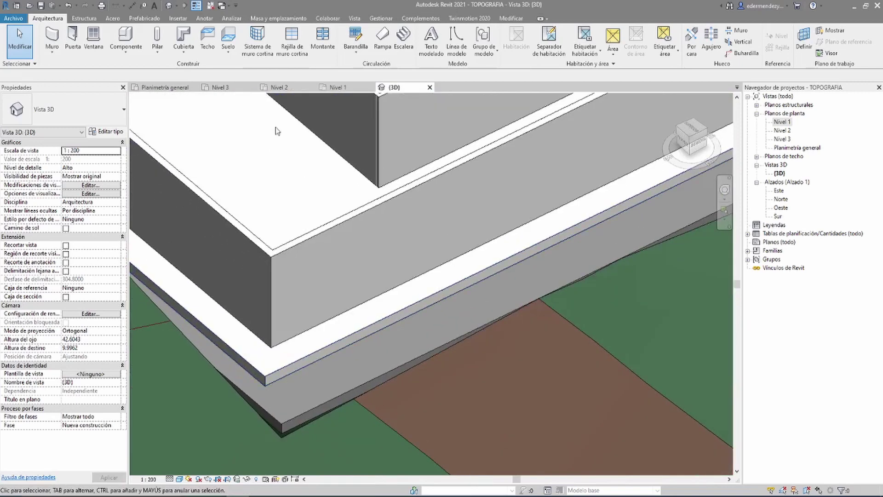
pyautogui.click(228, 49)
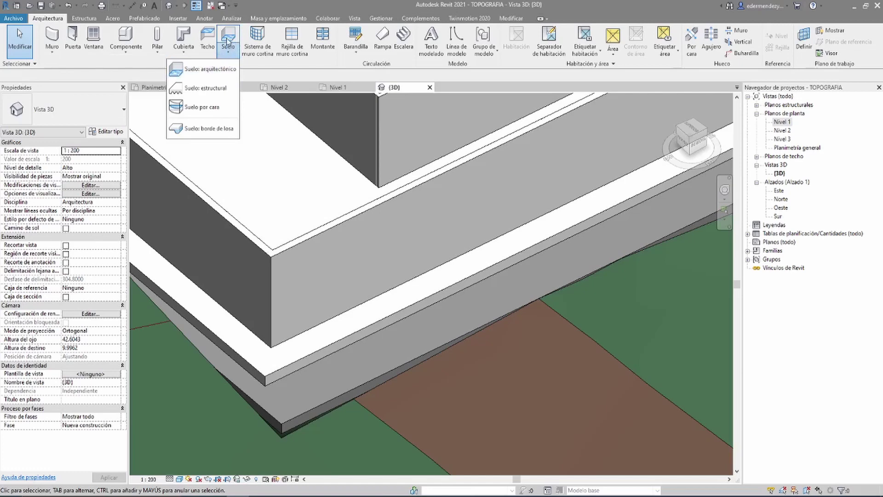
# Start a Suelo: arquitectónico floor using the Por defecto - 30 cm type
pyautogui.click(201, 68)
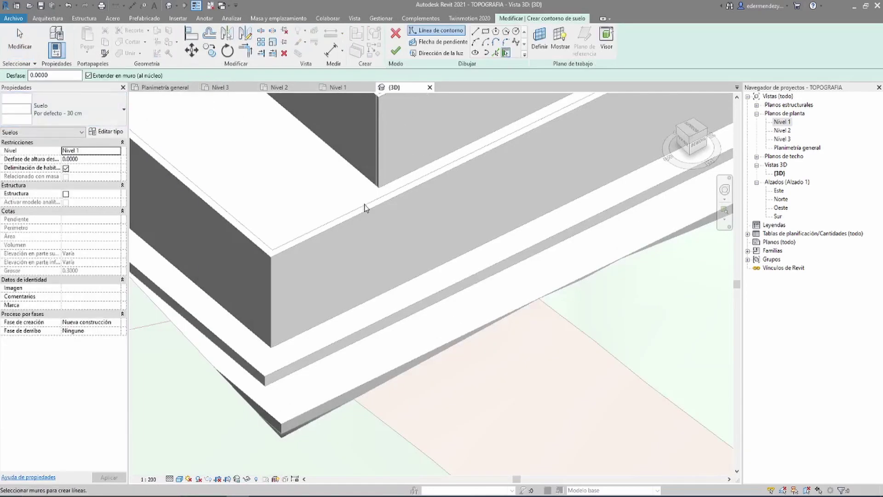
pyautogui.scroll(-3, 364, 205)
pyautogui.click(99, 102)
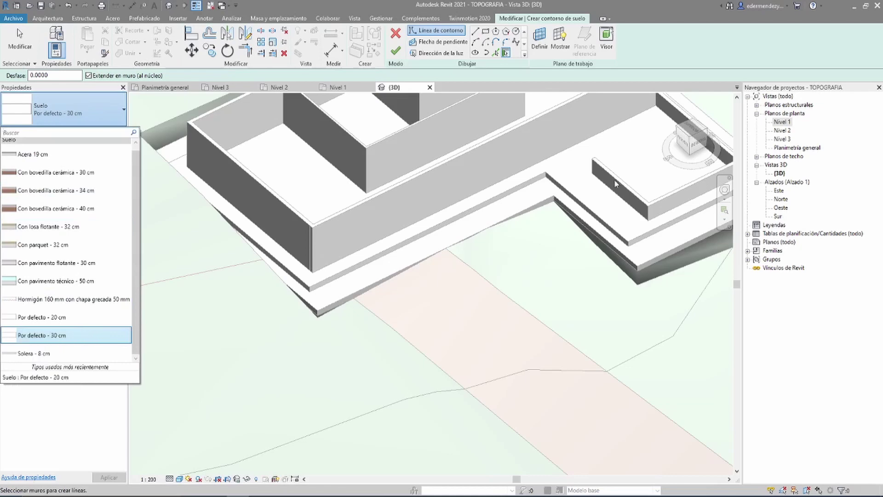
pyautogui.click(118, 116)
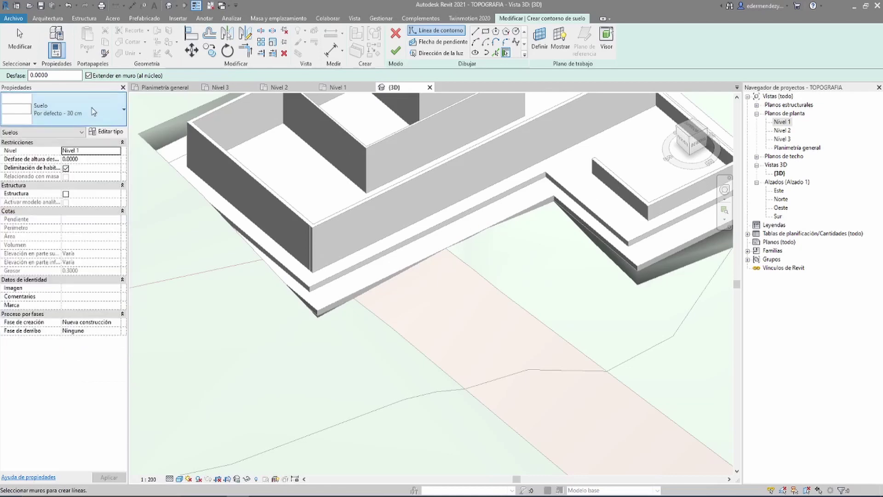
# Duplicate the floor type as 'Por defecto - 15 cm'
pyautogui.click(109, 133)
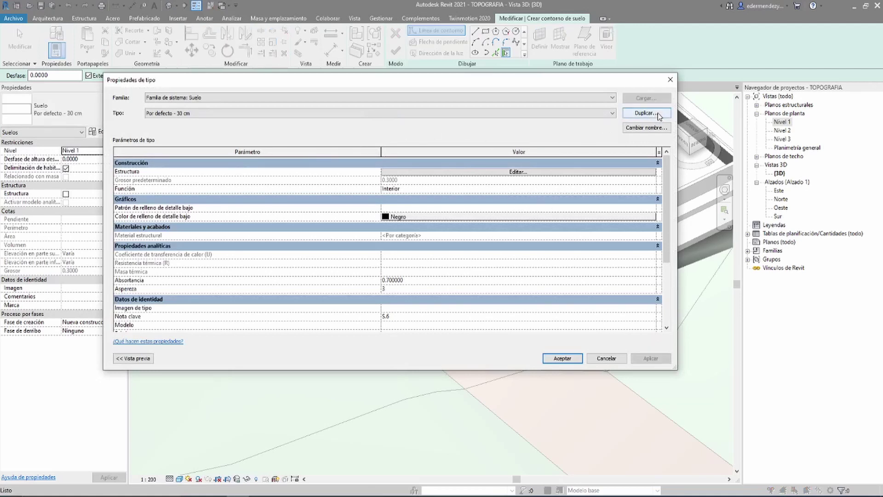
pyautogui.click(646, 113)
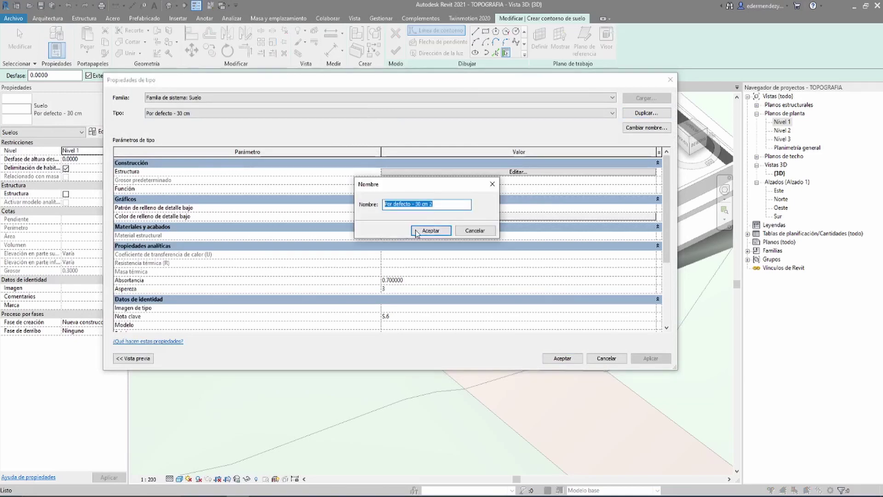
pyautogui.click(418, 205)
pyautogui.write('15')
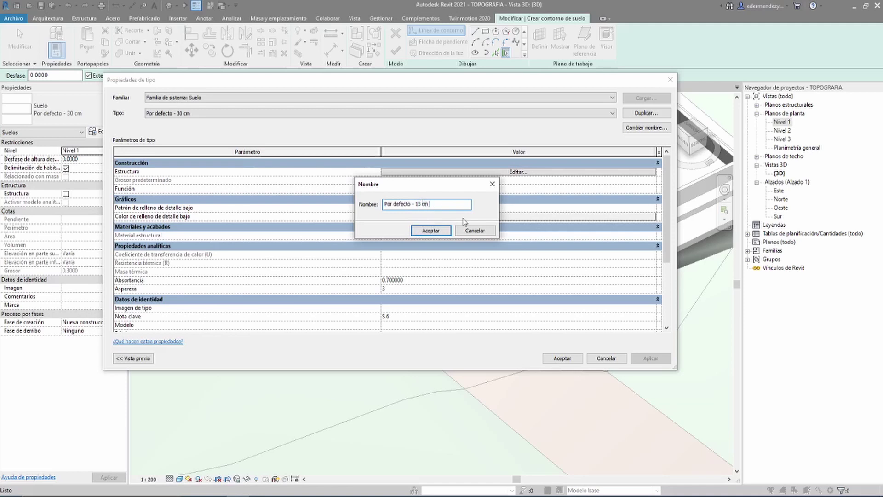
pyautogui.click(438, 233)
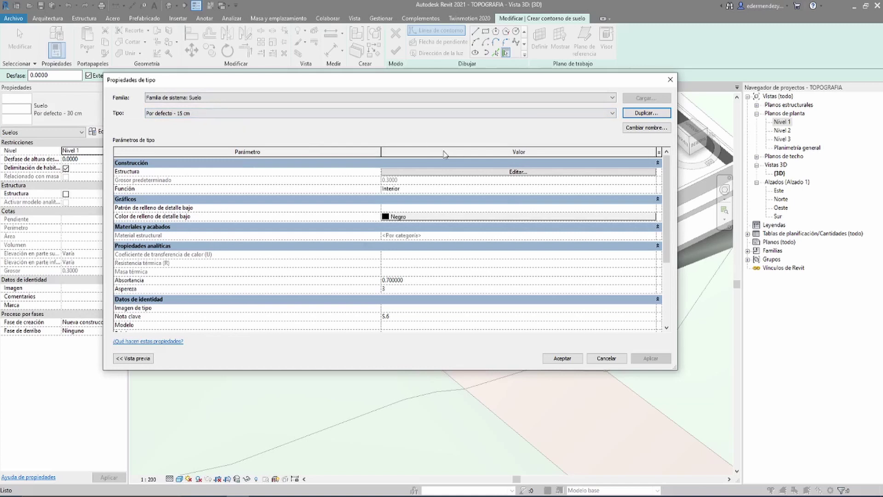
# Set the new type's structure layer thickness to 0.15 and accept the type settings
pyautogui.click(515, 174)
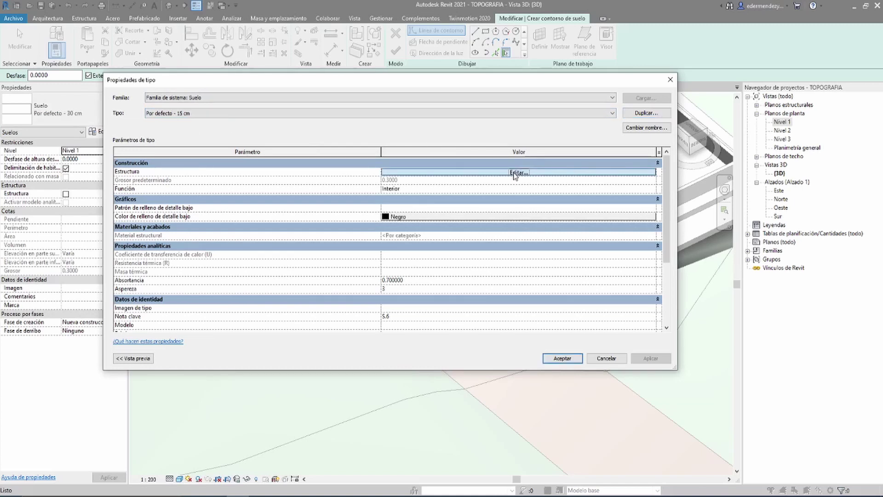
pyautogui.click(515, 173)
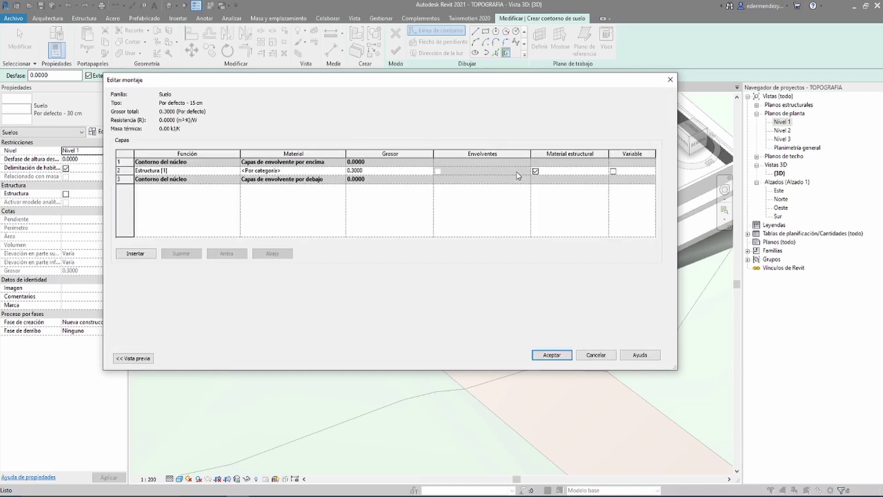
pyautogui.click(387, 170)
pyautogui.write('.15')
pyautogui.click(555, 357)
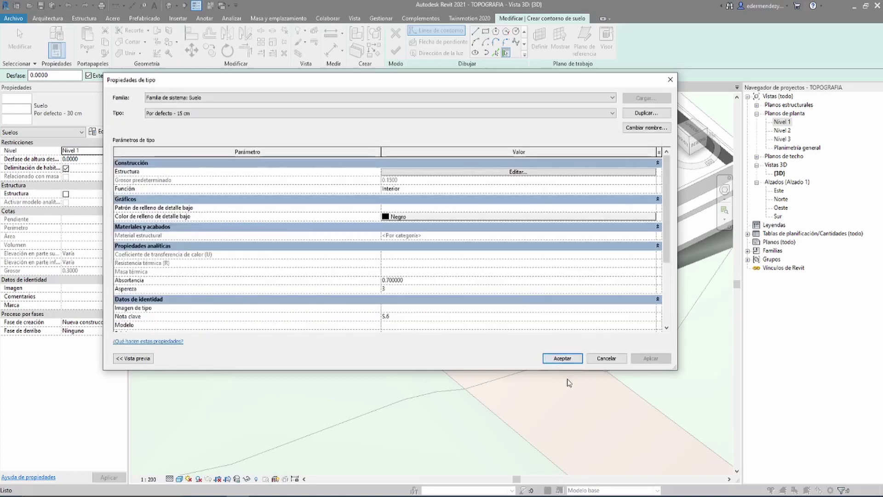
pyautogui.click(566, 362)
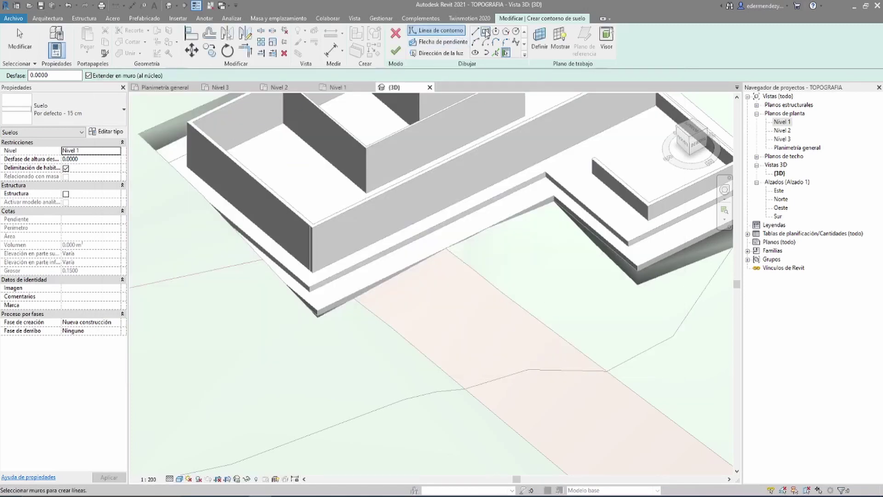
# On Nivel 1, sketch a 0.60-wide rectangular boundary along the slab edge at grid 3 near F
pyautogui.scroll(3, 311, 292)
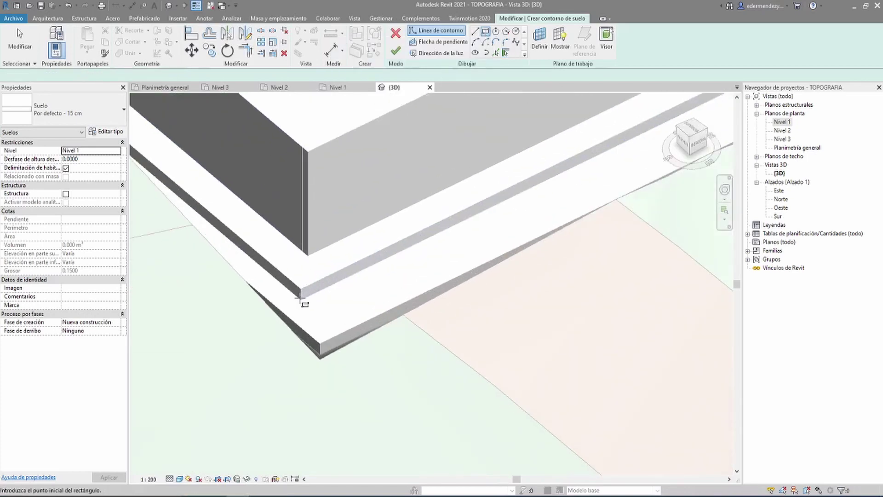
pyautogui.scroll(4, 492, 214)
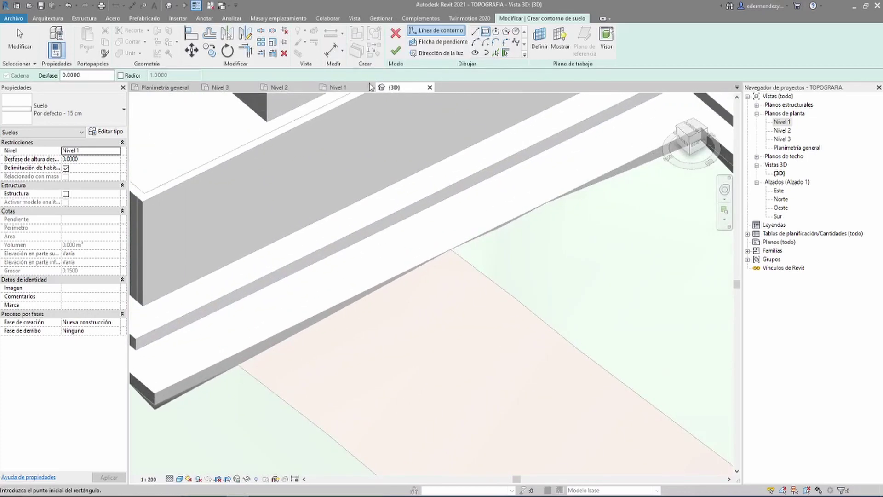
pyautogui.click(340, 87)
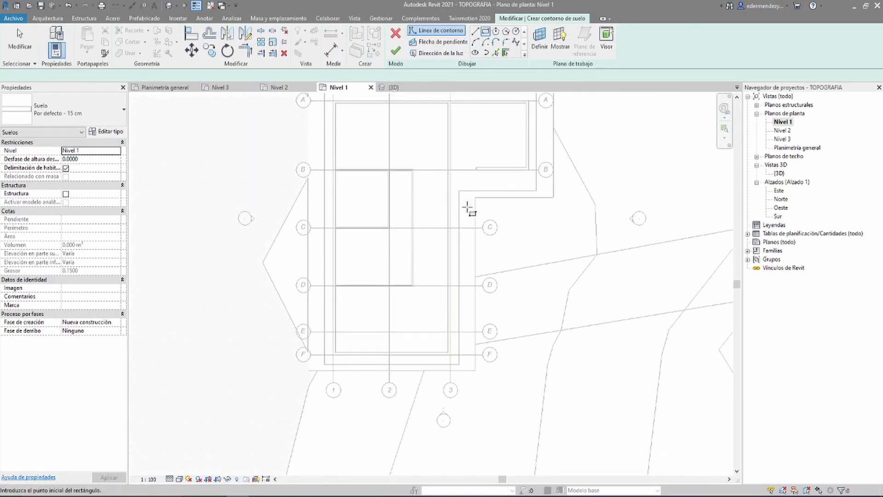
pyautogui.scroll(2, 459, 189)
pyautogui.scroll(2, 459, 184)
pyautogui.scroll(2, 462, 341)
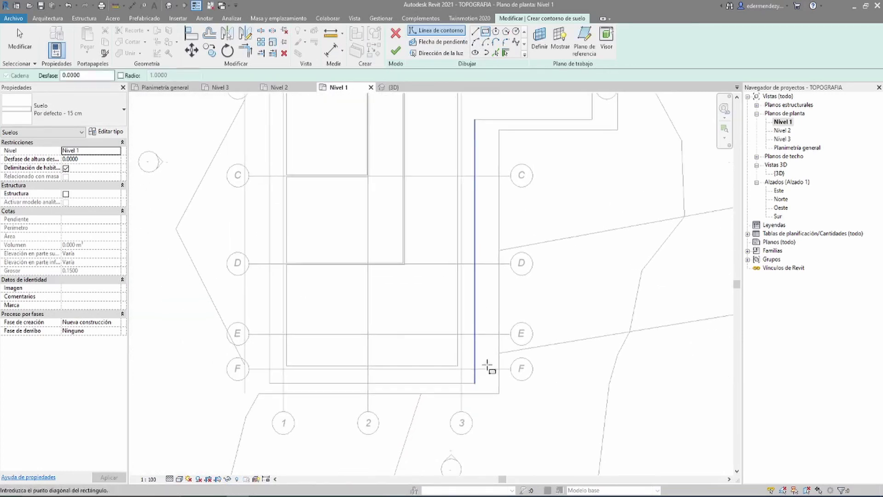
pyautogui.scroll(2, 487, 365)
pyautogui.scroll(1, 486, 380)
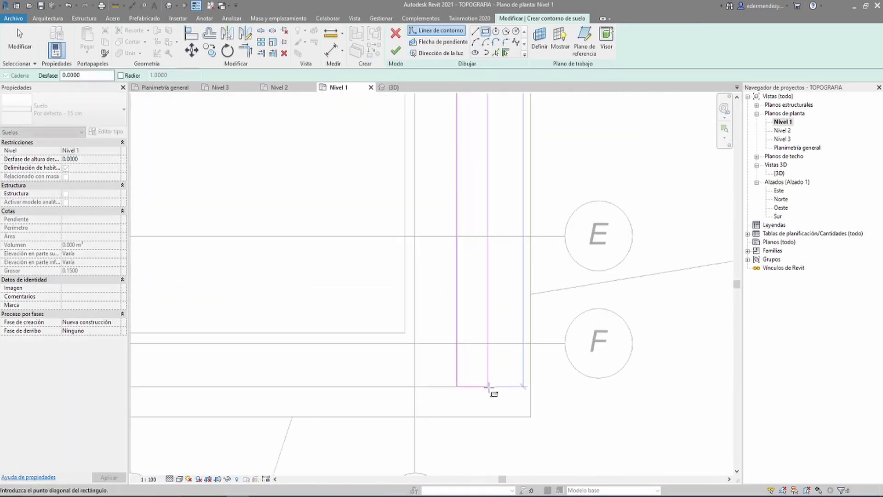
pyautogui.click(489, 386)
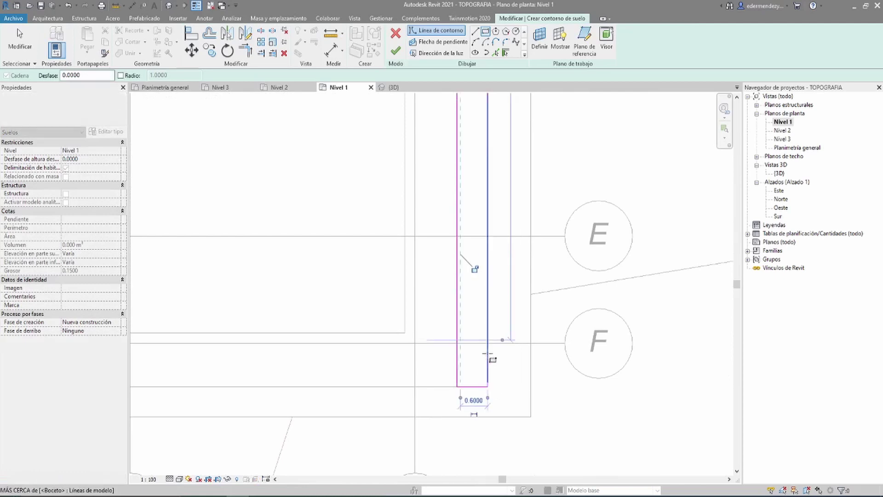
pyautogui.scroll(-3, 489, 386)
pyautogui.scroll(3, 489, 349)
pyautogui.scroll(2, 489, 340)
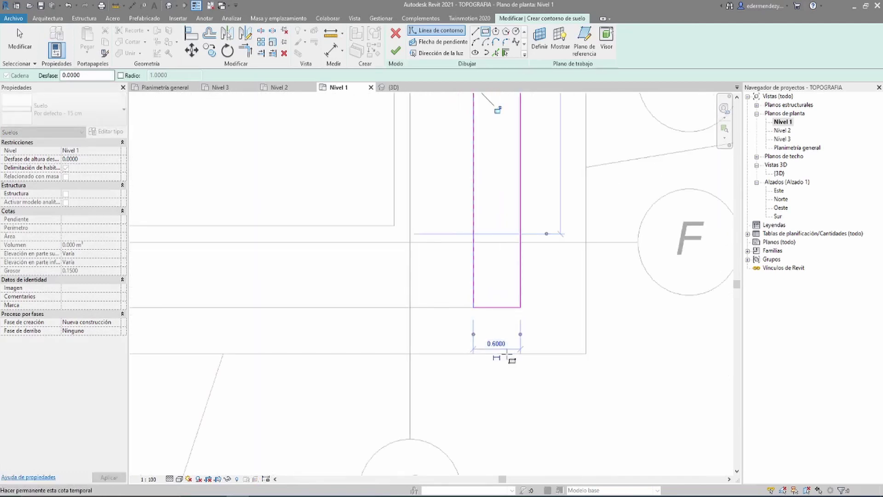
pyautogui.scroll(1, 506, 353)
pyautogui.press('Return')
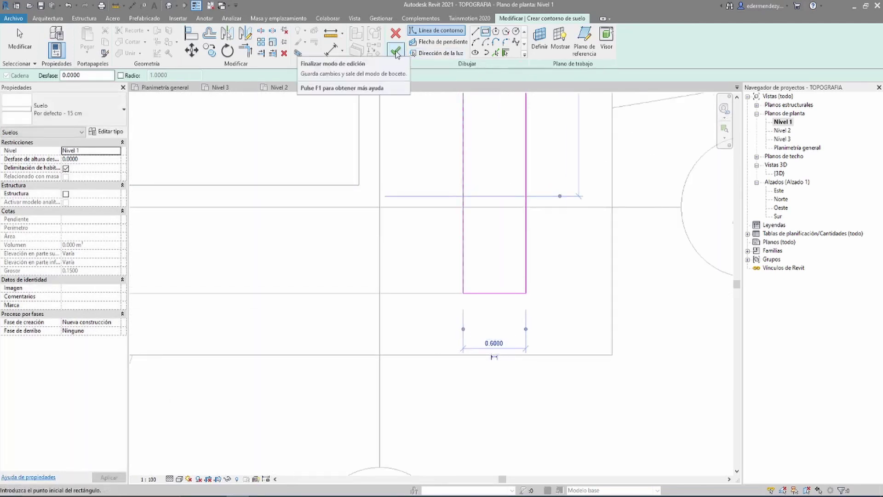
# Finish the narrow floor sketch and locate the new strip in the 3D view
pyautogui.click(395, 50)
pyautogui.scroll(-2, 512, 276)
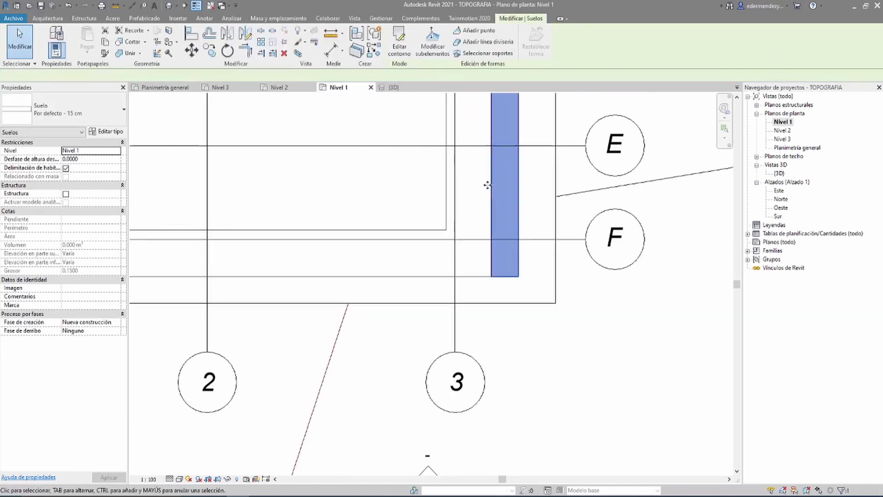
pyautogui.click(393, 88)
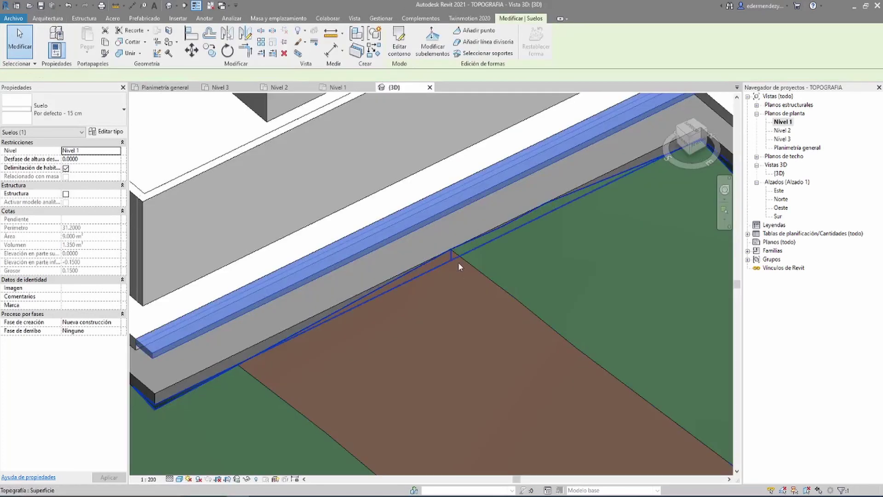
pyautogui.moveTo(429, 262); pyautogui.dragTo(345, 330, button='middle')
pyautogui.scroll(-2, 346, 330)
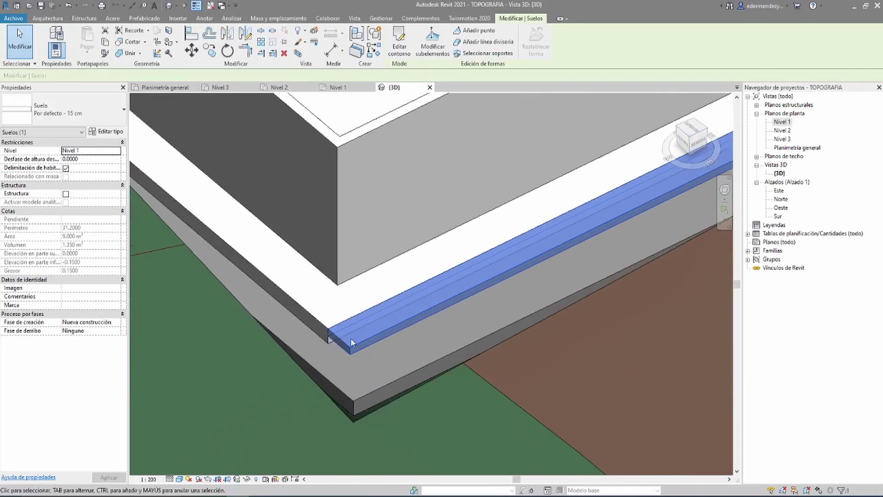
pyautogui.scroll(-2, 351, 330)
pyautogui.scroll(1, 431, 322)
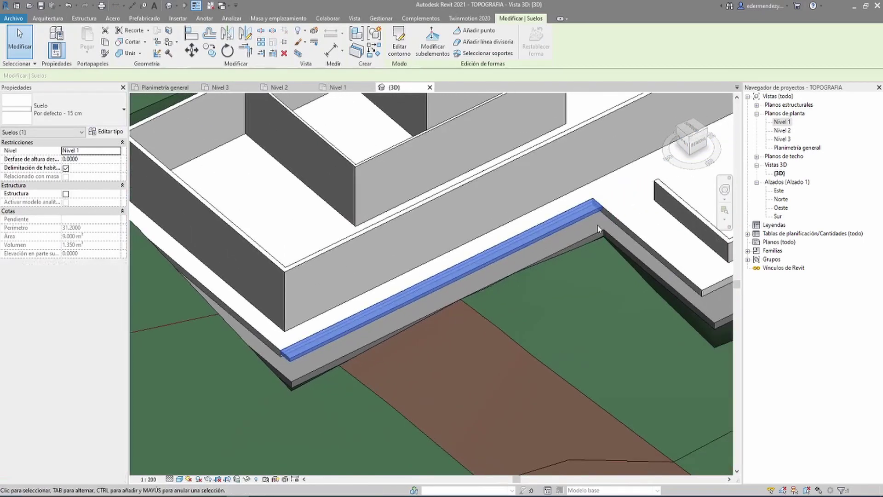
pyautogui.scroll(1, 290, 363)
pyautogui.scroll(1, 289, 363)
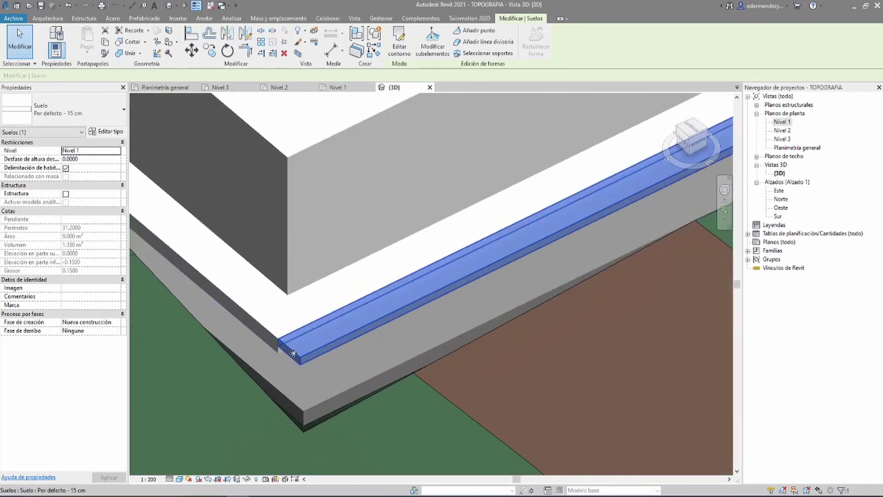
# Set the strip's Height Offset From Level to -0.15, then deselect it
pyautogui.click(89, 159)
pyautogui.write('-.15')
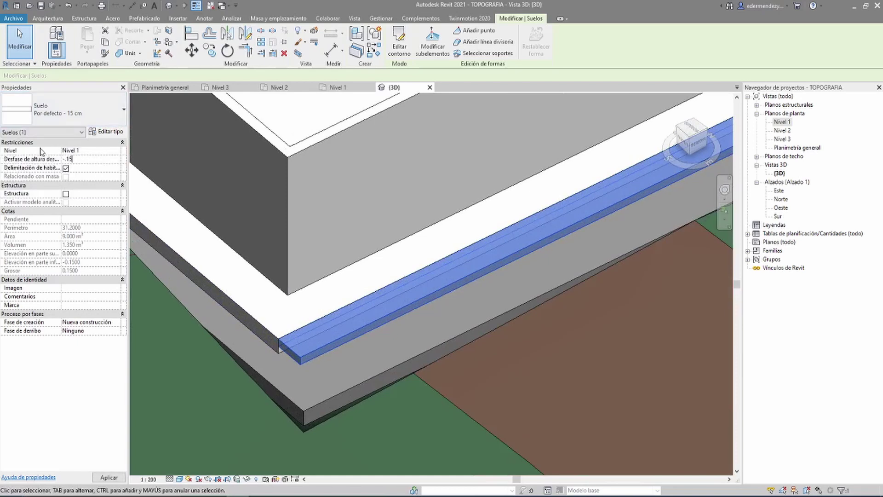
pyautogui.write('-0.1500')
pyautogui.press('Return')
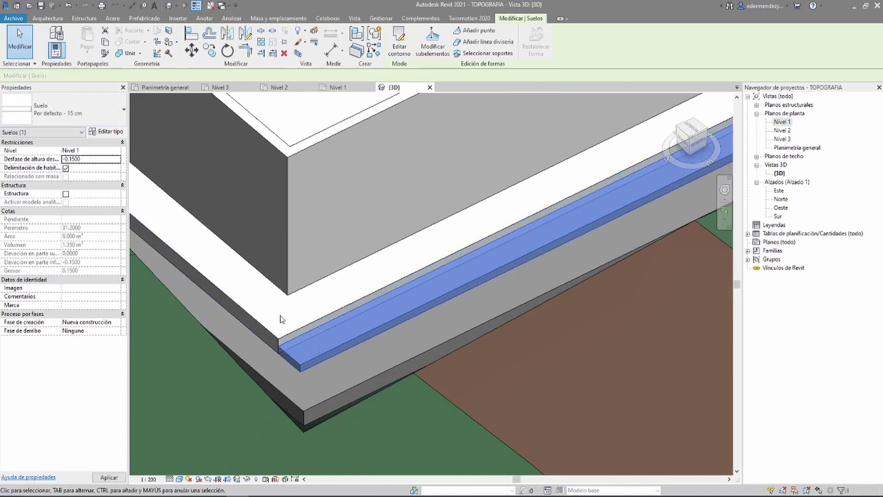
pyautogui.scroll(-3, 279, 332)
pyautogui.press('Escape')
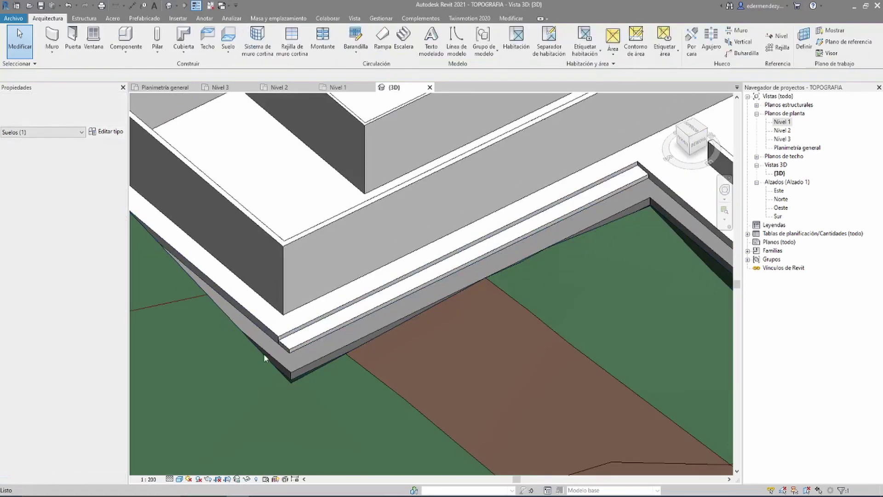
pyautogui.moveTo(264, 353)
pyautogui.keyDown('shift'); pyautogui.mouseDown(button='middle')
pyautogui.moveTo(283, 272)
pyautogui.moveTo(369, 267)
pyautogui.moveTo(331, 305)
pyautogui.mouseUp(button='middle'); pyautogui.keyUp('shift')
# Edit the 20 cm slab boundary, nudging one edge slightly left, and finish
pyautogui.scroll(3, 282, 272)
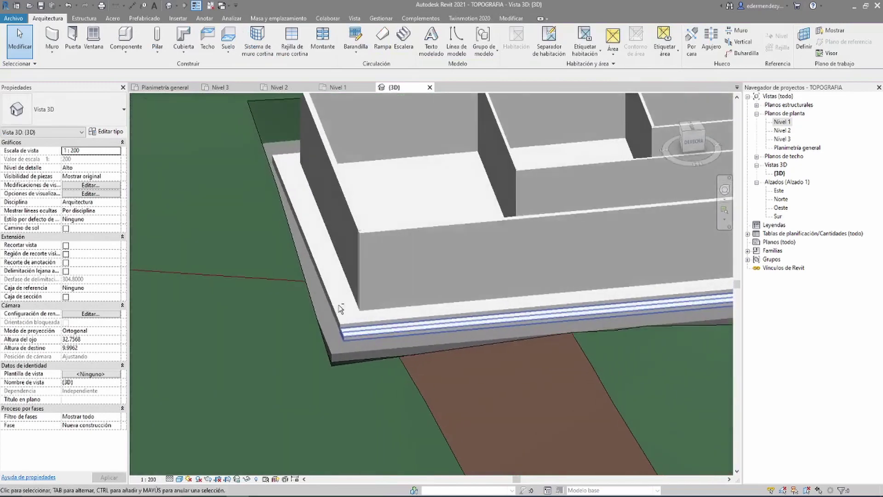
pyautogui.scroll(3, 331, 305)
pyautogui.click(331, 305)
pyautogui.click(399, 46)
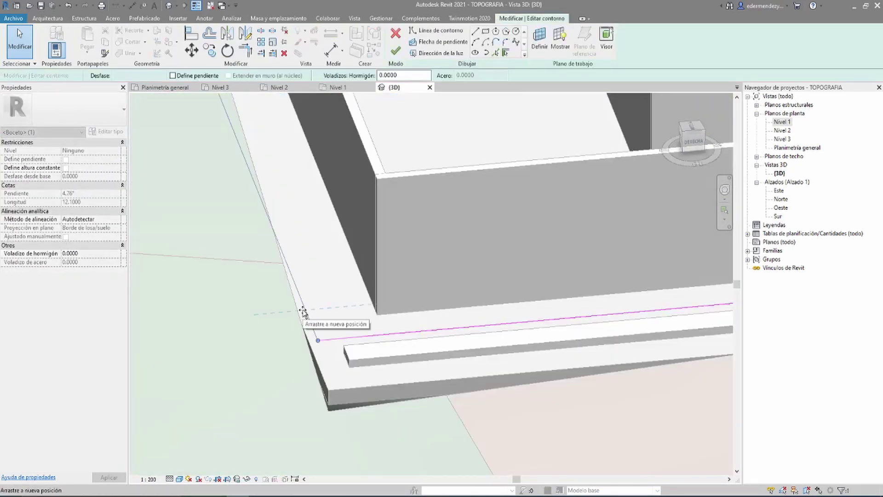
pyautogui.moveTo(303, 312); pyautogui.dragTo(300, 313)
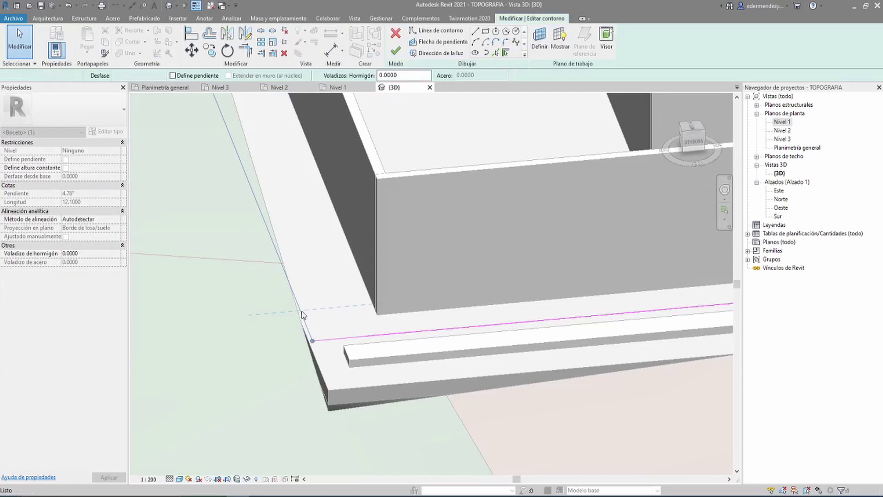
pyautogui.click(396, 50)
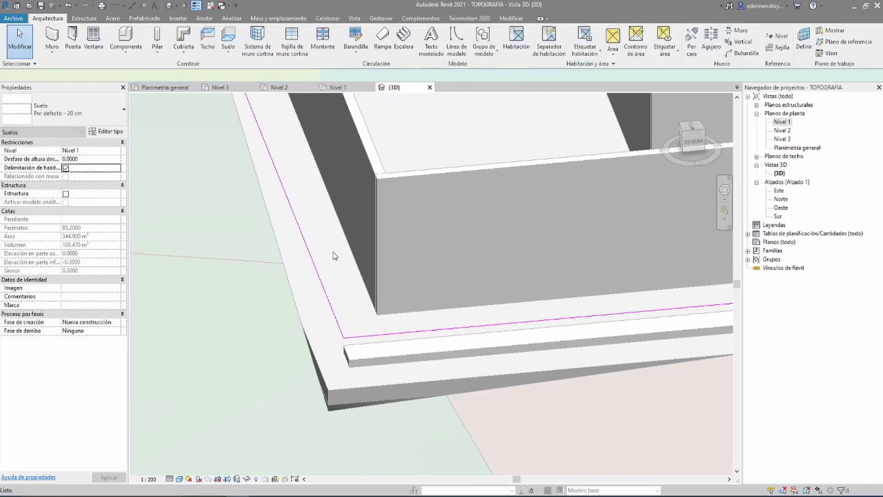
# Orbit and pan the 3D view to review the whole building
pyautogui.scroll(-3, 334, 256)
pyautogui.scroll(-3, 328, 252)
pyautogui.scroll(4, 552, 270)
pyautogui.moveTo(552, 270)
pyautogui.keyDown('shift'); pyautogui.mouseDown(button='middle')
pyautogui.moveTo(509, 309)
pyautogui.moveTo(240, 230)
pyautogui.moveTo(321, 243)
pyautogui.mouseUp(button='middle'); pyautogui.keyUp('shift')
pyautogui.press('Escape')
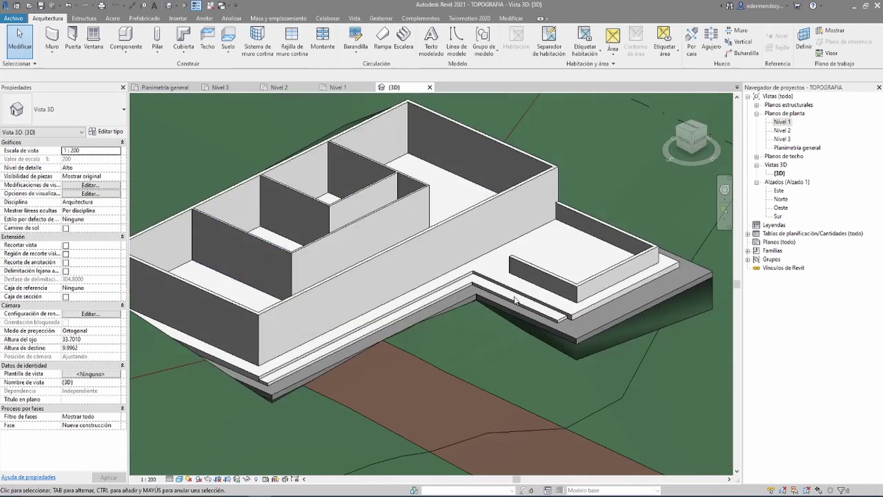
pyautogui.moveTo(533, 303); pyautogui.dragTo(579, 326, button='middle')
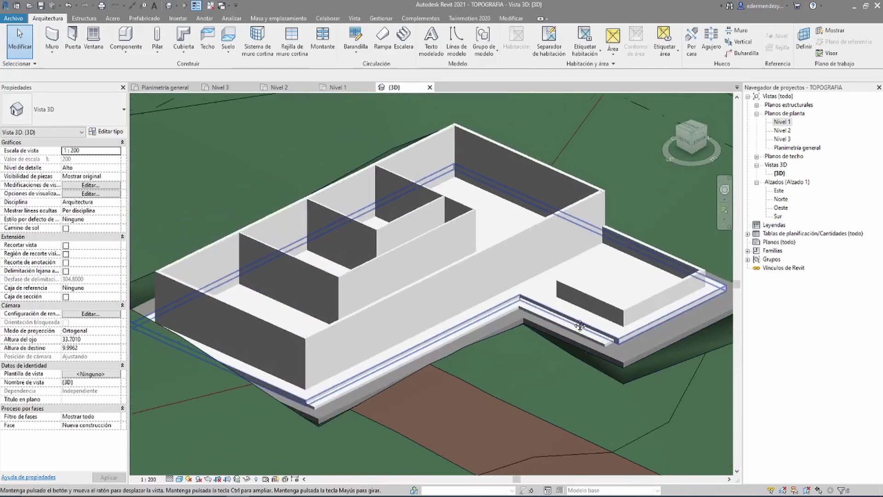
pyautogui.scroll(3, 353, 378)
pyautogui.scroll(-4, 352, 377)
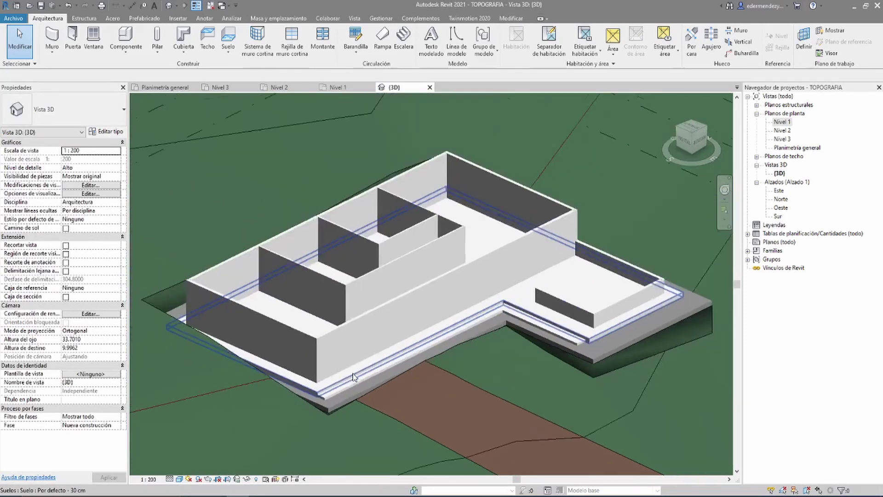
pyautogui.scroll(-2, 353, 377)
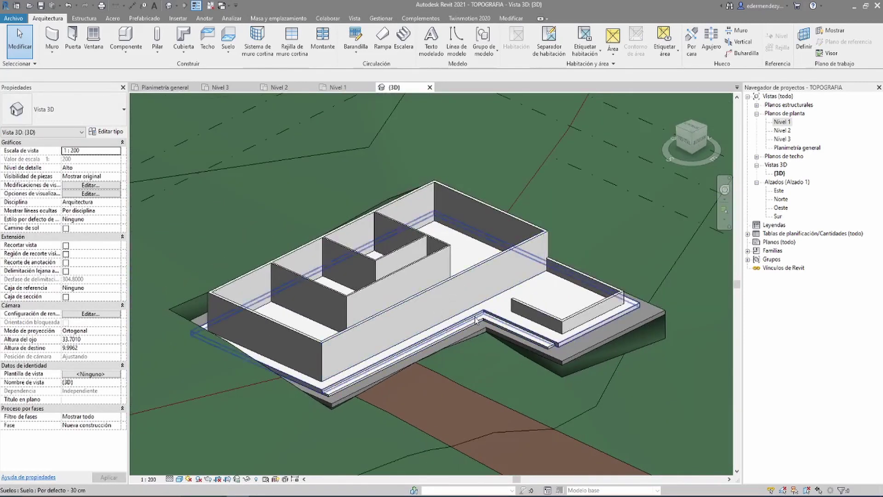
pyautogui.scroll(3, 437, 304)
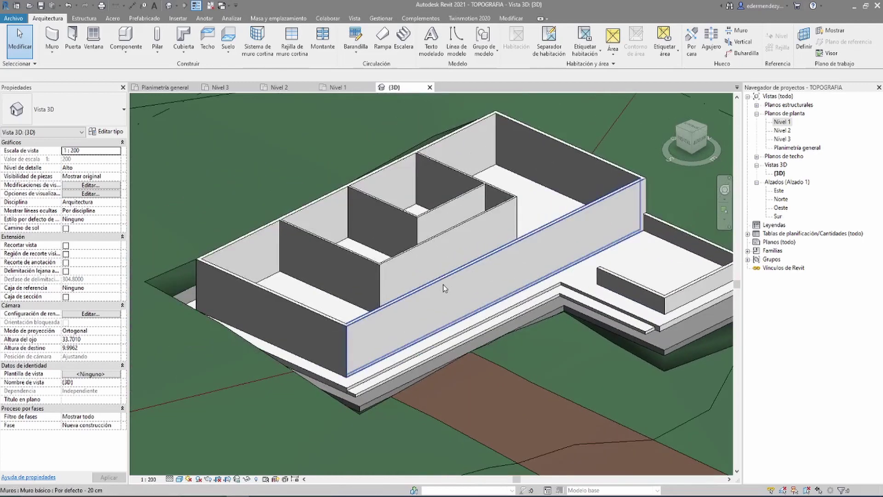
# Start placing a Puerta de 1 hoja 80 x 210 cm door and open Cargar familia
pyautogui.click(73, 38)
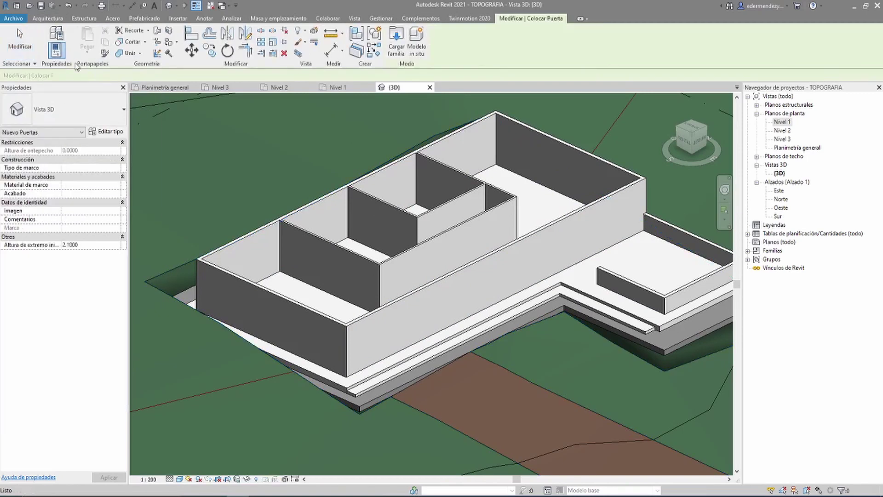
pyautogui.click(44, 113)
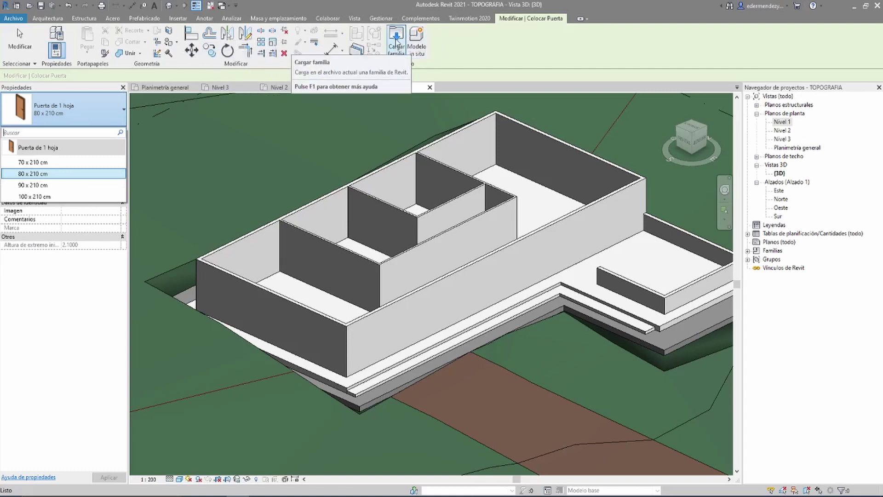
pyautogui.click(396, 41)
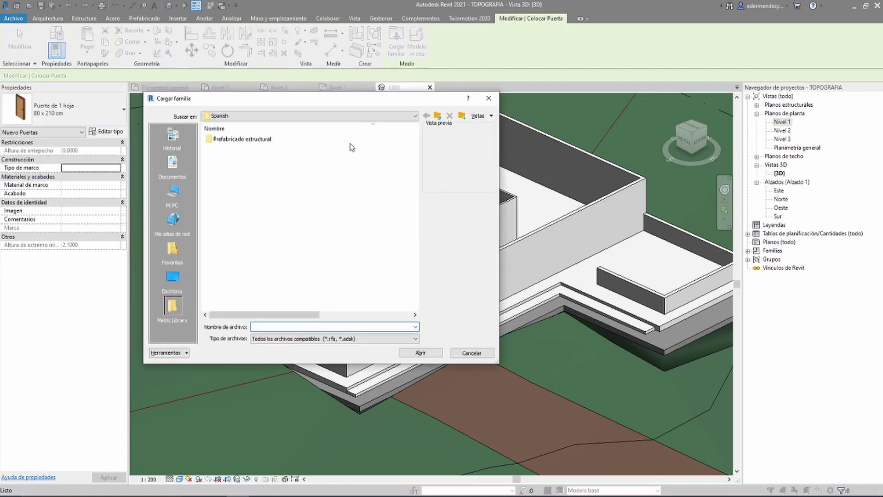
# Navigate the Load Family dialog to Libraries > Spanish_INTL > Puertas
pyautogui.moveTo(361, 102); pyautogui.dragTo(412, 97)
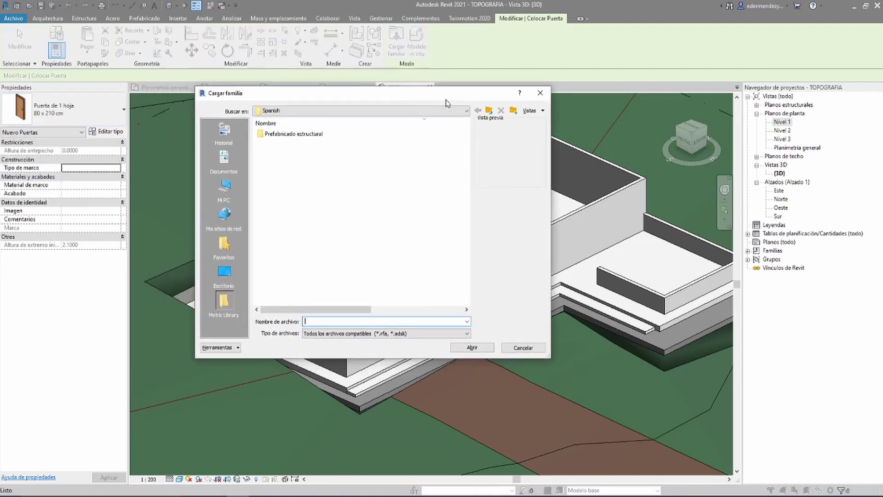
pyautogui.click(489, 111)
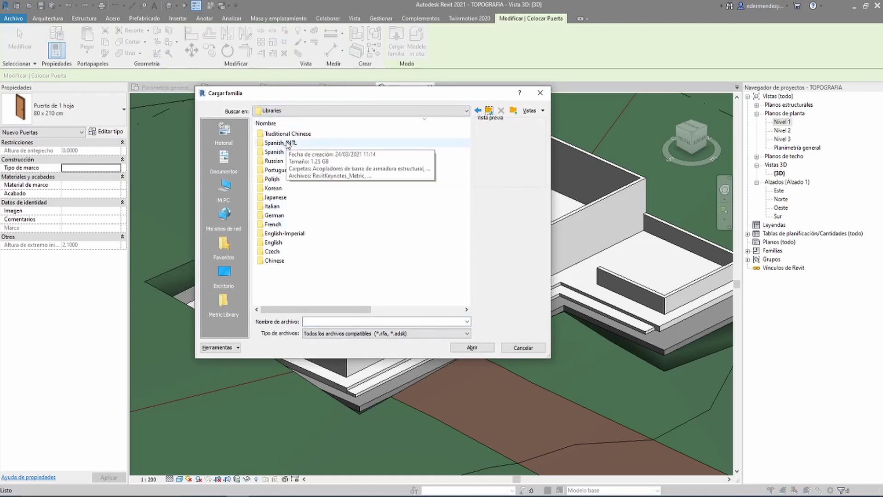
pyautogui.click(490, 112)
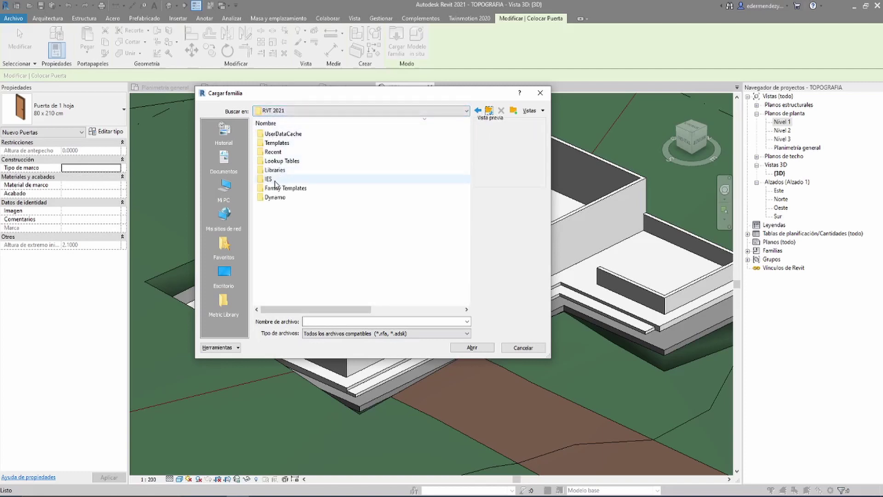
pyautogui.doubleClick(292, 170)
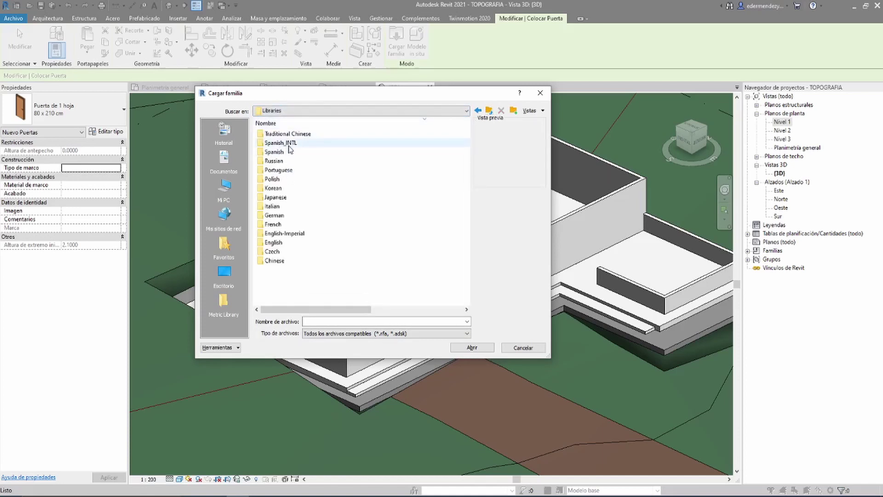
pyautogui.doubleClick(283, 142)
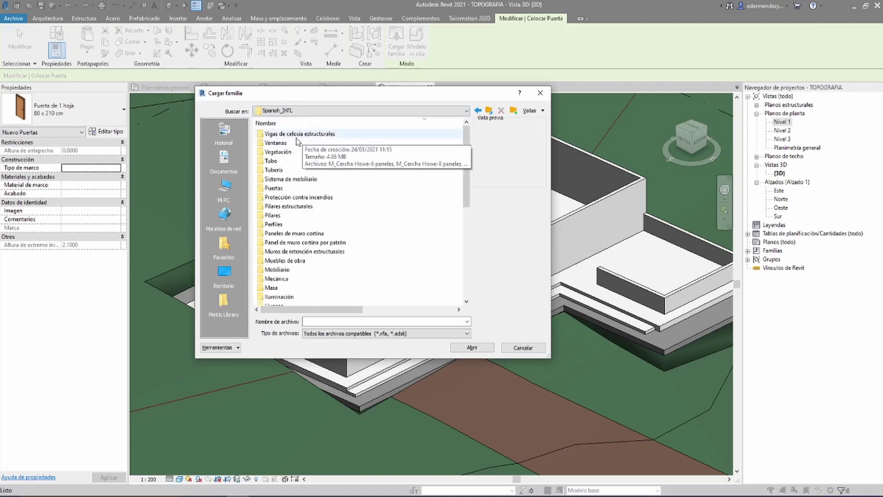
pyautogui.scroll(-3, 303, 170)
pyautogui.scroll(-5, 308, 195)
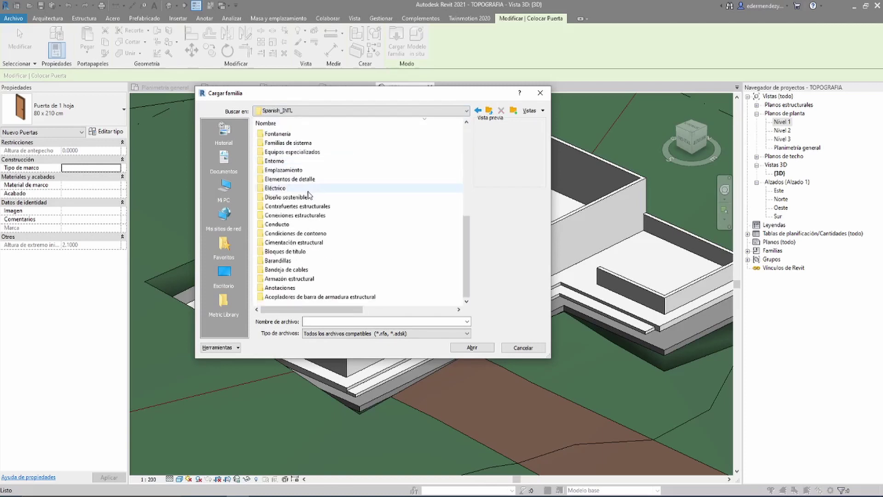
pyautogui.scroll(3, 285, 196)
pyautogui.doubleClick(275, 194)
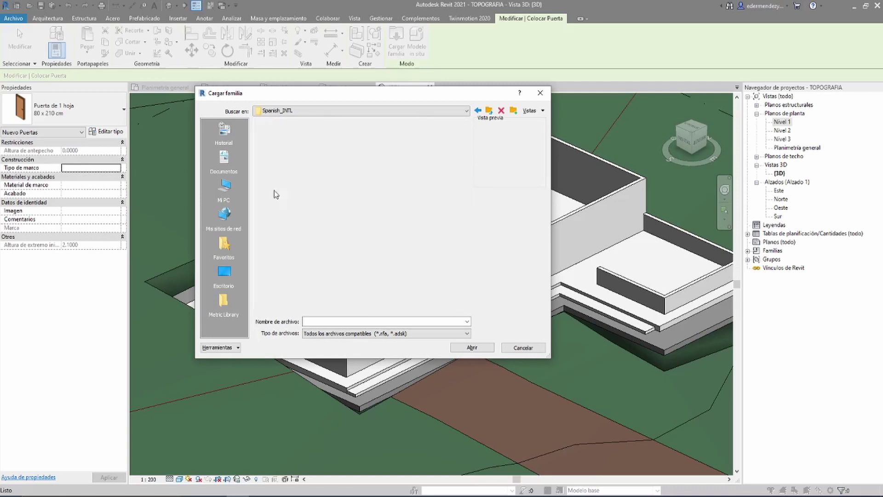
# Preview the door families in the Puertas folder, starting with M_Puerta-Simple-Panel
pyautogui.click(308, 142)
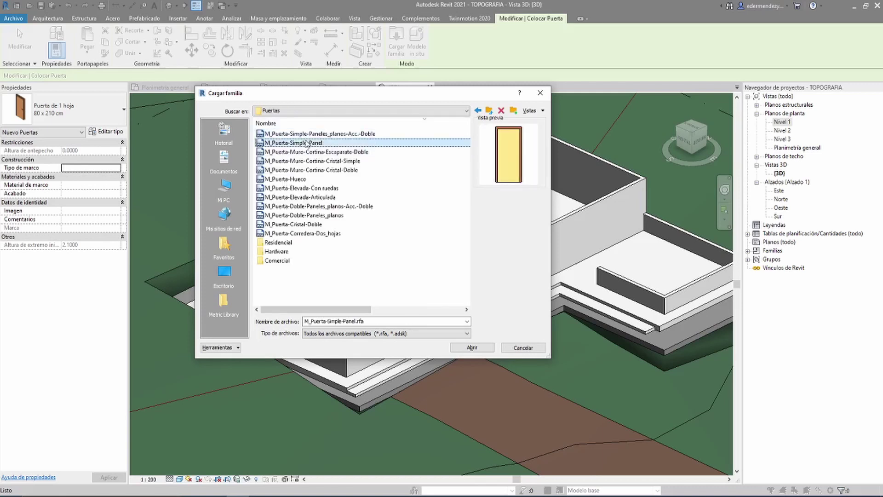
pyautogui.press('Down')
pyautogui.press('Down')
pyautogui.press('Down')
pyautogui.press('Down')
pyautogui.press('Up')
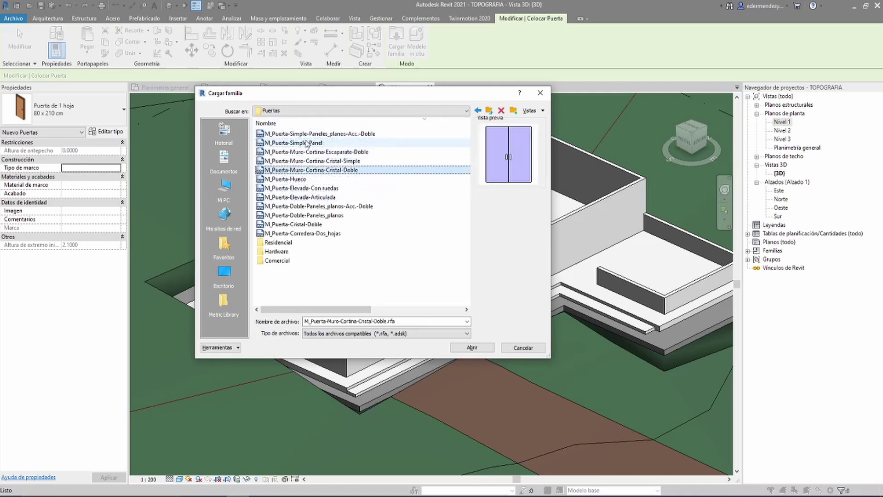
pyautogui.press('Up')
pyautogui.press('Down')
pyautogui.press('Up')
pyautogui.press('Up')
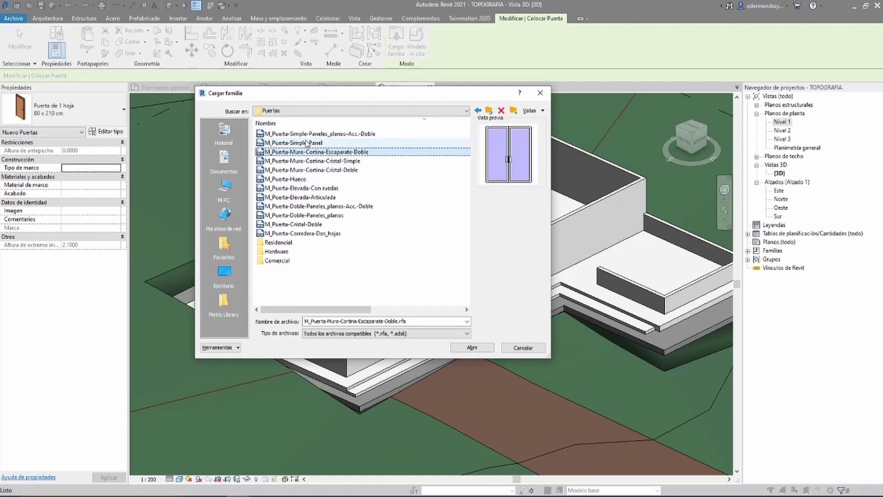
pyautogui.press('Up')
pyautogui.press('Down')
pyautogui.press('Up')
pyautogui.press('Up')
pyautogui.press('Down')
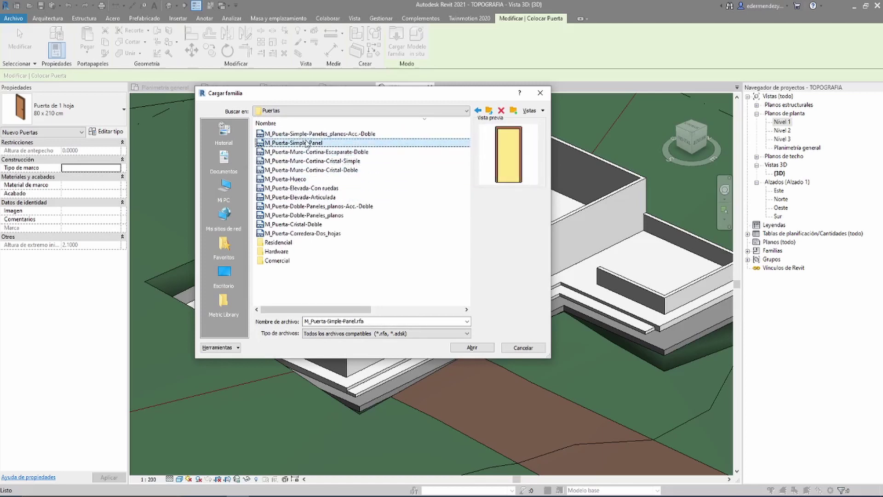
pyautogui.press('Down')
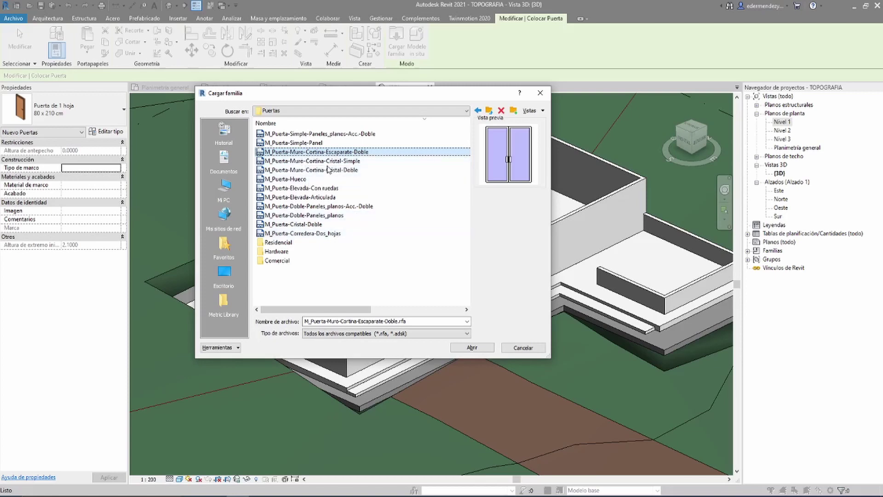
# Open M_Puerta-Interior-Doble-Corredera-2_paneles-Madera from the Residencial folder
pyautogui.moveTo(294, 98); pyautogui.dragTo(208, 117)
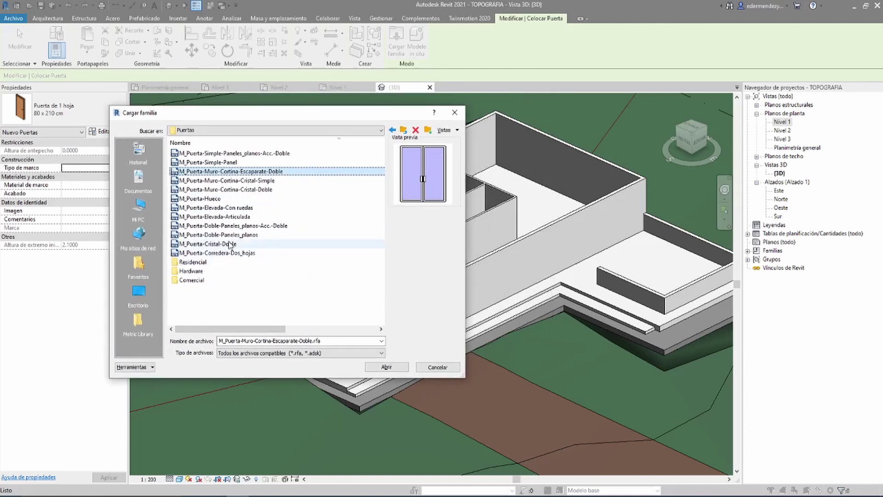
pyautogui.doubleClick(193, 262)
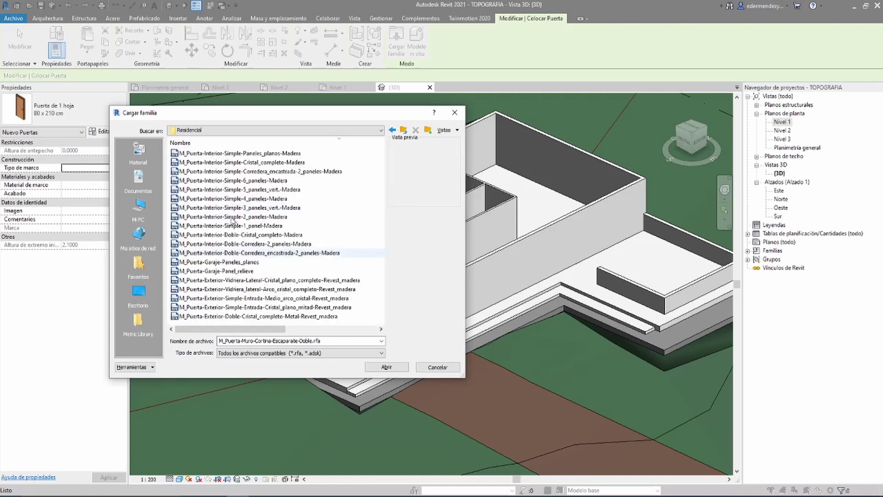
pyautogui.click(232, 180)
pyautogui.click(230, 244)
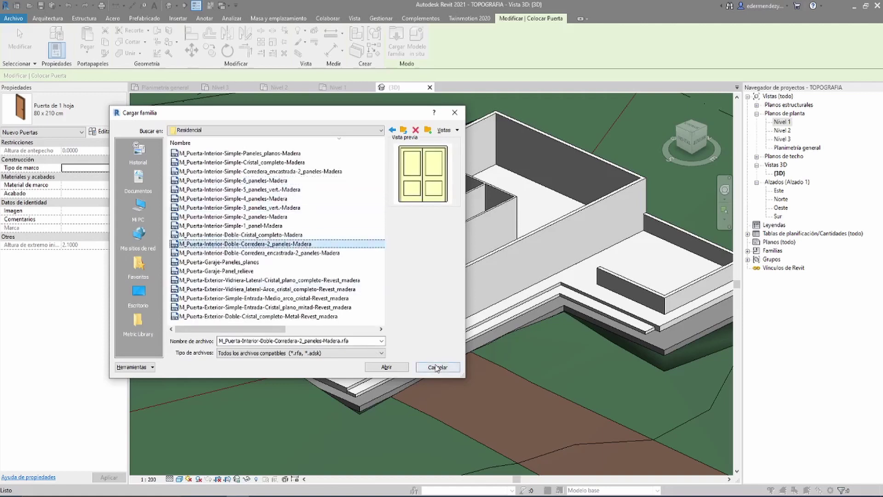
pyautogui.click(389, 368)
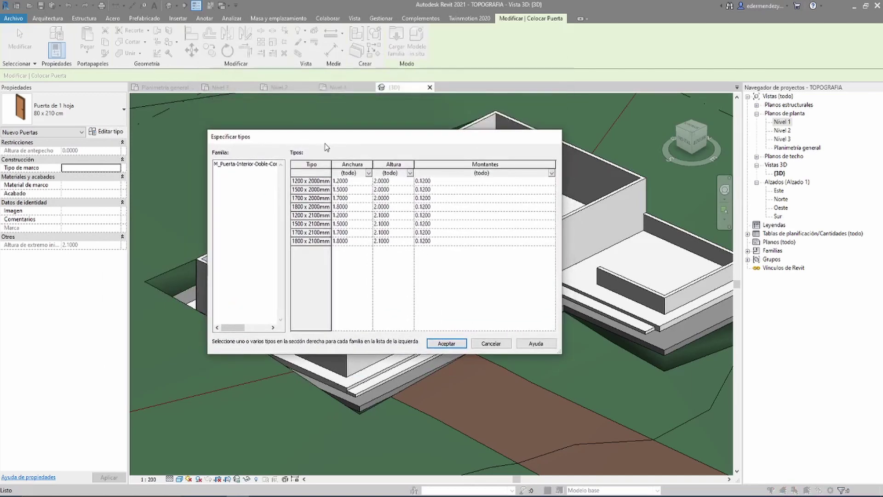
# Load only the 1200 x 2100mm type of the double sliding wooden door
pyautogui.click(357, 225)
pyautogui.click(348, 217)
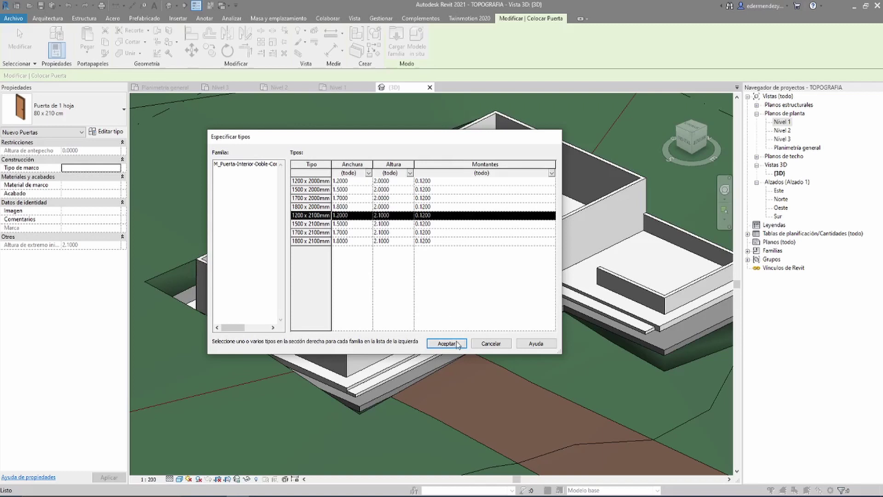
pyautogui.click(445, 344)
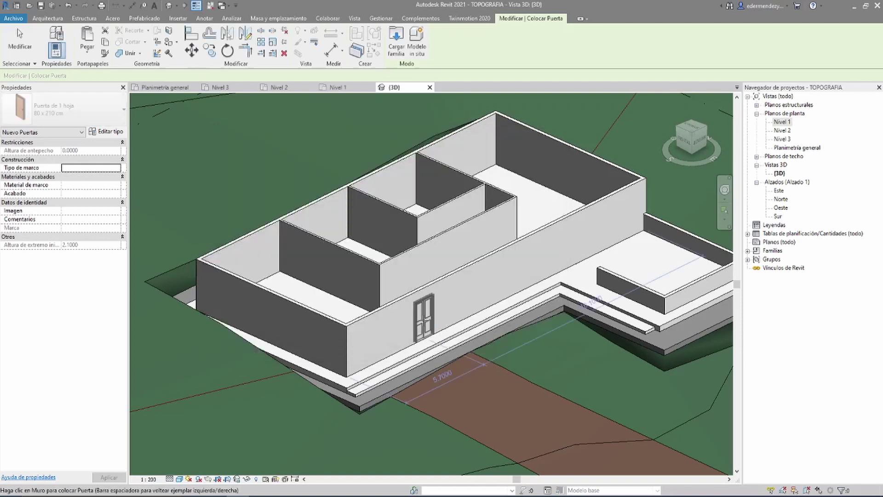
# Place two 1200 x 2100mm sliding doors on the long front wall
pyautogui.scroll(1, 415, 335)
pyautogui.scroll(2, 415, 335)
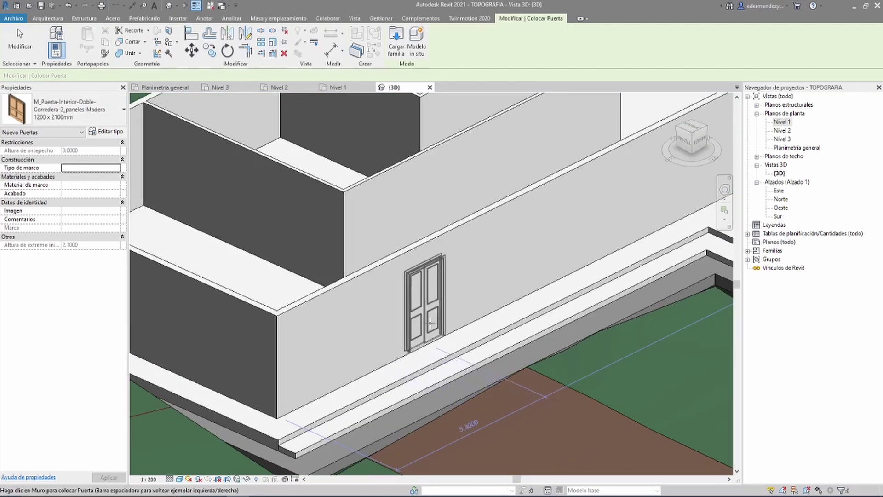
pyautogui.click(422, 329)
pyautogui.scroll(-2, 421, 329)
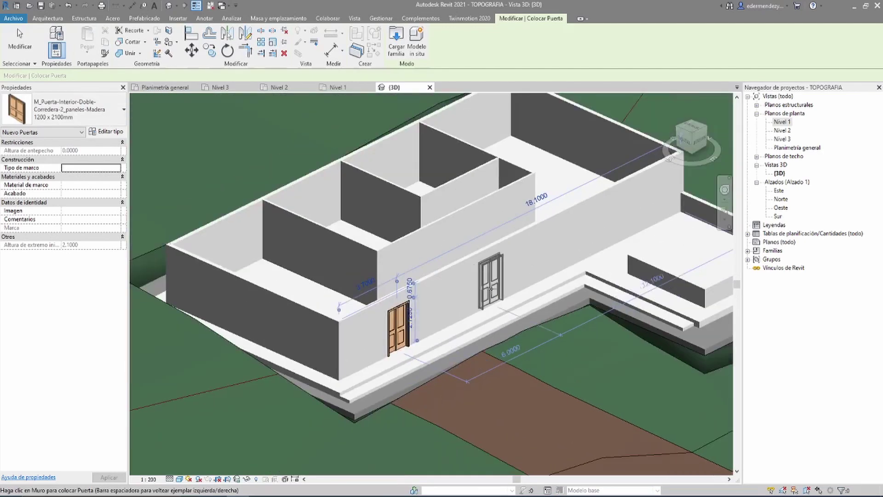
pyautogui.scroll(-1, 421, 329)
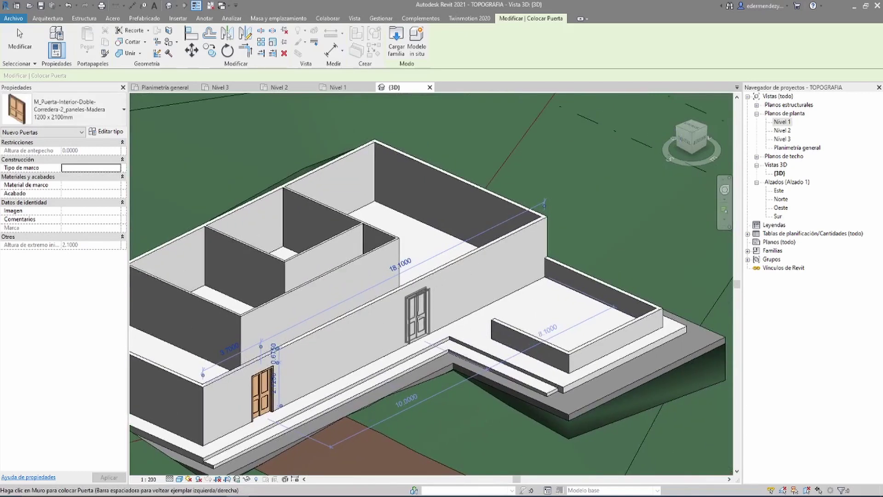
pyautogui.click(419, 316)
pyautogui.scroll(-1, 419, 316)
pyautogui.scroll(-1, 419, 316)
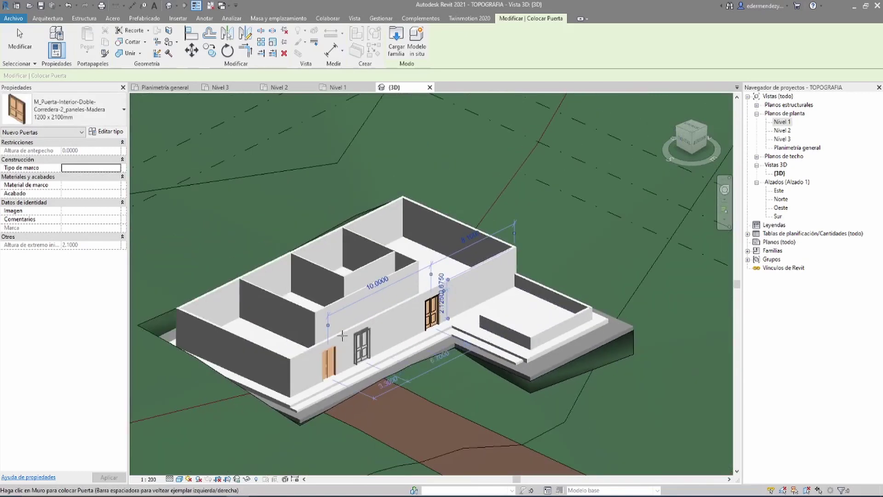
# Orbit around the house to a near top-down view and finish door placement
pyautogui.keyDown('shift'); pyautogui.moveTo(282, 360); pyautogui.dragTo(429, 281, button='middle'); pyautogui.keyUp('shift')
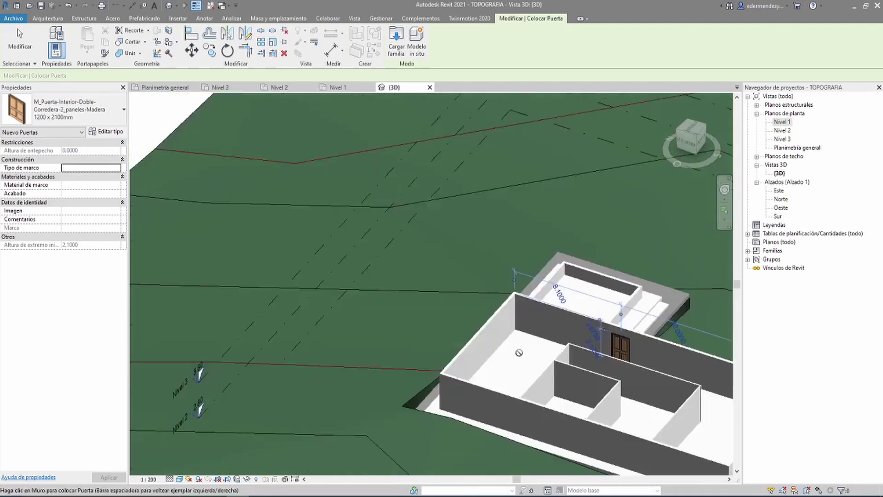
pyautogui.scroll(5, 503, 362)
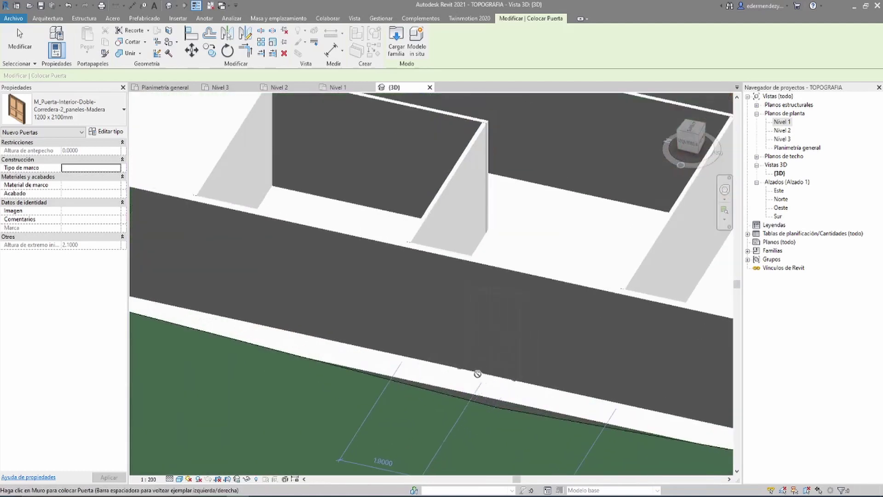
pyautogui.scroll(-1, 477, 374)
pyautogui.scroll(-1, 512, 343)
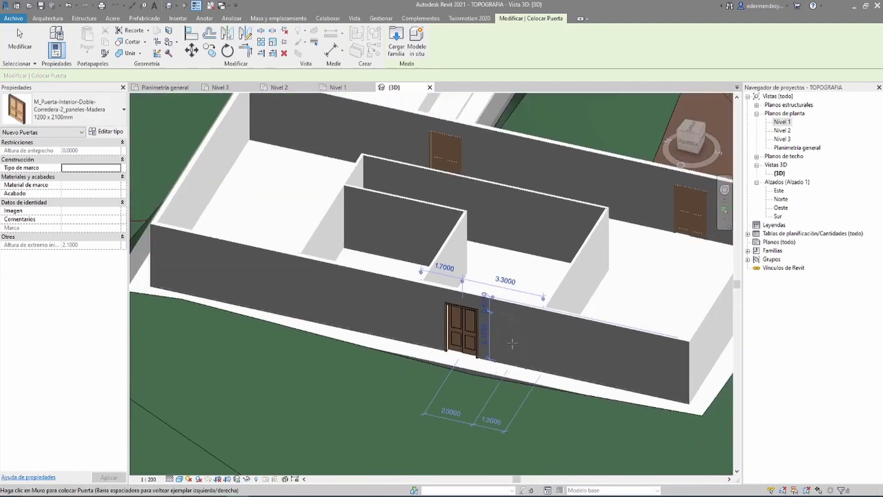
pyautogui.moveTo(512, 343)
pyautogui.keyDown('shift'); pyautogui.mouseDown(button='middle')
pyautogui.moveTo(451, 349)
pyautogui.moveTo(457, 316)
pyautogui.moveTo(522, 286)
pyautogui.mouseUp(button='middle'); pyautogui.keyUp('shift')
pyautogui.scroll(4, 522, 286)
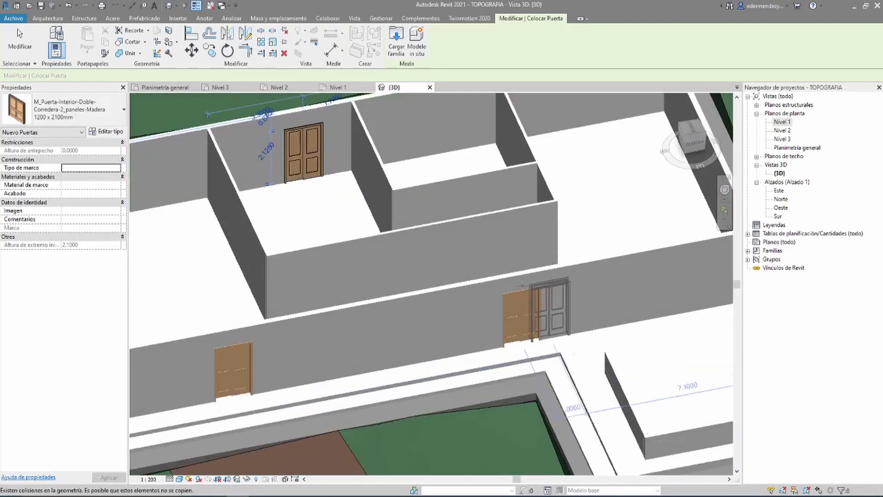
pyautogui.scroll(-4, 523, 285)
pyautogui.press('Escape')
pyautogui.press('Escape')
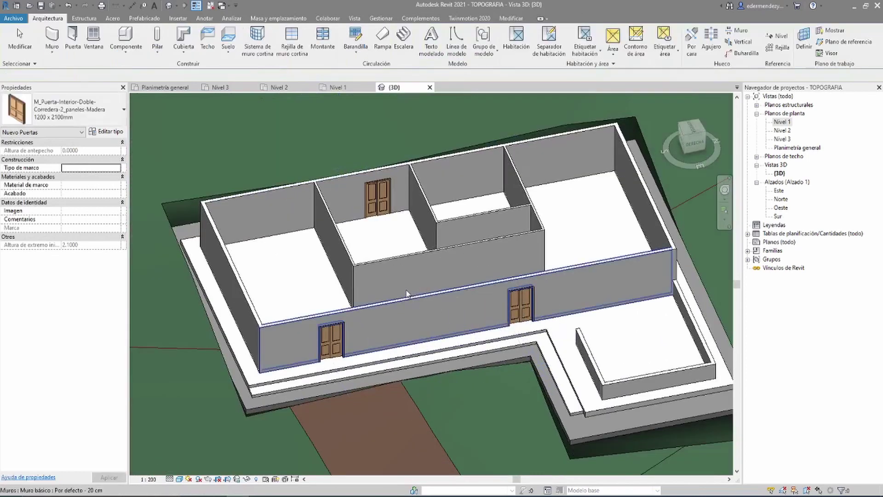
# Start window placement and bring up the Load Family dialog from the window type list
pyautogui.click(94, 35)
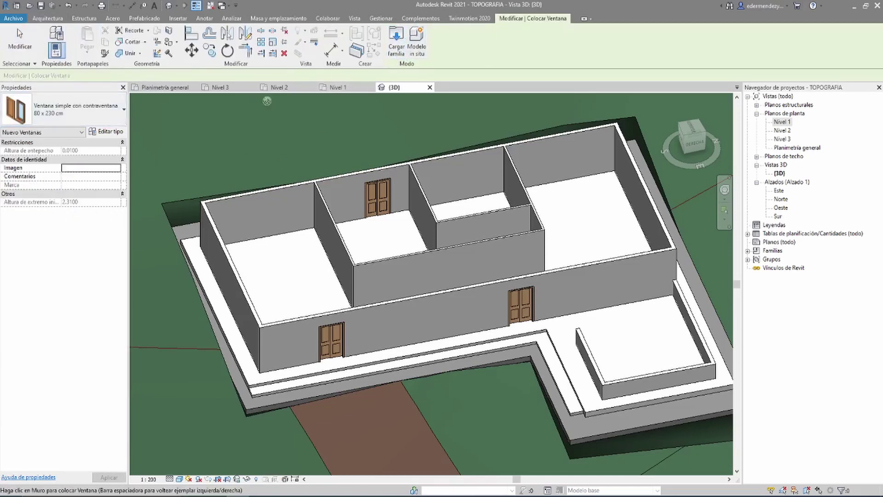
pyautogui.click(65, 110)
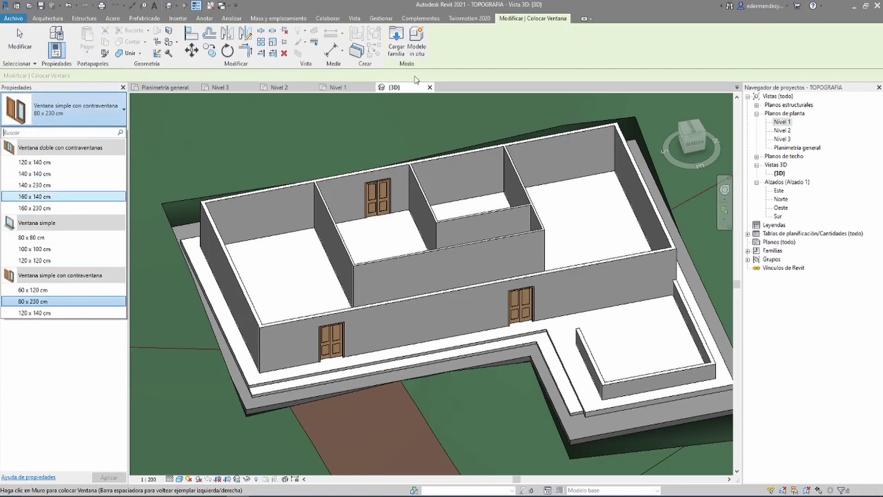
pyautogui.click(398, 36)
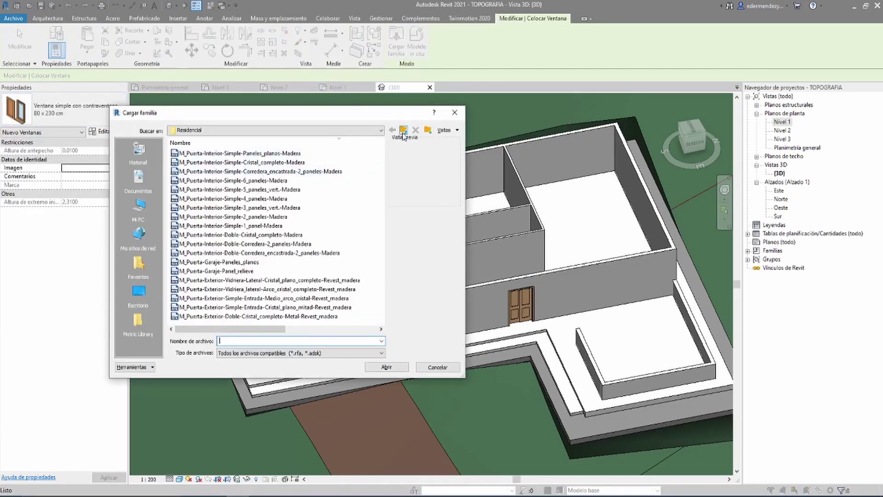
# Navigate from the Spanish Puertas folder up to Libraries and into English > Windows
pyautogui.click(403, 131)
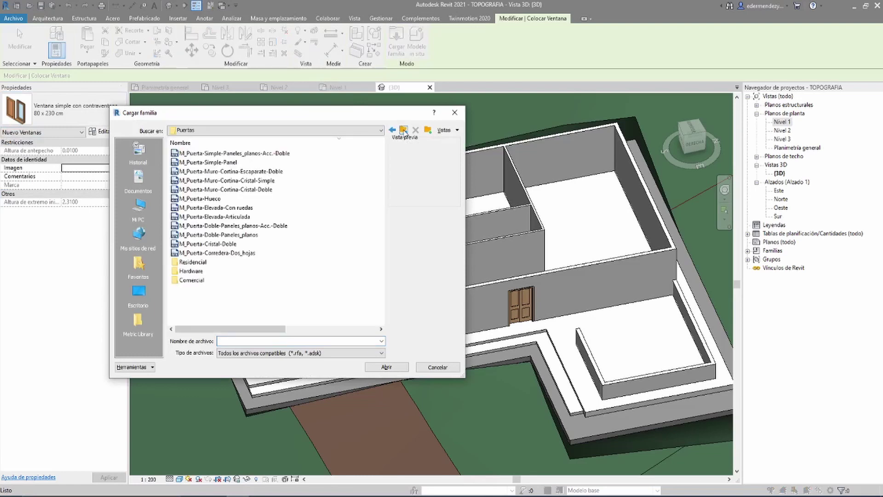
pyautogui.click(404, 131)
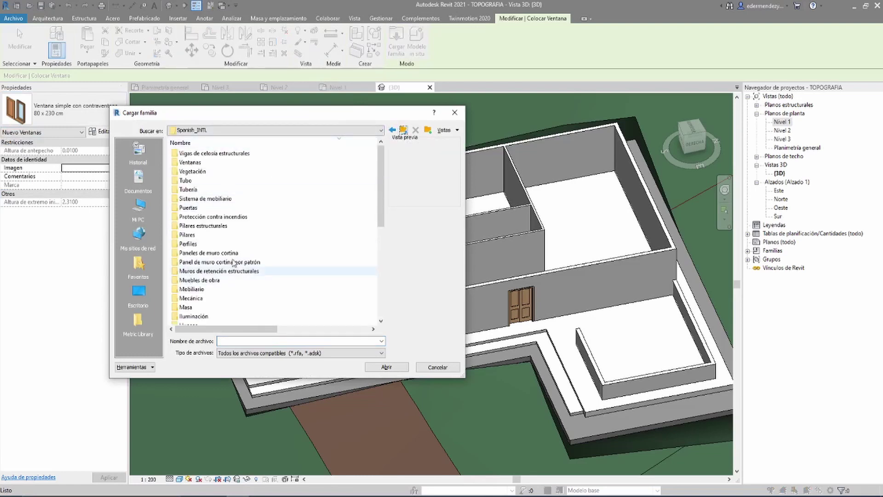
pyautogui.scroll(-3, 257, 276)
pyautogui.scroll(-3, 216, 258)
pyautogui.scroll(-2, 213, 203)
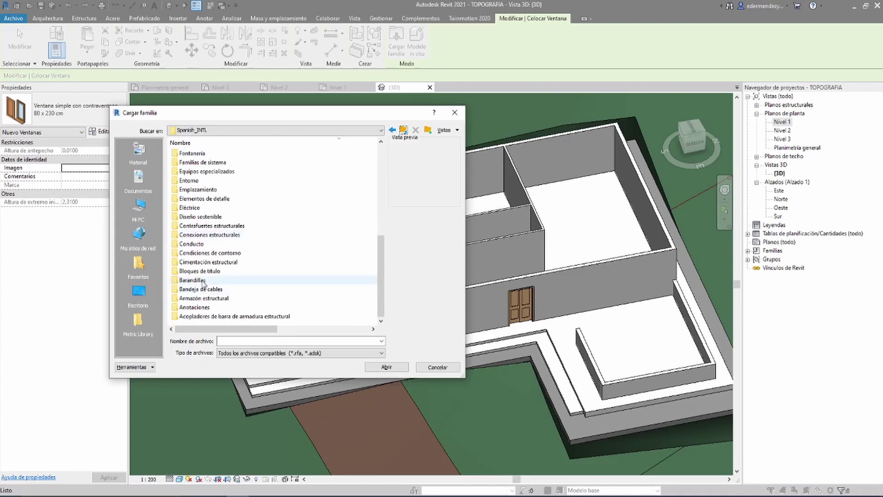
pyautogui.scroll(8, 200, 216)
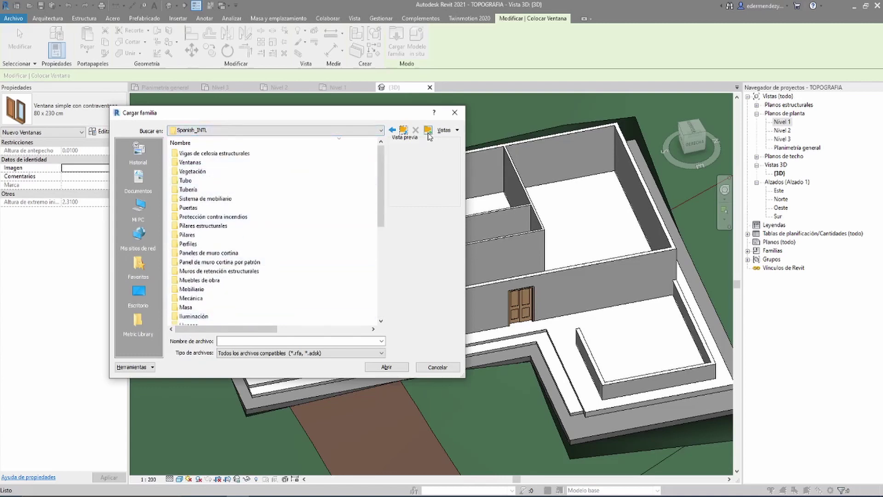
pyautogui.click(405, 133)
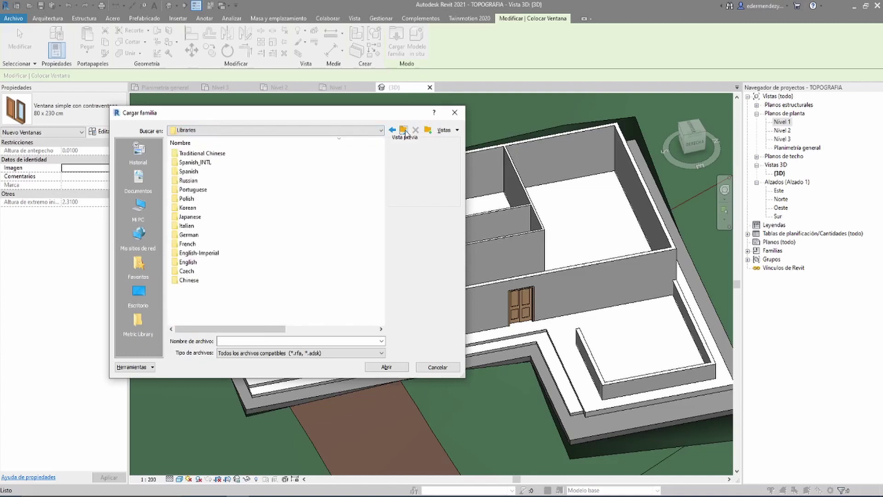
pyautogui.doubleClick(194, 262)
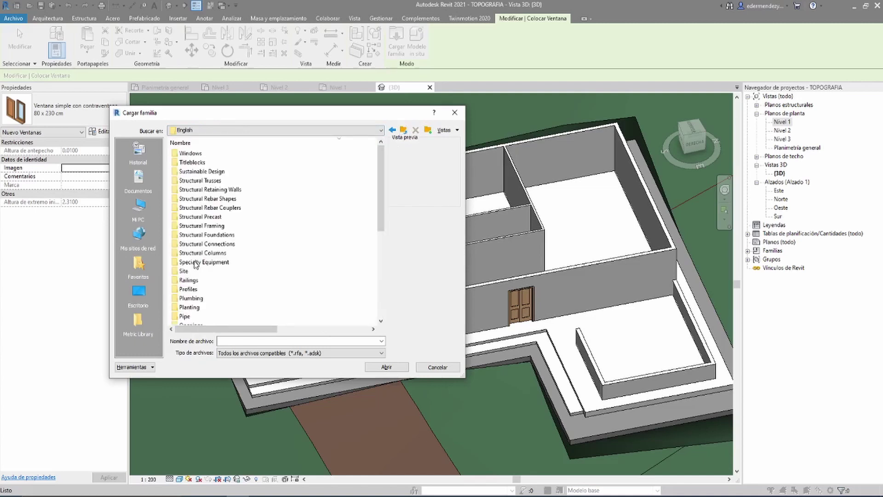
pyautogui.click(193, 155)
pyautogui.doubleClick(193, 155)
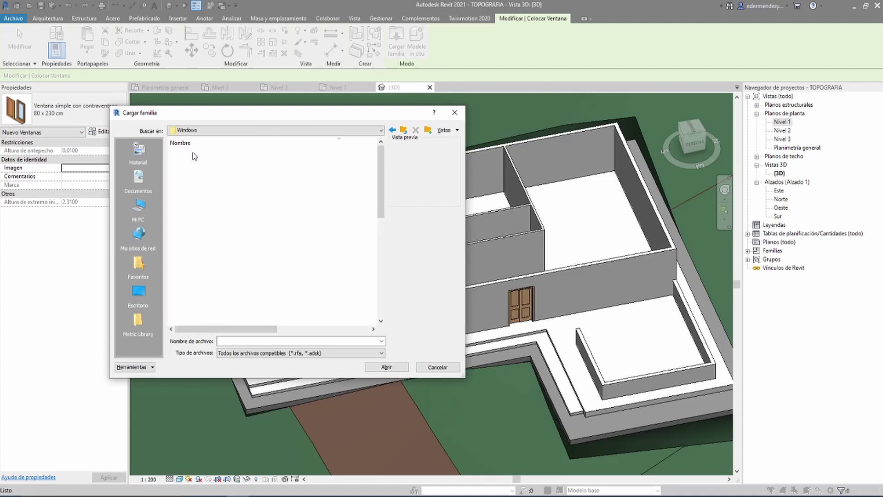
# Preview the window families in the English Windows folder, including M_Instance - Opening
pyautogui.click(195, 162)
pyautogui.press('Down')
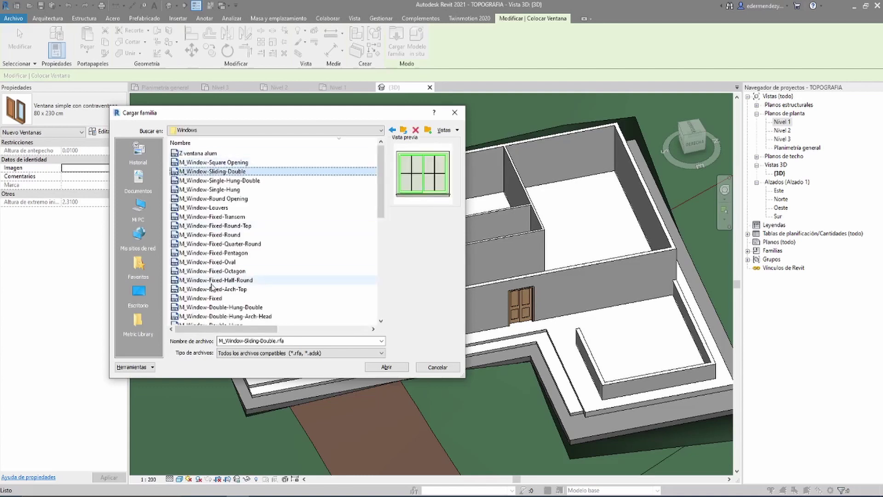
pyautogui.press('Down')
pyautogui.press('Down')
pyautogui.press('Down')
pyautogui.press('Down')
pyautogui.press('Down')
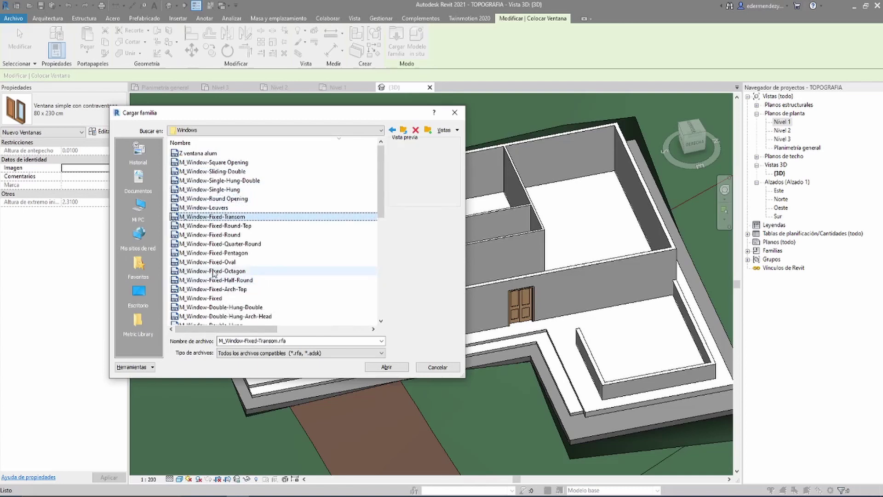
pyautogui.press('Down')
pyautogui.press('Down')
pyautogui.press('Down')
pyautogui.press('Down')
pyautogui.press('Down')
pyautogui.press('Down')
pyautogui.press('Down')
pyautogui.press('Down')
pyautogui.press('Up')
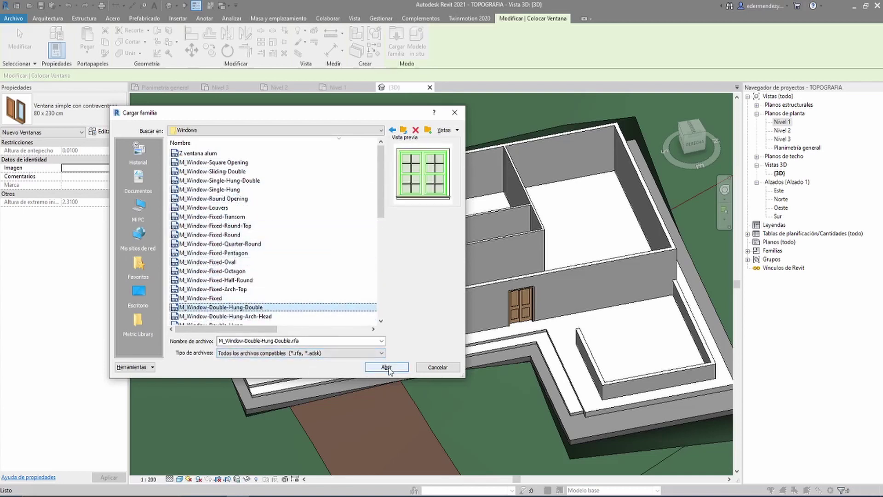
pyautogui.scroll(-3, 241, 285)
pyautogui.scroll(-3, 241, 289)
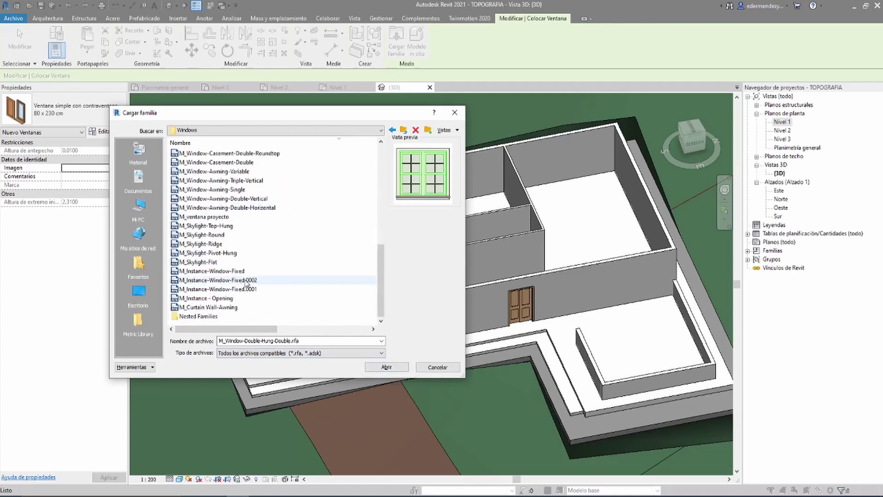
pyautogui.click(241, 288)
pyautogui.click(221, 198)
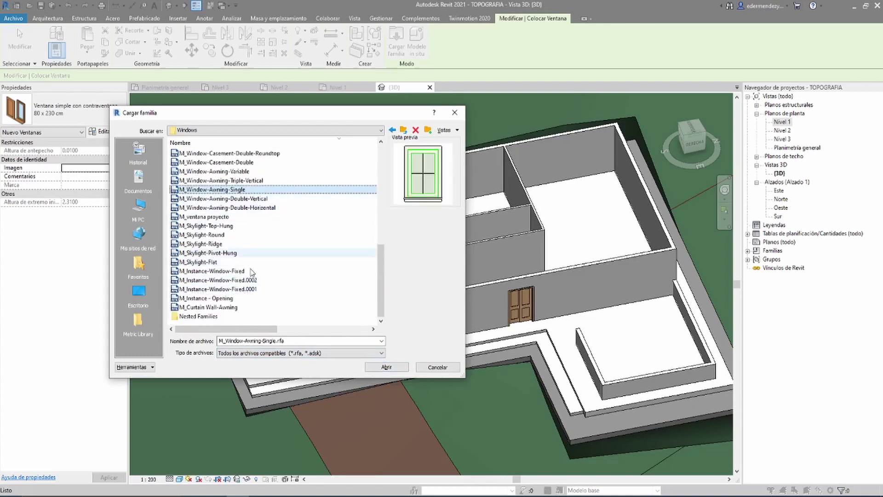
pyautogui.click(232, 298)
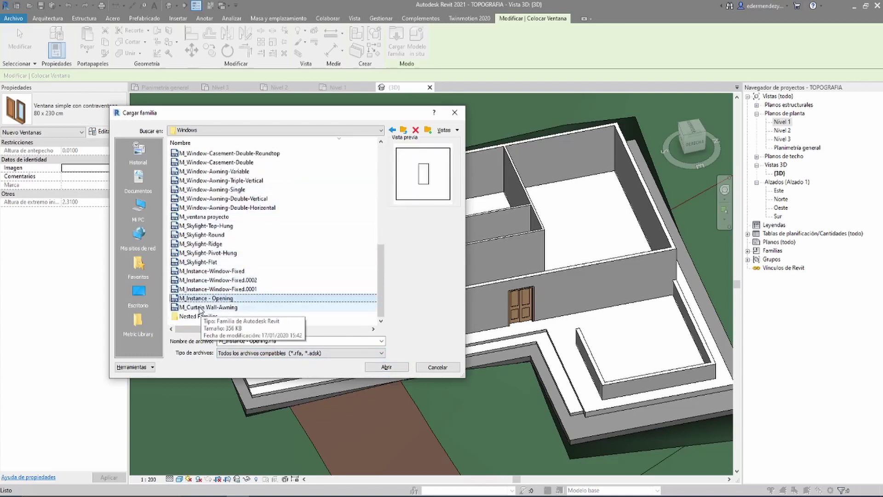
# Select M_Window-Double-Hung-Double.rfa and open it for loading
pyautogui.click(256, 198)
pyautogui.press('Up')
pyautogui.press('Up')
pyautogui.press('Up')
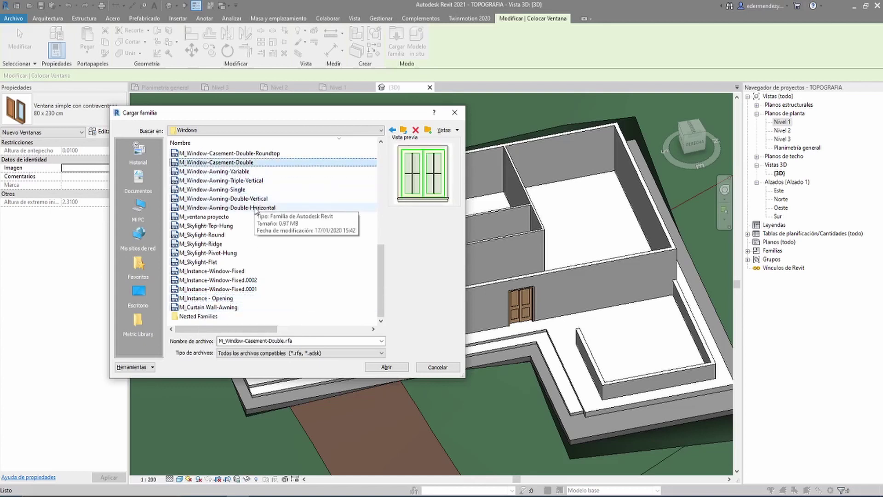
pyautogui.press('Up')
pyautogui.press('Up')
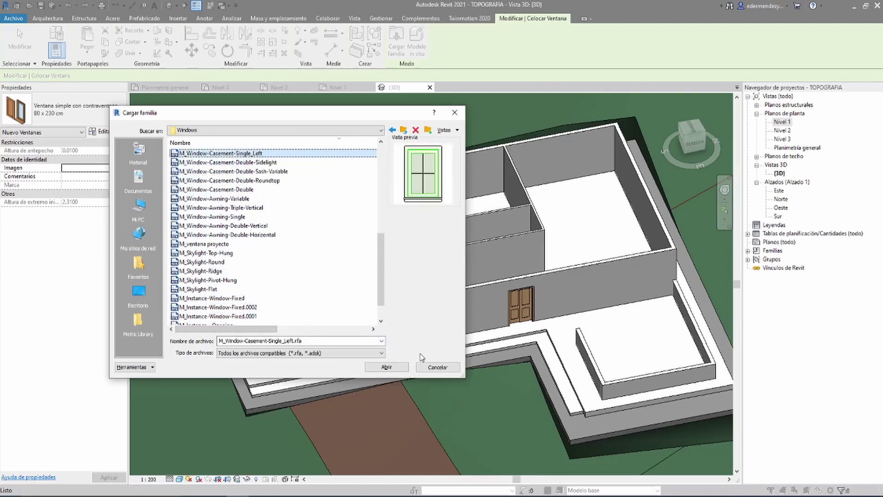
pyautogui.press('Up')
pyautogui.press('Up')
pyautogui.press('Up')
pyautogui.press('Up')
pyautogui.press('Up')
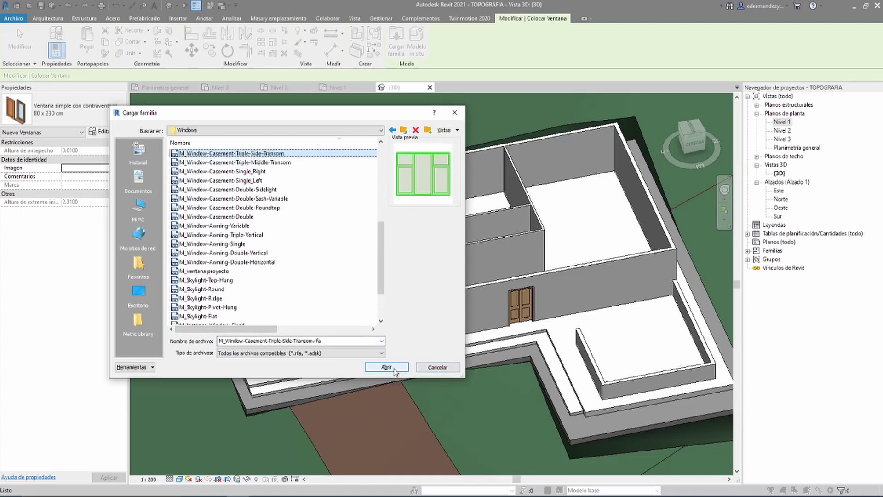
pyautogui.press('Up')
pyautogui.press('Up')
pyautogui.press('Up')
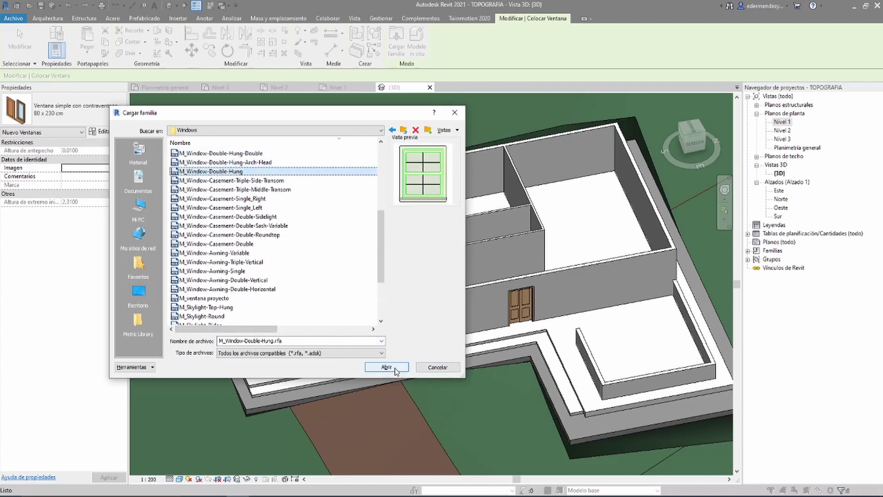
pyautogui.press('Up')
pyautogui.press('Up')
pyautogui.press('Down')
pyautogui.press('Down')
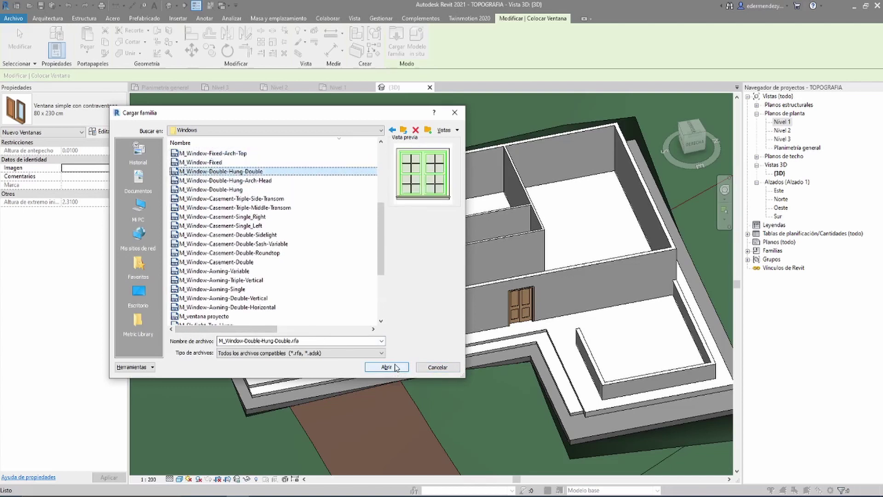
pyautogui.click(394, 368)
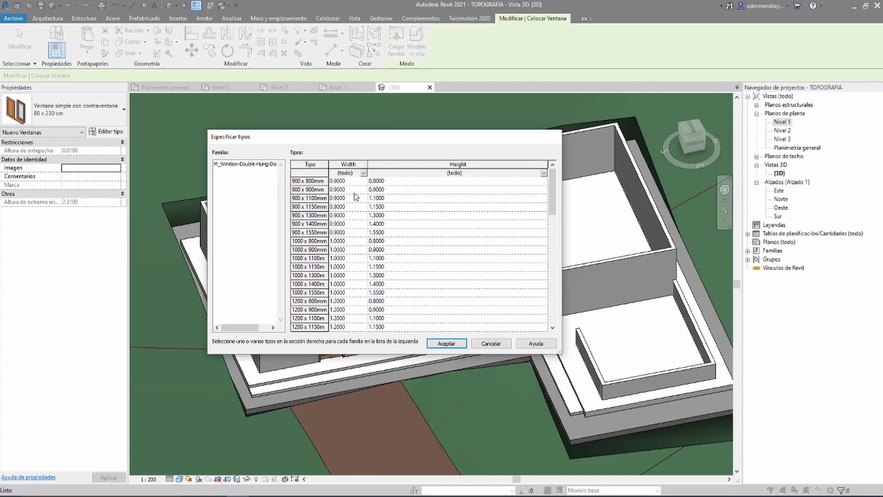
# Load only the 1900 x 1550mm type of the double-hung window
pyautogui.scroll(-8, 346, 293)
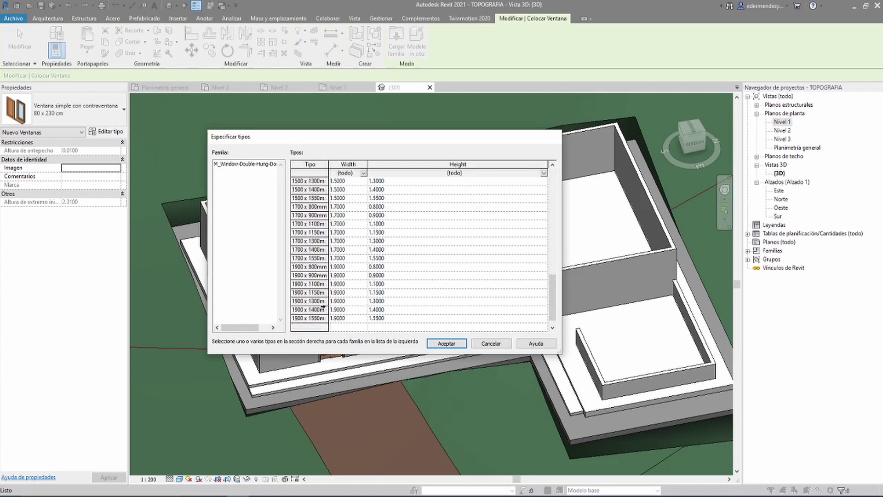
pyautogui.click(310, 318)
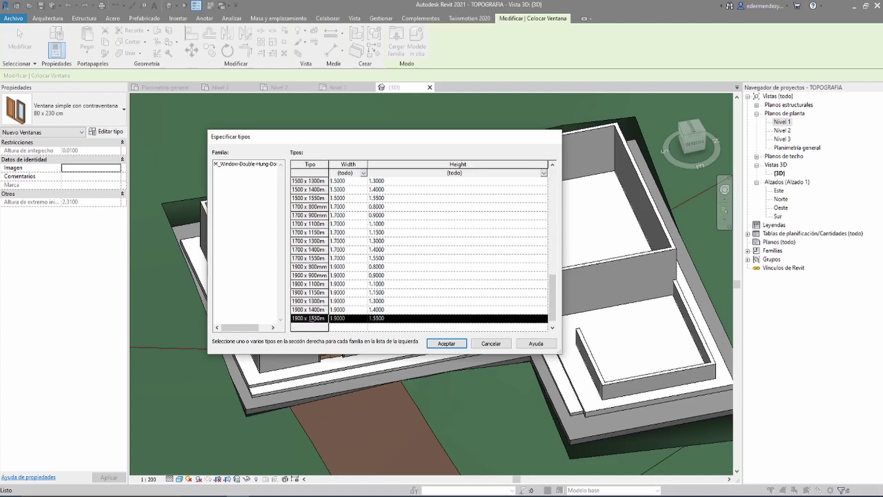
pyautogui.click(455, 346)
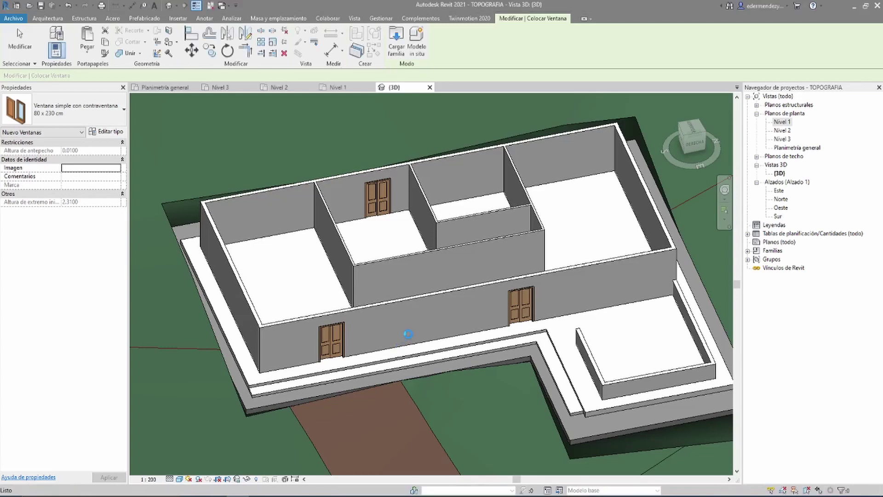
# Insert the 1900 x 1550mm double-hung window into the front wall between the sliding doors
pyautogui.scroll(4, 418, 337)
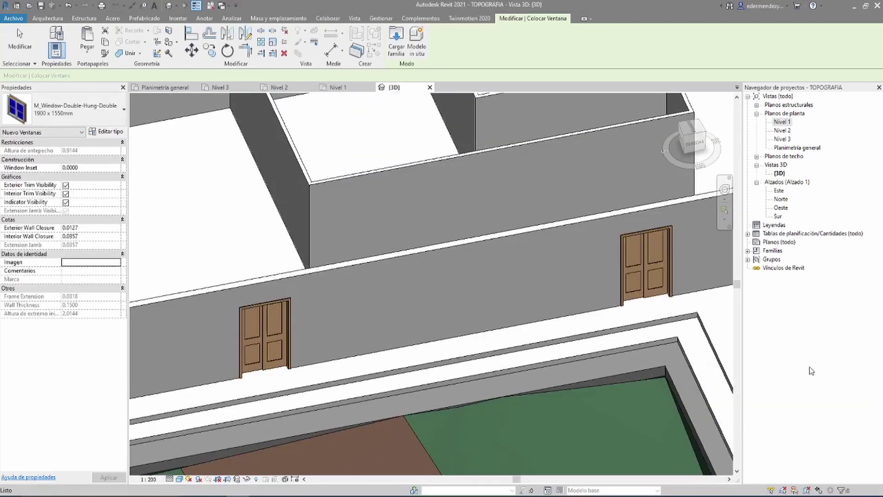
pyautogui.scroll(-4, 407, 305)
pyautogui.scroll(3, 407, 304)
pyautogui.scroll(2, 407, 304)
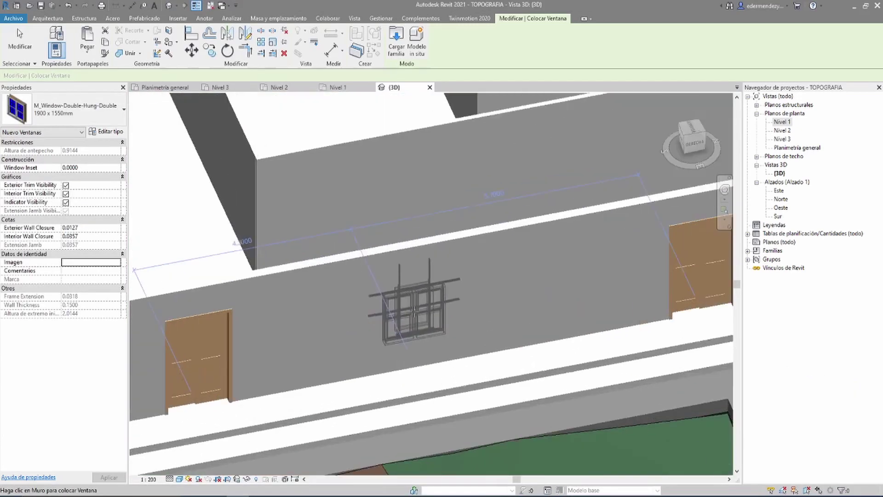
pyautogui.scroll(1, 407, 304)
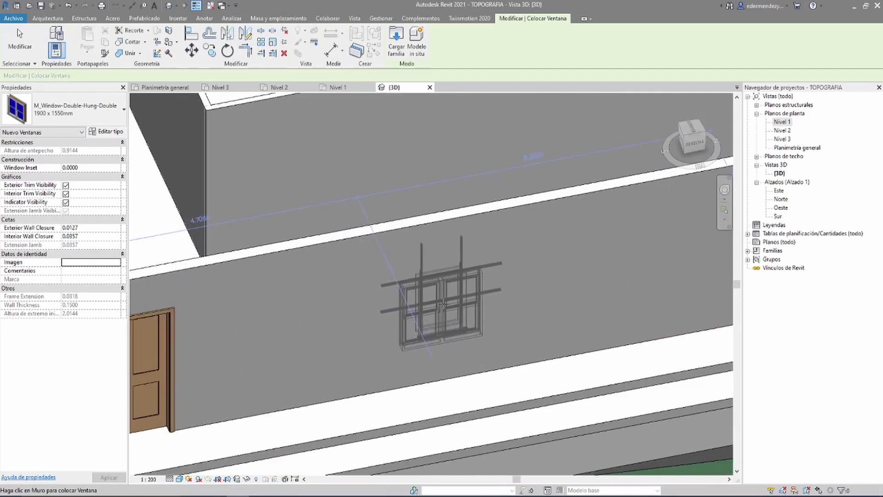
pyautogui.scroll(-3, 398, 297)
pyautogui.click(400, 301)
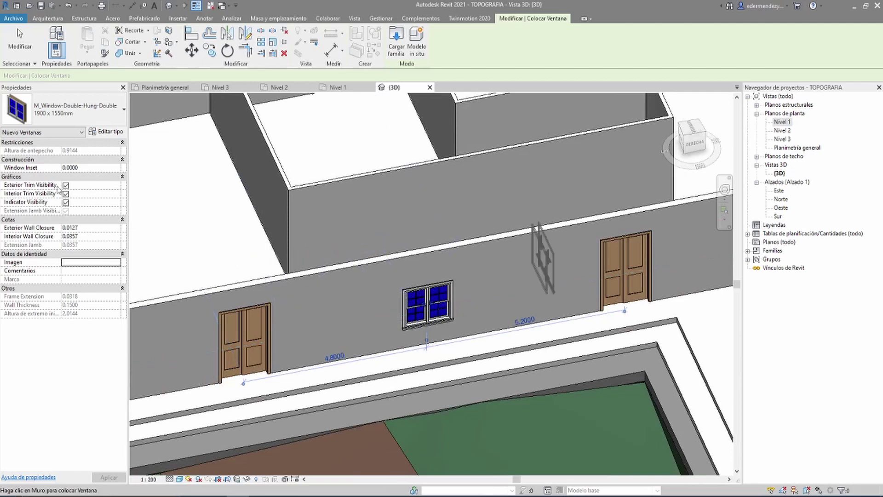
pyautogui.scroll(5, 428, 301)
pyautogui.press('Escape')
pyautogui.press('Escape')
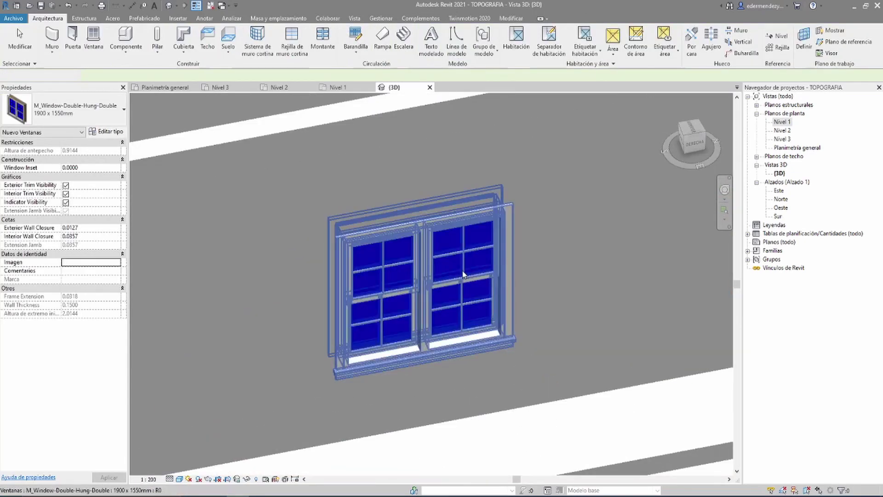
pyautogui.moveTo(461, 273)
pyautogui.keyDown('shift'); pyautogui.mouseDown(button='middle')
pyautogui.moveTo(463, 300)
pyautogui.moveTo(431, 295)
pyautogui.moveTo(377, 241)
pyautogui.mouseUp(button='middle'); pyautogui.keyUp('shift')
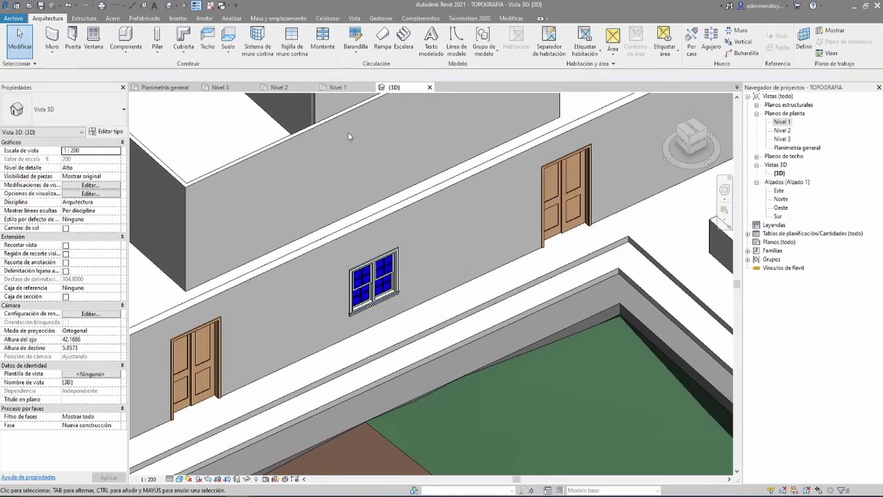
pyautogui.click(377, 276)
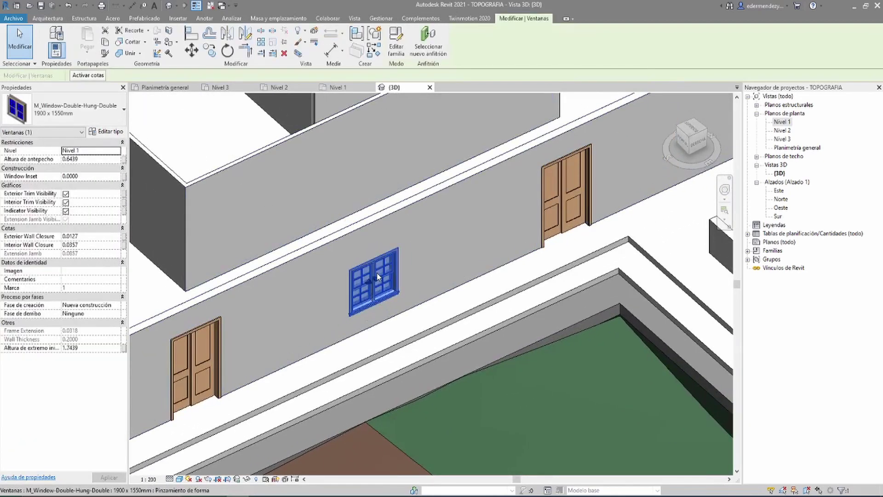
pyautogui.click(59, 115)
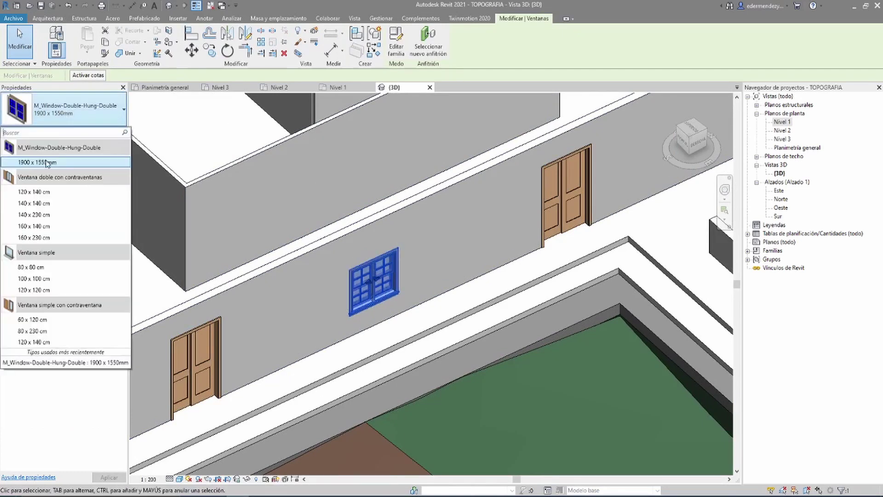
pyautogui.press('Escape')
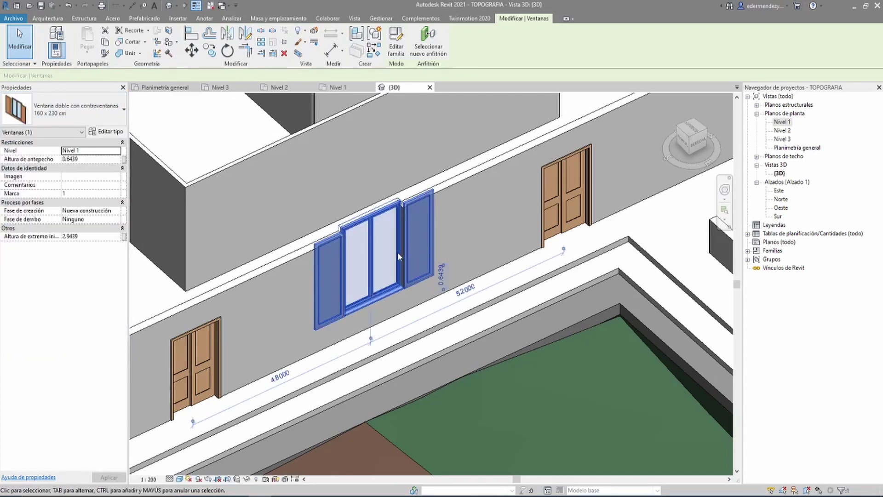
# Adjust the 160 x 230 cm shuttered window's temporary dimensions (5.2000 / 4.8000), then orbit out over the floor
pyautogui.scroll(2, 377, 259)
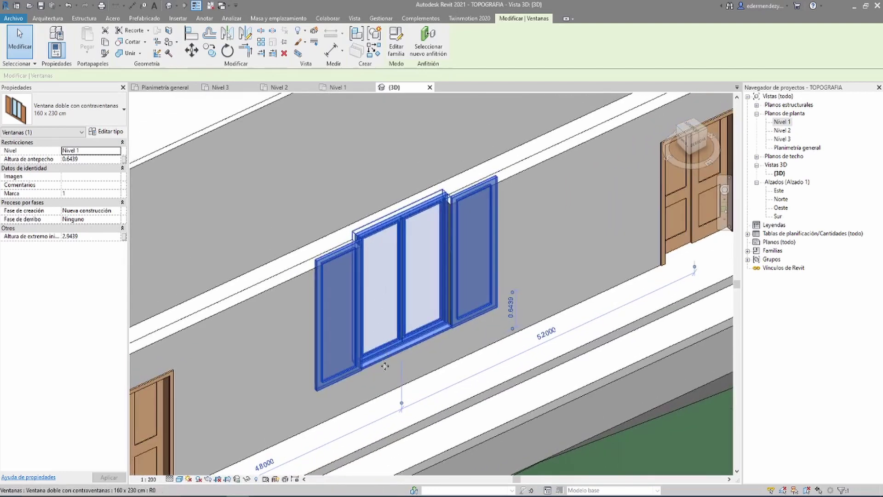
pyautogui.click(79, 159)
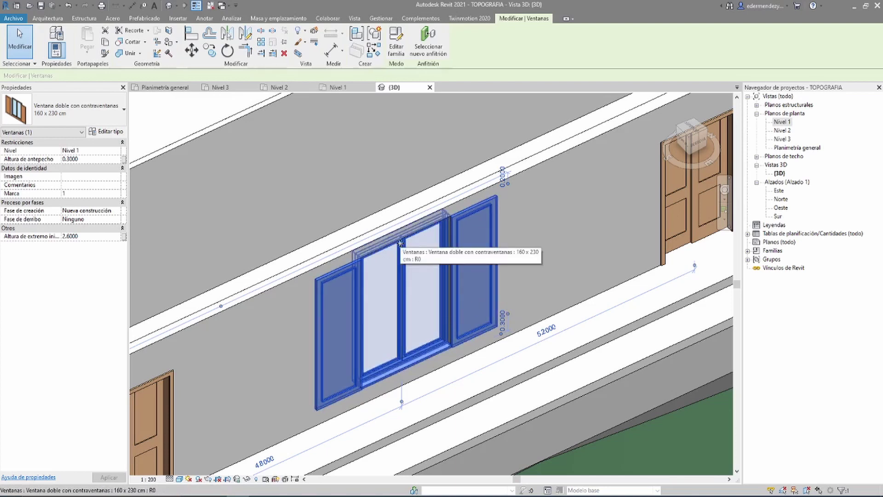
pyautogui.scroll(-1, 400, 243)
pyautogui.scroll(-3, 395, 277)
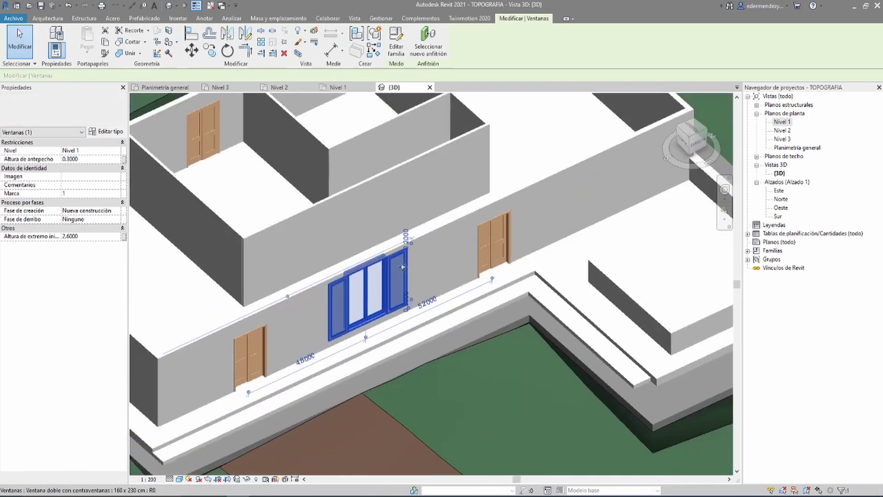
pyautogui.scroll(-2, 498, 256)
pyautogui.keyDown('shift'); pyautogui.moveTo(498, 256); pyautogui.dragTo(443, 255, button='middle'); pyautogui.keyUp('shift')
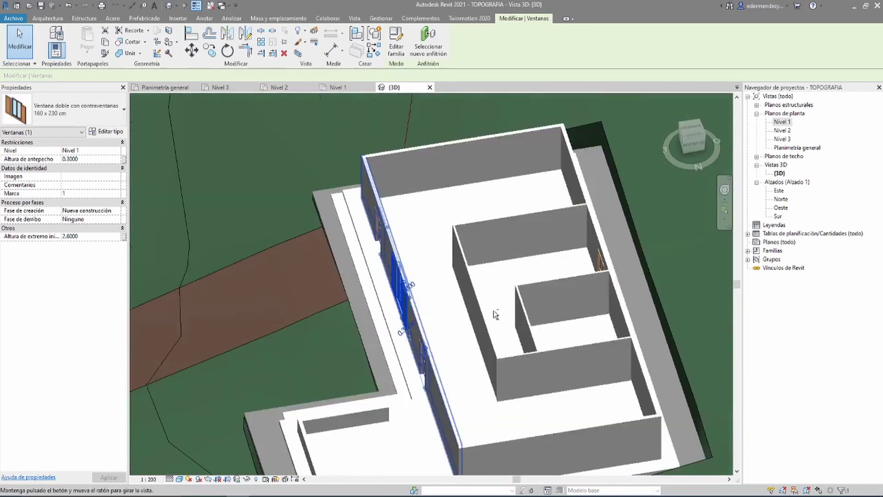
pyautogui.scroll(3, 444, 255)
pyautogui.scroll(-3, 443, 255)
pyautogui.keyDown('shift'); pyautogui.moveTo(291, 258); pyautogui.dragTo(359, 187, button='middle'); pyautogui.keyUp('shift')
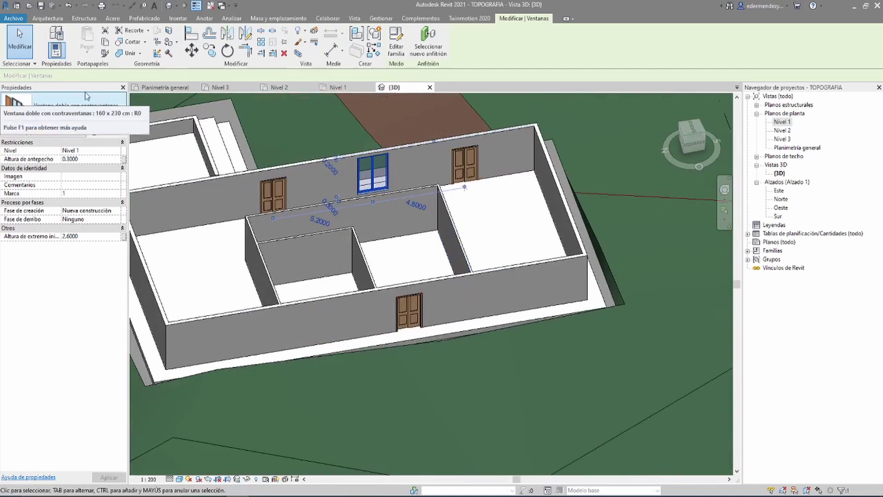
# Confirm the window is the 160 x 230 cm shuttered double type, then clear selection
pyautogui.click(95, 117)
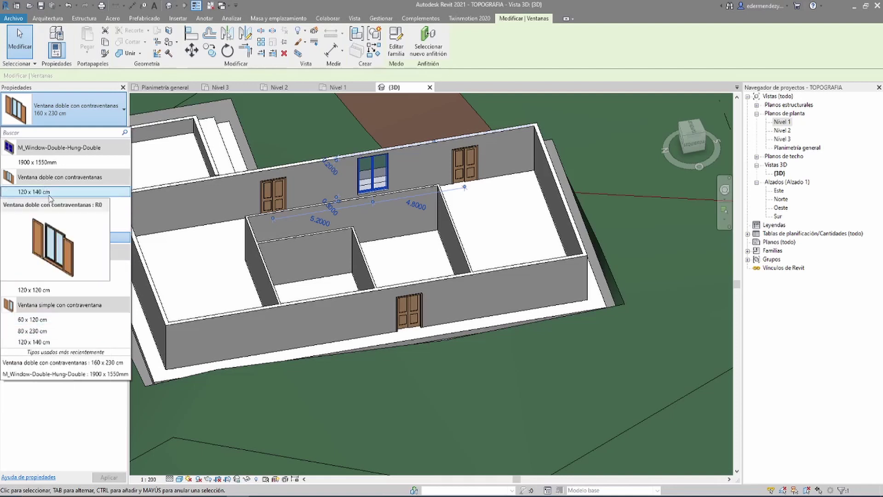
pyautogui.click(46, 237)
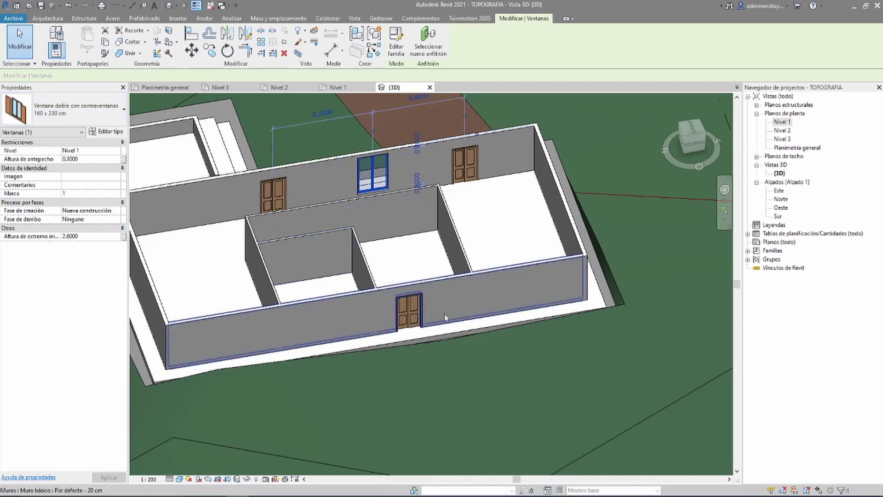
pyautogui.click(479, 307)
pyautogui.press('Escape')
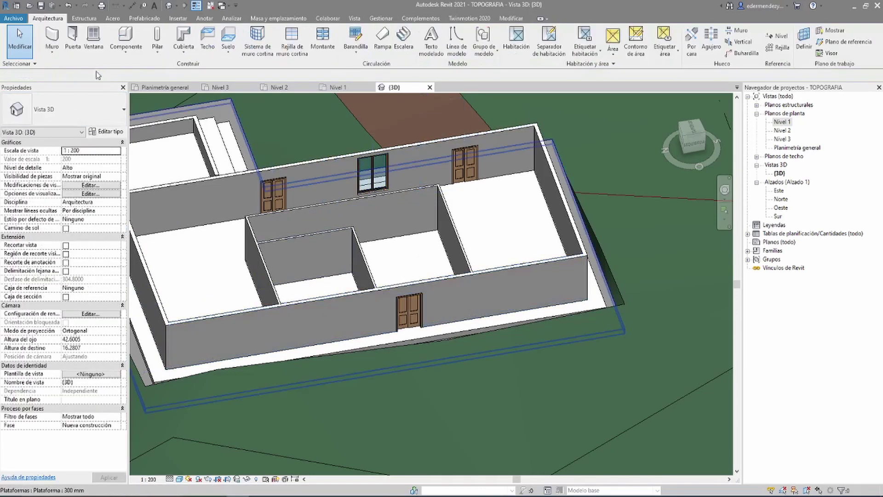
# Resume placing Ventana doble con contraventanas 160 x 230 cm windows, zoomed to the front wall
pyautogui.click(93, 39)
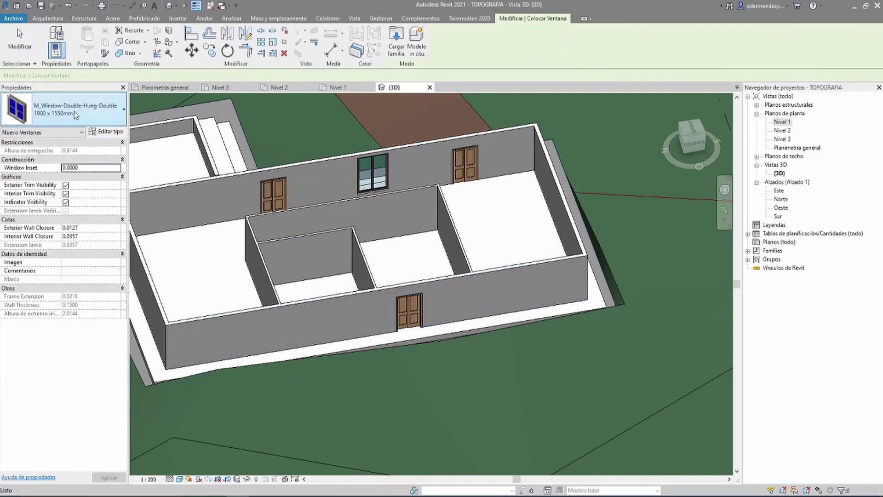
pyautogui.click(76, 113)
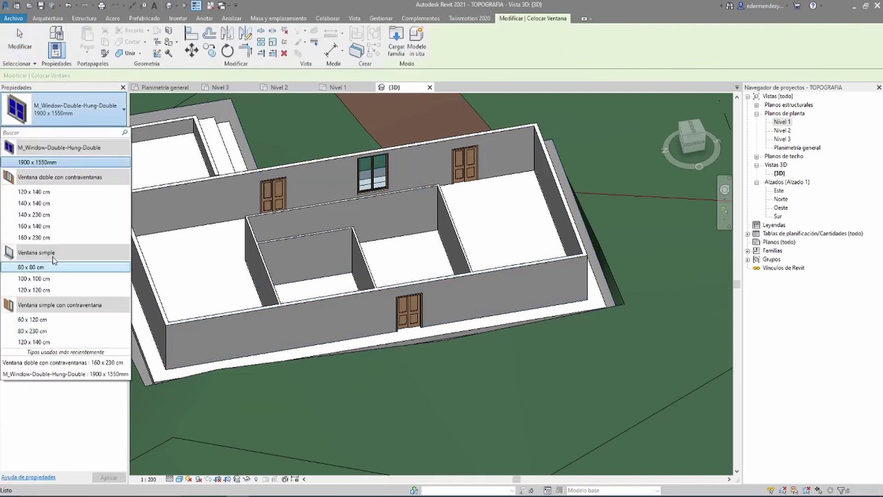
pyautogui.click(34, 237)
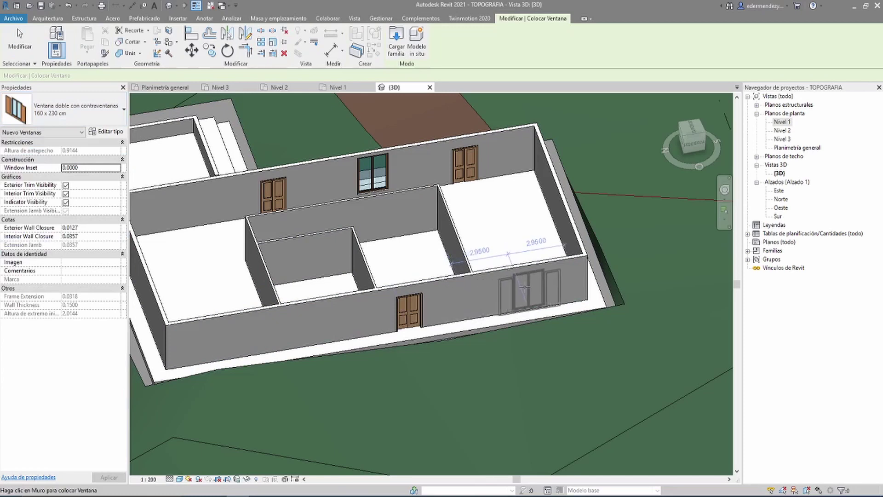
pyautogui.scroll(3, 505, 294)
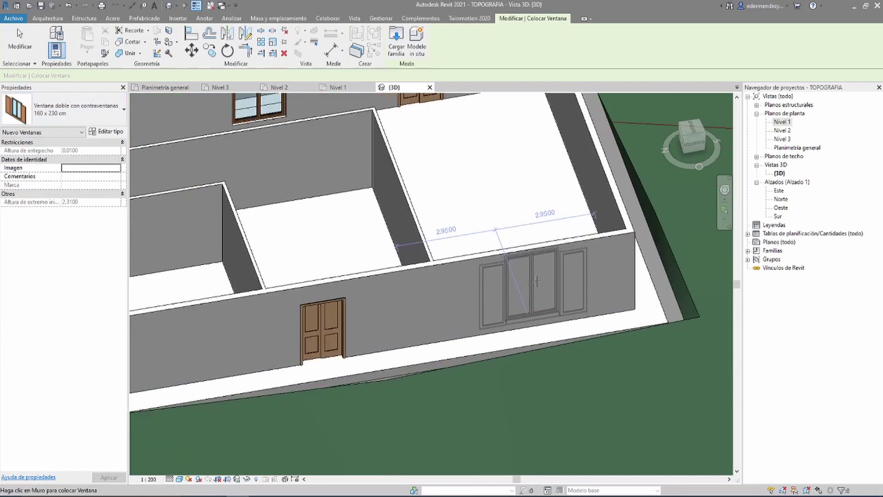
pyautogui.scroll(2, 536, 282)
pyautogui.scroll(1, 533, 281)
pyautogui.scroll(-1, 529, 282)
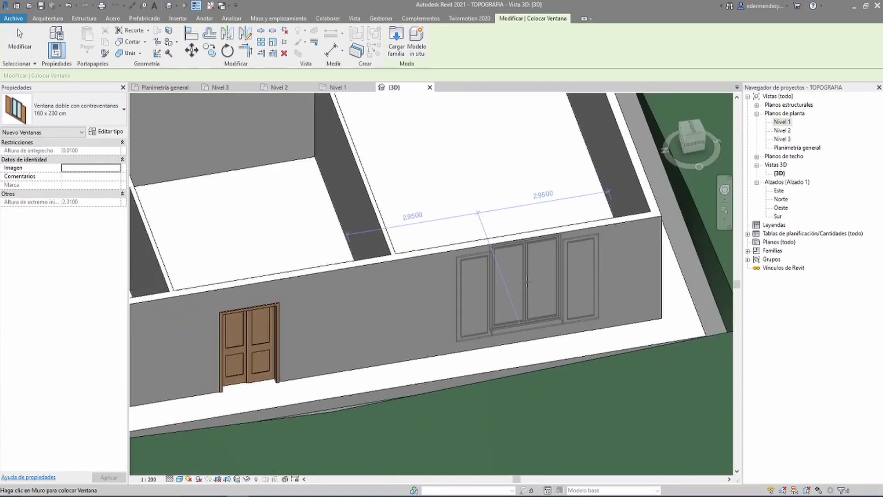
pyautogui.scroll(1, 528, 281)
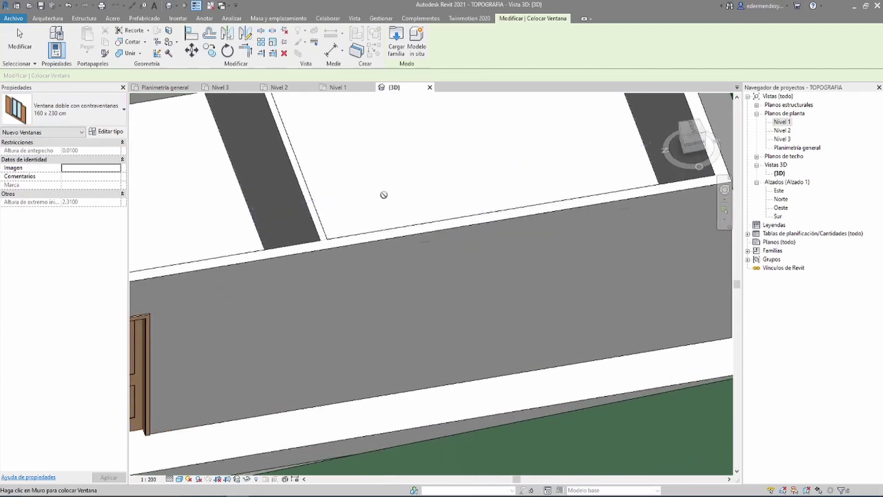
# Switch to the Nivel 1 floor plan and frame grids A to E
pyautogui.click(335, 88)
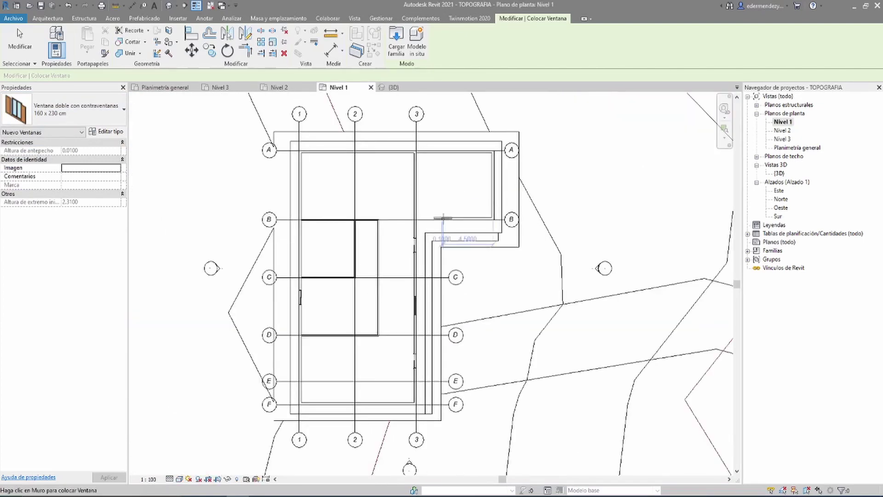
pyautogui.scroll(3, 277, 209)
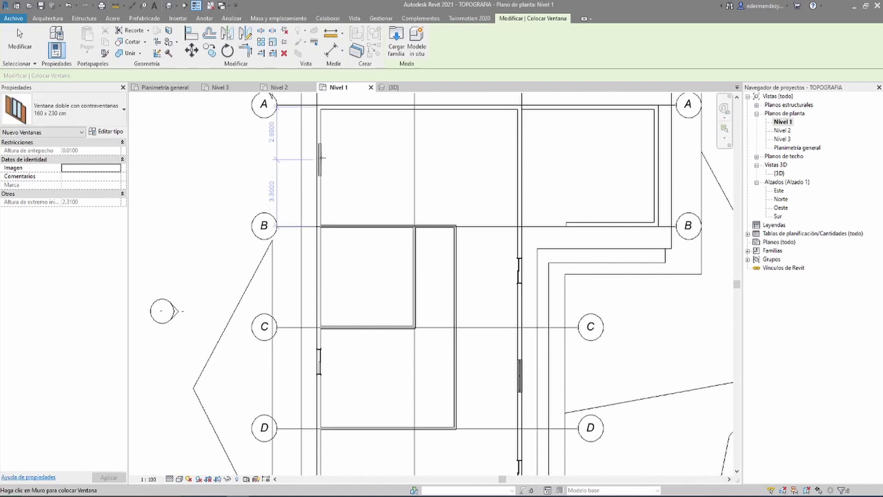
pyautogui.scroll(1, 320, 158)
pyautogui.scroll(1, 325, 171)
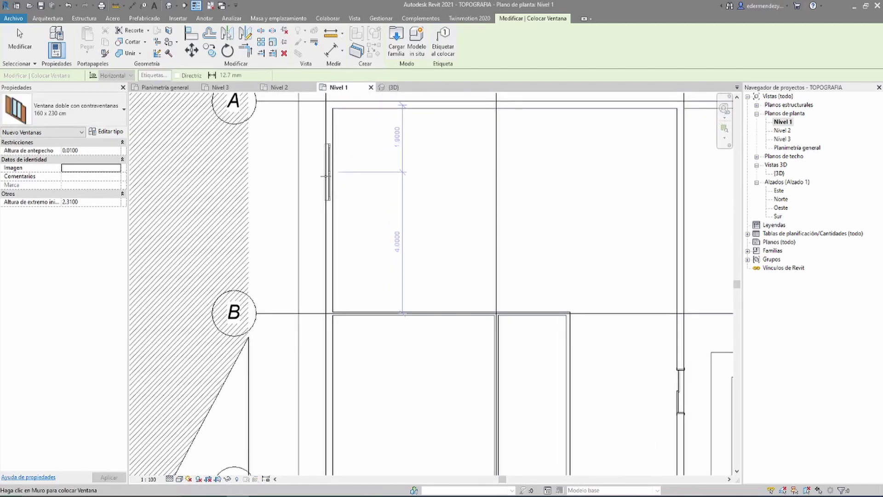
pyautogui.scroll(-3, 359, 202)
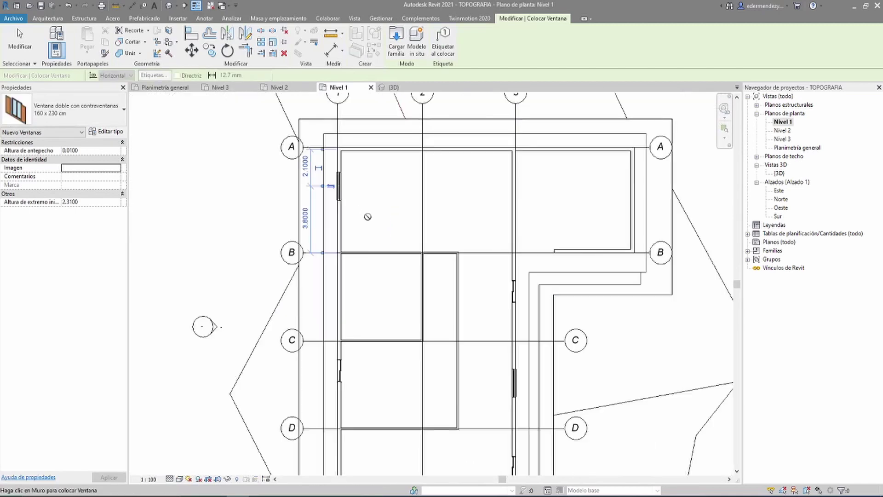
pyautogui.moveTo(330, 184); pyautogui.dragTo(323, 137, button='middle')
pyautogui.scroll(4, 323, 138)
pyautogui.scroll(1, 331, 178)
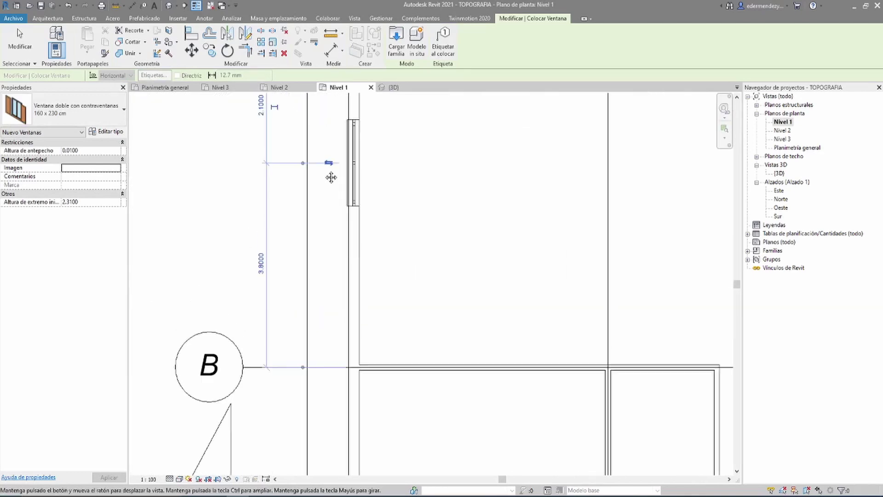
pyautogui.scroll(-1, 328, 167)
pyautogui.scroll(-6, 370, 228)
pyautogui.scroll(2, 423, 322)
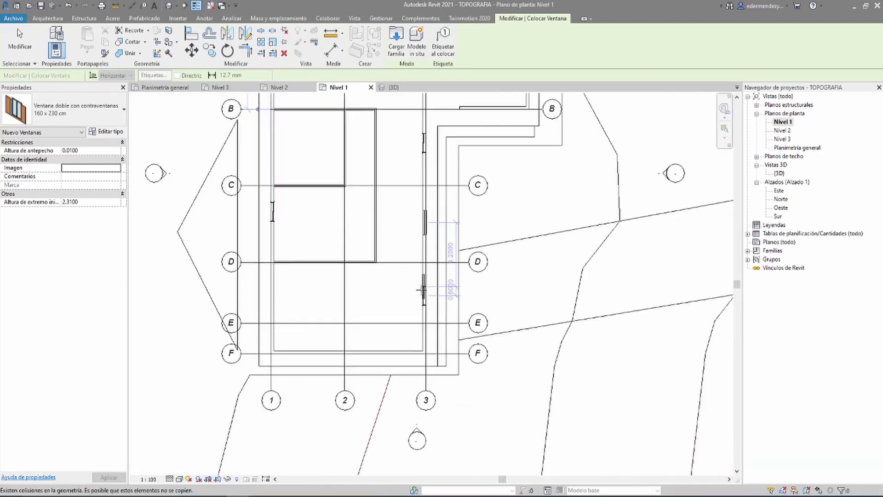
pyautogui.scroll(4, 427, 313)
# End window placement and select the door on the wall near grid 3
pyautogui.press('Escape')
pyautogui.click(427, 302)
pyautogui.scroll(2, 427, 302)
pyautogui.scroll(1, 414, 299)
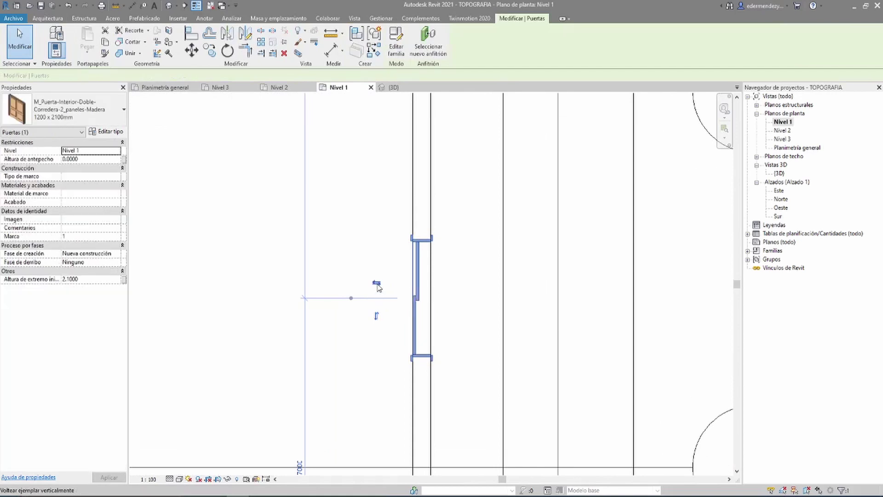
# Flip the grid-3 door to the wall's other side and inspect the window near grid C
pyautogui.click(378, 285)
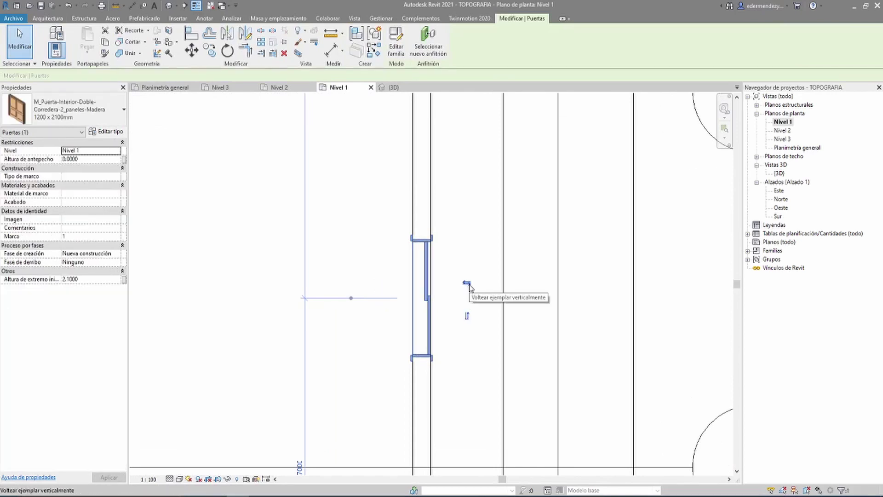
pyautogui.scroll(-2, 469, 286)
pyautogui.scroll(2, 424, 197)
pyautogui.click(424, 196)
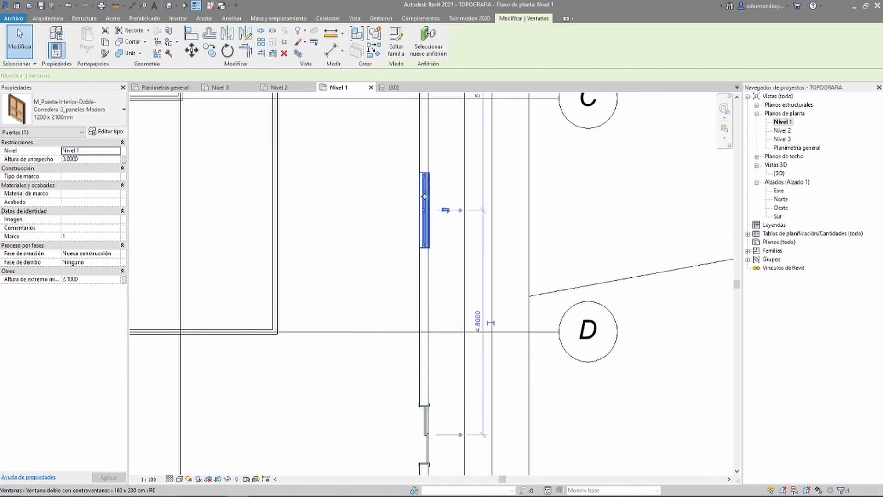
pyautogui.scroll(2, 424, 196)
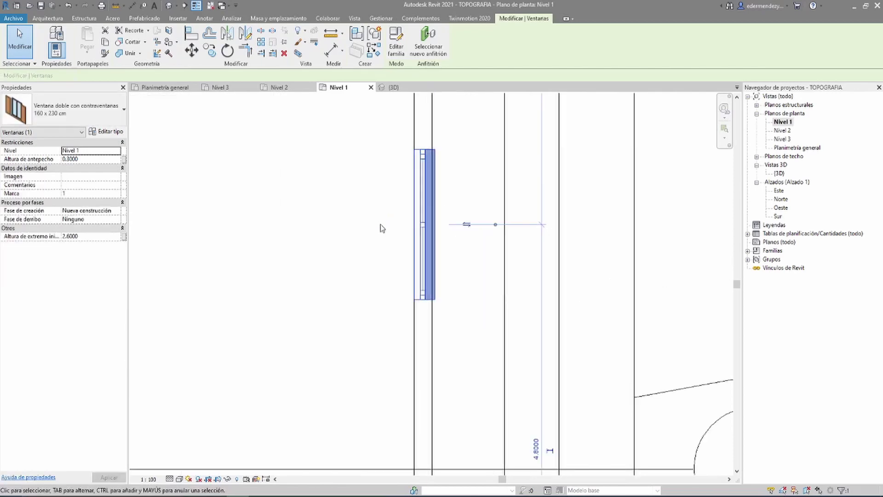
pyautogui.scroll(-3, 381, 227)
pyautogui.scroll(-3, 391, 229)
pyautogui.press('Escape')
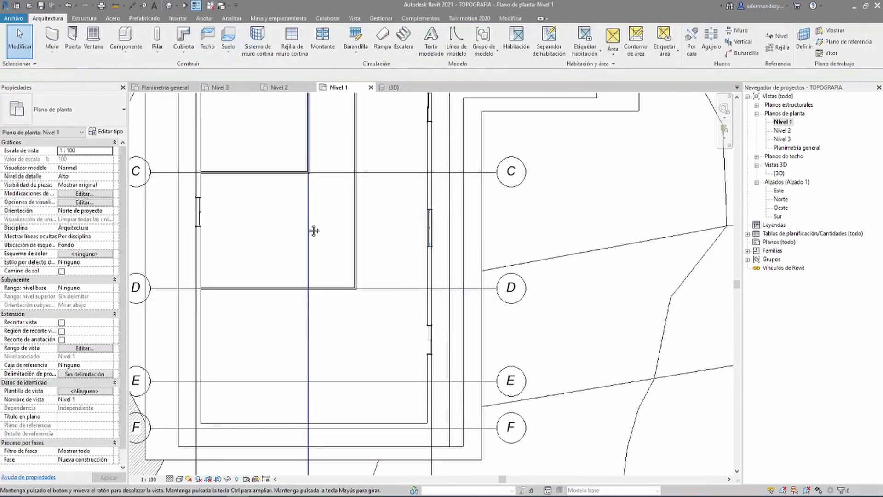
# Pan toward grid B and check another door's orientation
pyautogui.moveTo(314, 231); pyautogui.dragTo(371, 296, button='middle')
pyautogui.click(256, 275)
pyautogui.scroll(3, 257, 276)
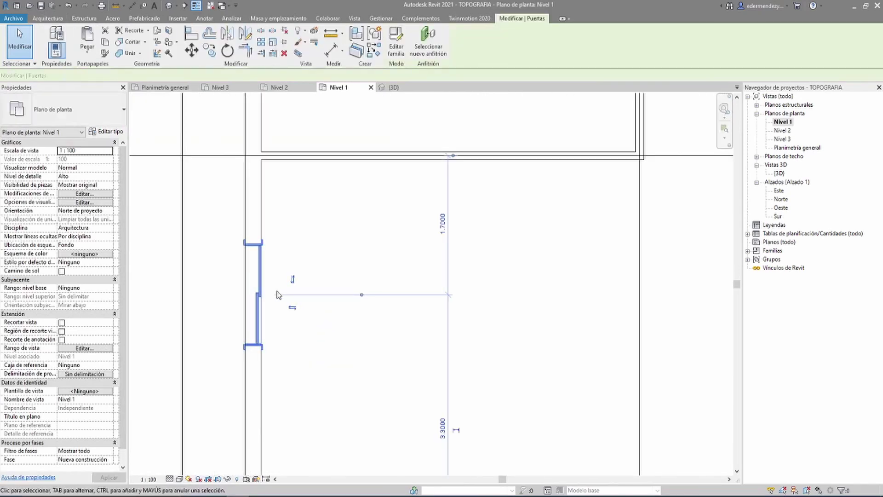
pyautogui.press('Escape')
pyautogui.scroll(-3, 322, 285)
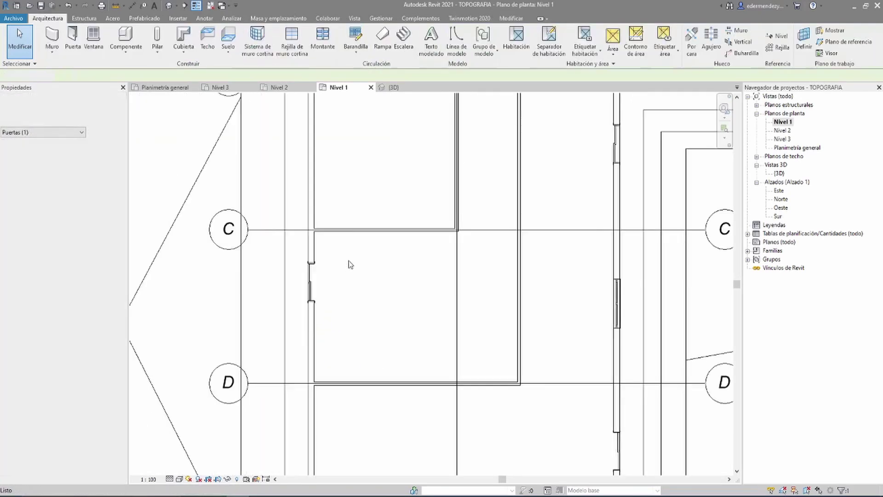
# In the 3D view, pull the interior wall's left end in, shortening it from 10.0000 to 7.8000
pyautogui.click(392, 89)
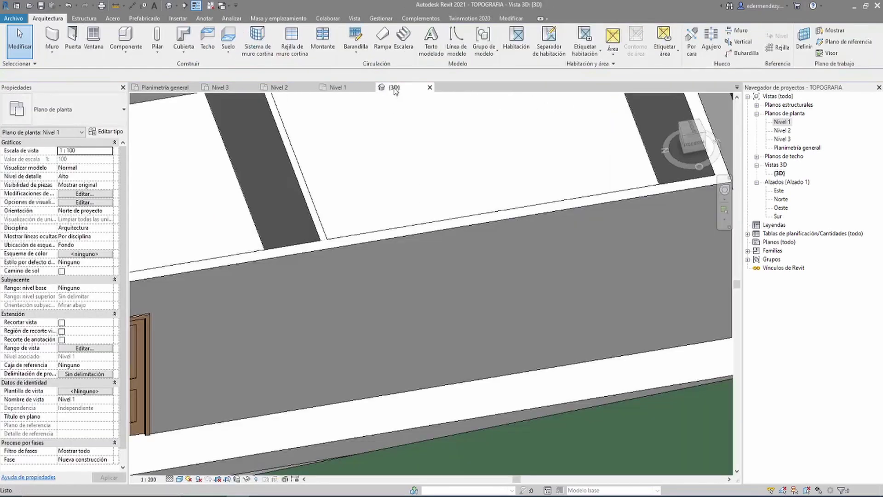
pyautogui.moveTo(285, 257)
pyautogui.keyDown('shift'); pyautogui.mouseDown(button='middle')
pyautogui.moveTo(307, 249)
pyautogui.moveTo(441, 278)
pyautogui.moveTo(307, 227)
pyautogui.moveTo(339, 275)
pyautogui.mouseUp(button='middle'); pyautogui.keyUp('shift')
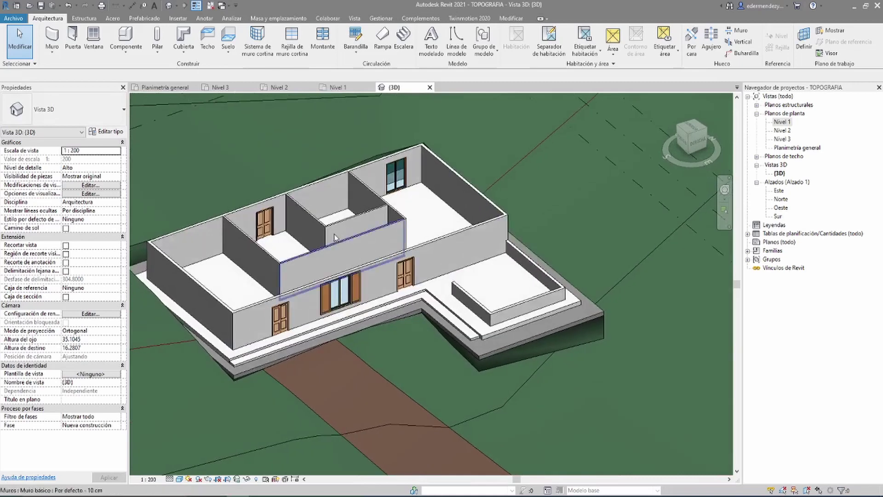
pyautogui.scroll(2, 313, 266)
pyautogui.scroll(2, 295, 271)
pyautogui.scroll(1, 276, 275)
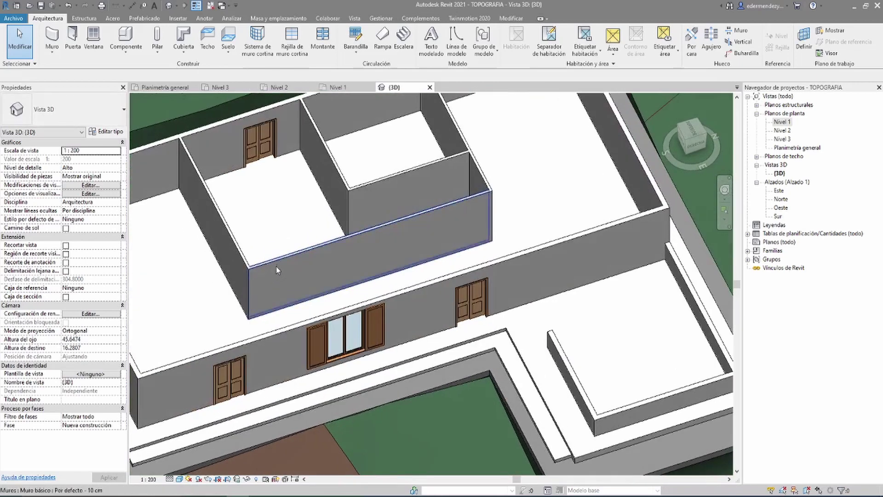
pyautogui.click(278, 262)
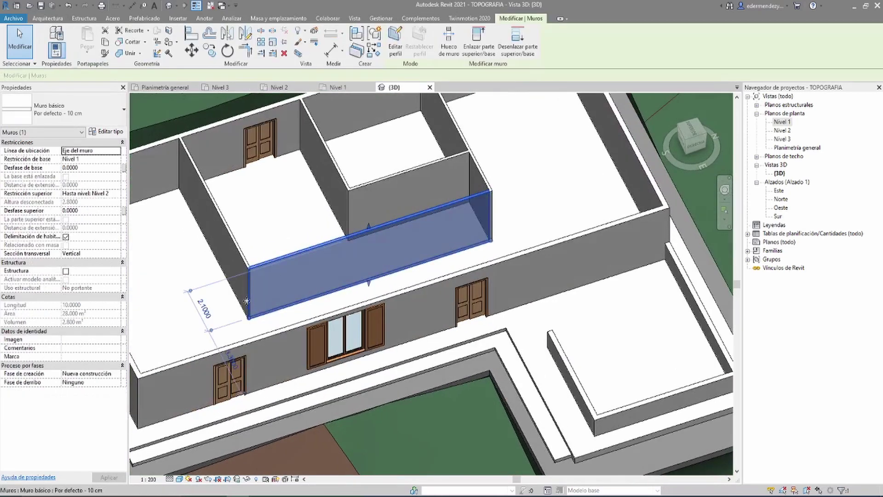
pyautogui.moveTo(250, 318); pyautogui.dragTo(302, 302)
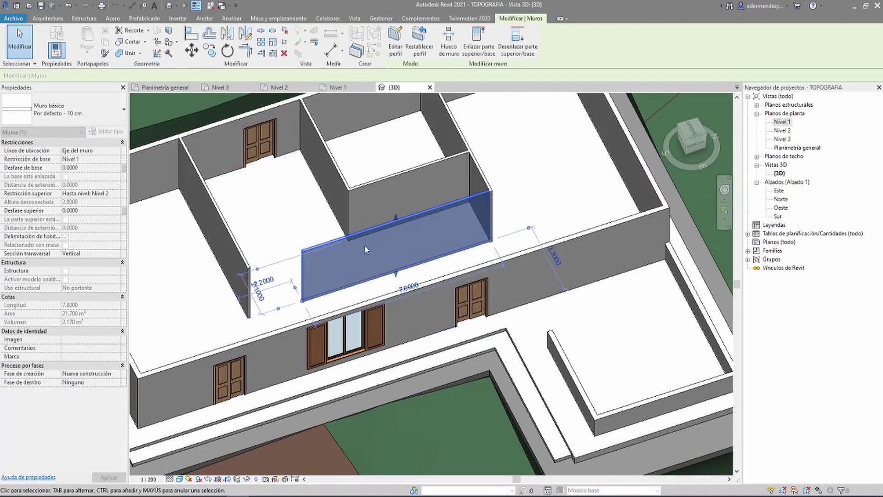
pyautogui.press('Escape')
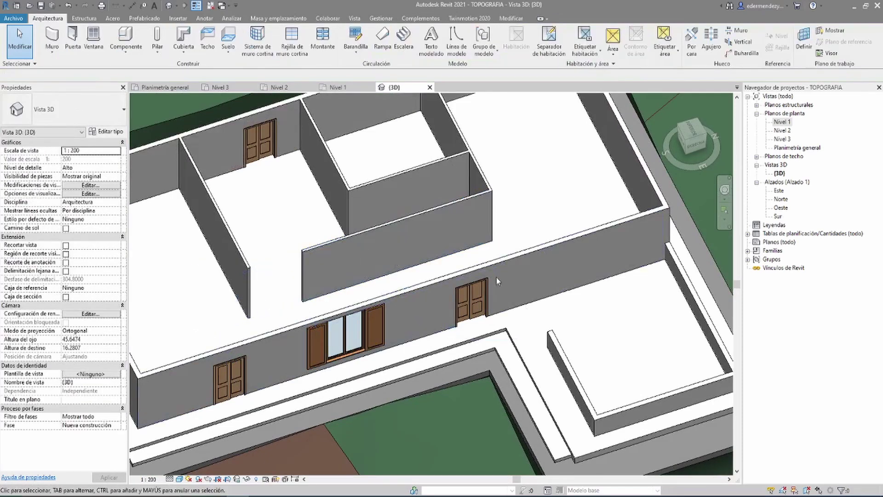
pyautogui.moveTo(496, 277); pyautogui.dragTo(469, 291, button='middle')
pyautogui.click(490, 305)
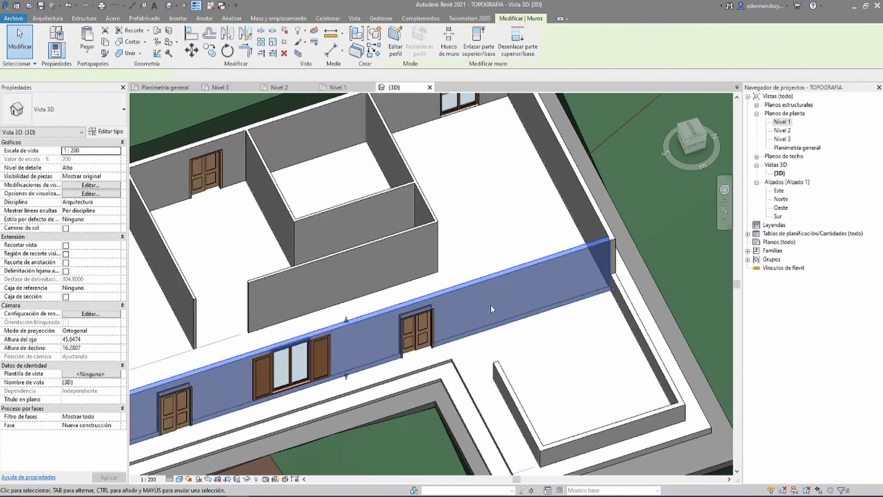
pyautogui.scroll(-3, 451, 311)
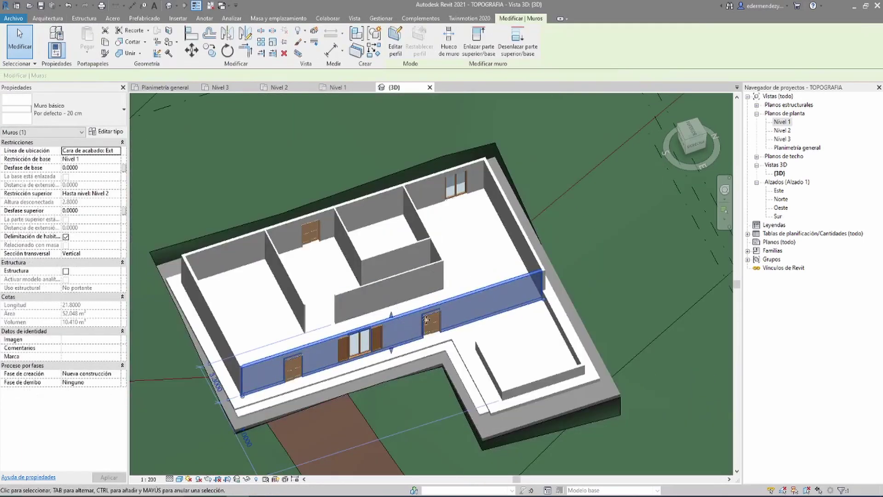
pyautogui.scroll(3, 426, 319)
pyautogui.press('Escape')
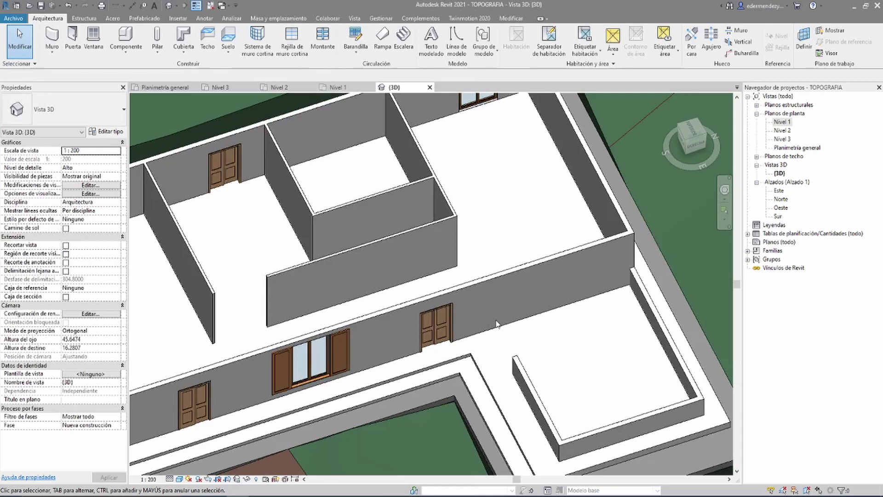
pyautogui.scroll(-3, 471, 302)
pyautogui.scroll(3, 459, 313)
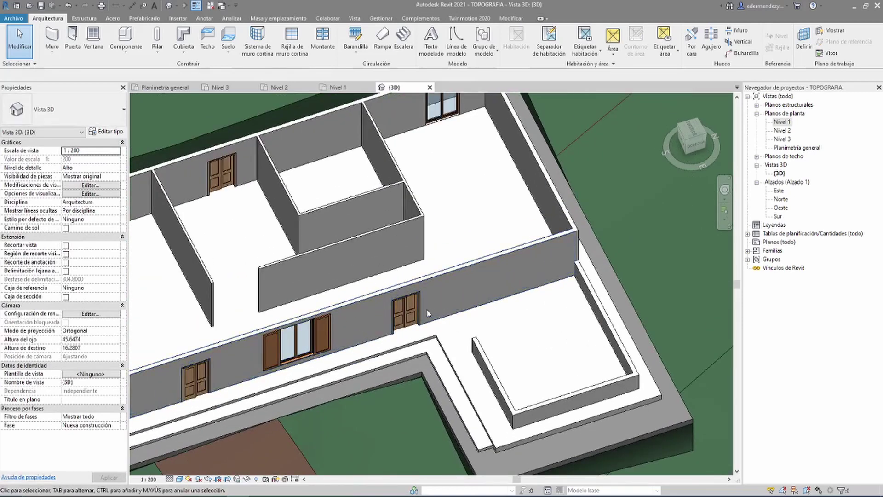
pyautogui.moveTo(426, 308)
pyautogui.mouseDown(button='middle')
pyautogui.moveTo(508, 286)
pyautogui.moveTo(468, 286)
pyautogui.mouseUp(button='middle')
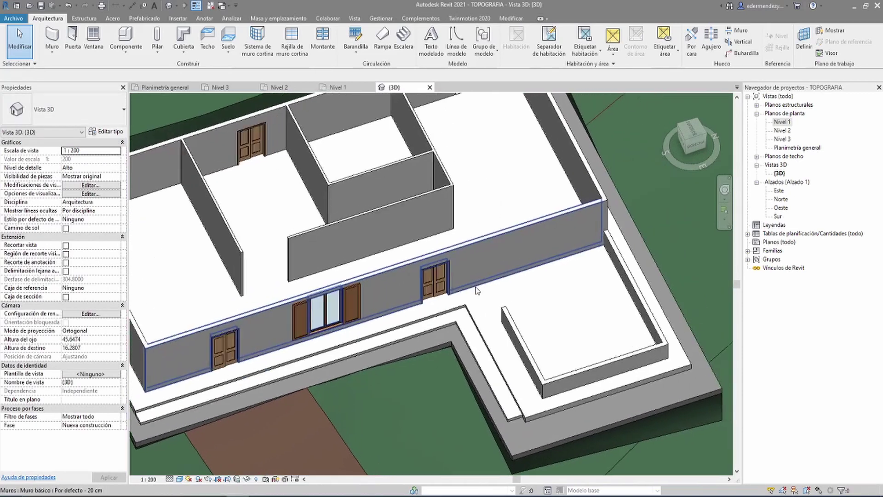
pyautogui.click(481, 262)
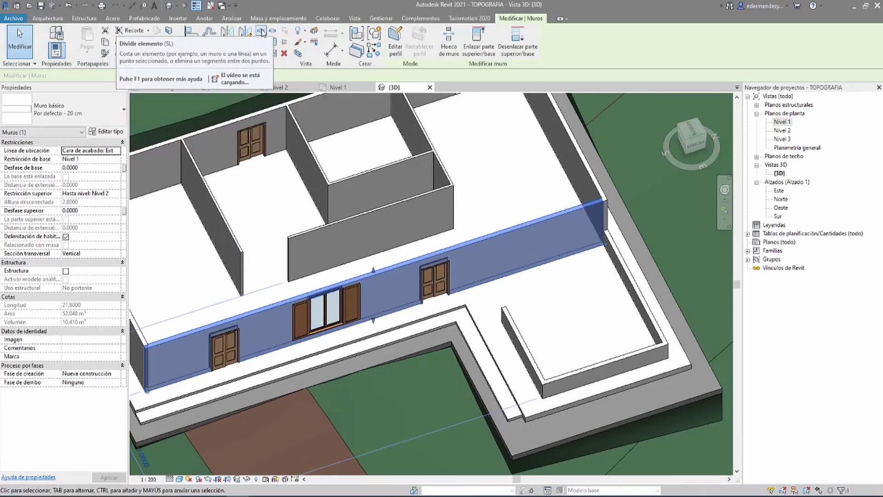
pyautogui.moveTo(261, 32)
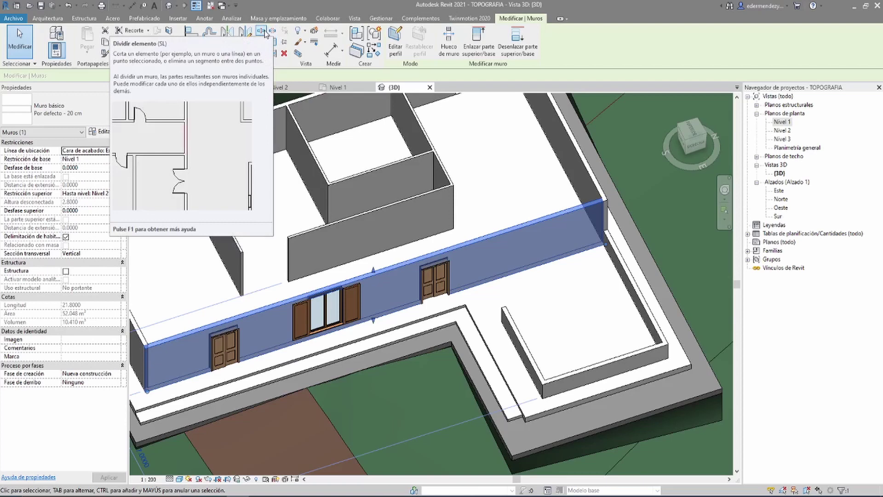
# Split the long front wall near its right end into a separate 5.8 m section
pyautogui.click(266, 32)
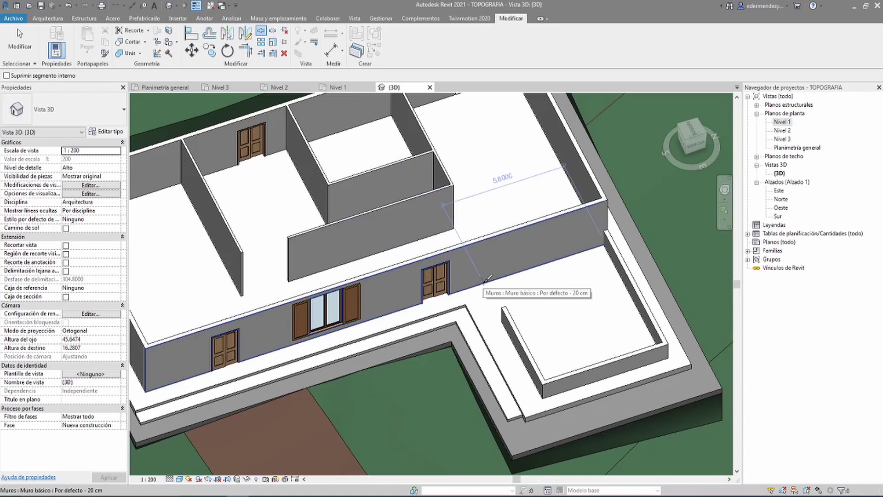
pyautogui.click(484, 282)
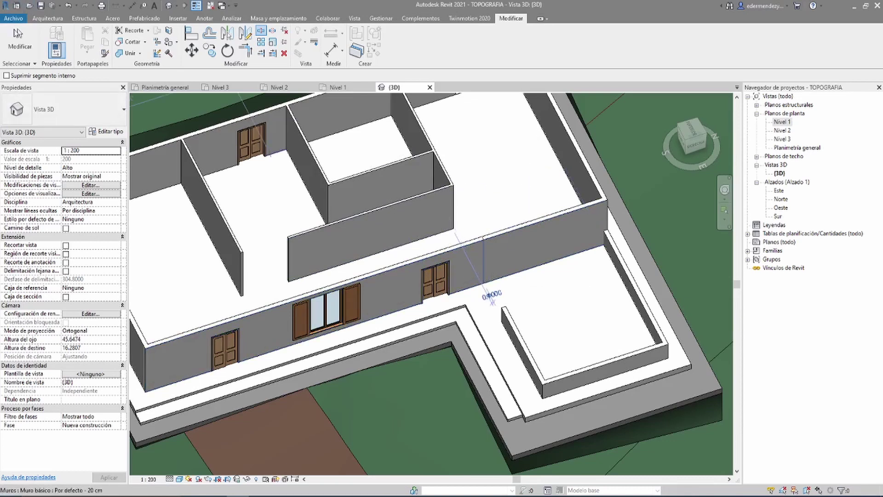
pyautogui.click(19, 38)
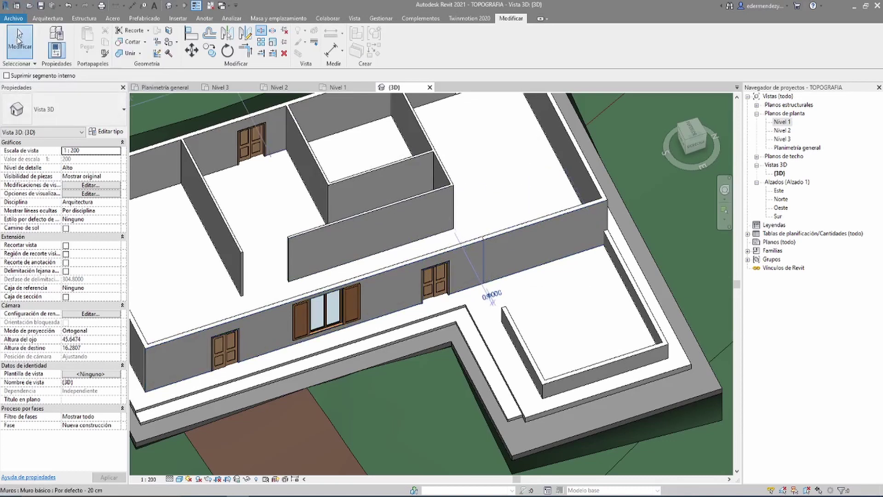
pyautogui.click(526, 225)
pyautogui.scroll(3, 524, 232)
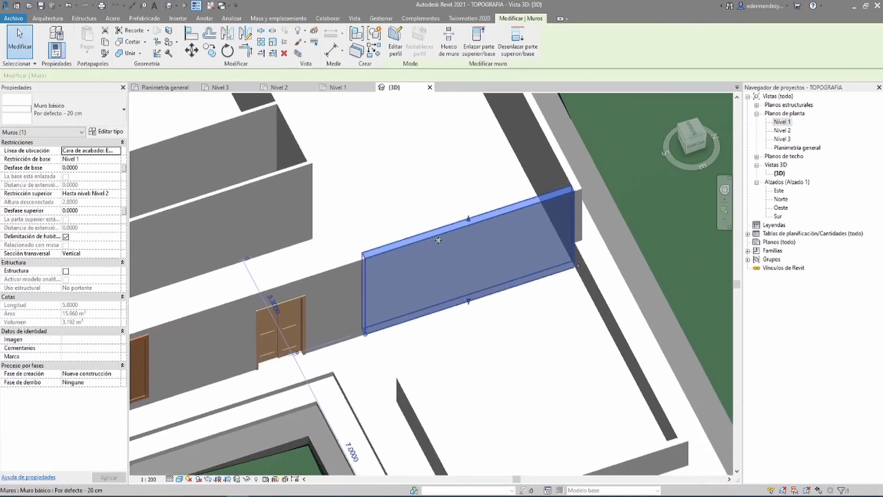
pyautogui.scroll(-3, 438, 240)
pyautogui.scroll(2, 455, 247)
pyautogui.scroll(1, 415, 246)
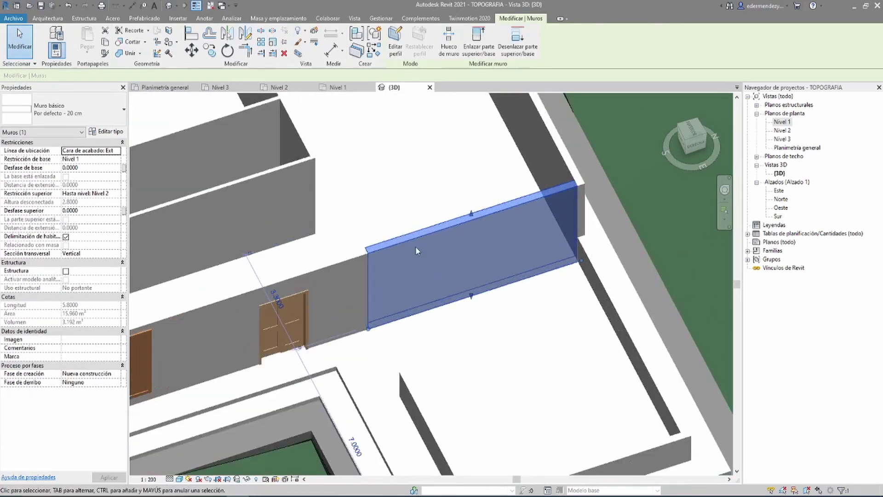
pyautogui.scroll(-3, 415, 247)
# Shorten the low terrace wall by dragging one of its ends inward
pyautogui.moveTo(452, 257)
pyautogui.keyDown('shift'); pyautogui.mouseDown(button='middle')
pyautogui.moveTo(357, 173)
pyautogui.moveTo(488, 256)
pyautogui.moveTo(510, 284)
pyautogui.moveTo(459, 268)
pyautogui.mouseUp(button='middle'); pyautogui.keyUp('shift')
pyautogui.click(510, 287)
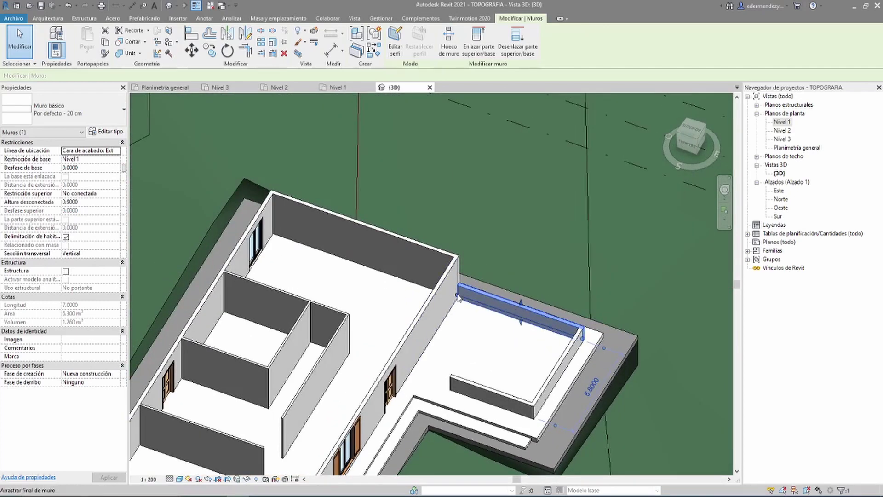
pyautogui.moveTo(458, 296); pyautogui.dragTo(507, 301)
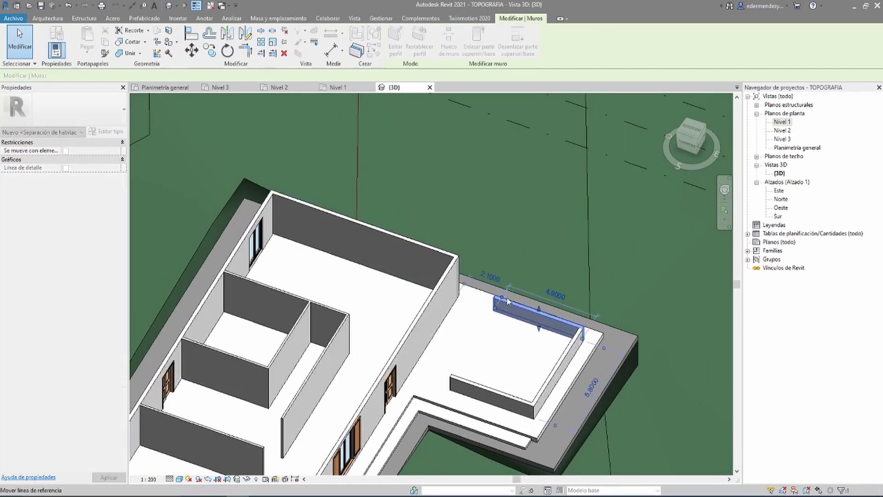
pyautogui.press('Escape')
pyautogui.keyDown('shift'); pyautogui.moveTo(508, 322); pyautogui.dragTo(414, 321, button='middle'); pyautogui.keyUp('shift')
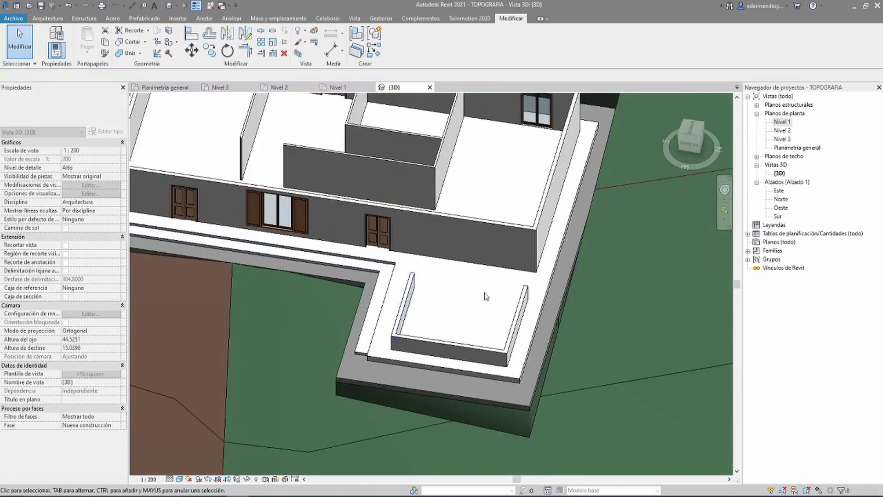
pyautogui.moveTo(471, 330)
pyautogui.keyDown('shift'); pyautogui.mouseDown(button='middle')
pyautogui.moveTo(434, 331)
pyautogui.moveTo(225, 270)
pyautogui.mouseUp(button='middle'); pyautogui.keyUp('shift')
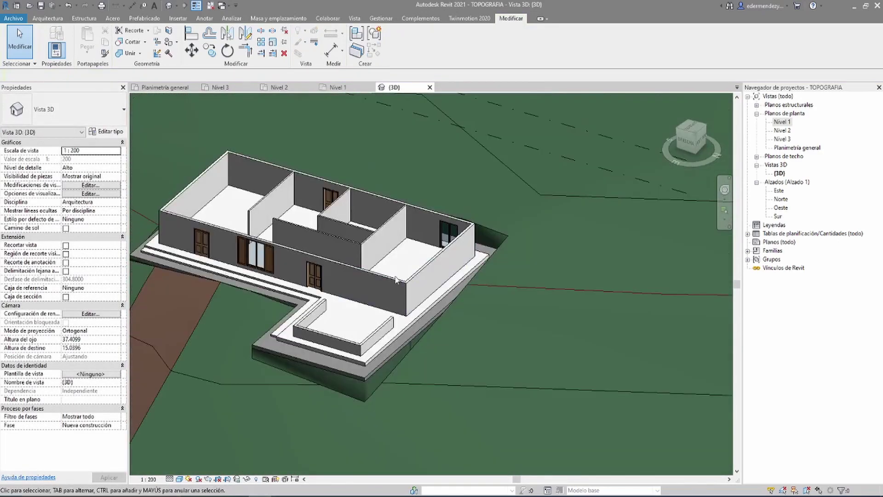
pyautogui.scroll(2, 390, 293)
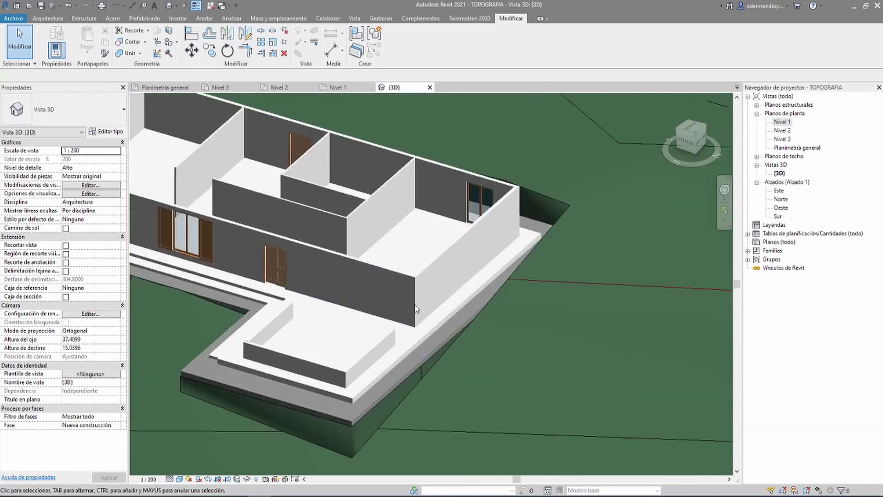
# Select the 5.8 m split segment of the front wall
pyautogui.click(374, 265)
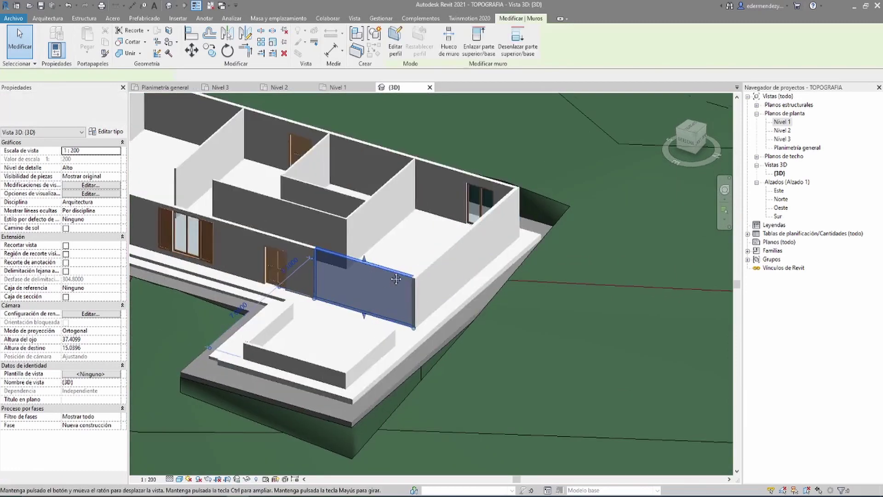
pyautogui.scroll(1, 374, 266)
pyautogui.moveTo(357, 273); pyautogui.dragTo(408, 268, button='middle')
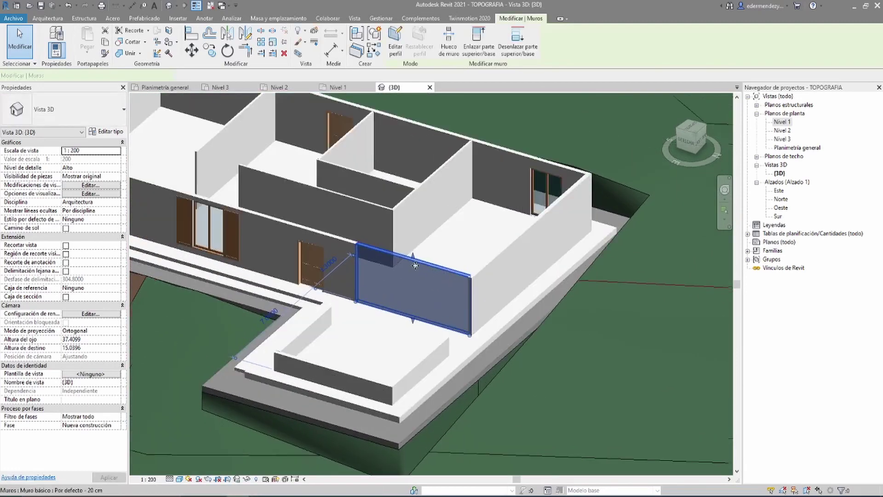
pyautogui.click(484, 269)
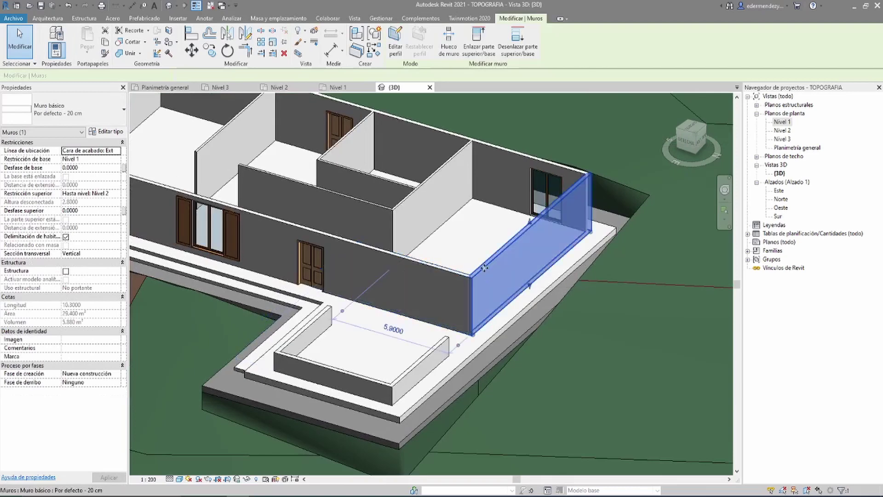
pyautogui.press('Escape')
pyautogui.moveTo(419, 262); pyautogui.dragTo(454, 281, button='middle')
pyautogui.click(454, 280)
pyautogui.scroll(1, 454, 289)
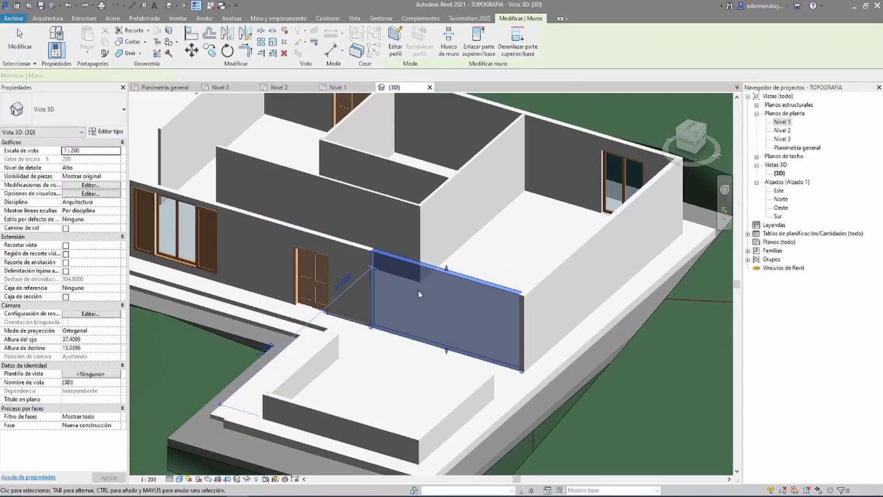
# Change the segment to the Muro cortina - 300 x 200 cm curtain wall type
pyautogui.click(89, 114)
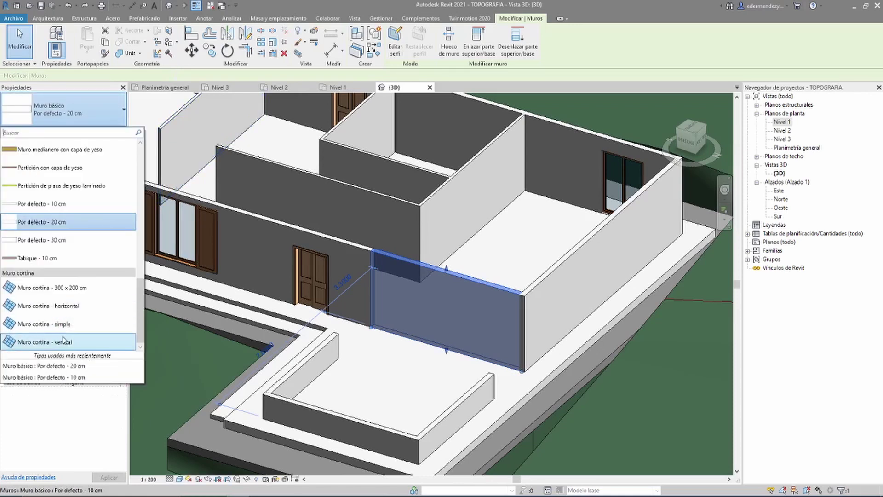
pyautogui.click(67, 291)
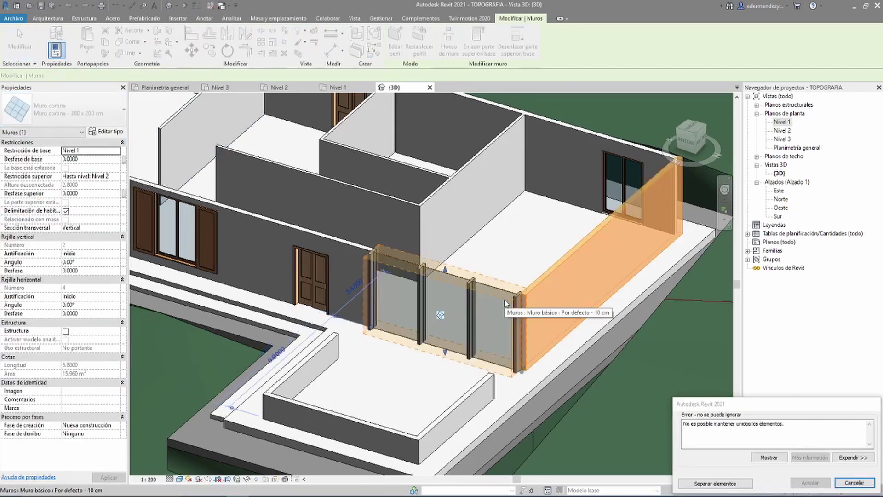
pyautogui.scroll(3, 505, 304)
pyautogui.scroll(2, 497, 299)
pyautogui.moveTo(379, 331)
pyautogui.keyDown('shift'); pyautogui.mouseDown(button='middle')
pyautogui.moveTo(344, 269)
pyautogui.moveTo(411, 279)
pyautogui.moveTo(371, 274)
pyautogui.mouseUp(button='middle'); pyautogui.keyUp('shift')
pyautogui.scroll(-3, 371, 274)
pyautogui.scroll(-2, 370, 274)
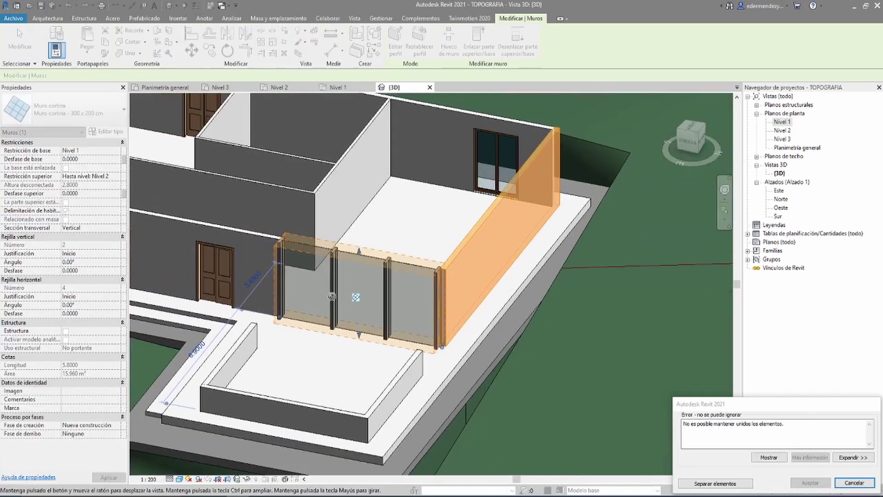
pyautogui.scroll(-3, 374, 308)
pyautogui.scroll(2, 391, 309)
pyautogui.scroll(2, 387, 311)
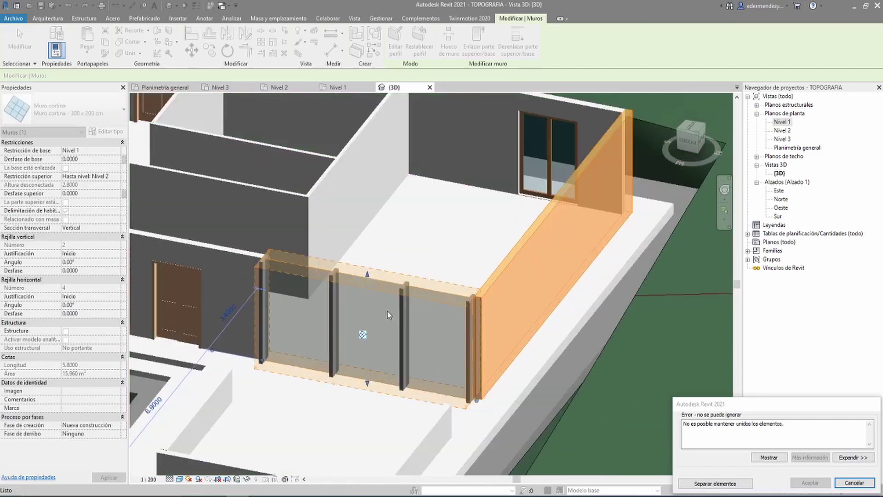
pyautogui.keyDown('shift'); pyautogui.moveTo(387, 311); pyautogui.dragTo(538, 362, button='middle'); pyautogui.keyUp('shift')
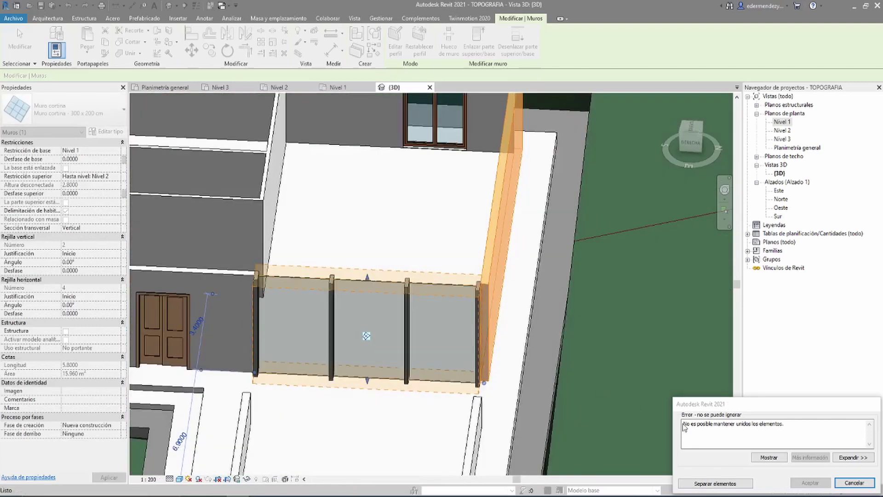
# Unjoin the conflicting walls to resolve the curtain wall error
pyautogui.click(720, 484)
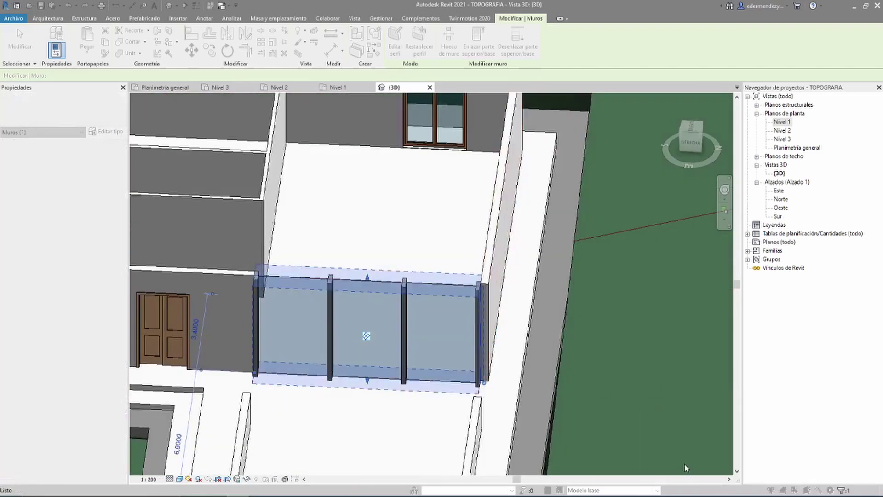
pyautogui.press('Escape')
pyautogui.scroll(-2, 467, 310)
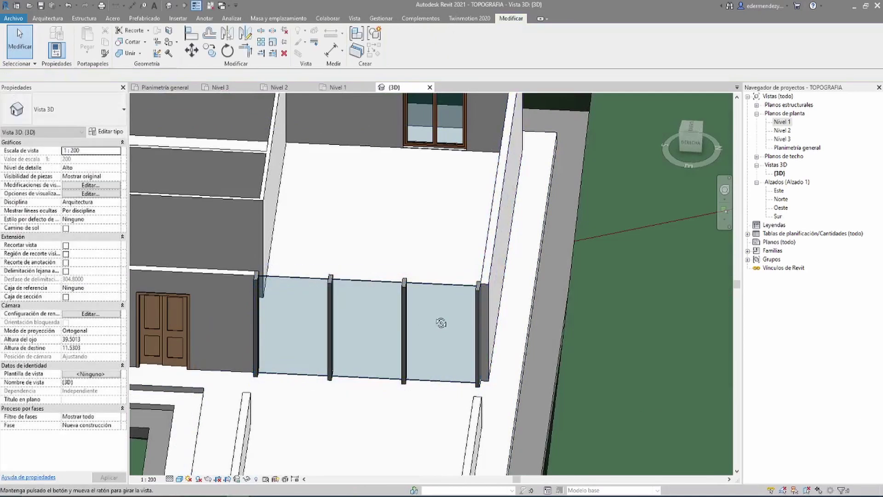
pyautogui.moveTo(467, 310)
pyautogui.keyDown('shift'); pyautogui.mouseDown(button='middle')
pyautogui.moveTo(372, 307)
pyautogui.moveTo(403, 312)
pyautogui.mouseUp(button='middle'); pyautogui.keyUp('shift')
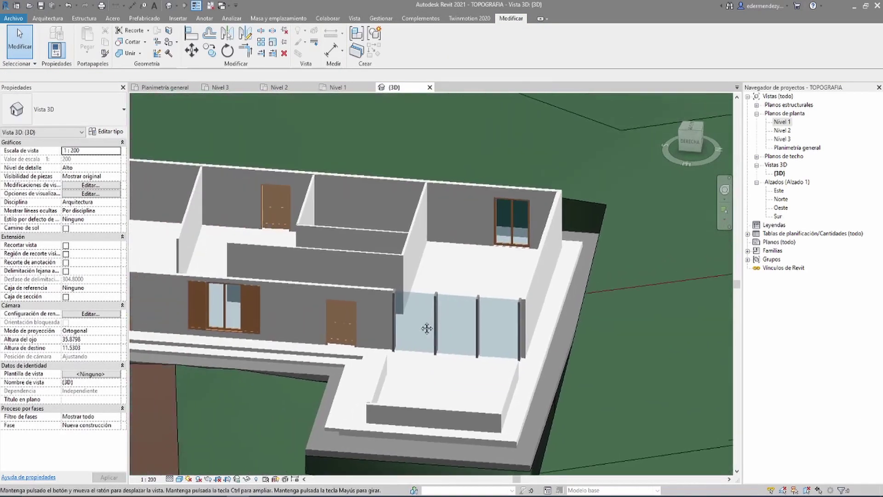
# Lengthen the curtain wall beside the double door to 6.80 m using its end grip
pyautogui.click(403, 312)
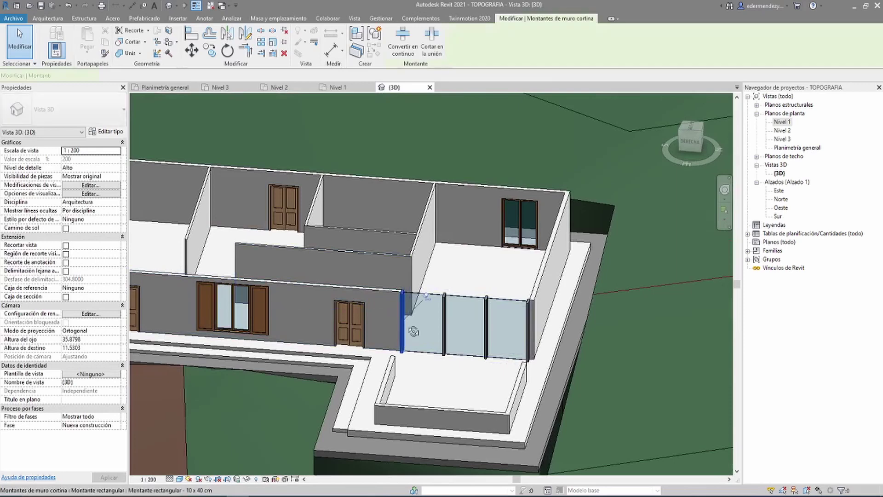
pyautogui.scroll(2, 414, 317)
pyautogui.scroll(2, 428, 322)
pyautogui.scroll(2, 442, 329)
pyautogui.click(468, 270)
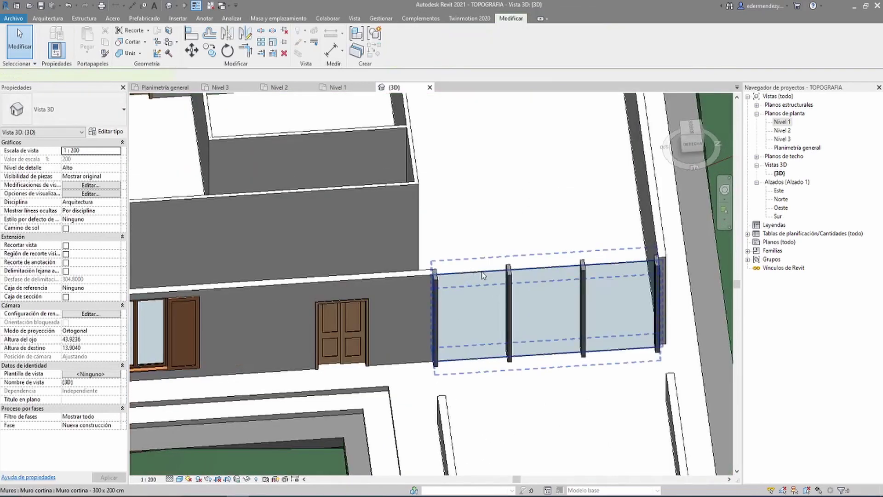
pyautogui.click(482, 272)
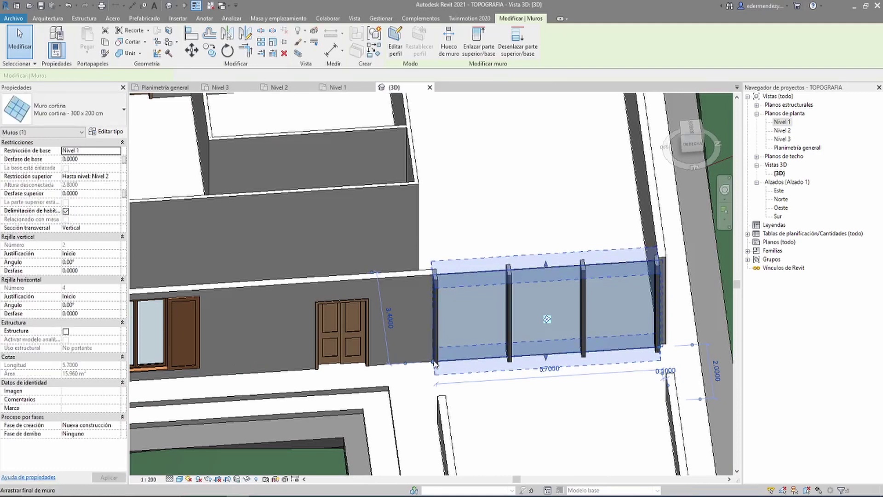
pyautogui.press('r')
pyautogui.press('s')
pyautogui.click(659, 350)
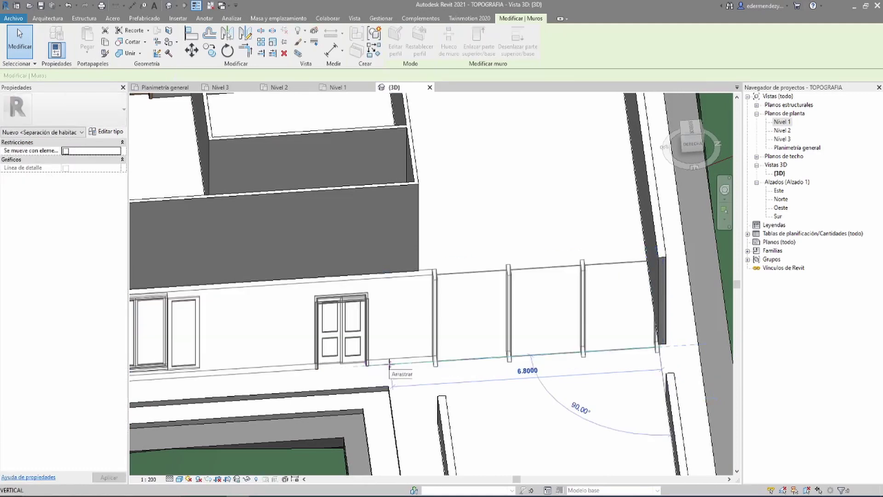
pyautogui.moveTo(389, 367); pyautogui.dragTo(390, 366)
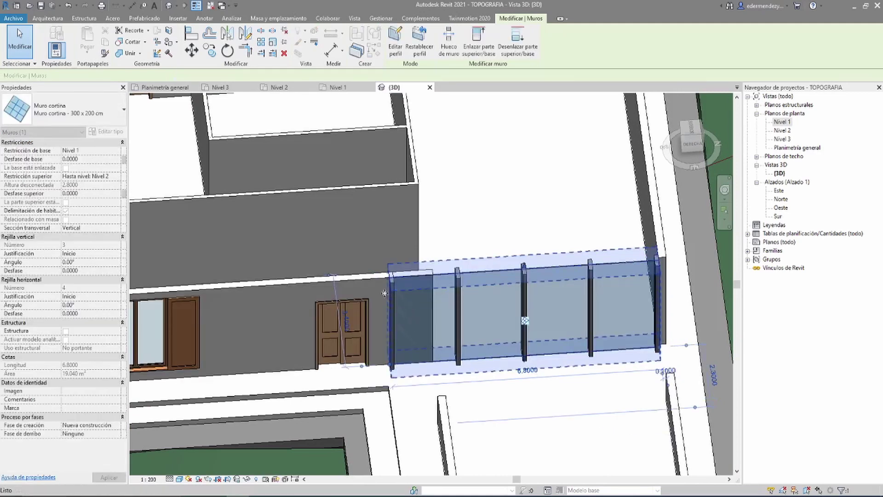
pyautogui.press('Escape')
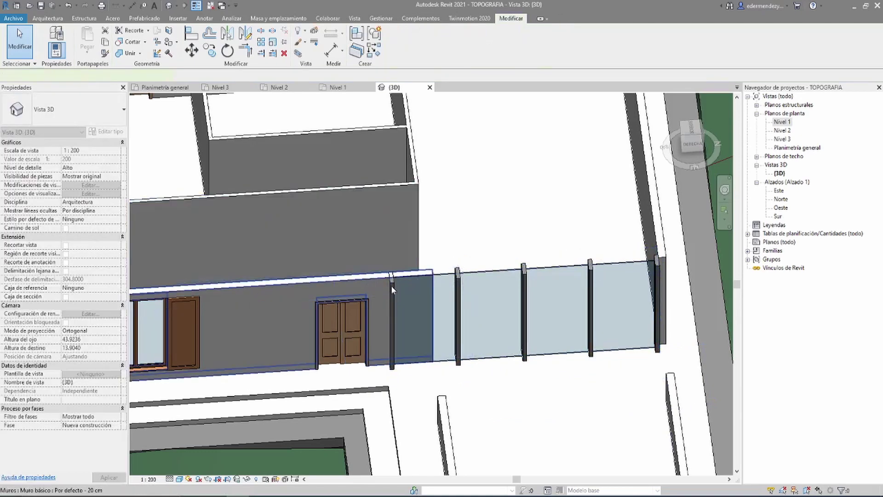
# Cancel the accidental room separator command and orbit to view the whole house from above
pyautogui.click(391, 285)
pyautogui.press('r')
pyautogui.press('s')
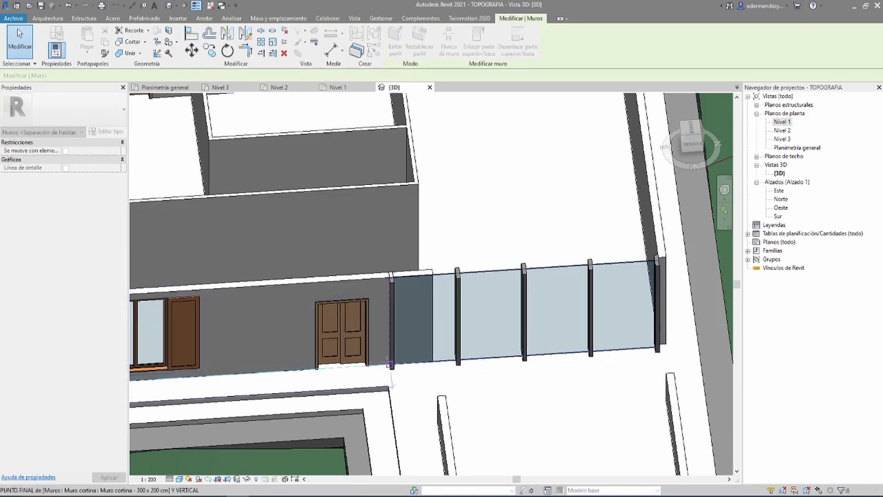
pyautogui.press('Escape')
pyautogui.moveTo(407, 287)
pyautogui.keyDown('shift'); pyautogui.mouseDown(button='middle')
pyautogui.moveTo(447, 247)
pyautogui.moveTo(532, 343)
pyautogui.moveTo(499, 304)
pyautogui.moveTo(446, 315)
pyautogui.mouseUp(button='middle'); pyautogui.keyUp('shift')
pyautogui.scroll(-3, 524, 302)
pyautogui.scroll(3, 485, 322)
pyautogui.scroll(-2, 446, 316)
pyautogui.scroll(2, 484, 315)
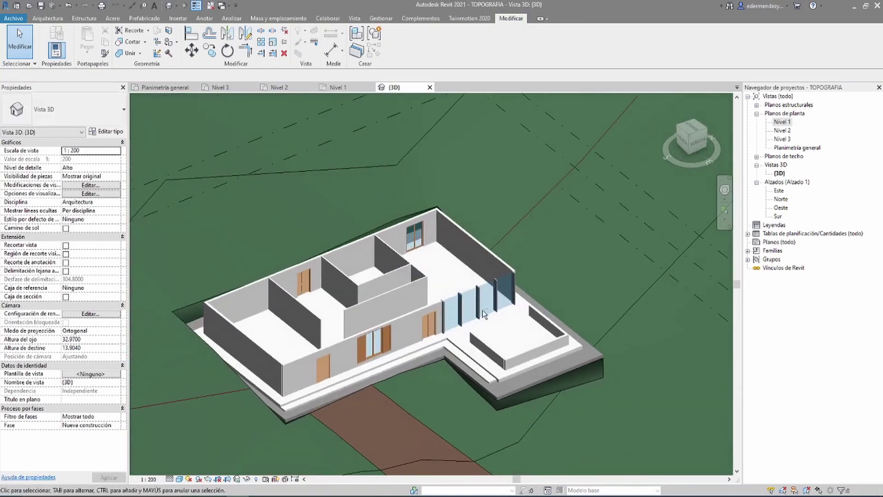
pyautogui.scroll(2, 484, 313)
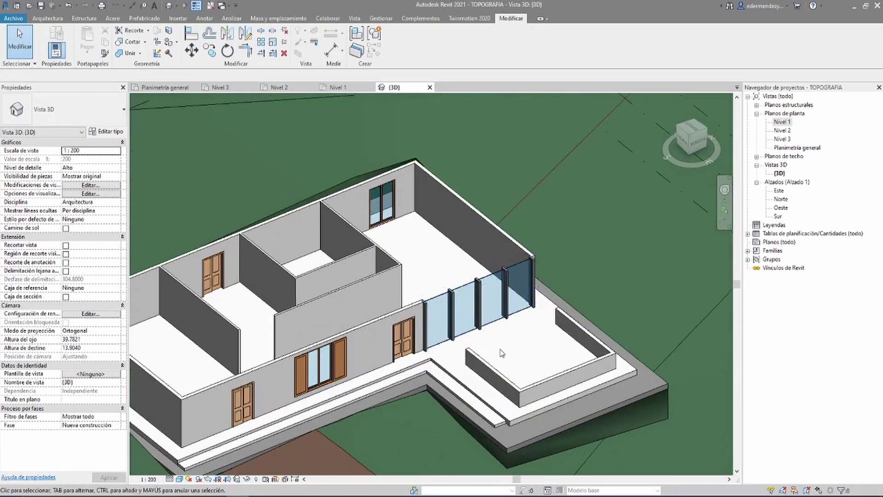
# Start a new floor on the Nivel 2 floor plan
pyautogui.doubleClick(787, 131)
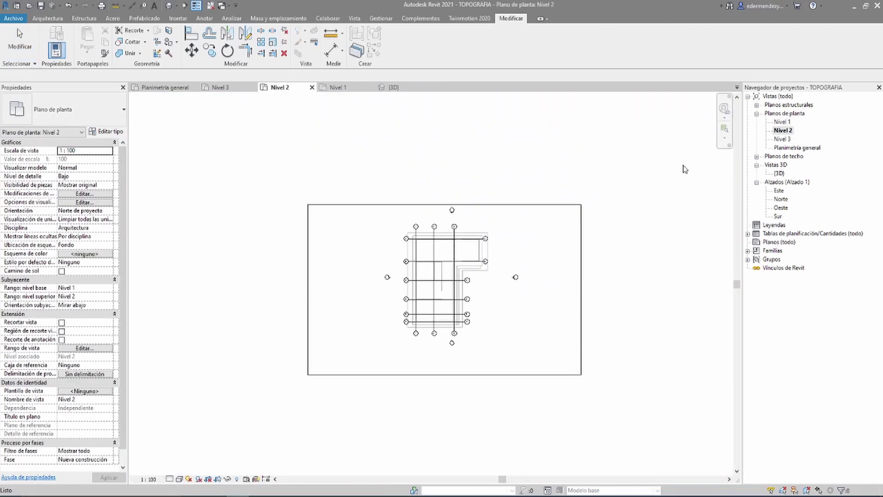
pyautogui.scroll(3, 428, 262)
pyautogui.moveTo(444, 255); pyautogui.dragTo(420, 231, button='middle')
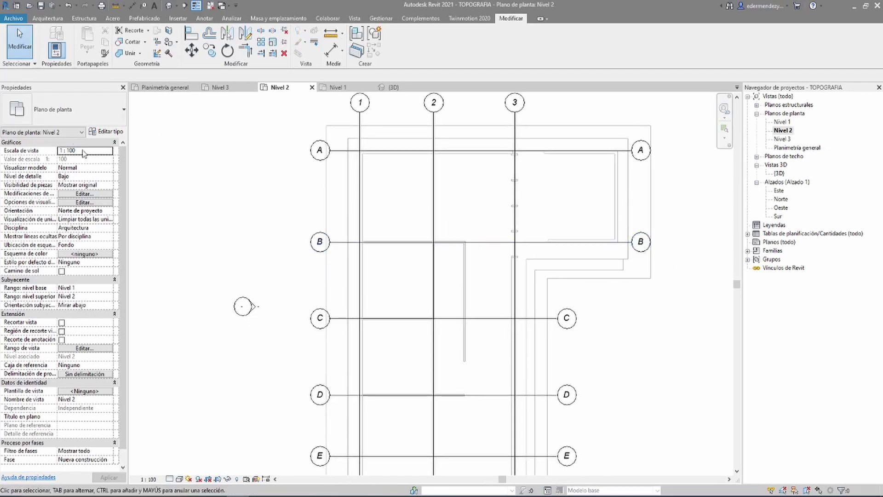
pyautogui.click(60, 21)
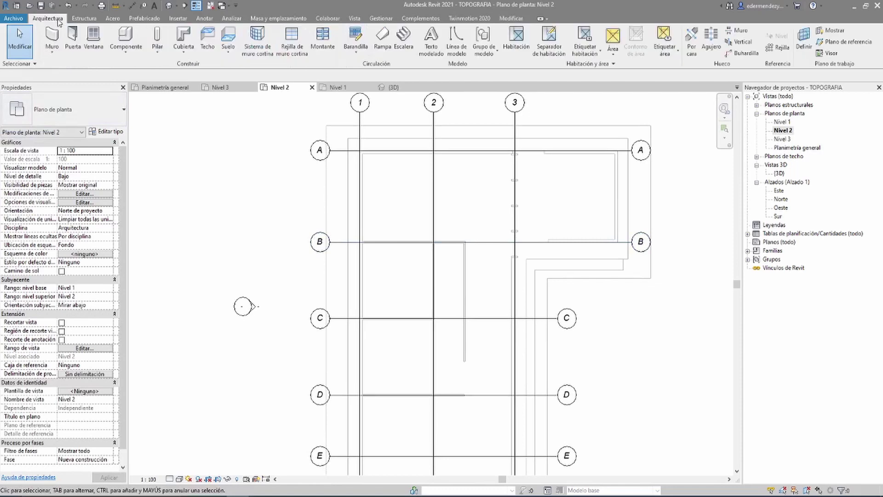
pyautogui.click(228, 44)
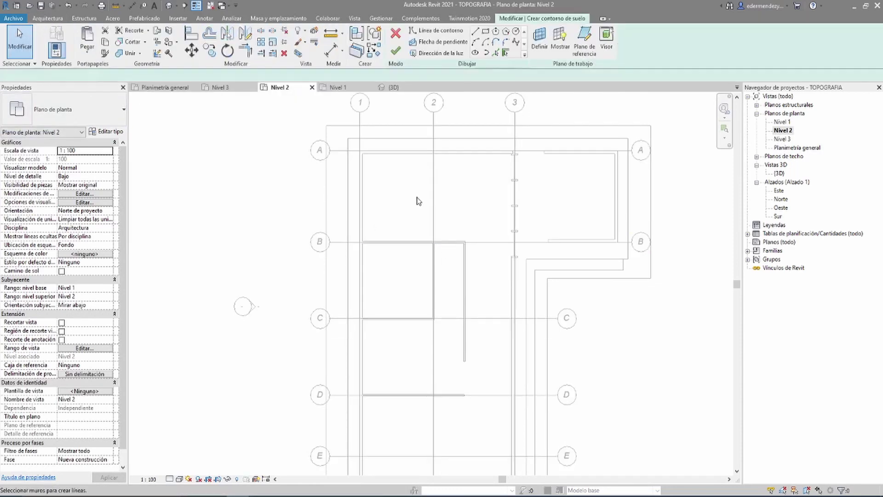
# Sketch a 10.5 × 16.0 Por defecto - 15 cm floor rectangle from grid A to grid D/3
pyautogui.moveTo(417, 201); pyautogui.dragTo(410, 172, button='middle')
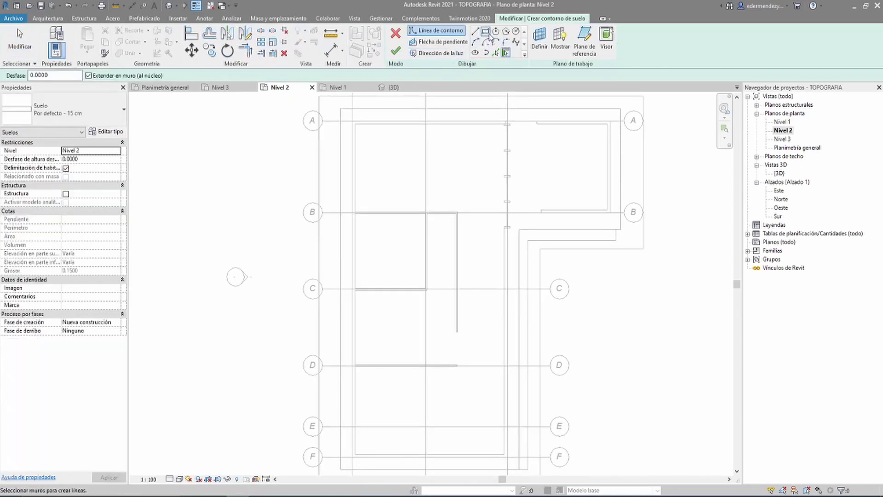
pyautogui.click(57, 114)
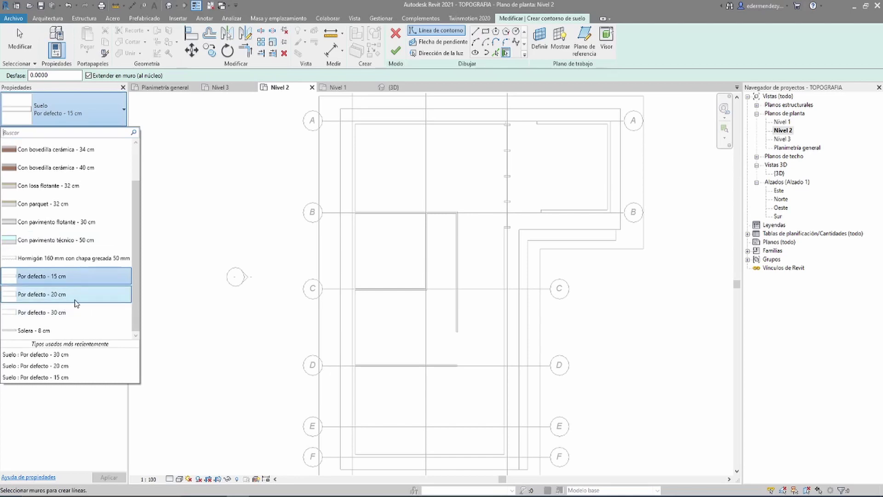
pyautogui.moveTo(69, 294)
pyautogui.click(90, 277)
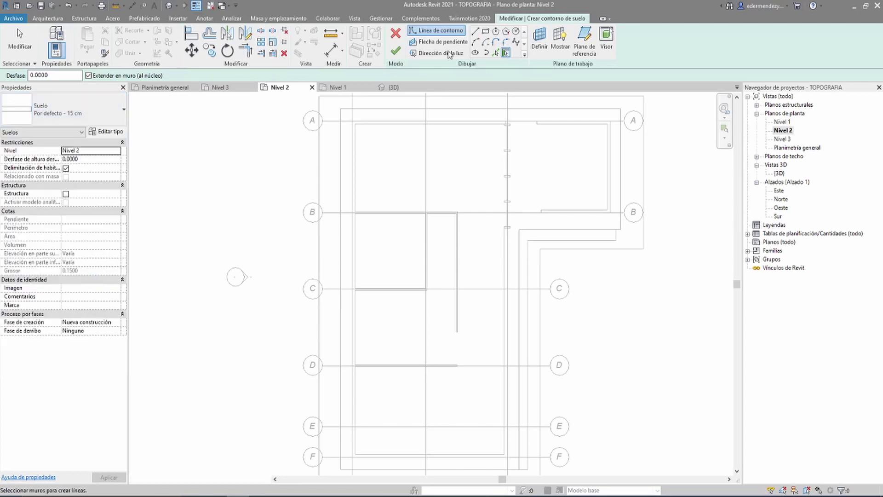
pyautogui.click(486, 32)
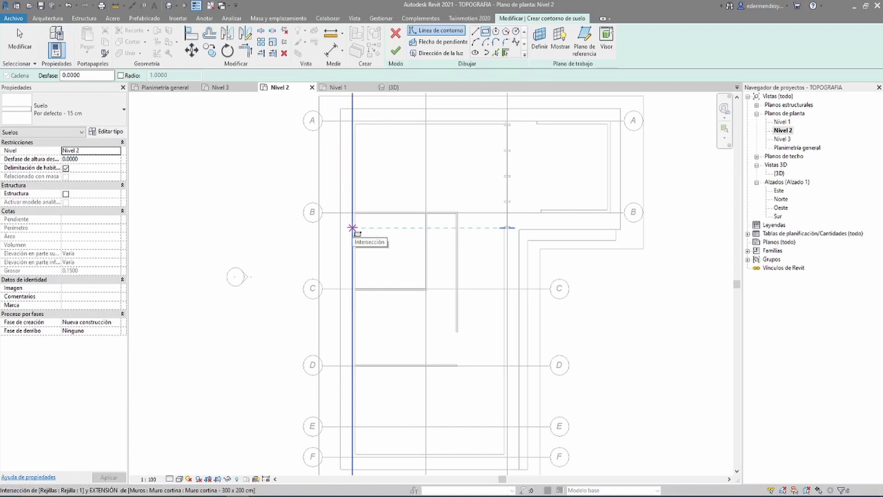
pyautogui.click(352, 121)
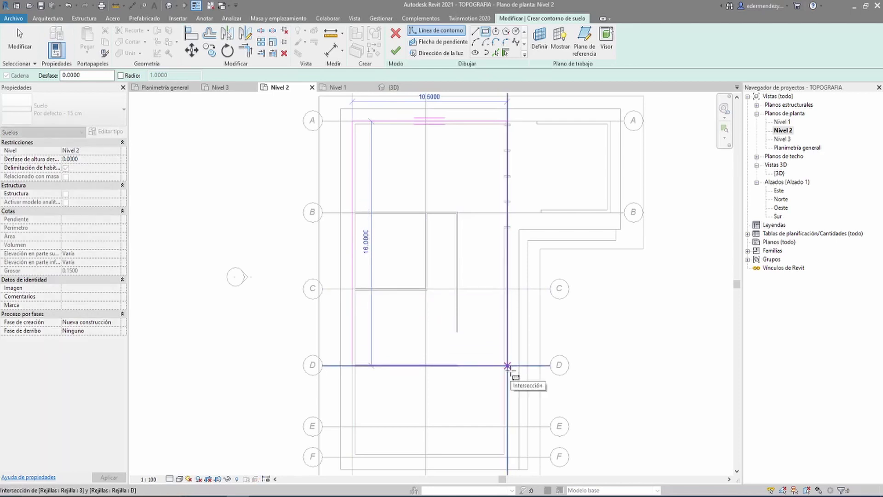
pyautogui.click(507, 365)
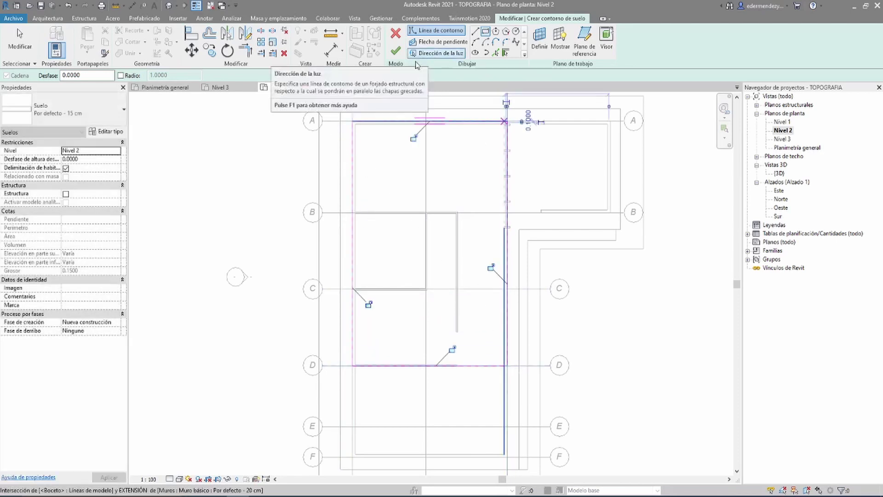
# Finish the floor sketch and attach the walls below to the new floor
pyautogui.click(396, 52)
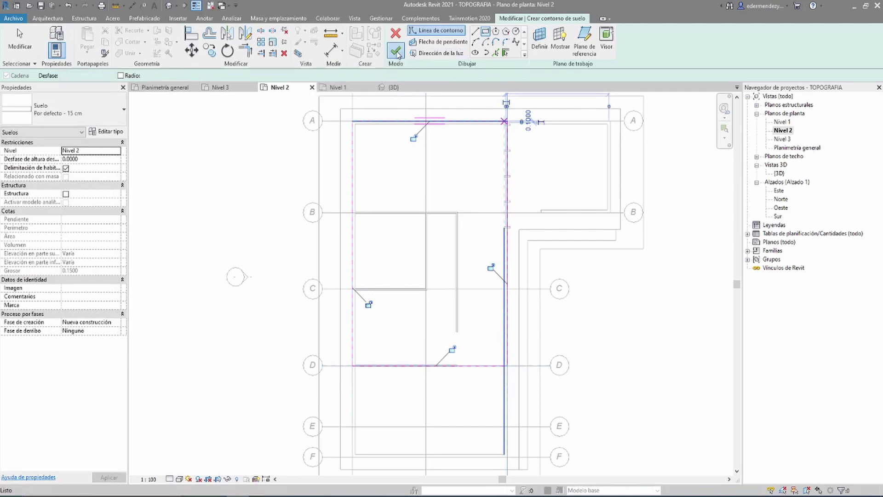
pyautogui.moveTo(422, 204); pyautogui.dragTo(271, 139)
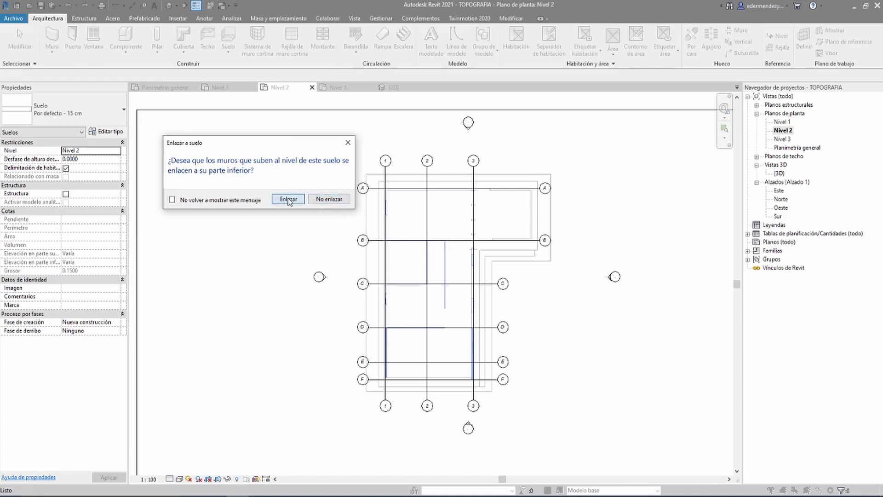
pyautogui.click(289, 200)
pyautogui.scroll(3, 429, 276)
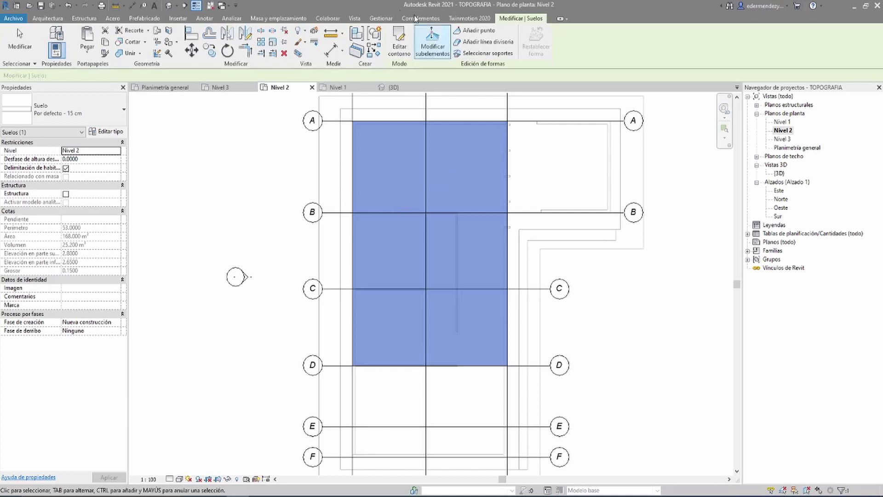
# Inspect the new 15 cm Nivel 2 floor from several angles in the 3D view
pyautogui.click(401, 87)
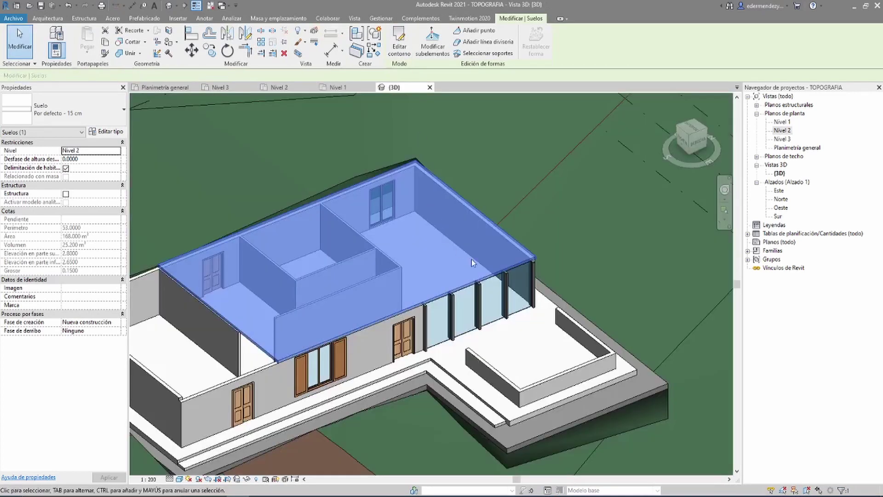
pyautogui.keyDown('shift'); pyautogui.moveTo(299, 302); pyautogui.dragTo(428, 367, button='middle'); pyautogui.keyUp('shift')
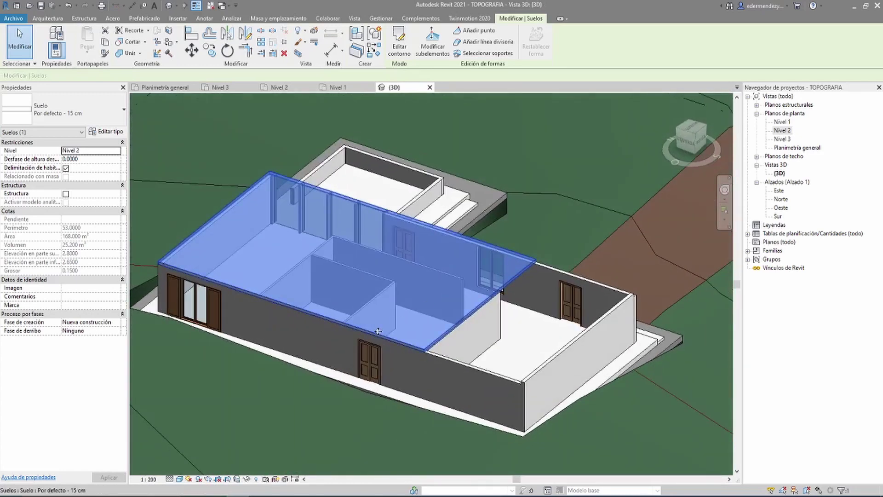
pyautogui.scroll(5, 428, 367)
pyautogui.scroll(3, 483, 380)
pyautogui.press('Escape')
pyautogui.scroll(-3, 483, 379)
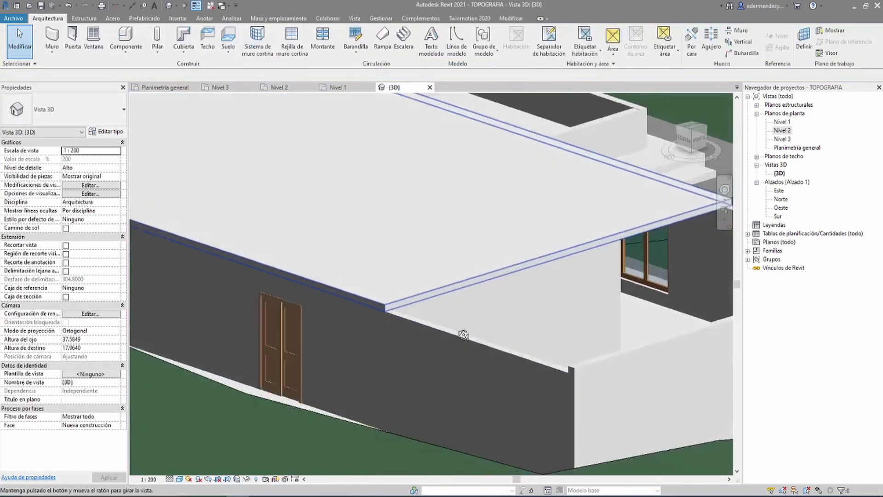
pyautogui.keyDown('shift'); pyautogui.moveTo(483, 380); pyautogui.dragTo(370, 286, button='middle'); pyautogui.keyUp('shift')
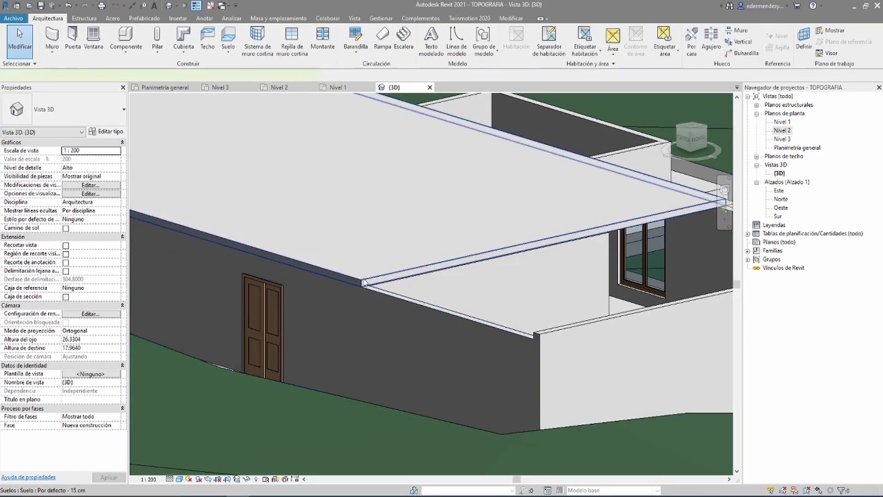
pyautogui.click(363, 282)
pyautogui.scroll(-6, 364, 282)
pyautogui.keyDown('shift'); pyautogui.moveTo(435, 308); pyautogui.dragTo(358, 293, button='middle'); pyautogui.keyUp('shift')
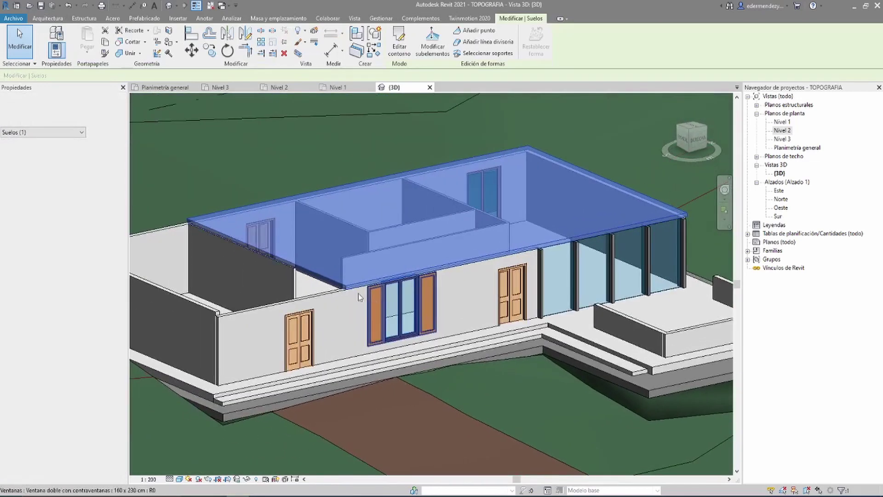
pyautogui.scroll(3, 358, 294)
pyautogui.scroll(2, 361, 289)
pyautogui.scroll(1, 363, 287)
pyautogui.scroll(2, 365, 286)
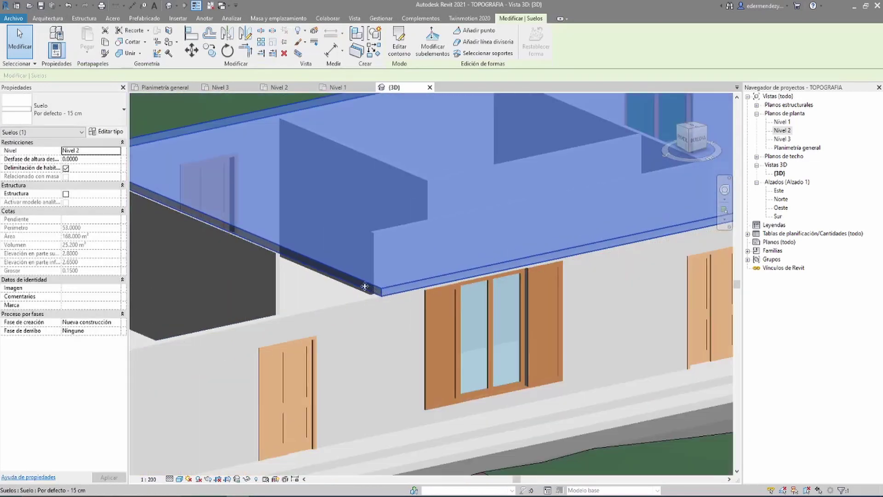
pyautogui.scroll(-2, 420, 322)
pyautogui.keyDown('shift'); pyautogui.moveTo(420, 322); pyautogui.dragTo(428, 311, button='middle'); pyautogui.keyUp('shift')
pyautogui.scroll(-2, 453, 336)
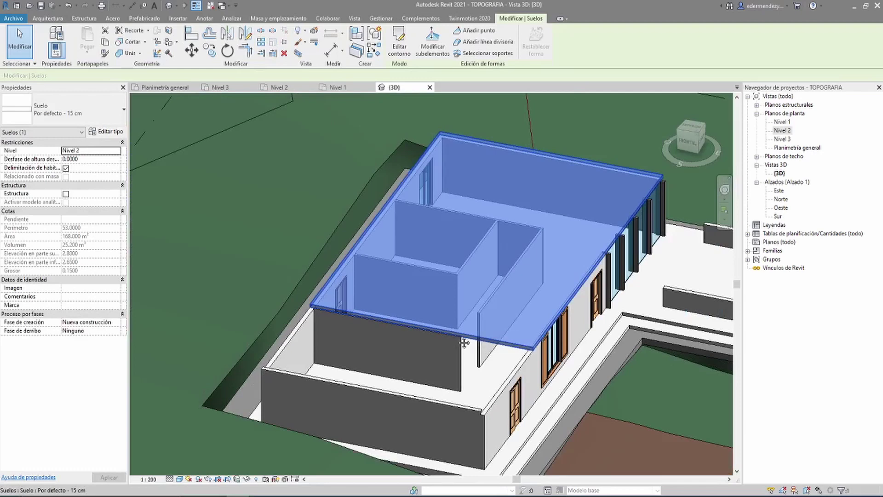
pyautogui.moveTo(464, 343); pyautogui.dragTo(402, 311, button='middle')
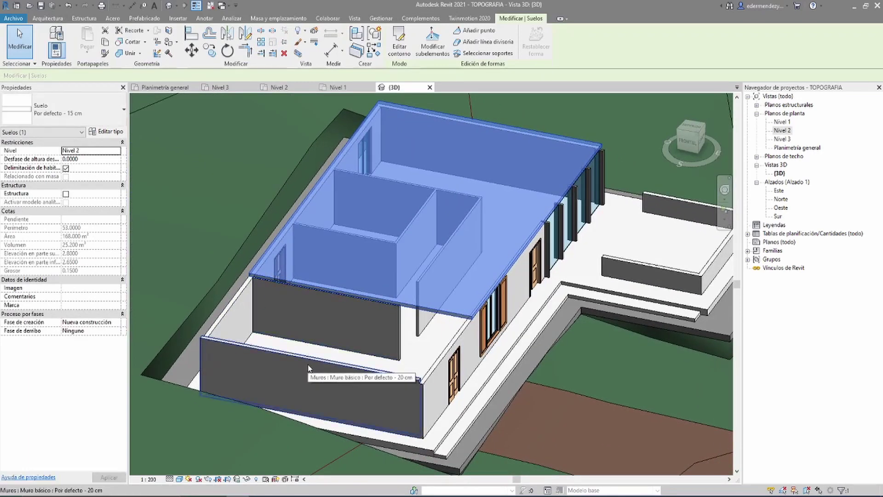
# Select the front wall with the door to check its 14.90 m length, then begin splitting it
pyautogui.click(308, 364)
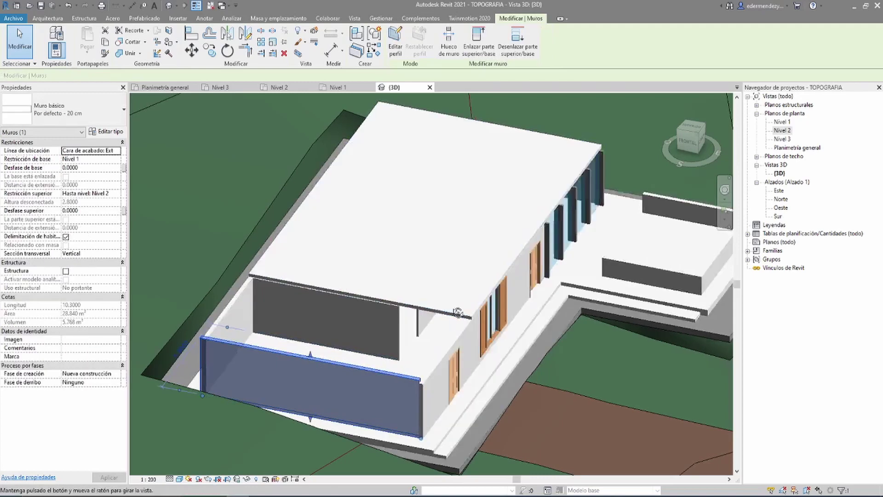
pyautogui.keyDown('shift'); pyautogui.moveTo(458, 313); pyautogui.dragTo(373, 360, button='middle'); pyautogui.keyUp('shift')
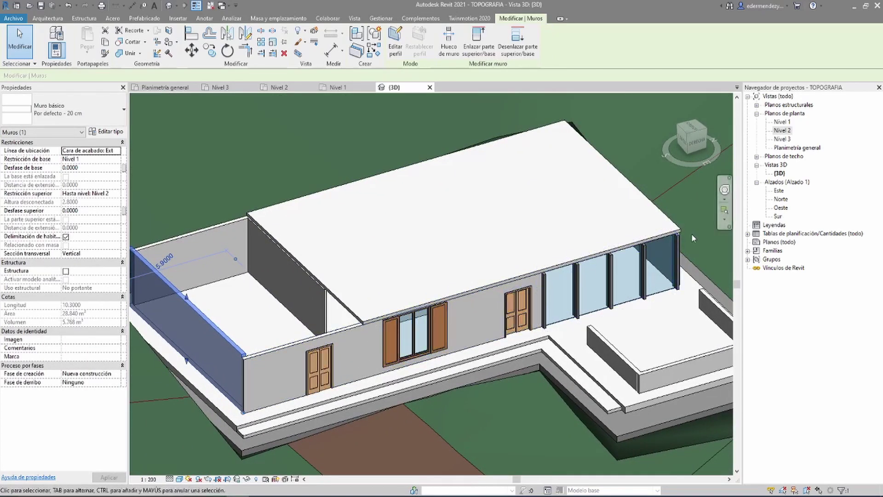
pyautogui.moveTo(367, 317); pyautogui.dragTo(402, 310, button='middle')
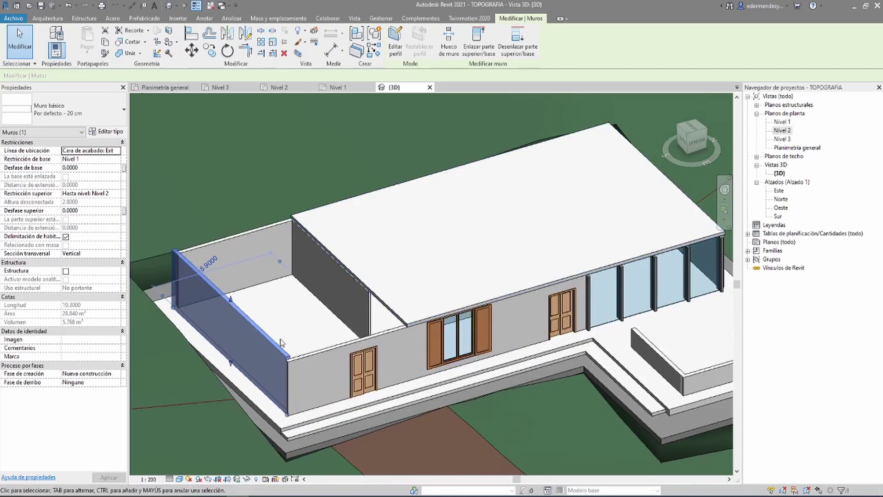
pyautogui.scroll(3, 276, 354)
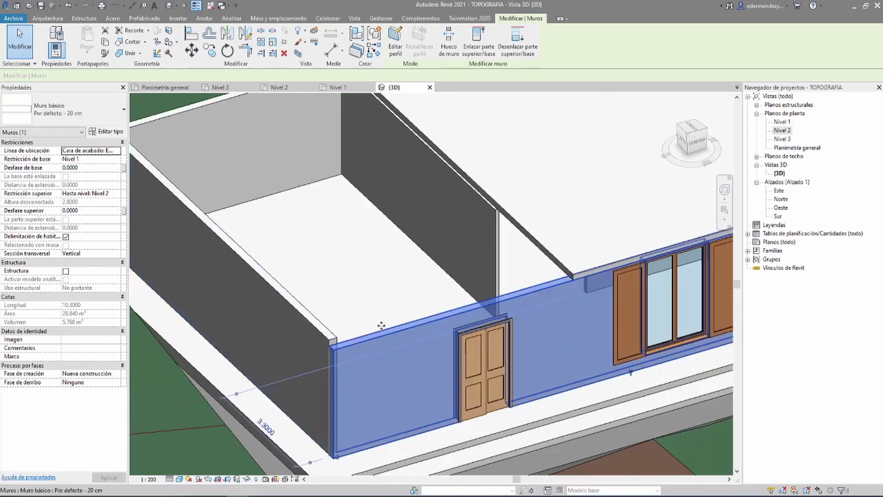
pyautogui.click(381, 325)
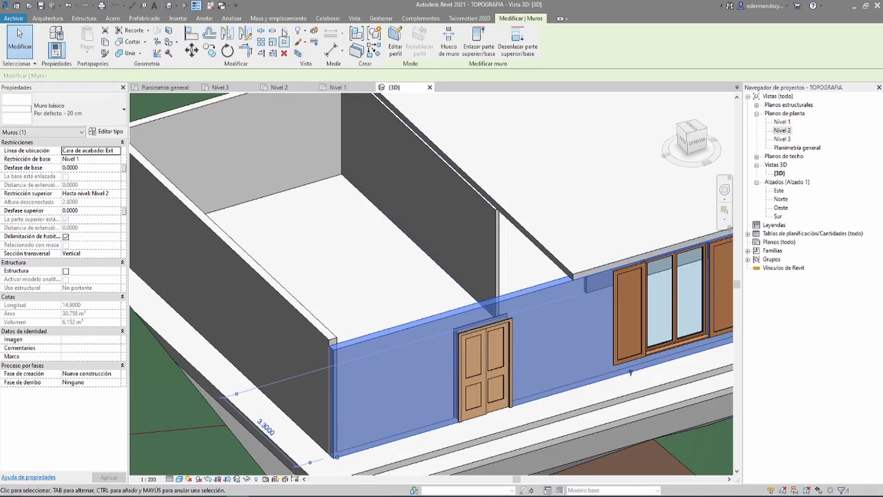
pyautogui.click(261, 30)
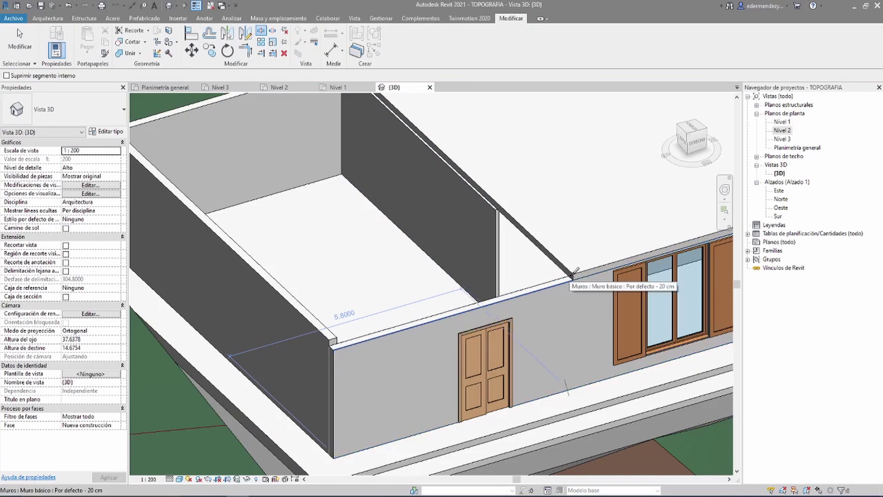
# Split the front wall at the corner and detach the split walls from their targets
pyautogui.scroll(2, 575, 275)
pyautogui.scroll(1, 580, 276)
pyautogui.click(581, 276)
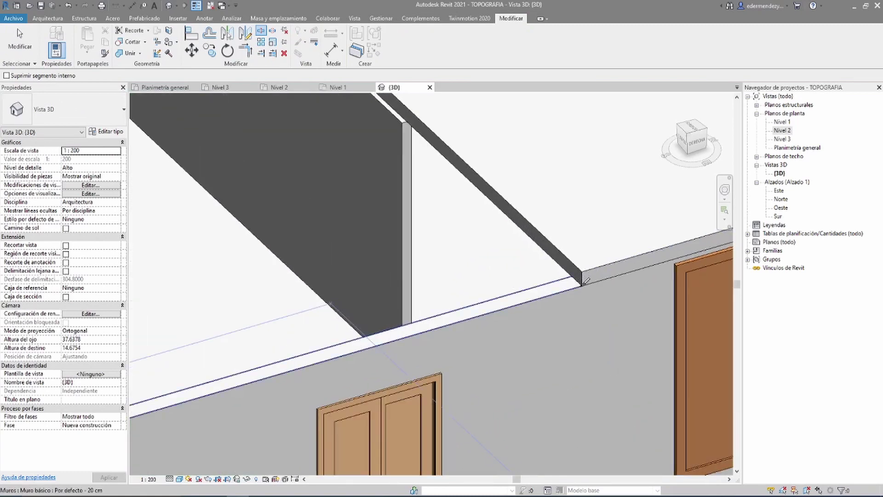
pyautogui.scroll(-2, 576, 281)
pyautogui.scroll(-2, 570, 275)
pyautogui.scroll(-2, 569, 273)
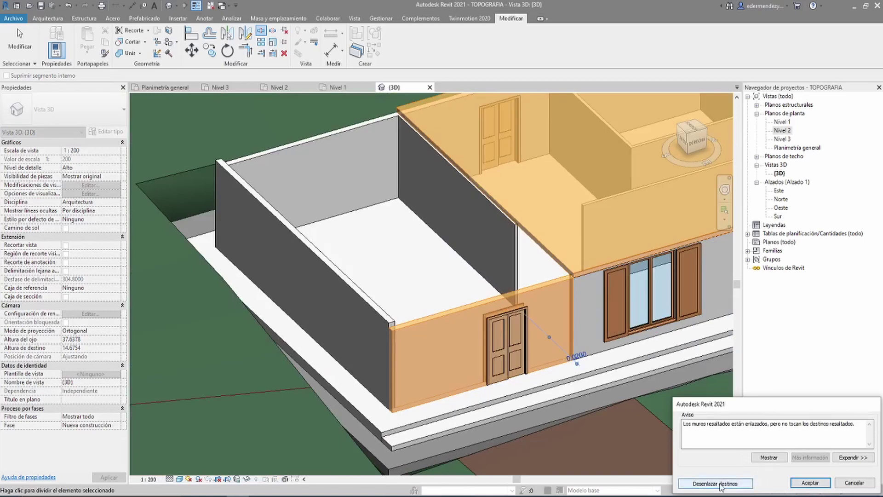
pyautogui.click(720, 484)
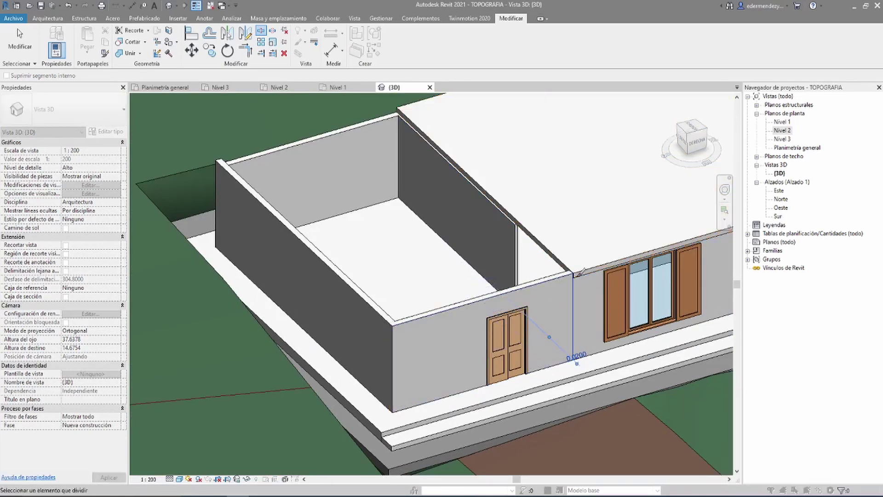
pyautogui.scroll(2, 575, 276)
pyautogui.scroll(2, 593, 285)
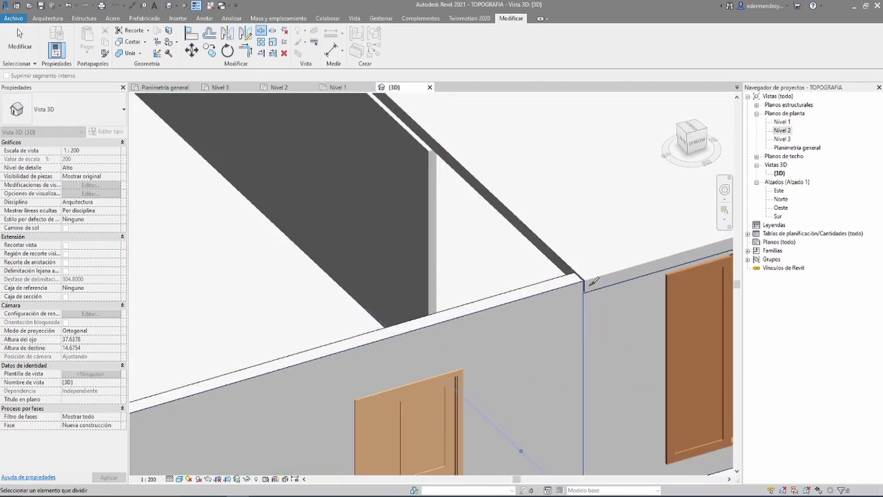
pyautogui.scroll(-2, 593, 282)
pyautogui.scroll(-2, 580, 286)
pyautogui.press('Escape')
pyautogui.press('Escape')
pyautogui.moveTo(559, 308)
pyautogui.keyDown('shift'); pyautogui.mouseDown(button='middle')
pyautogui.moveTo(542, 298)
pyautogui.moveTo(457, 306)
pyautogui.mouseUp(button='middle'); pyautogui.keyUp('shift')
pyautogui.scroll(2, 449, 363)
pyautogui.scroll(2, 453, 360)
pyautogui.scroll(2, 461, 313)
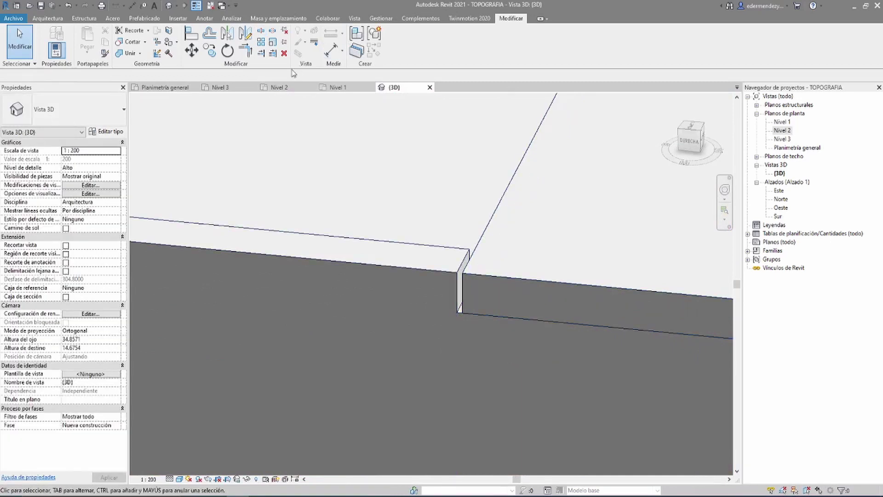
# On the Nivel 1 plan, extend the wall along grid D to the grid 3/D intersection
pyautogui.click(338, 87)
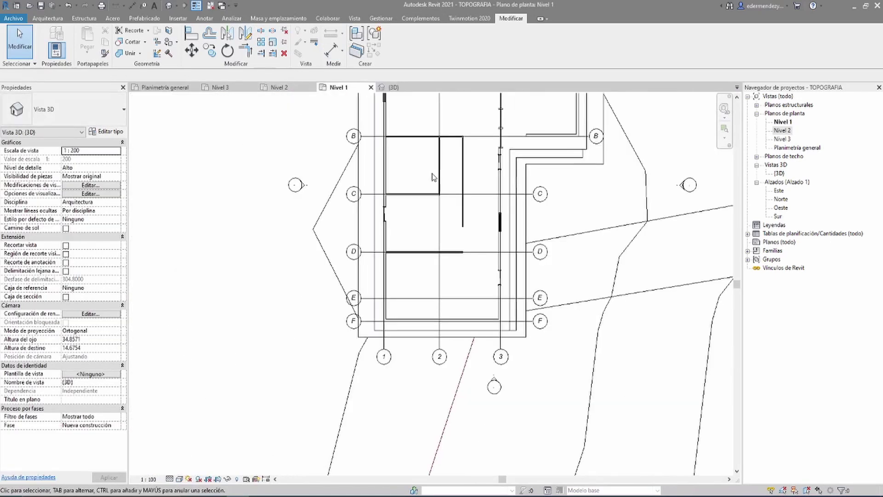
pyautogui.scroll(1, 506, 184)
pyautogui.scroll(1, 497, 186)
pyautogui.scroll(1, 483, 191)
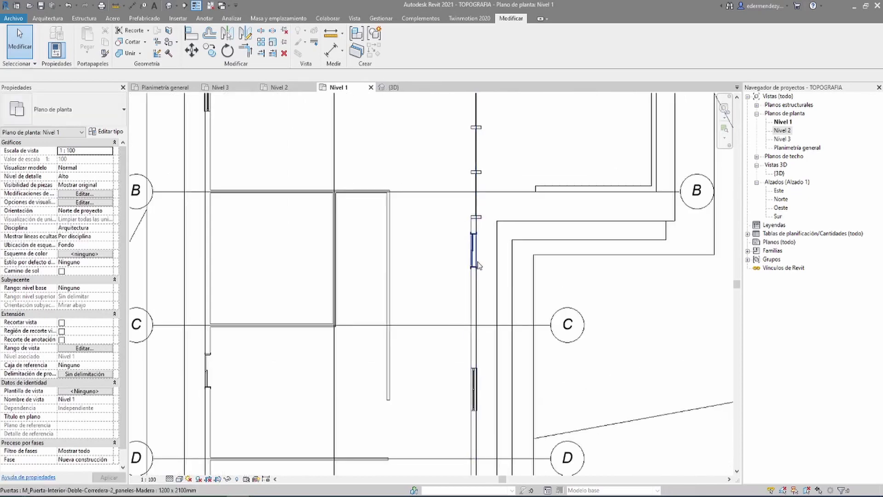
pyautogui.scroll(1, 469, 195)
pyautogui.moveTo(474, 254); pyautogui.dragTo(474, 231, button='middle')
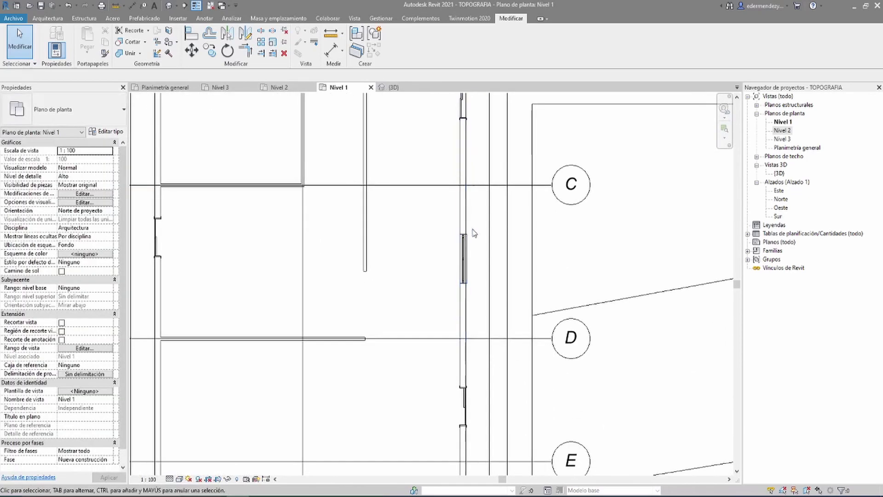
pyautogui.scroll(-1, 467, 292)
pyautogui.click(465, 320)
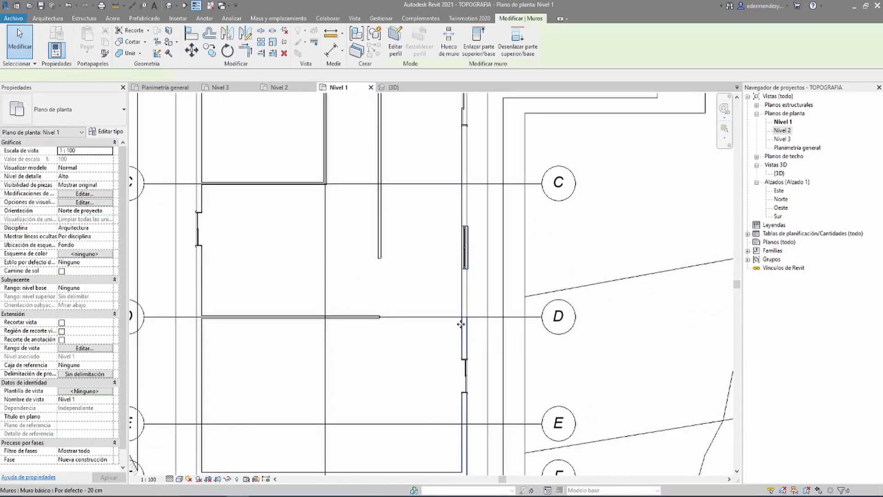
pyautogui.scroll(2, 467, 313)
pyautogui.scroll(2, 468, 312)
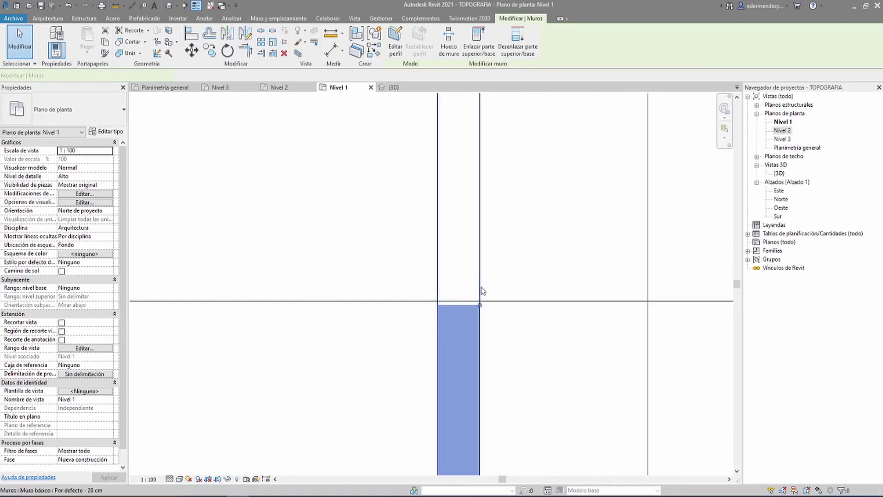
pyautogui.moveTo(479, 306); pyautogui.dragTo(480, 298)
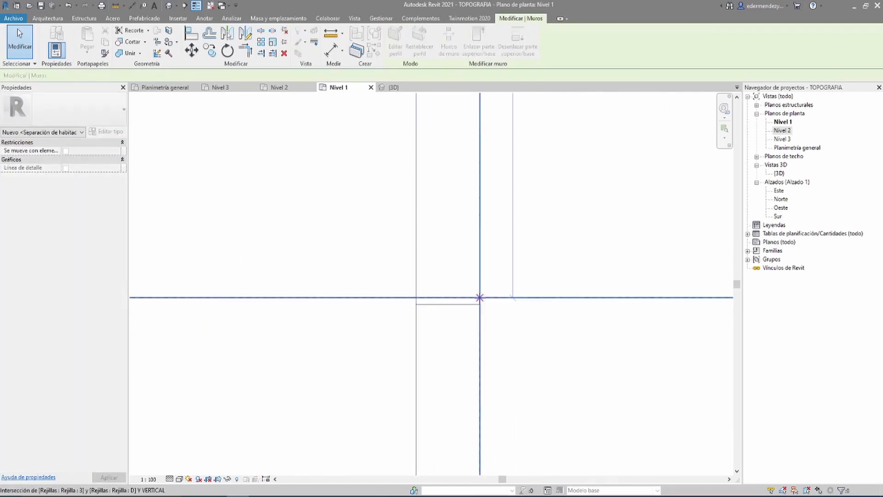
pyautogui.press('Escape')
pyautogui.scroll(-2, 477, 283)
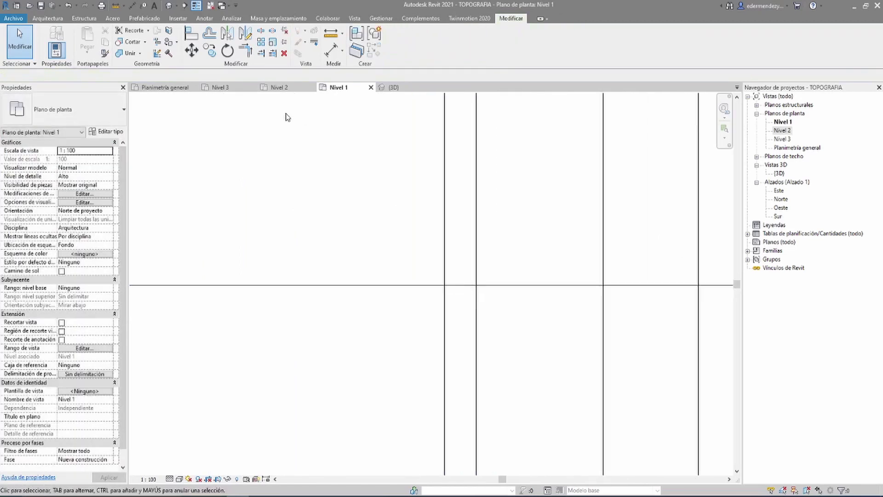
pyautogui.click(394, 87)
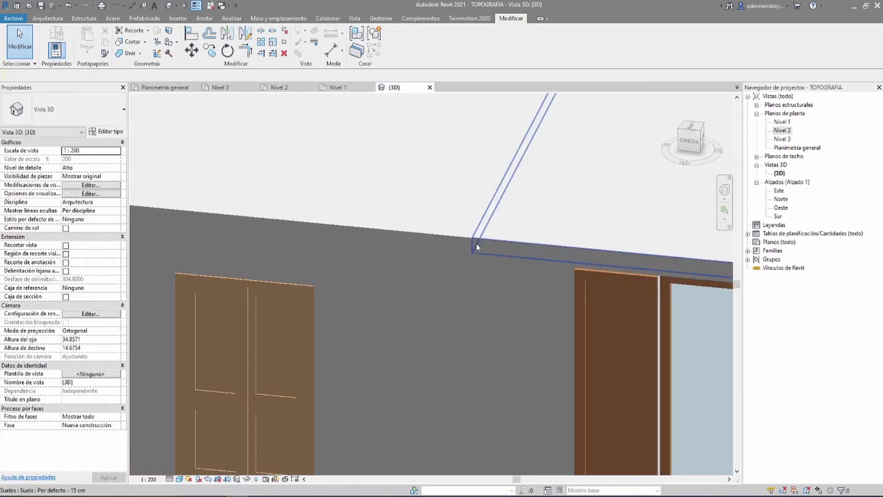
# Set the first front wall piece's top constraint to Hasta nivel: Nivel 3
pyautogui.click(451, 235)
pyautogui.scroll(-2, 444, 313)
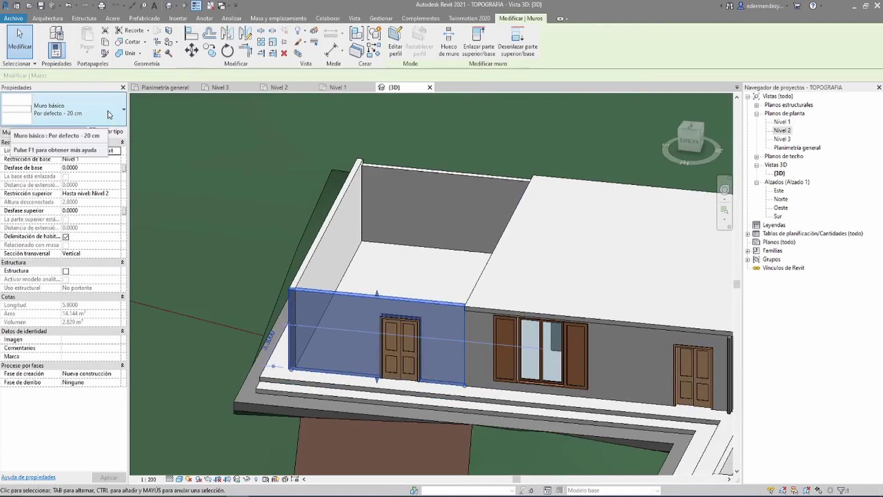
pyautogui.moveTo(324, 226)
pyautogui.keyDown('shift'); pyautogui.mouseDown(button='middle')
pyautogui.moveTo(428, 307)
pyautogui.moveTo(374, 319)
pyautogui.mouseUp(button='middle'); pyautogui.keyUp('shift')
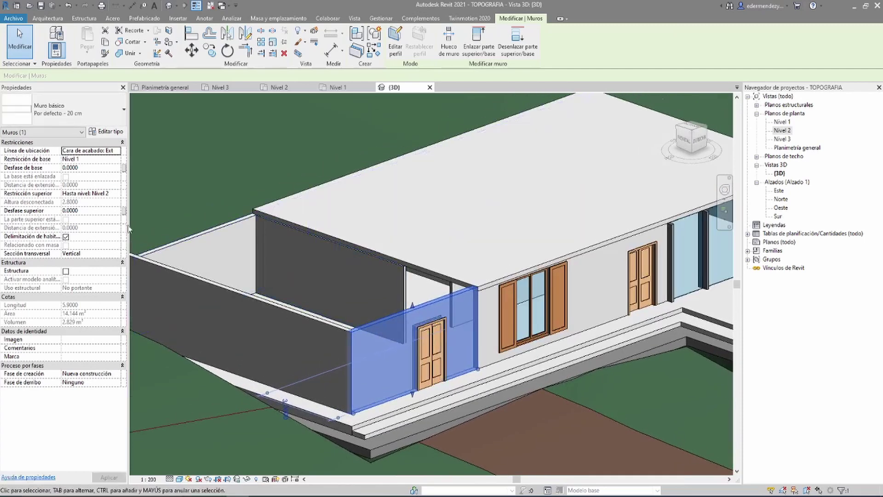
pyautogui.click(117, 194)
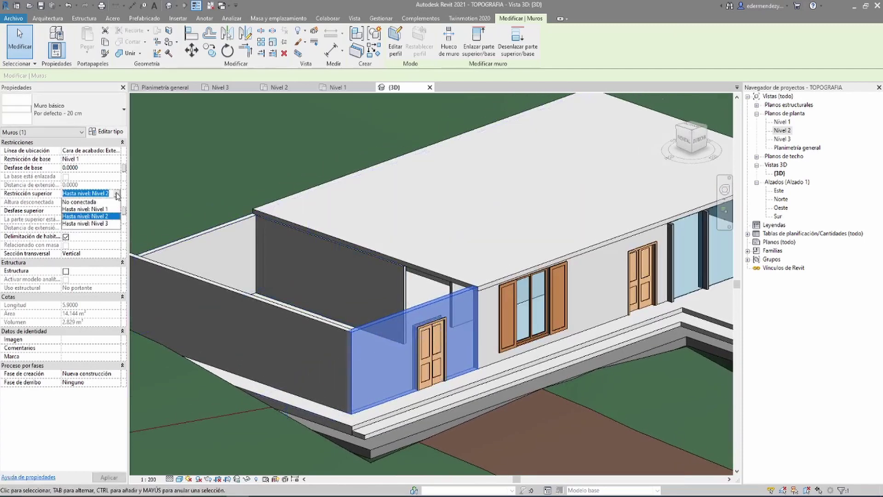
pyautogui.click(115, 194)
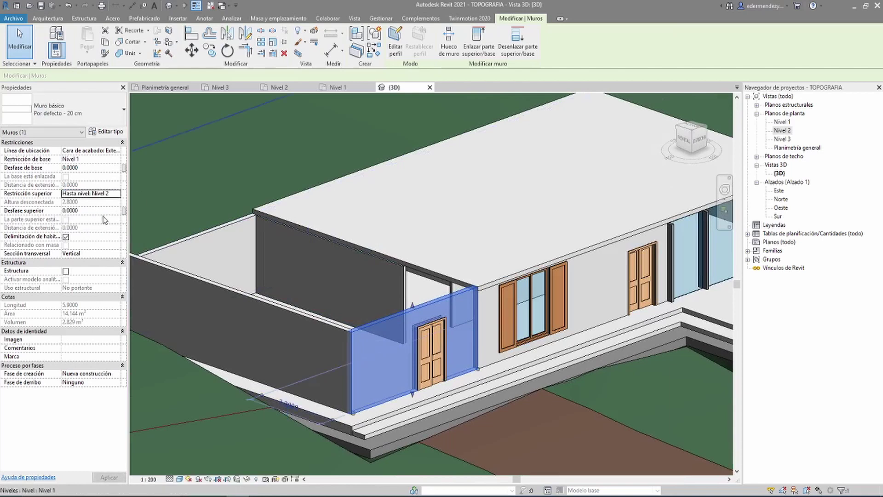
pyautogui.click(117, 194)
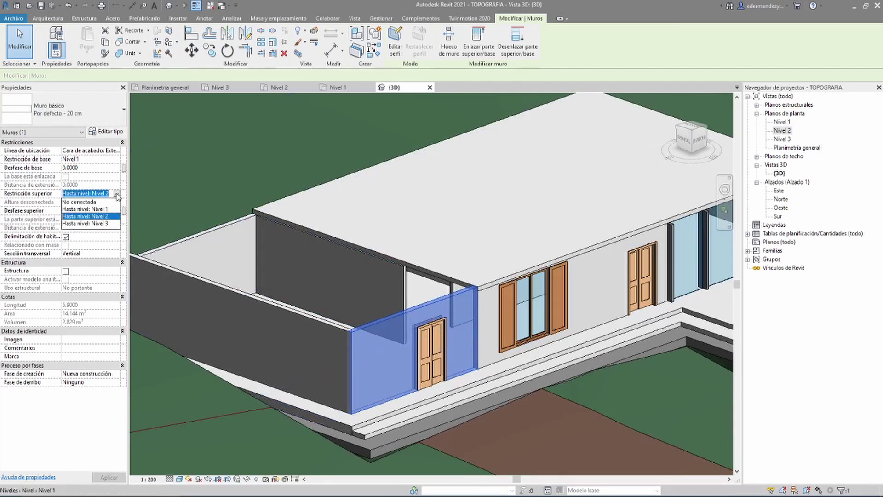
pyautogui.click(103, 224)
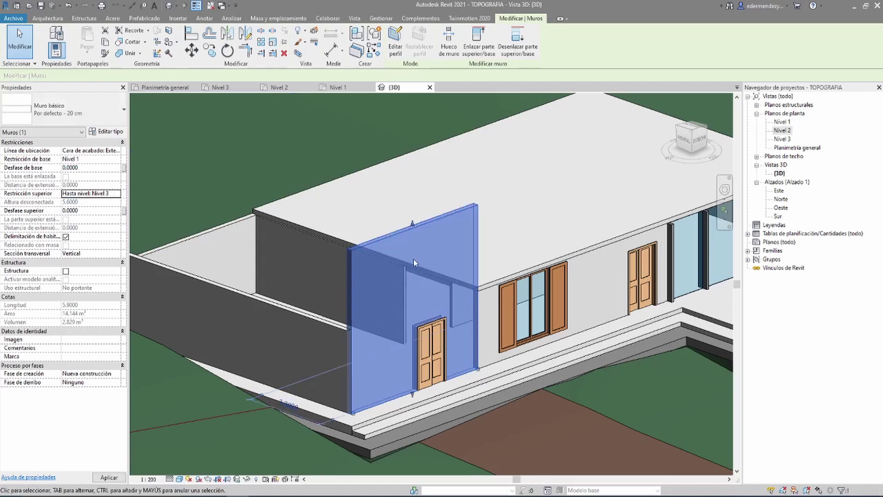
# Raise the lower front wall's top constraint to Nivel 3 as well
pyautogui.moveTo(413, 258)
pyautogui.keyDown('shift'); pyautogui.mouseDown(button='middle')
pyautogui.moveTo(390, 273)
pyautogui.moveTo(369, 314)
pyautogui.mouseUp(button='middle'); pyautogui.keyUp('shift')
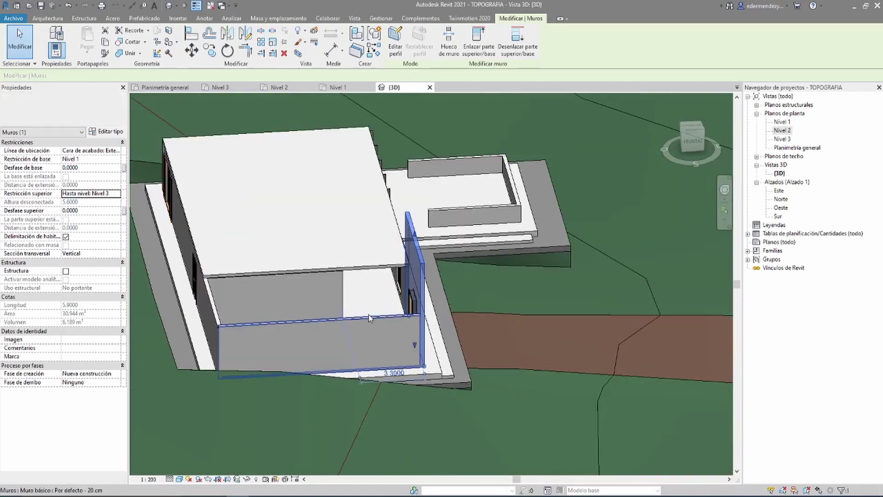
pyautogui.click(366, 315)
pyautogui.click(114, 193)
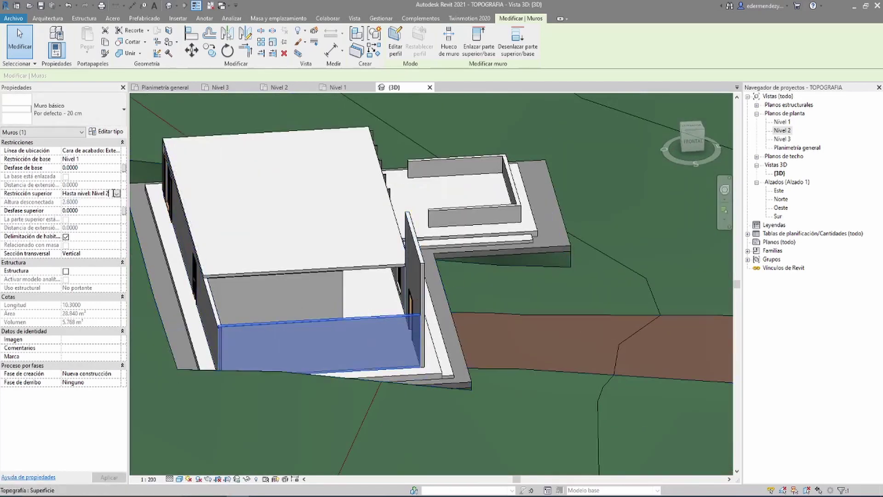
pyautogui.click(117, 193)
pyautogui.click(106, 224)
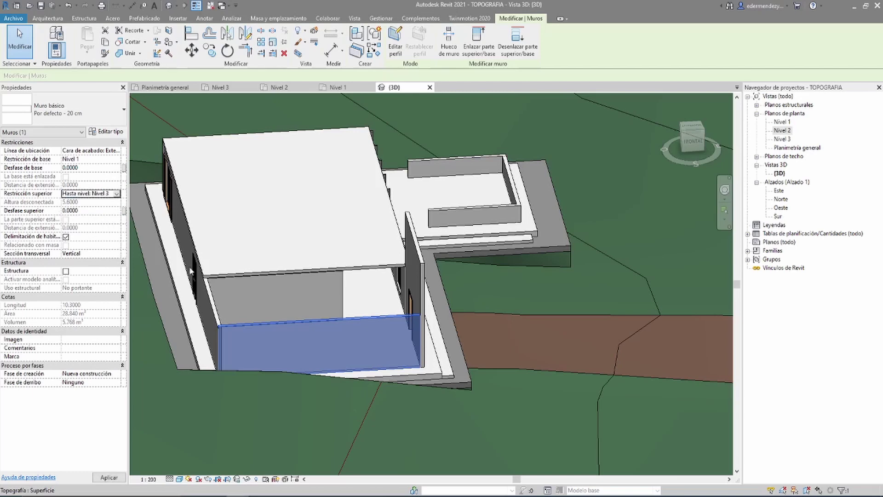
# Select the long left wall and its adjacent piece, then inspect the wall junction
pyautogui.keyDown('shift'); pyautogui.moveTo(458, 403); pyautogui.dragTo(379, 266, button='middle'); pyautogui.keyUp('shift')
pyautogui.click(360, 299)
pyautogui.scroll(3, 360, 300)
pyautogui.scroll(3, 380, 266)
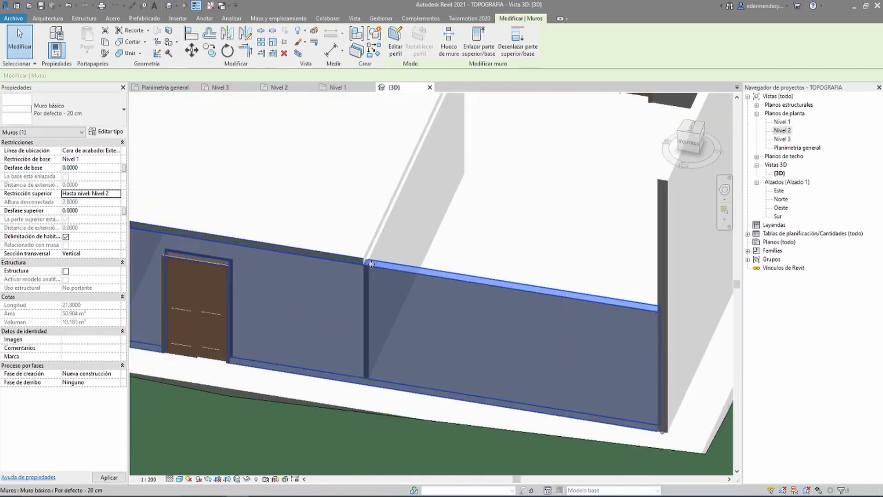
pyautogui.scroll(2, 363, 264)
pyautogui.click(361, 264)
pyautogui.scroll(-4, 360, 264)
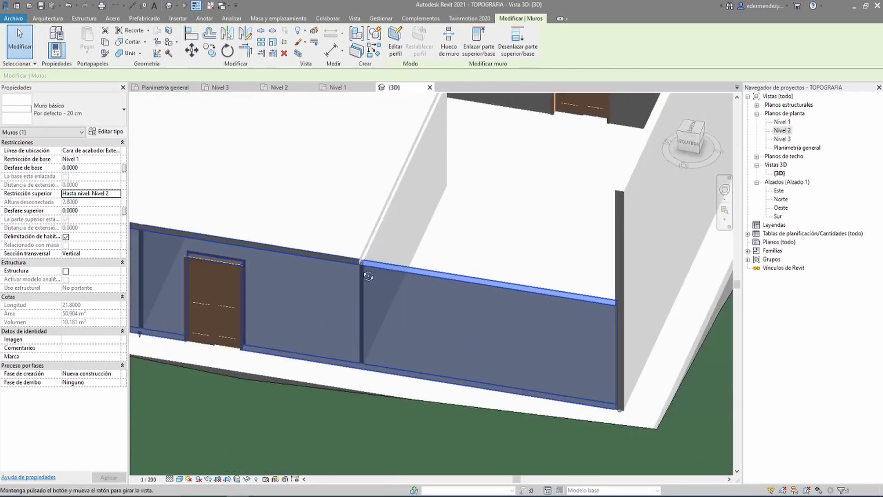
pyautogui.moveTo(364, 220)
pyautogui.keyDown('shift'); pyautogui.mouseDown(button='middle')
pyautogui.moveTo(391, 241)
pyautogui.moveTo(370, 270)
pyautogui.moveTo(387, 329)
pyautogui.mouseUp(button='middle'); pyautogui.keyUp('shift')
pyautogui.scroll(4, 350, 263)
pyautogui.scroll(-2, 351, 263)
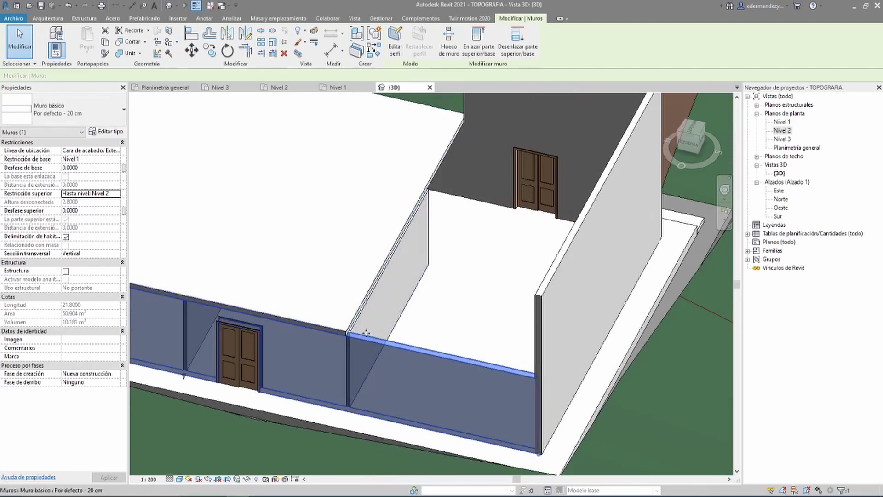
pyautogui.scroll(2, 354, 327)
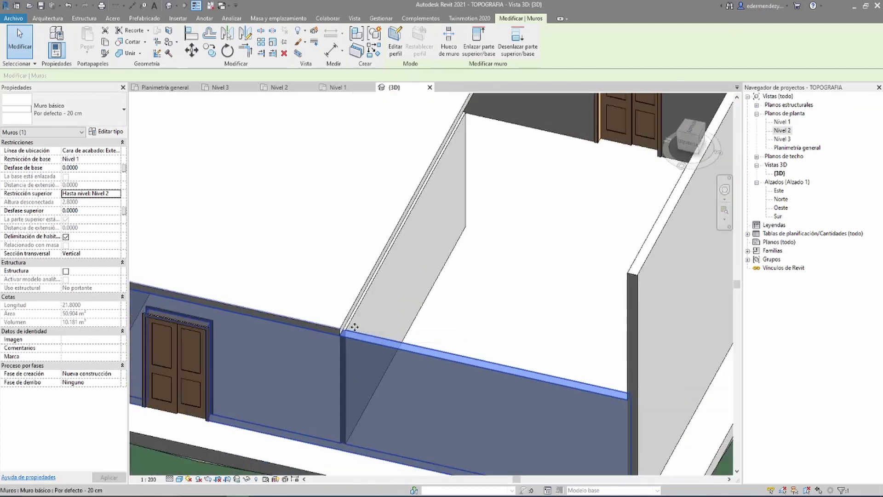
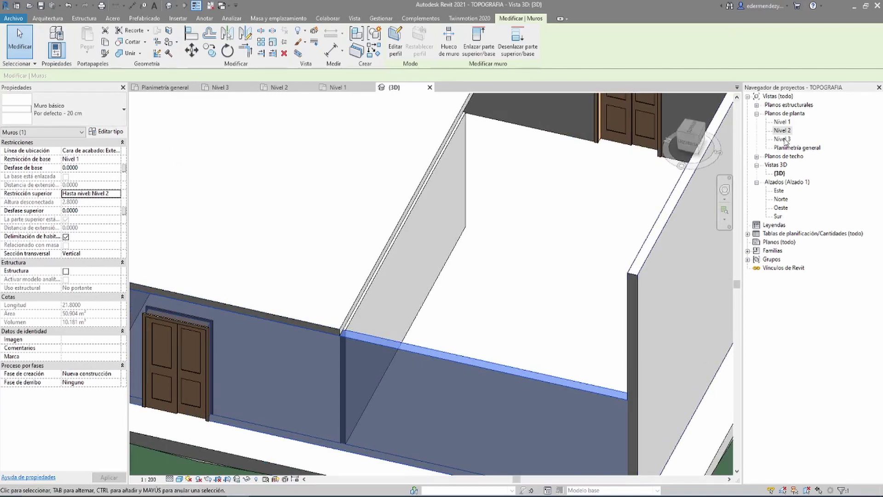
# Open the Nivel 1 plan and select the long wall crossing grid line D
pyautogui.doubleClick(782, 122)
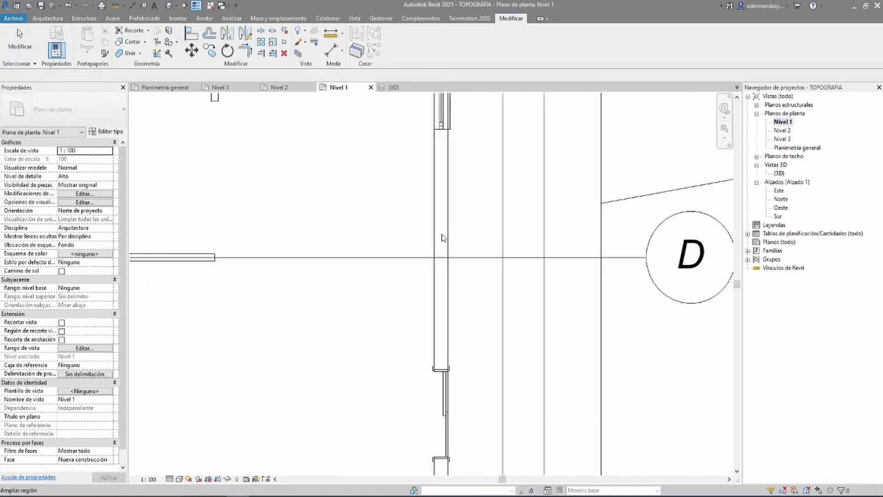
pyautogui.scroll(-3, 443, 238)
pyautogui.click(311, 257)
pyautogui.scroll(-2, 430, 258)
pyautogui.scroll(2, 429, 258)
pyautogui.scroll(3, 306, 258)
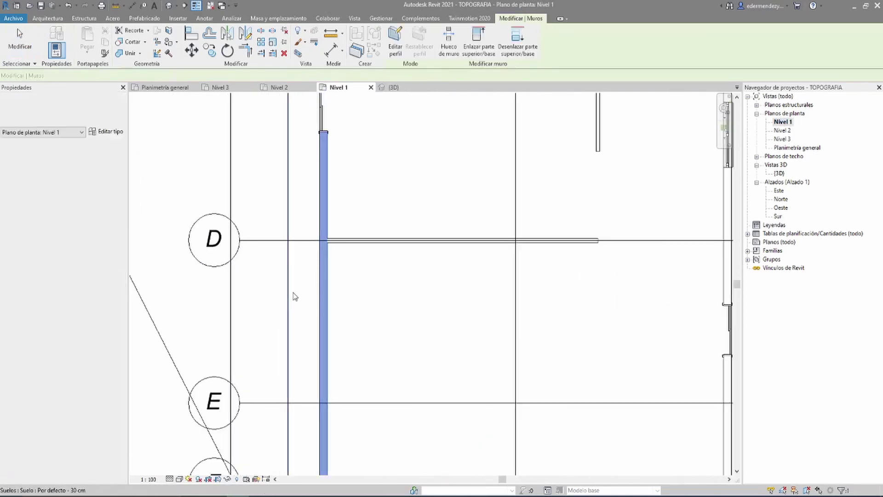
pyautogui.scroll(2, 326, 258)
pyautogui.scroll(2, 324, 216)
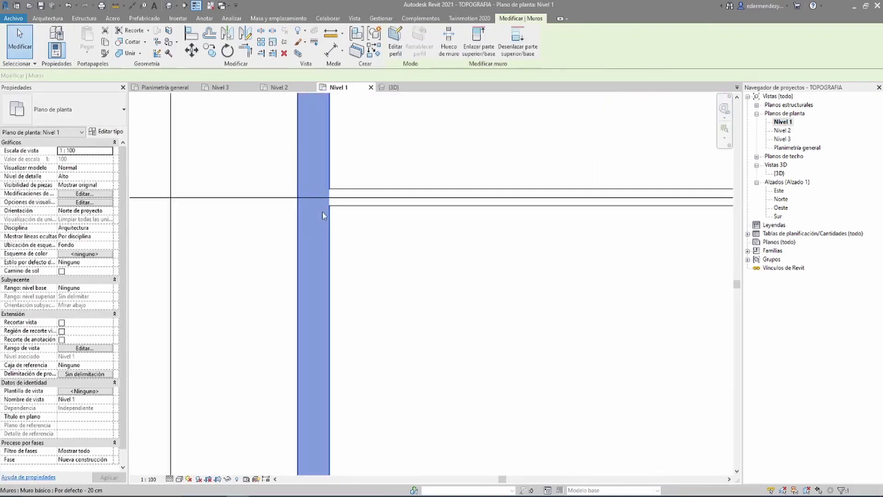
pyautogui.scroll(1, 324, 215)
pyautogui.click(292, 191)
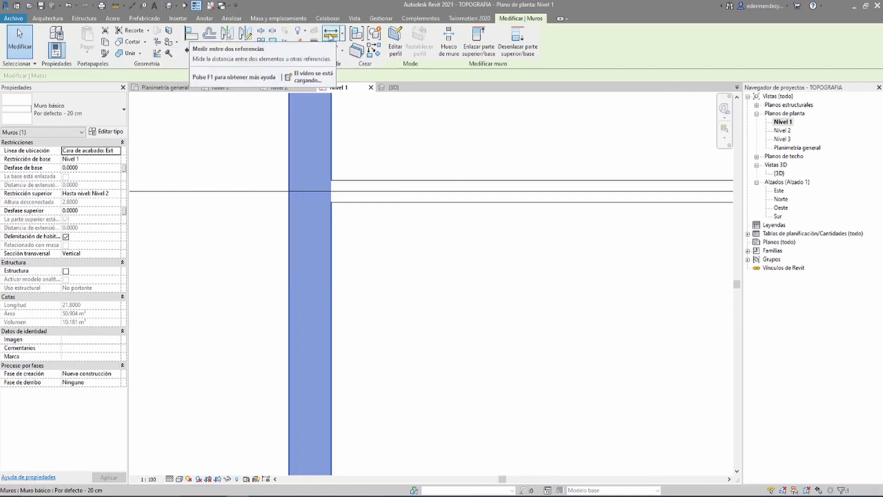
# Split the wall at its grid D intersection and dismiss the attached-walls warning
pyautogui.click(298, 41)
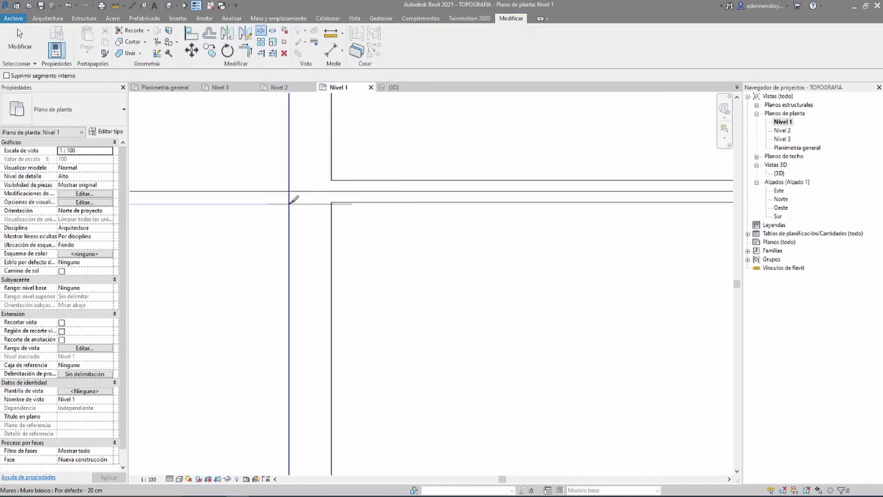
pyautogui.scroll(2, 289, 202)
pyautogui.scroll(2, 290, 201)
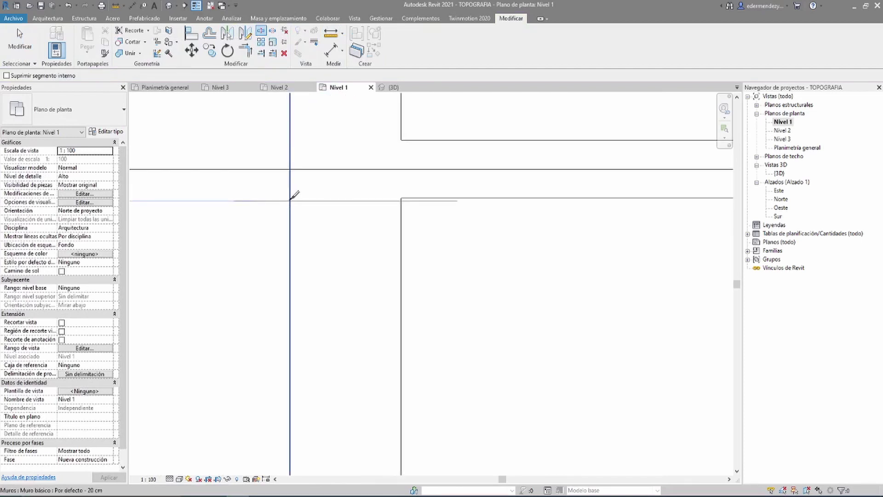
pyautogui.click(291, 199)
pyautogui.scroll(-2, 366, 189)
pyautogui.scroll(-1, 405, 198)
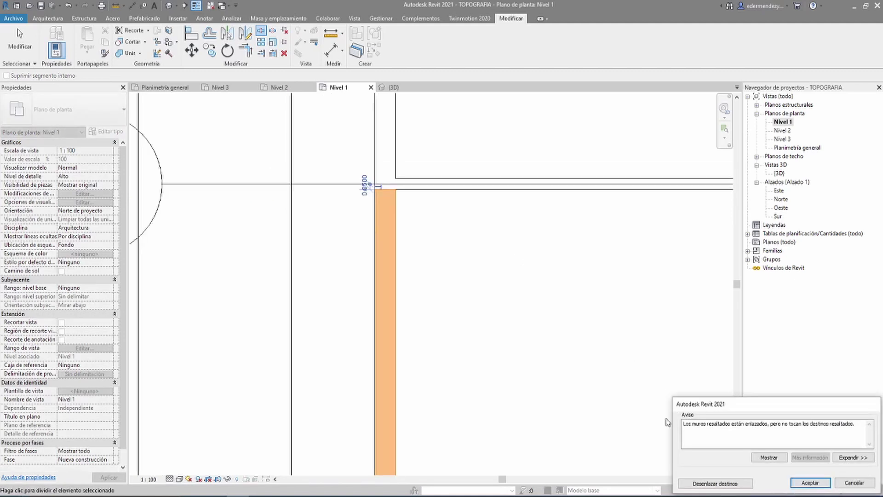
pyautogui.click(700, 484)
pyautogui.scroll(-1, 350, 193)
pyautogui.scroll(-1, 349, 193)
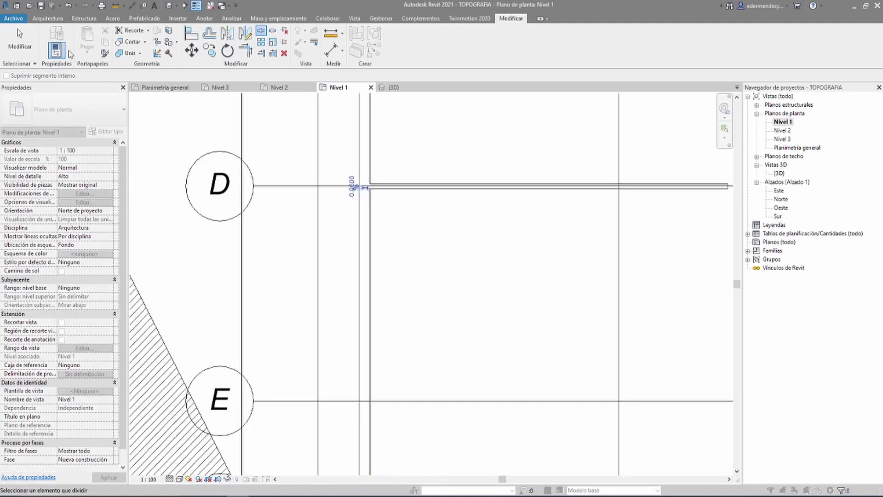
# In the 3D view, set the split-off wall's top constraint to Up to level: Nivel 3
pyautogui.doubleClick(780, 173)
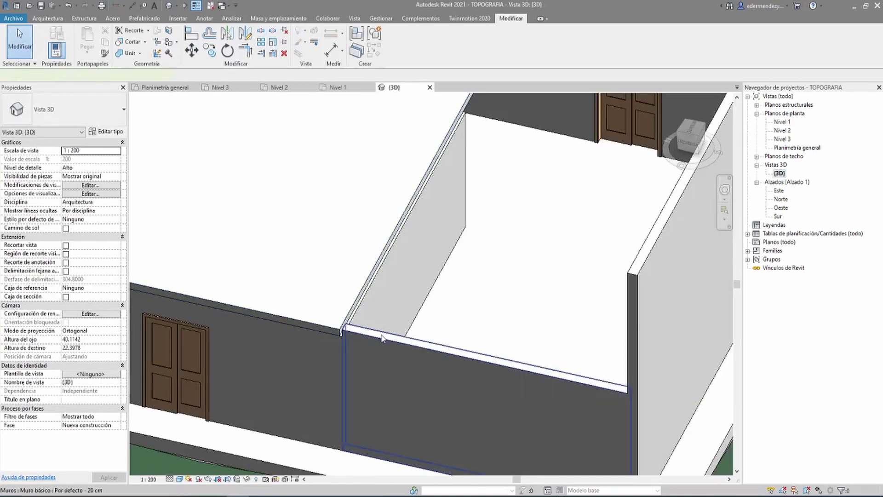
pyautogui.click(382, 338)
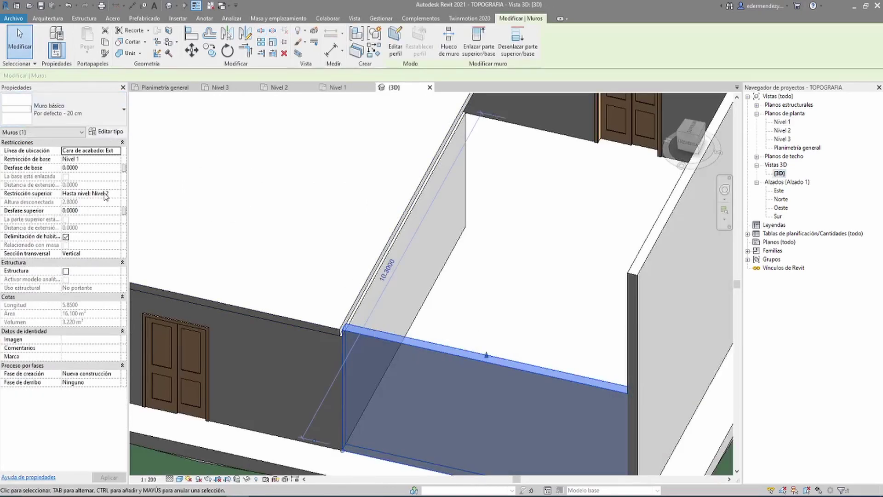
pyautogui.click(105, 194)
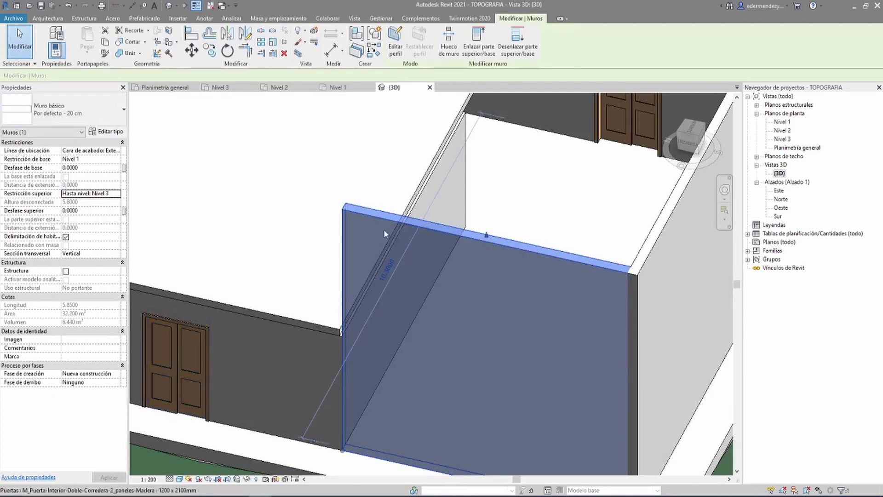
# Orbit around the raised wall to check it, then return to the Nivel 1 plan
pyautogui.moveTo(429, 209)
pyautogui.keyDown('shift'); pyautogui.mouseDown(button='middle')
pyautogui.moveTo(435, 377)
pyautogui.moveTo(465, 371)
pyautogui.mouseUp(button='middle'); pyautogui.keyUp('shift')
pyautogui.scroll(3, 466, 371)
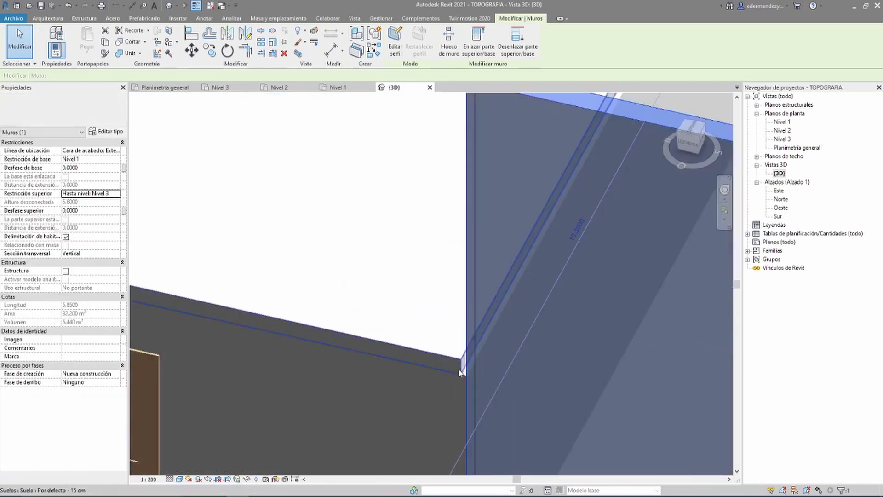
pyautogui.scroll(2, 466, 370)
pyautogui.scroll(-3, 465, 371)
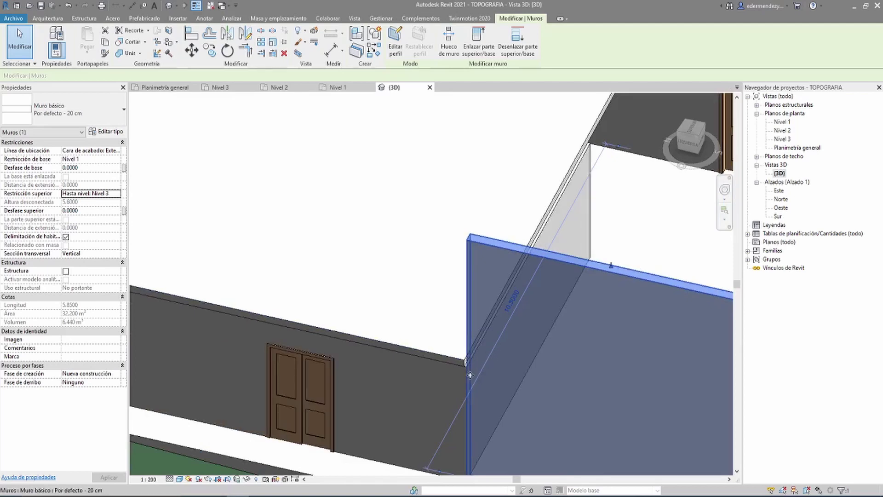
pyautogui.moveTo(469, 375)
pyautogui.keyDown('shift'); pyautogui.mouseDown(button='middle')
pyautogui.moveTo(462, 361)
pyautogui.moveTo(479, 224)
pyautogui.mouseUp(button='middle'); pyautogui.keyUp('shift')
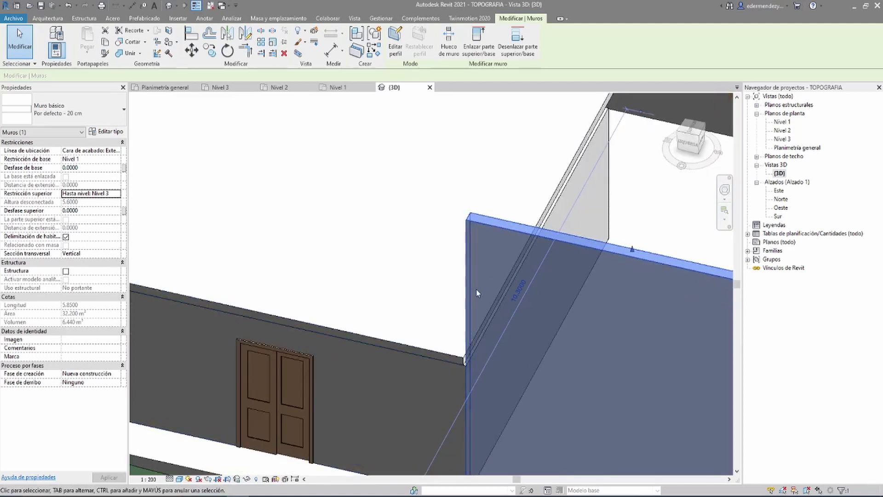
pyautogui.scroll(-3, 477, 293)
pyautogui.scroll(1, 534, 221)
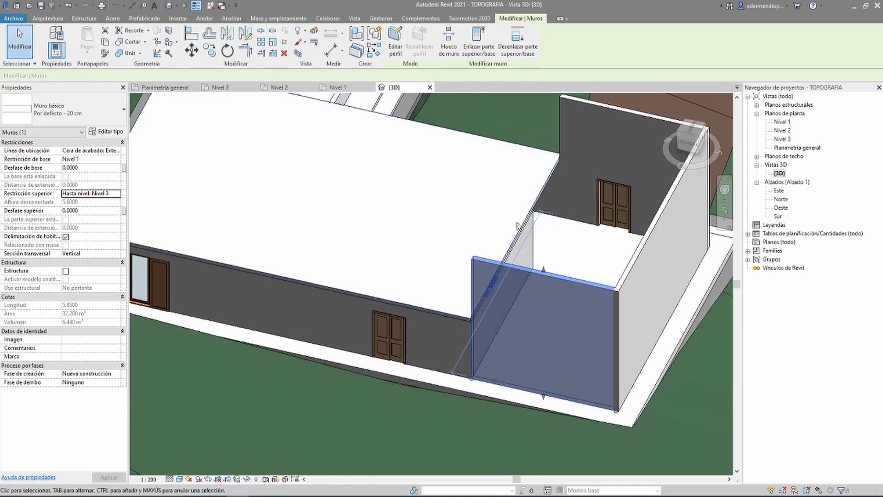
pyautogui.doubleClick(782, 122)
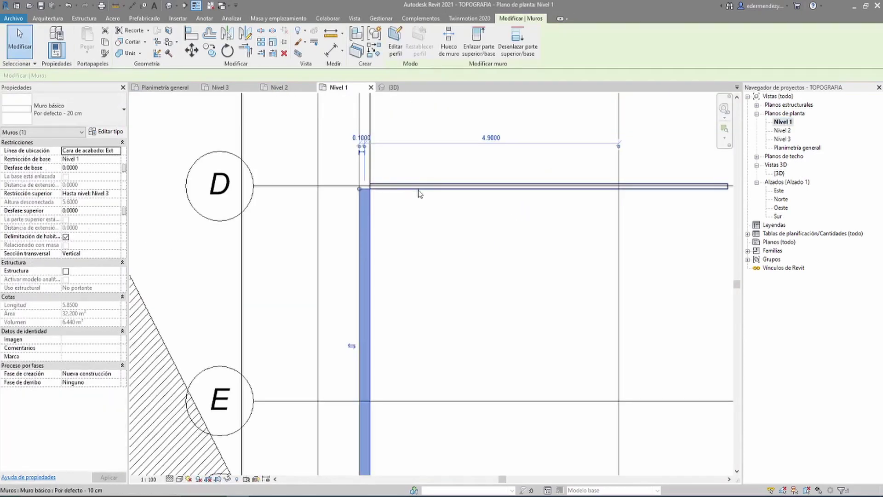
# Open the Nivel 2 plan and start editing the floor slab's boundary
pyautogui.doubleClick(782, 131)
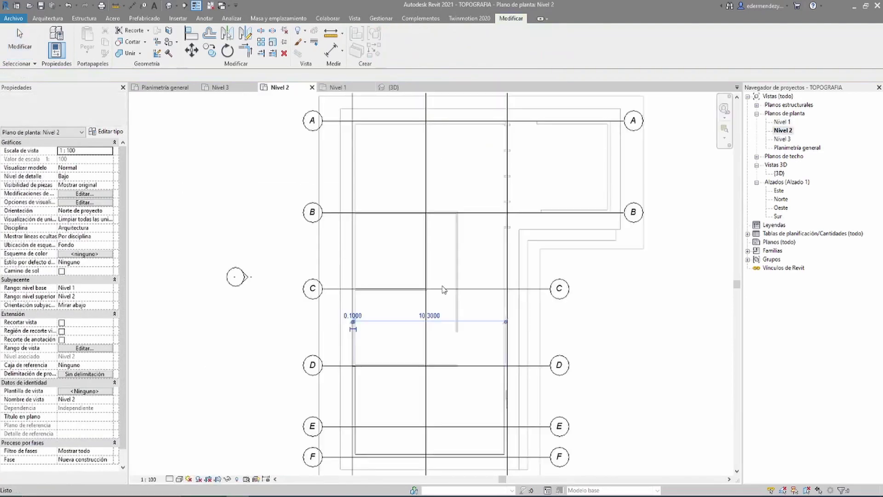
pyautogui.scroll(2, 351, 363)
pyautogui.click(352, 364)
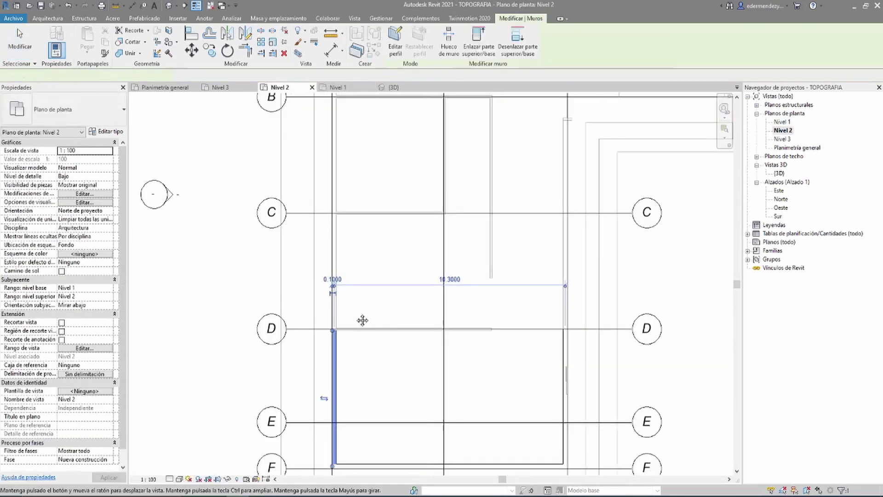
pyautogui.scroll(2, 361, 319)
pyautogui.scroll(2, 343, 299)
pyautogui.click(327, 283)
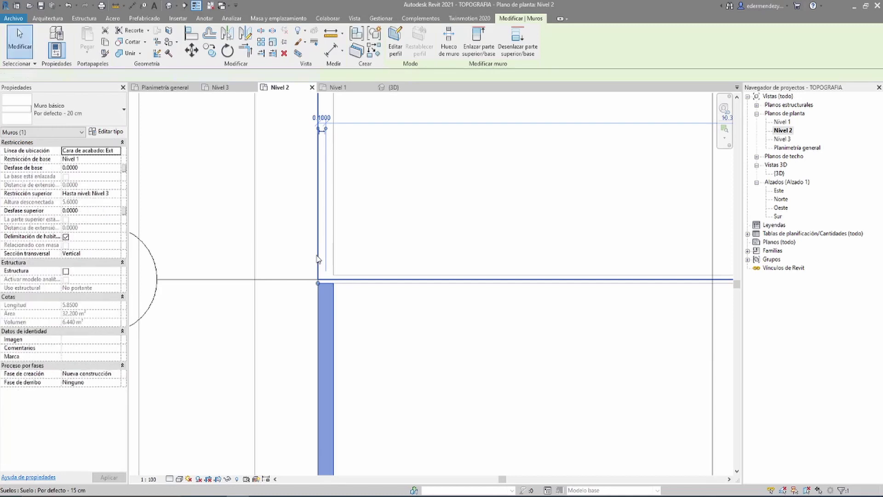
pyautogui.scroll(2, 334, 281)
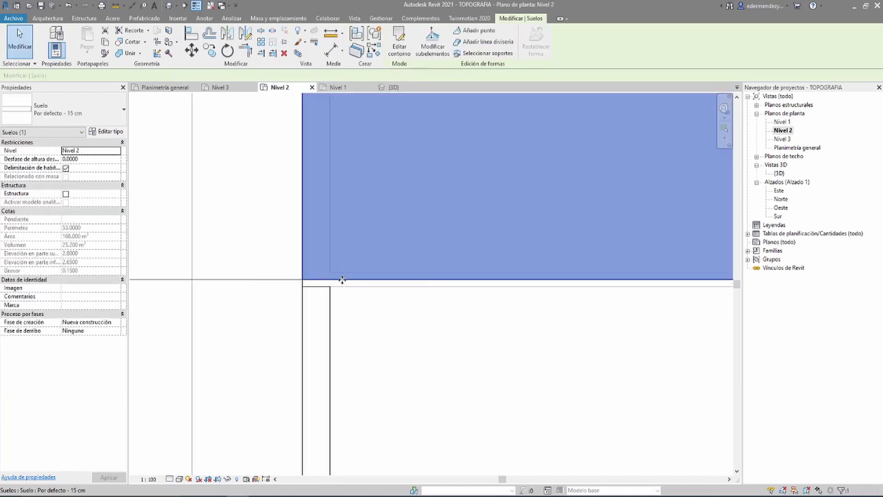
pyautogui.doubleClick(342, 280)
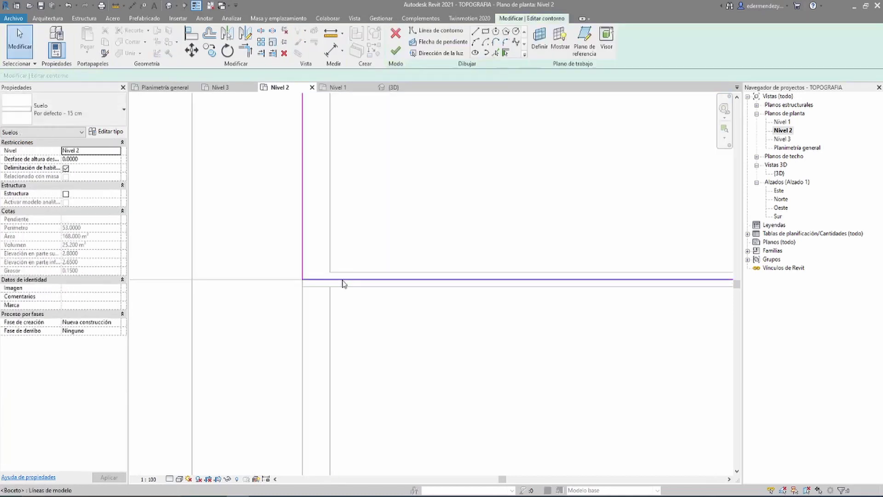
# Move the grid D boundary line to the wall face, finish, and answer the attach-walls prompt
pyautogui.click(334, 282)
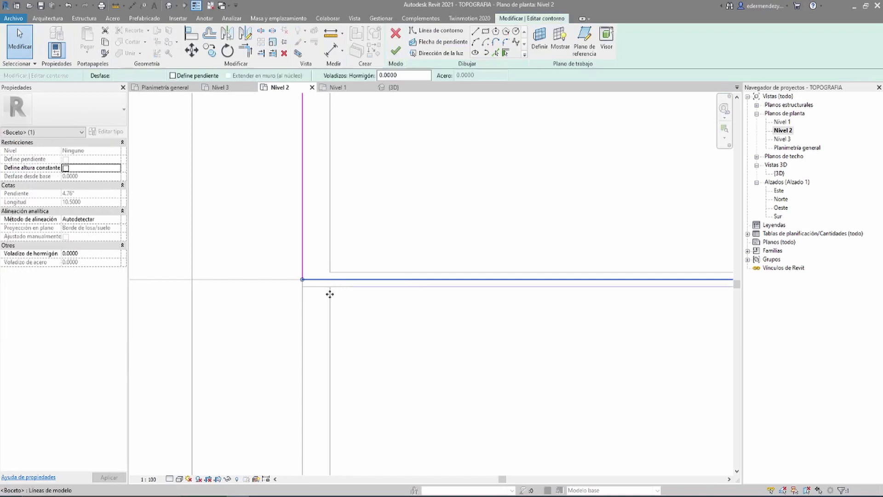
pyautogui.moveTo(323, 296); pyautogui.dragTo(324, 290)
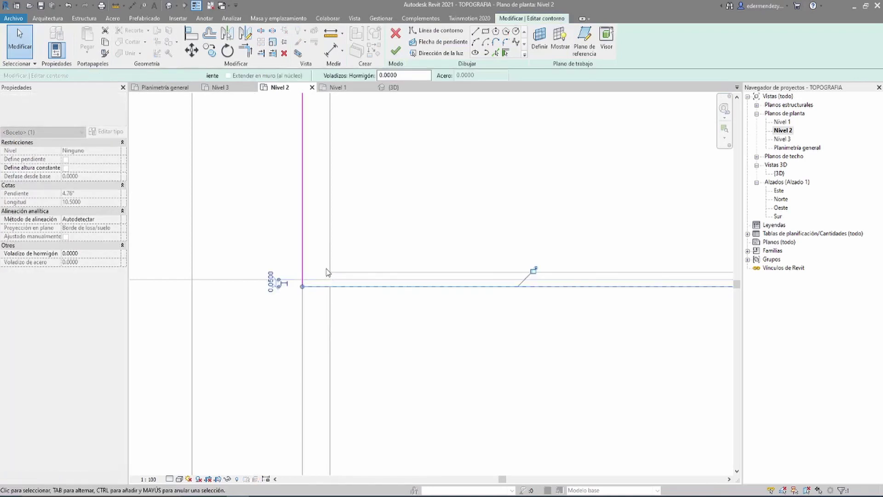
pyautogui.scroll(-2, 327, 273)
pyautogui.scroll(-2, 437, 280)
pyautogui.scroll(3, 528, 292)
pyautogui.scroll(2, 577, 314)
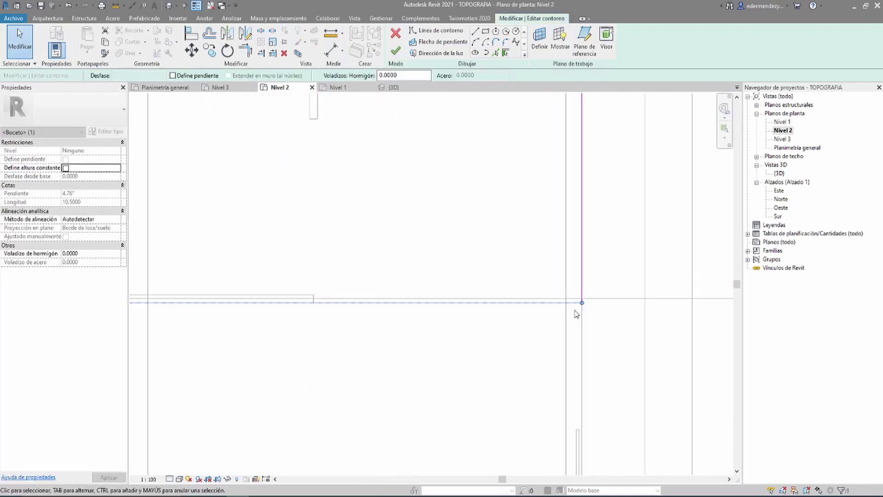
pyautogui.click(396, 50)
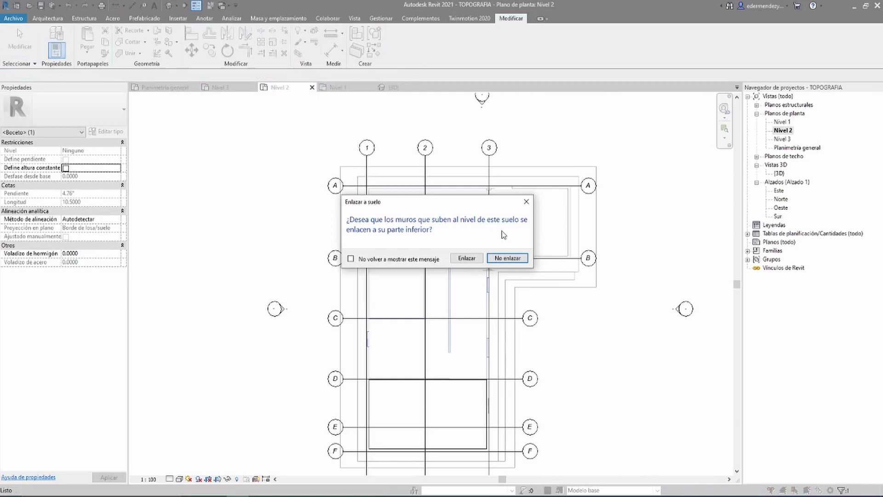
pyautogui.click(515, 259)
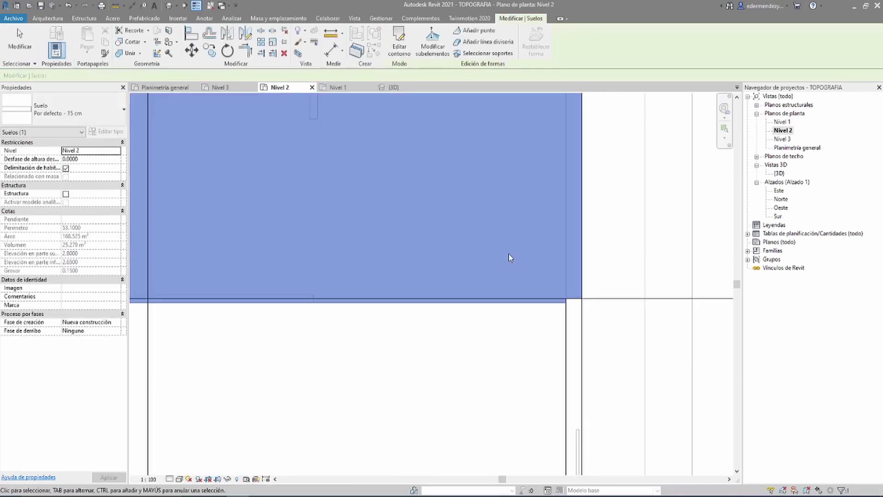
# Inspect the 20 cm wall at the Nivel 2 floor's corner near grid D
pyautogui.scroll(2, 560, 319)
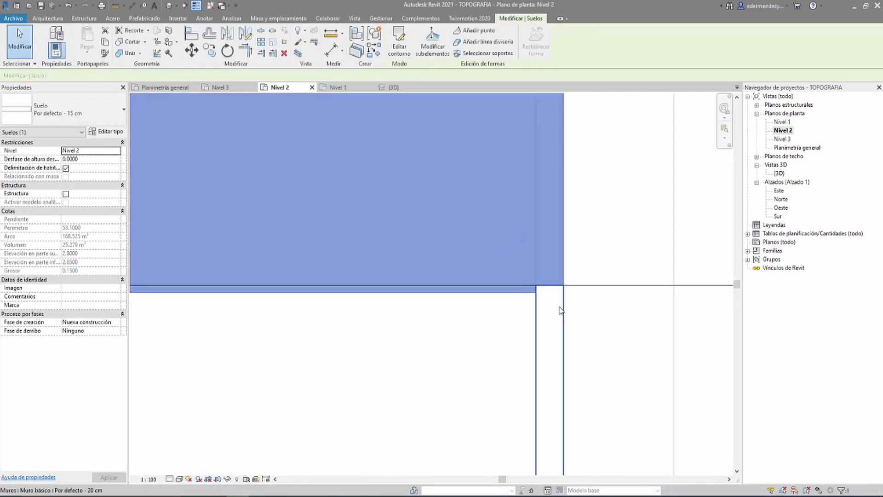
pyautogui.click(560, 310)
pyautogui.scroll(2, 566, 293)
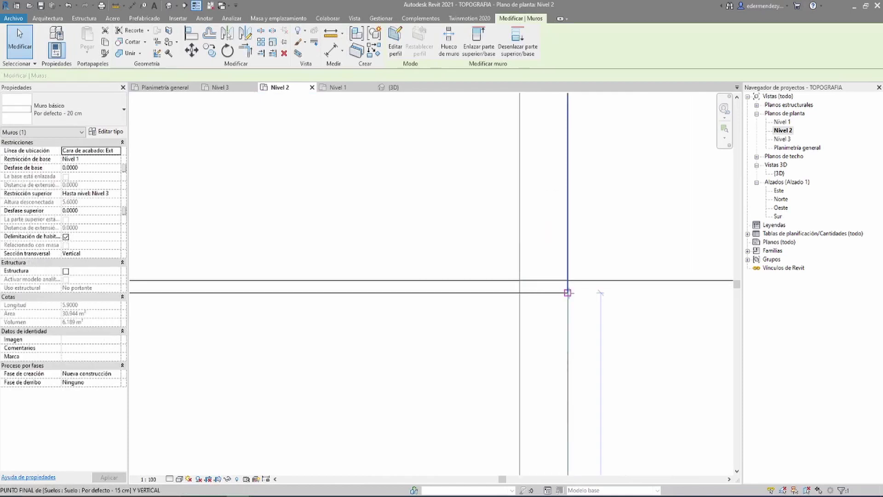
pyautogui.click(565, 291)
pyautogui.press('Escape')
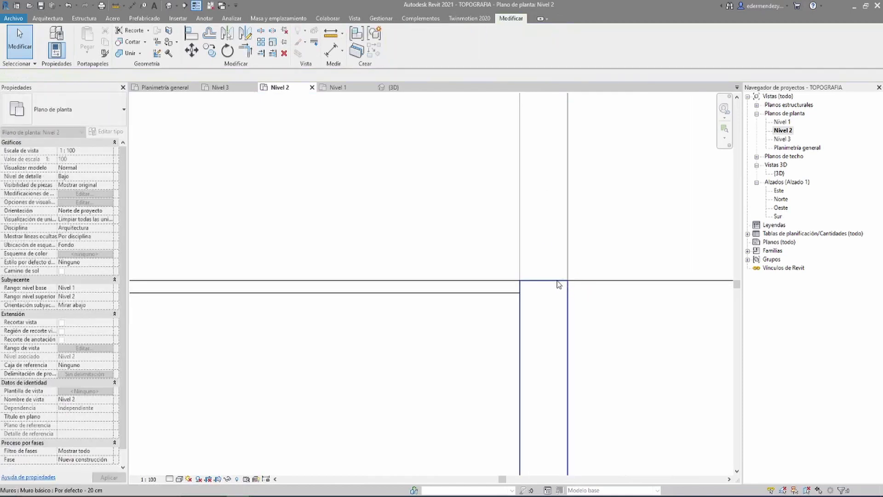
pyautogui.click(559, 284)
pyautogui.click(565, 269)
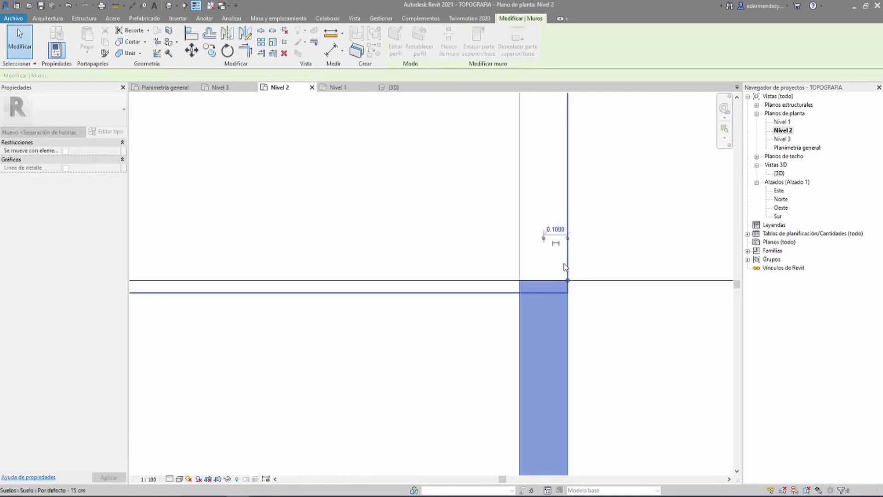
pyautogui.click(585, 274)
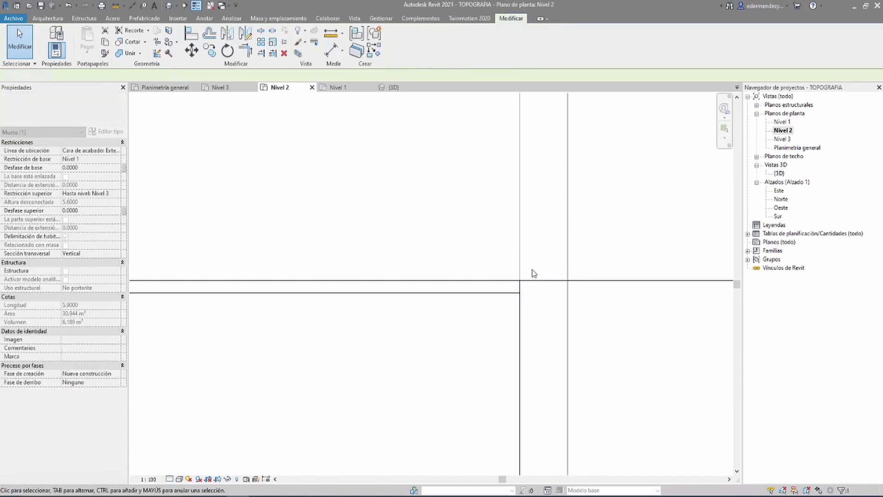
# Switch to the Nivel 1 plan, pan to grid D, and select the wall there
pyautogui.doubleClick(782, 122)
pyautogui.moveTo(639, 242)
pyautogui.mouseDown(button='middle')
pyautogui.moveTo(529, 248)
pyautogui.moveTo(471, 269)
pyautogui.mouseUp(button='middle')
pyautogui.scroll(-2, 528, 248)
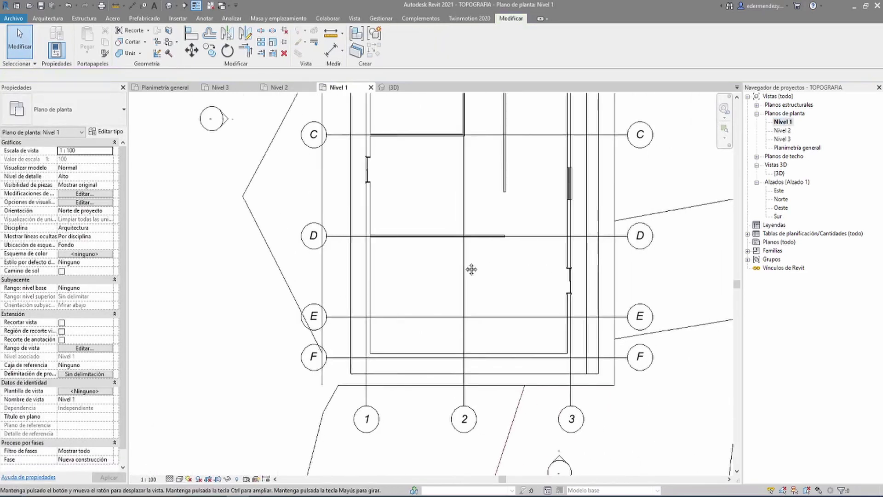
pyautogui.scroll(3, 472, 269)
pyautogui.scroll(2, 506, 257)
pyautogui.click(536, 221)
pyautogui.scroll(2, 541, 257)
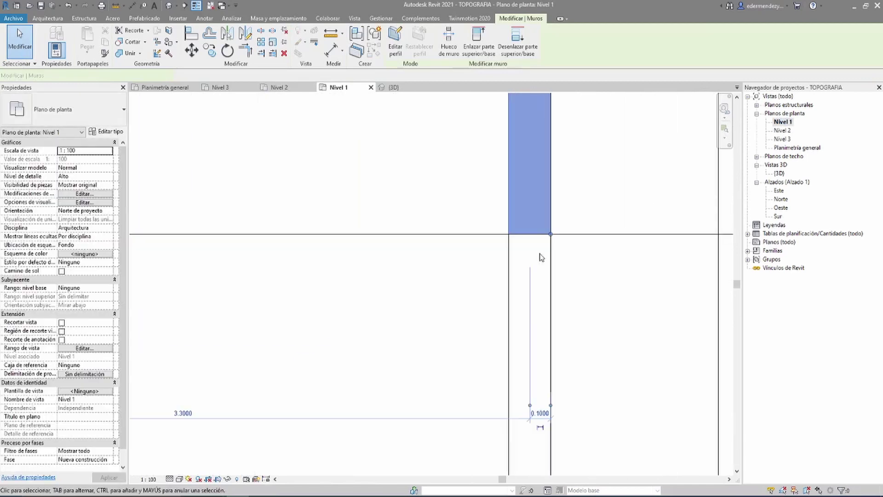
pyautogui.scroll(-3, 540, 257)
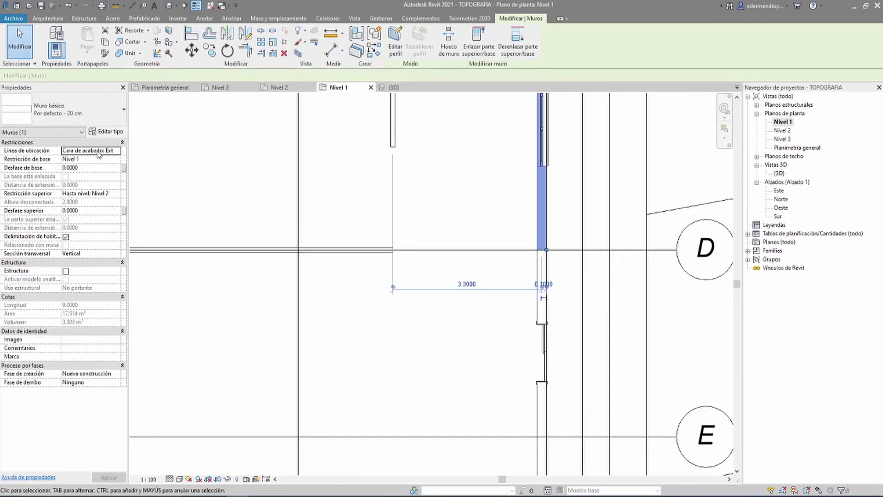
# Switch to the 3D view, orbit around the house, and select the upper slab
pyautogui.click(394, 87)
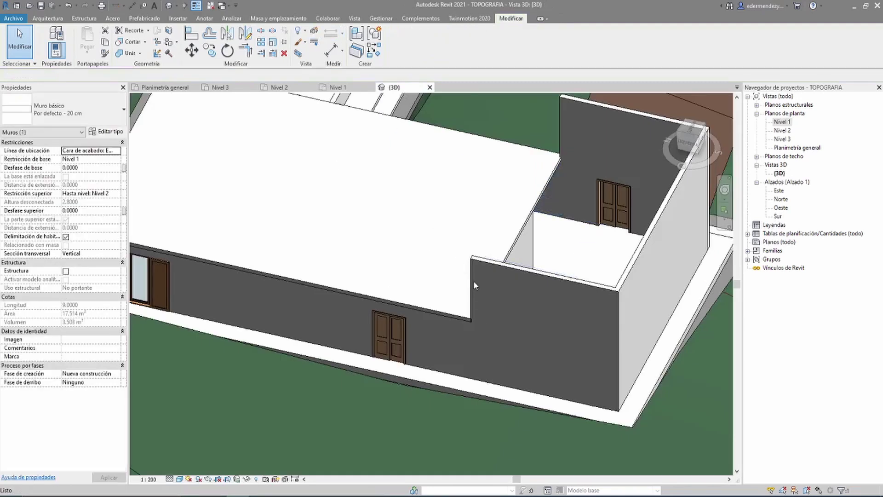
pyautogui.press('Escape')
pyautogui.scroll(3, 484, 272)
pyautogui.scroll(3, 454, 303)
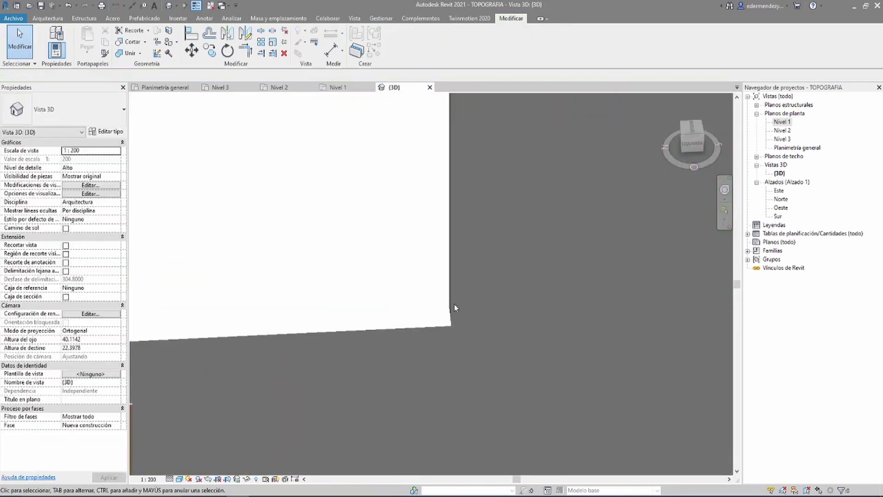
pyautogui.scroll(2, 437, 336)
pyautogui.scroll(-4, 458, 335)
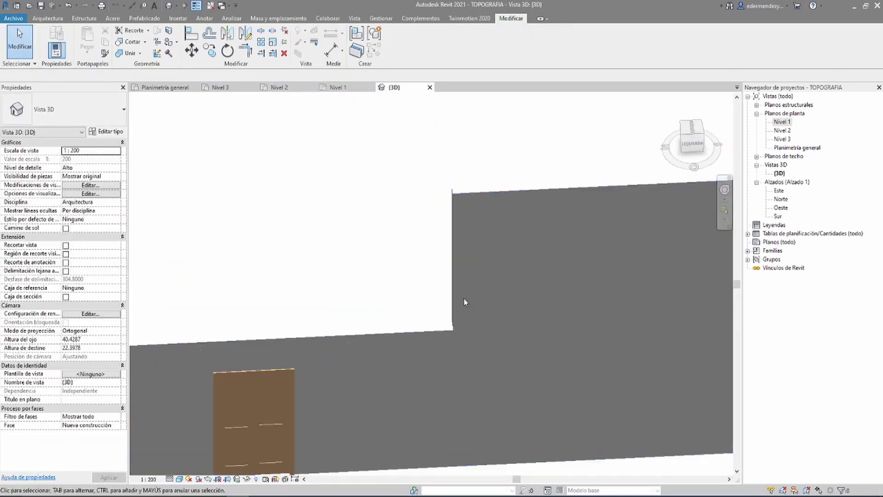
pyautogui.moveTo(463, 298)
pyautogui.keyDown('shift'); pyautogui.mouseDown(button='middle')
pyautogui.moveTo(414, 301)
pyautogui.moveTo(436, 339)
pyautogui.mouseUp(button='middle'); pyautogui.keyUp('shift')
pyautogui.moveTo(463, 300)
pyautogui.keyDown('shift'); pyautogui.mouseDown(button='middle')
pyautogui.moveTo(258, 302)
pyautogui.moveTo(532, 162)
pyautogui.moveTo(481, 333)
pyautogui.mouseUp(button='middle'); pyautogui.keyUp('shift')
pyautogui.click(448, 313)
pyautogui.scroll(2, 443, 310)
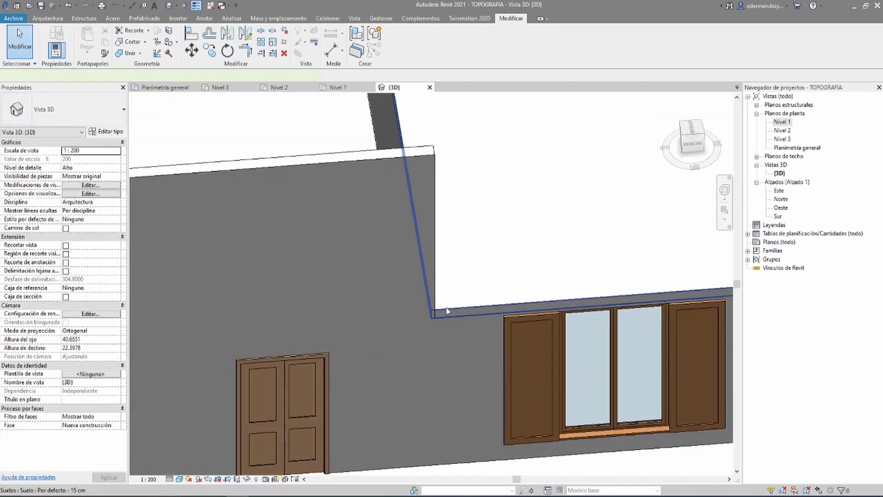
pyautogui.scroll(2, 430, 315)
pyautogui.scroll(-2, 427, 282)
# Select the wall beneath the slab edge and orbit to face it
pyautogui.click(414, 276)
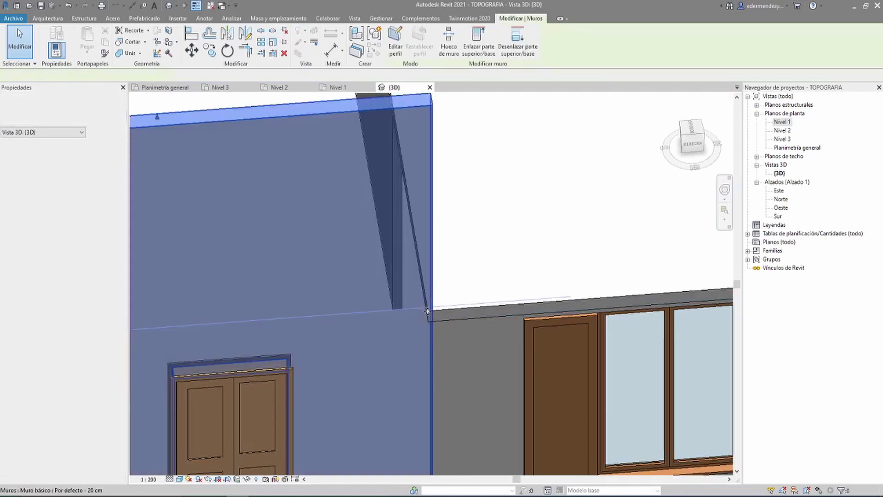
pyautogui.scroll(3, 449, 291)
pyautogui.scroll(-3, 449, 291)
pyautogui.keyDown('shift'); pyautogui.moveTo(449, 294); pyautogui.dragTo(434, 368, button='middle'); pyautogui.keyUp('shift')
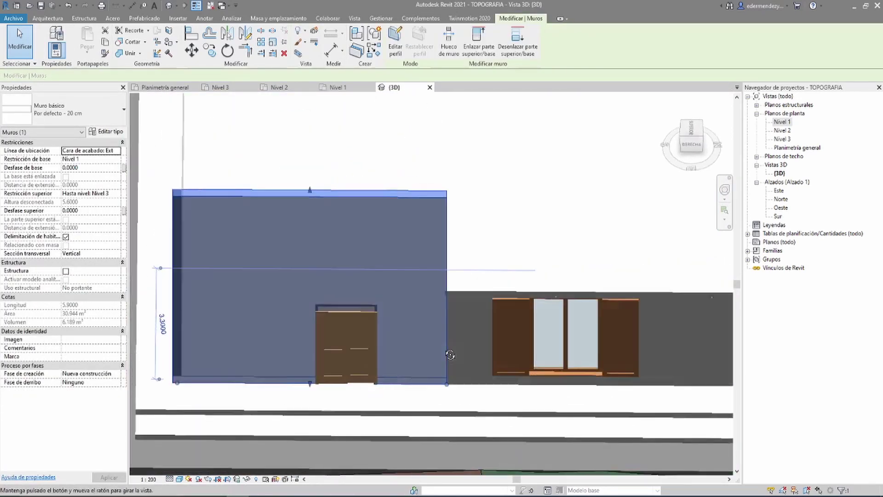
pyautogui.scroll(2, 433, 378)
pyautogui.scroll(2, 433, 377)
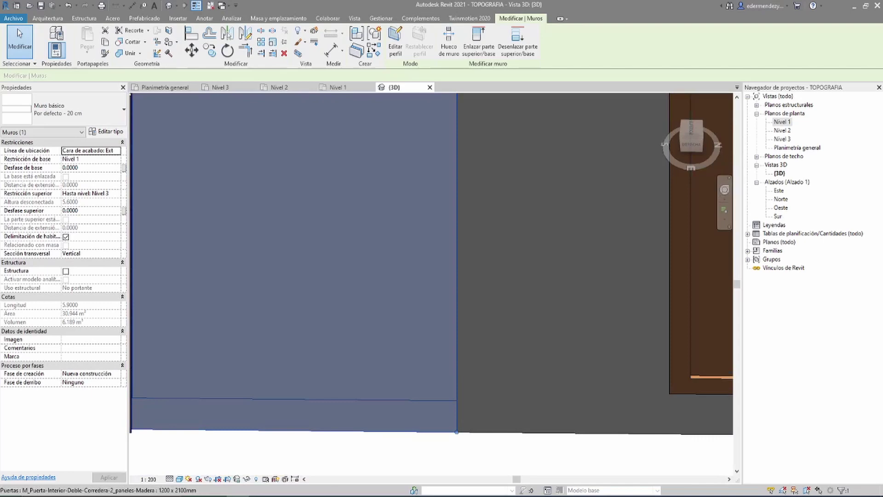
pyautogui.press('Escape')
pyautogui.scroll(-3, 535, 287)
pyautogui.scroll(-2, 511, 276)
pyautogui.scroll(-1, 500, 270)
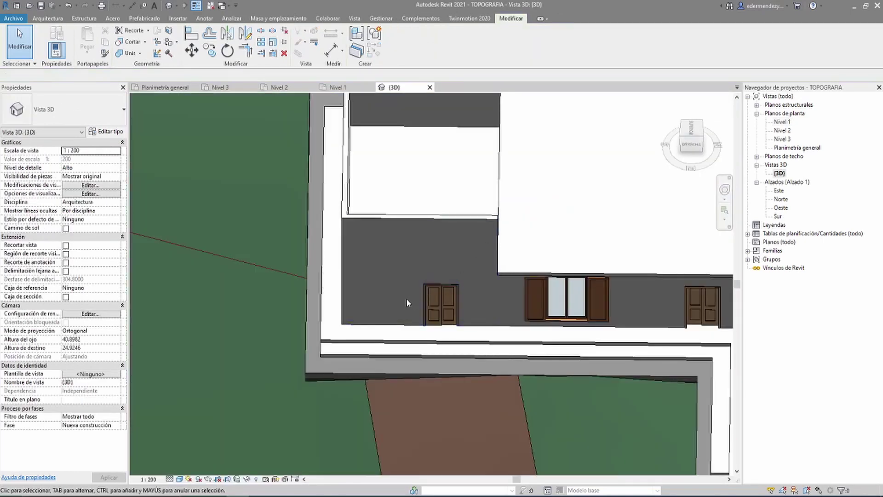
pyautogui.moveTo(407, 303)
pyautogui.keyDown('shift'); pyautogui.mouseDown(button='middle')
pyautogui.moveTo(546, 325)
pyautogui.moveTo(476, 376)
pyautogui.moveTo(493, 373)
pyautogui.mouseUp(button='middle'); pyautogui.keyUp('shift')
pyautogui.scroll(5, 479, 377)
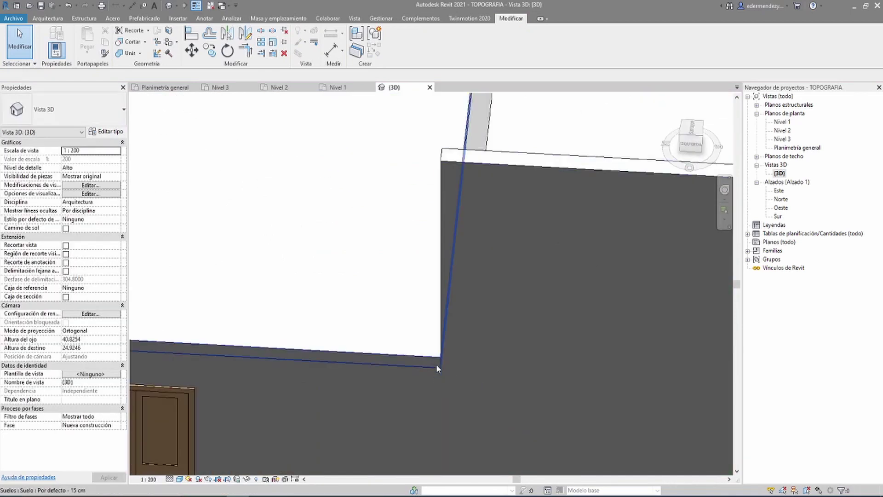
# Check the 7.0000-tall split wall, then orbit to view the house from above
pyautogui.click(462, 361)
pyautogui.scroll(-2, 416, 297)
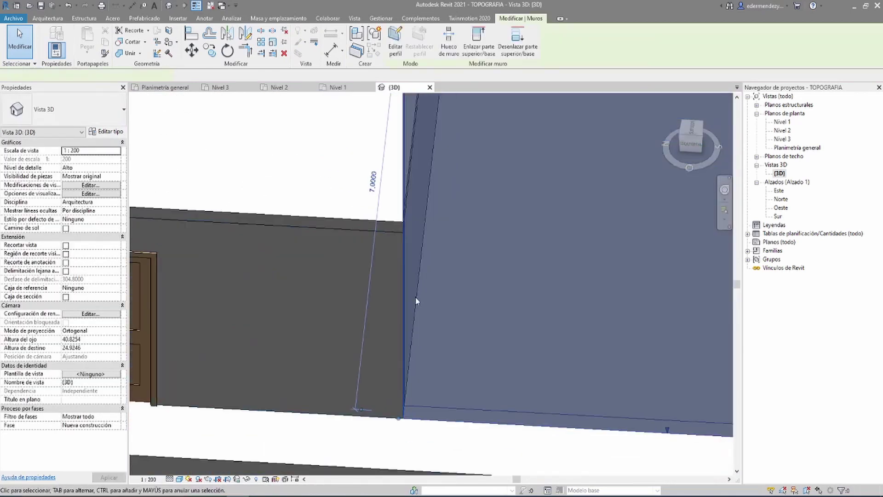
pyautogui.scroll(-2, 415, 294)
pyautogui.scroll(-1, 432, 207)
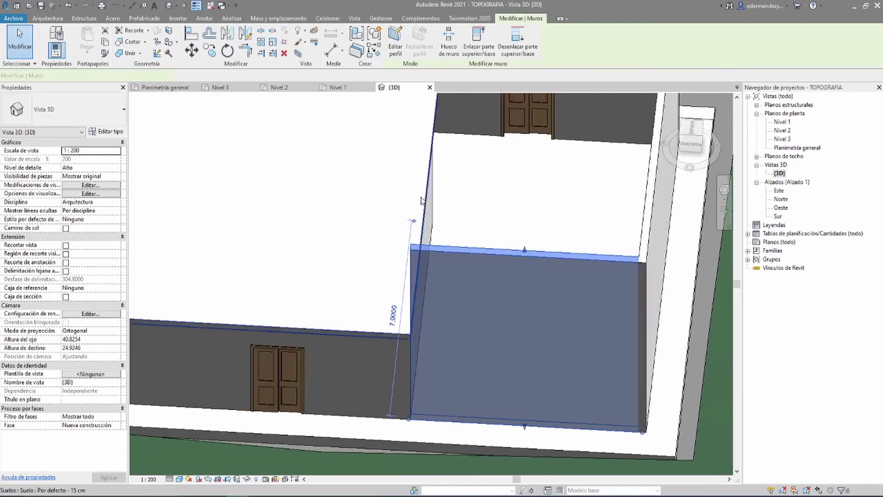
pyautogui.scroll(-3, 428, 221)
pyautogui.scroll(3, 422, 250)
pyautogui.scroll(-4, 422, 250)
pyautogui.press('Escape')
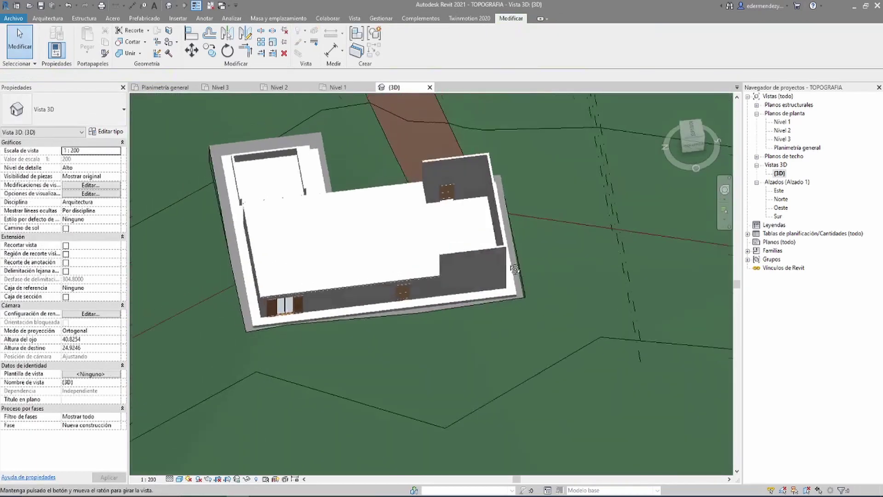
pyautogui.keyDown('shift'); pyautogui.moveTo(421, 251); pyautogui.dragTo(551, 209, button='middle'); pyautogui.keyUp('shift')
pyautogui.scroll(3, 375, 221)
pyautogui.scroll(2, 378, 221)
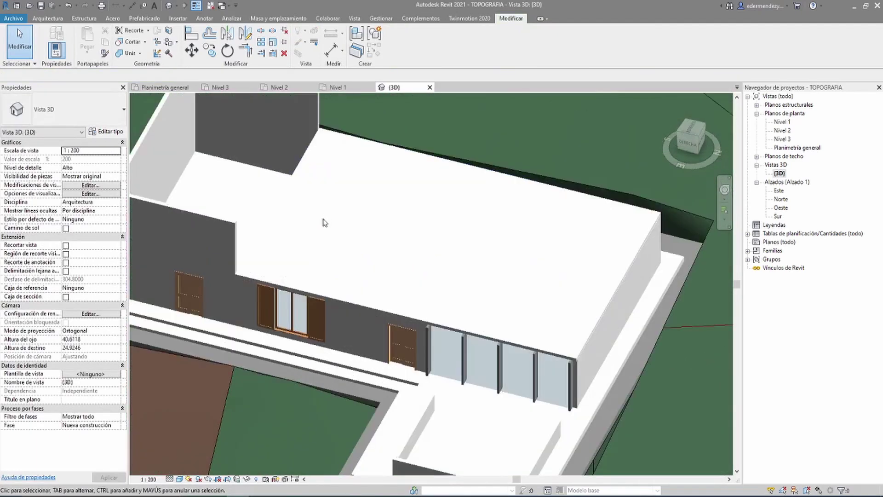
# Open the upper floor slab's boundary sketch and select its edge along the glass wall
pyautogui.click(363, 206)
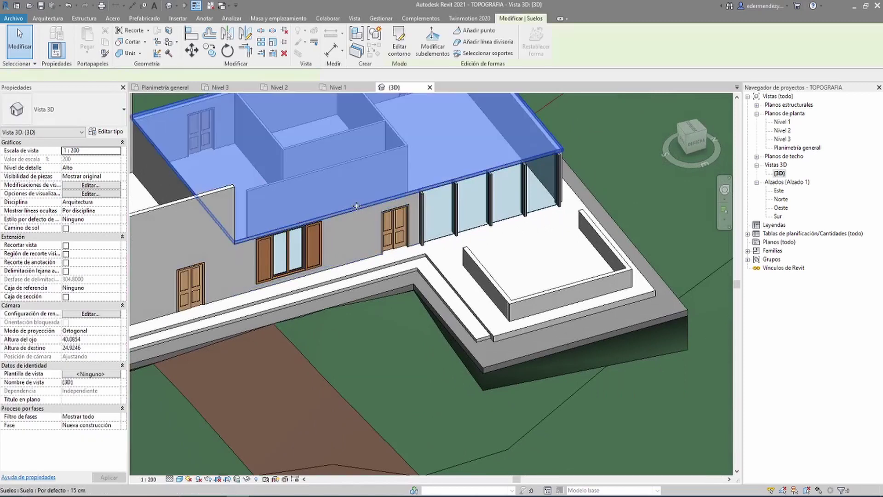
pyautogui.scroll(2, 334, 289)
pyautogui.scroll(3, 334, 289)
pyautogui.doubleClick(333, 289)
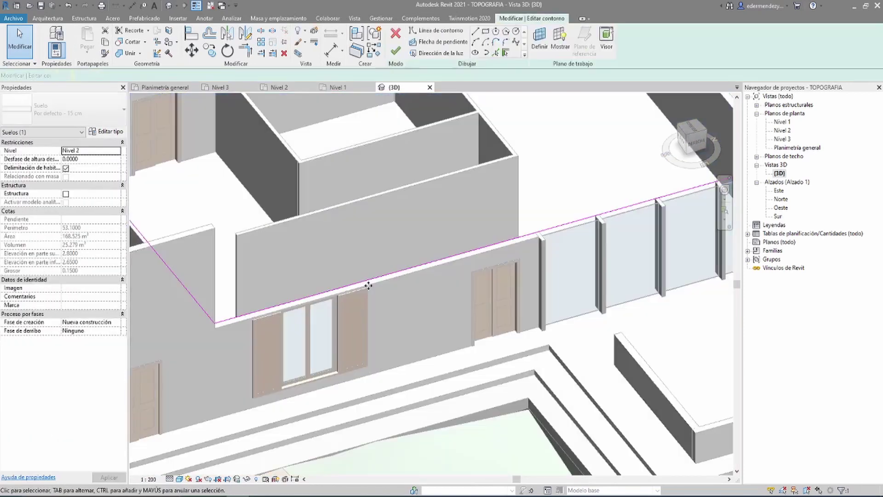
pyautogui.click(410, 315)
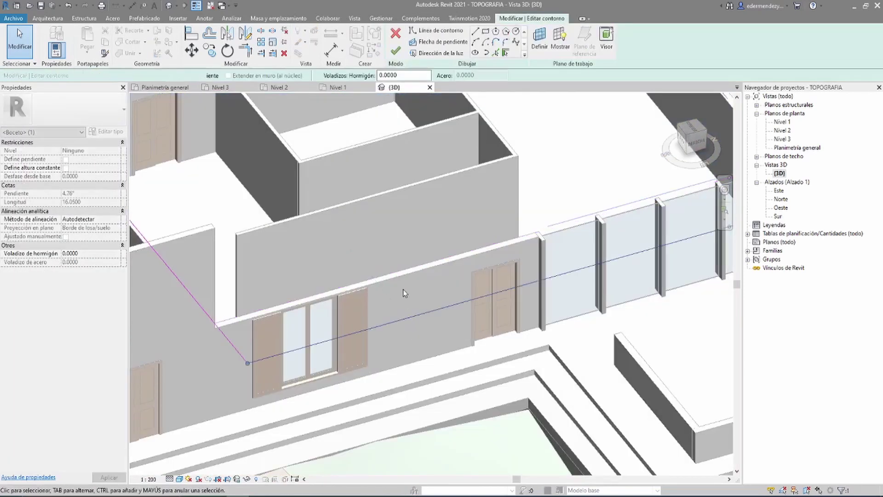
pyautogui.scroll(-5, 403, 289)
pyautogui.moveTo(441, 256); pyautogui.dragTo(458, 279, button='middle')
pyautogui.scroll(3, 528, 293)
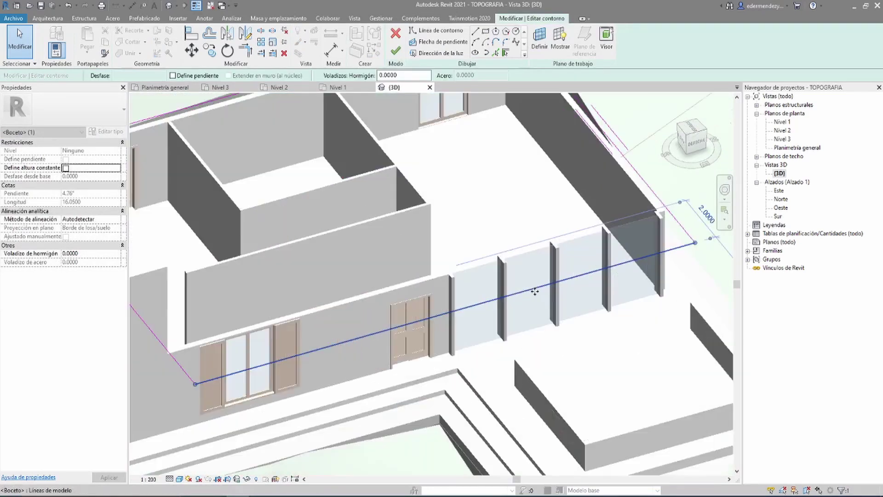
# Offset that slab edge to 1.5000 over the glass wall and finish the sketch
pyautogui.moveTo(518, 279); pyautogui.dragTo(517, 277)
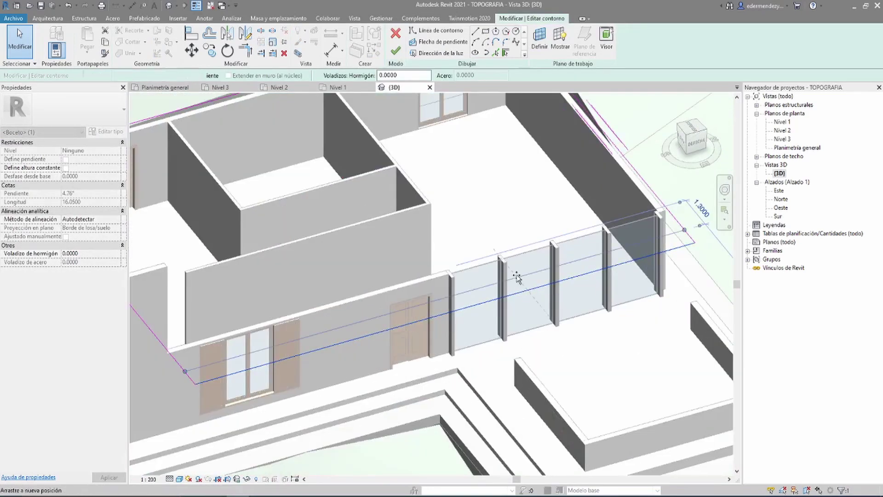
pyautogui.scroll(-2, 517, 278)
pyautogui.moveTo(517, 277)
pyautogui.mouseDown(button='middle')
pyautogui.moveTo(695, 225)
pyautogui.moveTo(638, 257)
pyautogui.mouseUp(button='middle')
pyautogui.scroll(1, 637, 258)
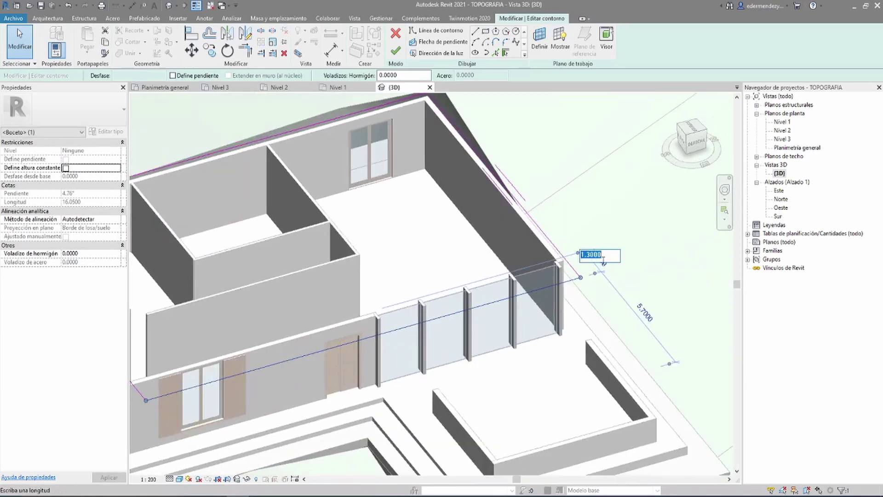
pyautogui.write('1.5000')
pyautogui.press('Return')
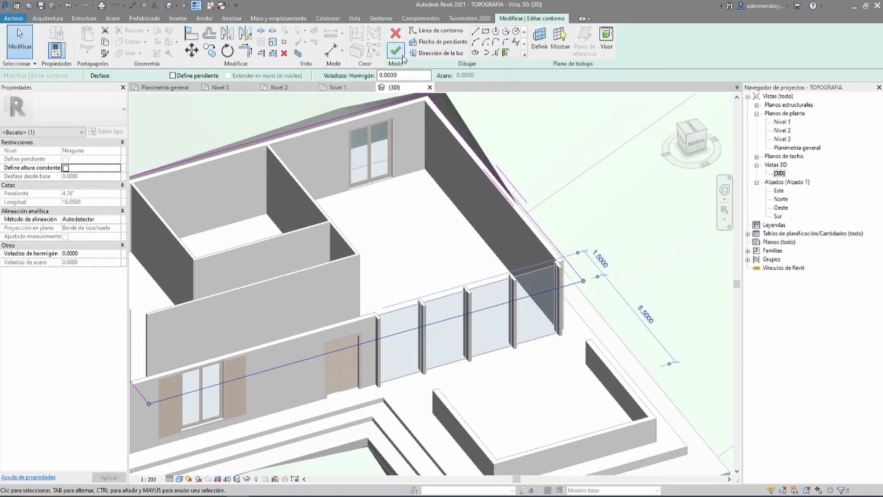
pyautogui.click(396, 51)
pyautogui.click(571, 256)
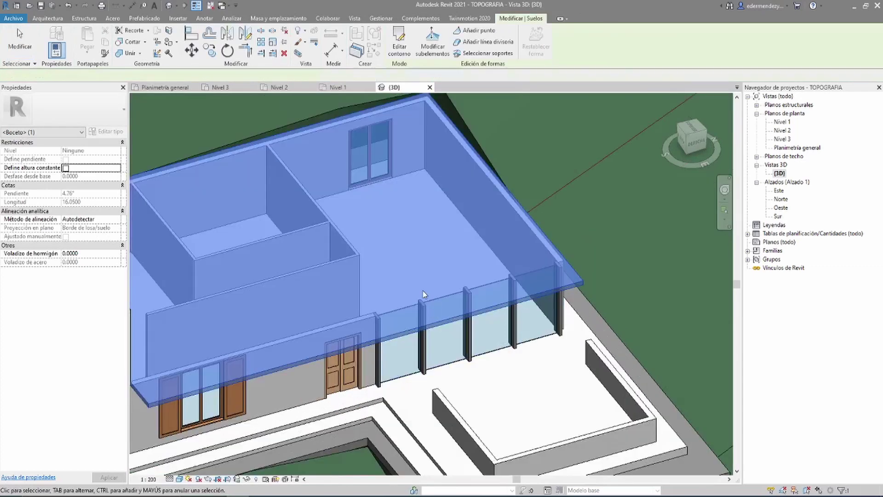
# Orbit the house, check the Nivel 2 plan at grids D–E, then zoom the 3D view on the roof corner
pyautogui.moveTo(428, 298)
pyautogui.keyDown('shift'); pyautogui.mouseDown(button='middle')
pyautogui.moveTo(449, 305)
pyautogui.moveTo(370, 350)
pyautogui.moveTo(463, 247)
pyautogui.moveTo(329, 274)
pyautogui.moveTo(345, 351)
pyautogui.moveTo(324, 368)
pyautogui.mouseUp(button='middle'); pyautogui.keyUp('shift')
pyautogui.press('Escape')
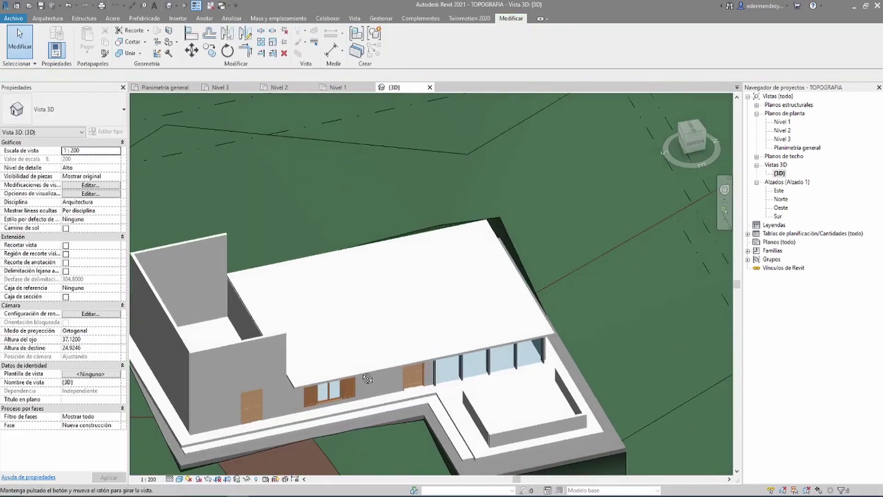
pyautogui.keyDown('shift'); pyautogui.moveTo(433, 339); pyautogui.dragTo(374, 306, button='middle'); pyautogui.keyUp('shift')
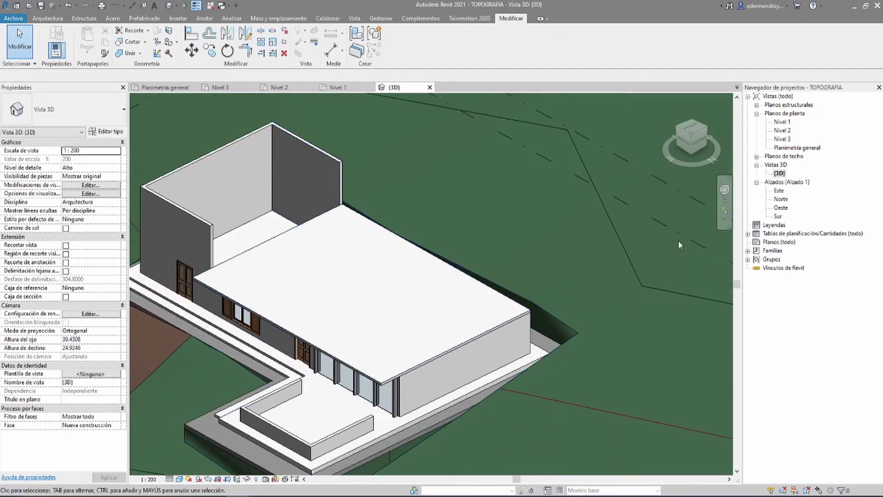
pyautogui.doubleClick(782, 131)
pyautogui.moveTo(305, 191)
pyautogui.mouseDown(button='middle')
pyautogui.moveTo(335, 236)
pyautogui.moveTo(333, 270)
pyautogui.moveTo(563, 329)
pyautogui.mouseUp(button='middle')
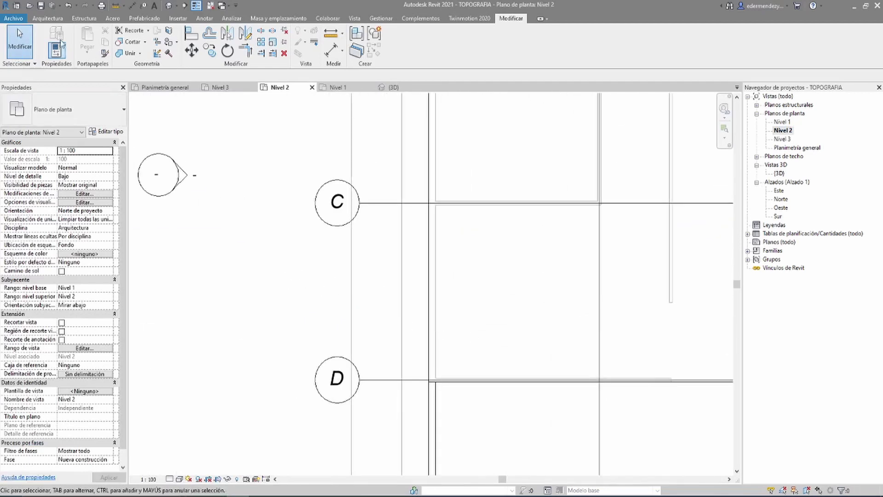
pyautogui.click(47, 19)
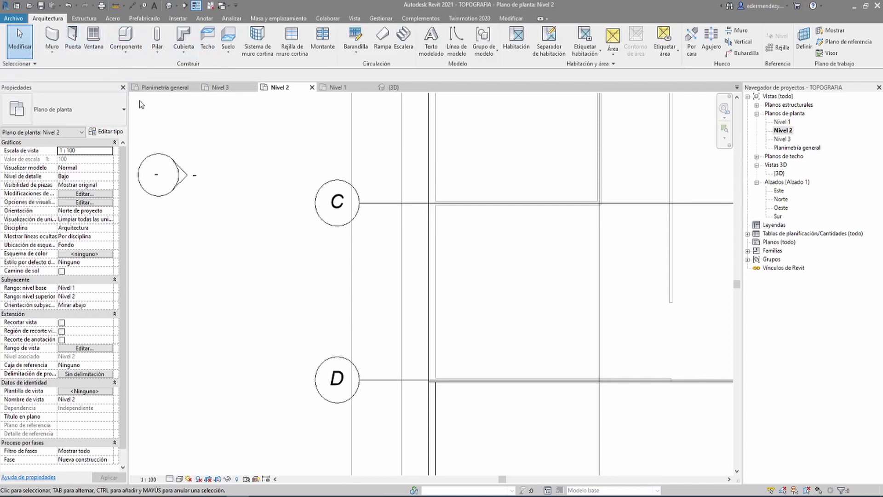
pyautogui.hotkey('ctrl', 'Tab')
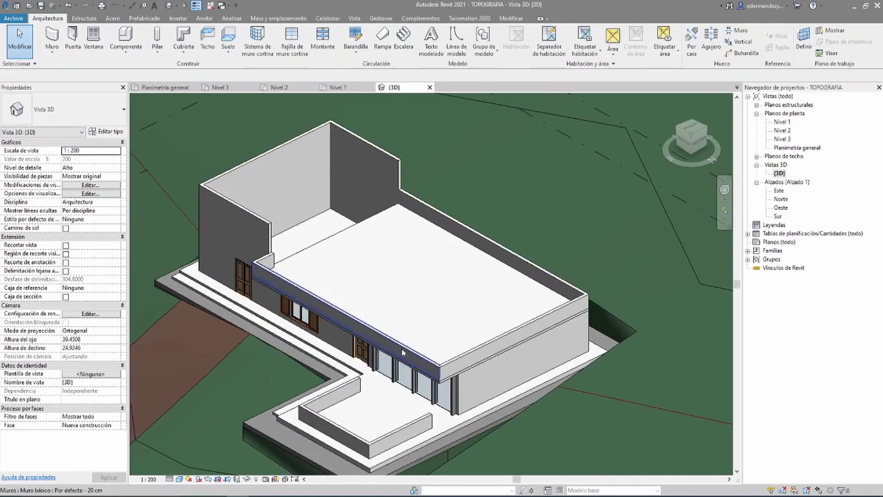
pyautogui.scroll(2, 427, 361)
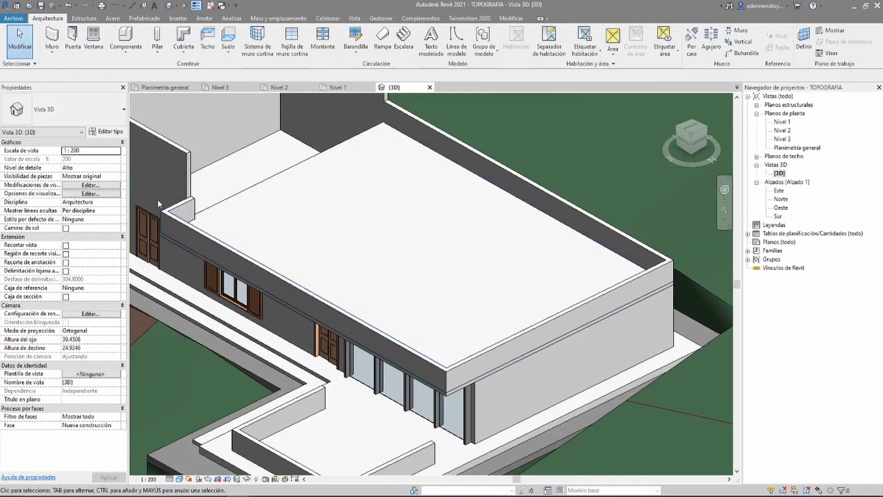
# Select the four parapet walls around the upper slab and set their tops to Nivel 3
pyautogui.click(181, 206)
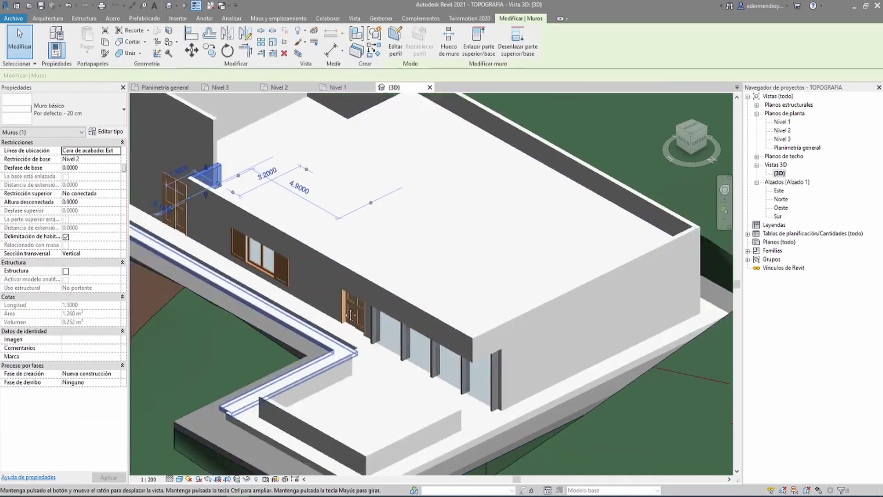
pyautogui.moveTo(322, 322)
pyautogui.mouseDown(button='middle')
pyautogui.moveTo(366, 225)
pyautogui.moveTo(339, 303)
pyautogui.mouseUp(button='middle')
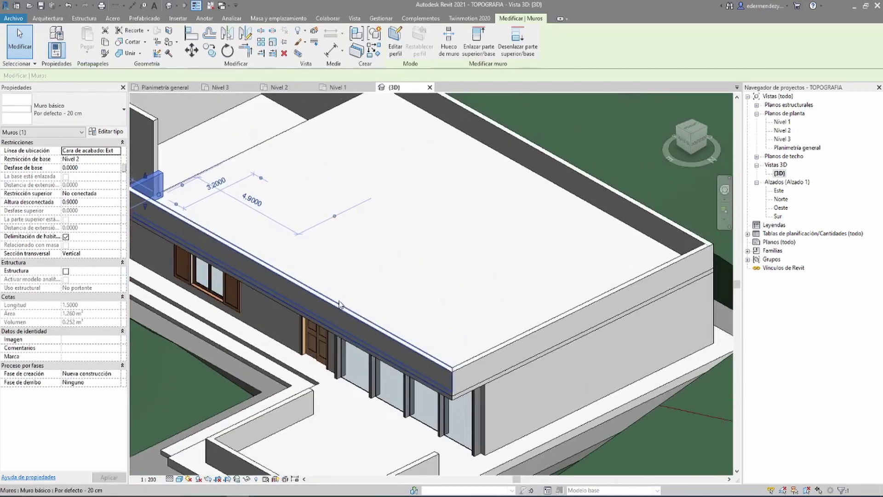
pyautogui.keyDown('ctrl'); pyautogui.click(651, 207); pyautogui.keyUp('ctrl')
pyautogui.keyDown('ctrl'); pyautogui.click(575, 310); pyautogui.keyUp('ctrl')
pyautogui.moveTo(421, 190); pyautogui.dragTo(427, 276, button='middle')
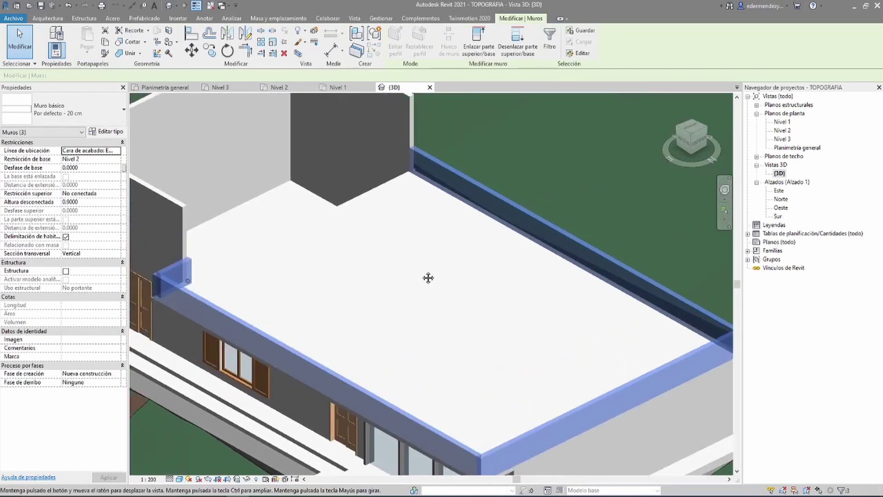
pyautogui.keyDown('ctrl'); pyautogui.click(292, 255); pyautogui.keyUp('ctrl')
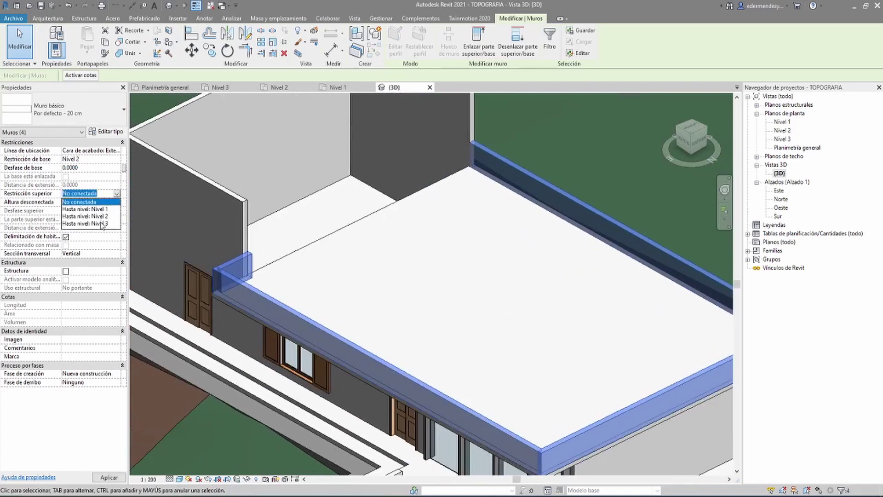
pyautogui.press('Escape')
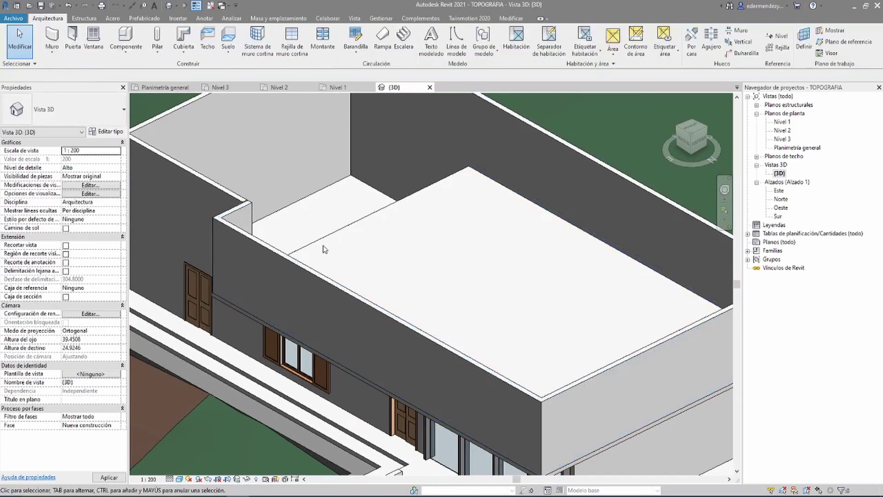
pyautogui.moveTo(350, 187)
pyautogui.keyDown('shift'); pyautogui.mouseDown(button='middle')
pyautogui.moveTo(336, 317)
pyautogui.moveTo(232, 343)
pyautogui.mouseUp(button='middle'); pyautogui.keyUp('shift')
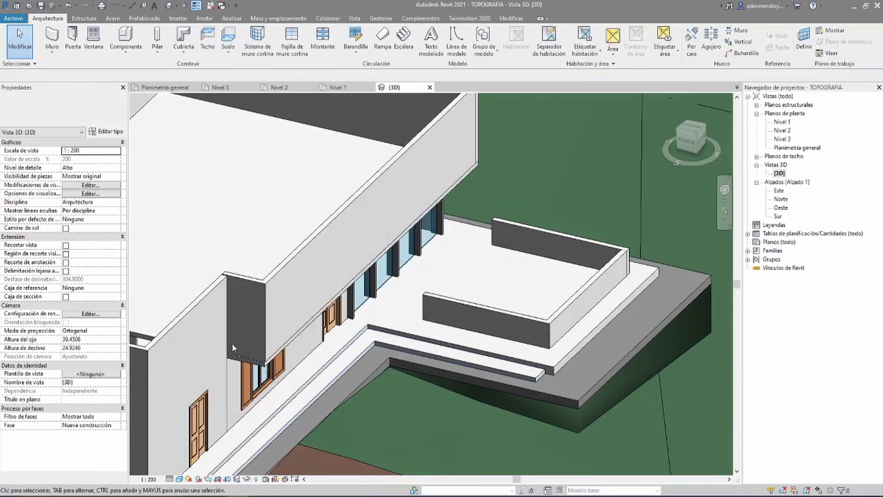
# On Nivel 2, move the short 1.5 m wall down onto the neighbouring wall edge near grid D
pyautogui.scroll(5, 232, 343)
pyautogui.scroll(3, 299, 434)
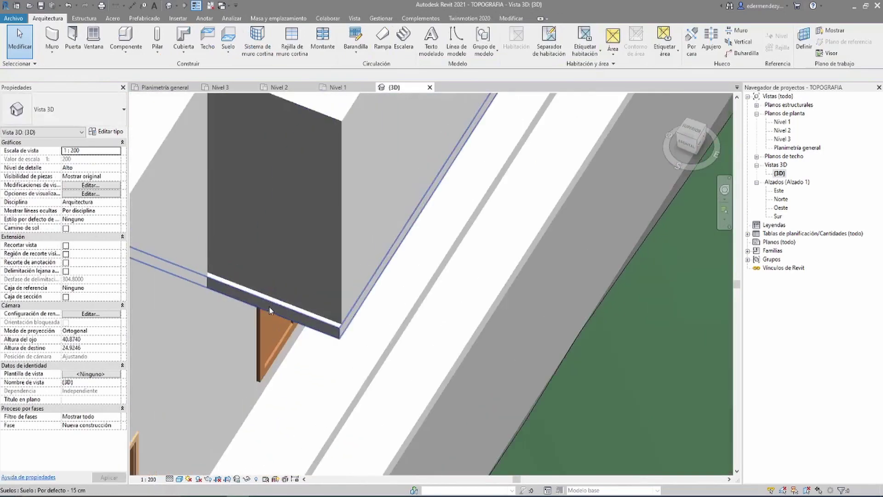
pyautogui.moveTo(269, 307)
pyautogui.keyDown('shift'); pyautogui.mouseDown(button='middle')
pyautogui.moveTo(281, 286)
pyautogui.moveTo(269, 328)
pyautogui.moveTo(303, 199)
pyautogui.mouseUp(button='middle'); pyautogui.keyUp('shift')
pyautogui.click(302, 200)
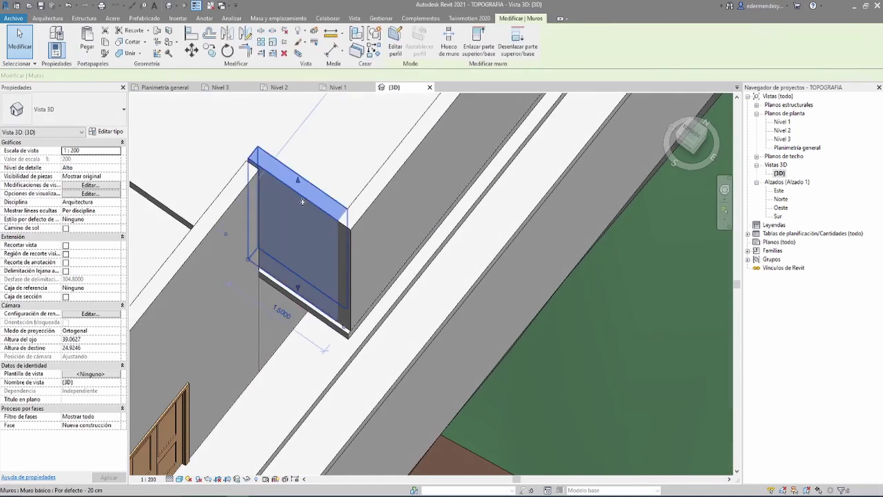
pyautogui.doubleClick(782, 131)
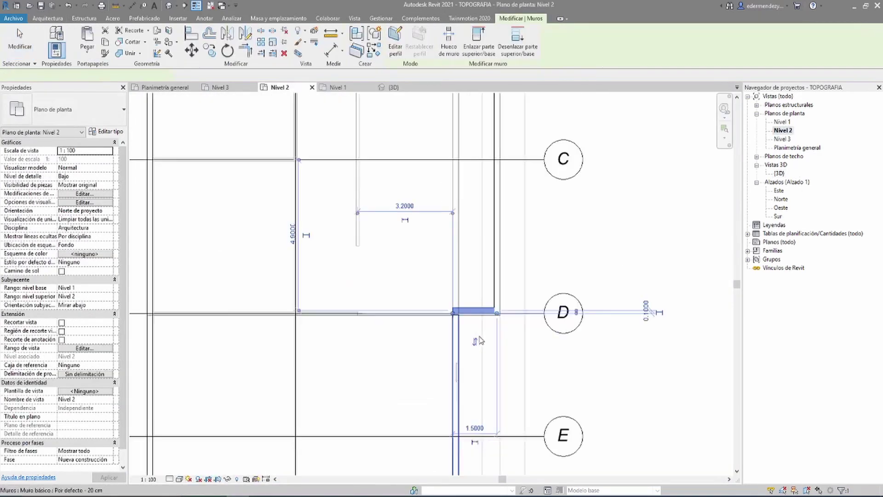
pyautogui.scroll(4, 439, 340)
pyautogui.scroll(3, 457, 366)
pyautogui.scroll(2, 441, 354)
pyautogui.moveTo(489, 231); pyautogui.dragTo(491, 251)
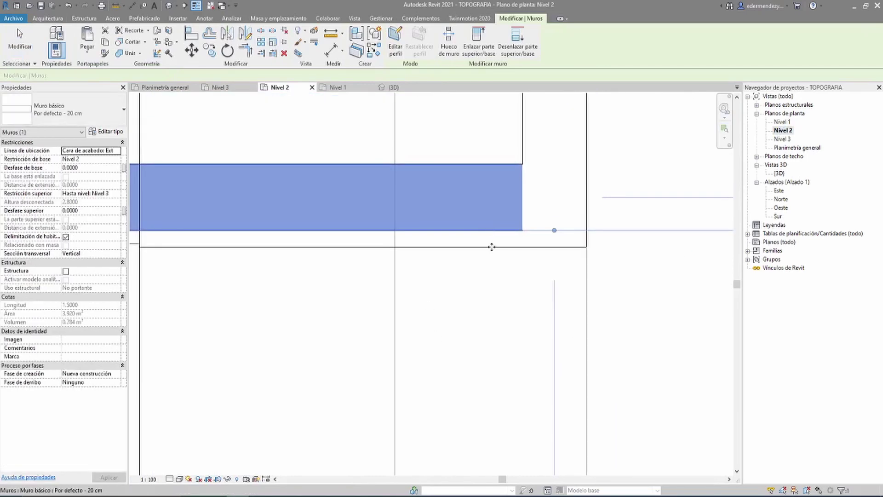
pyautogui.scroll(-2, 499, 220)
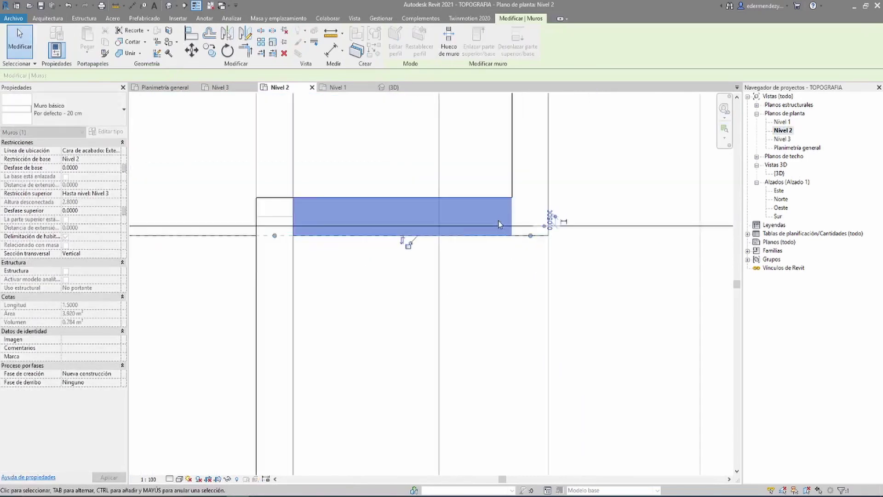
pyautogui.press('Escape')
# Back in the 3D view, select the tall upper front wall and view the whole building
pyautogui.doubleClick(777, 173)
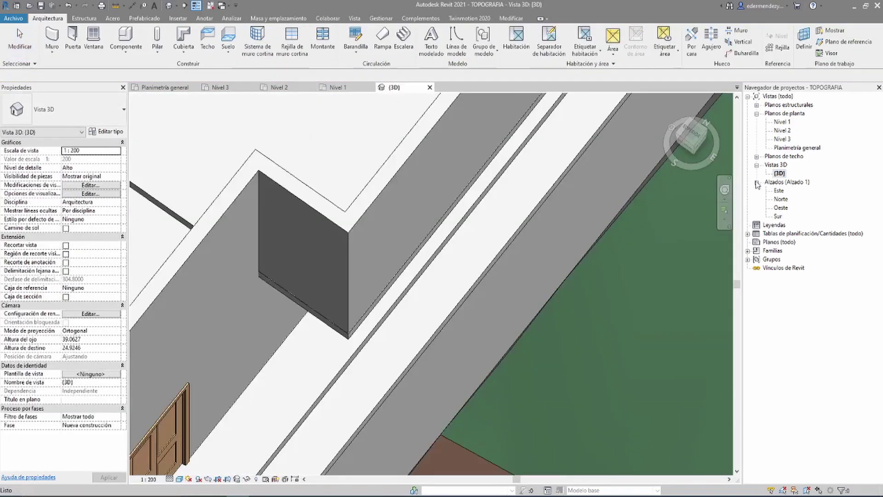
pyautogui.scroll(-3, 345, 244)
pyautogui.scroll(2, 310, 305)
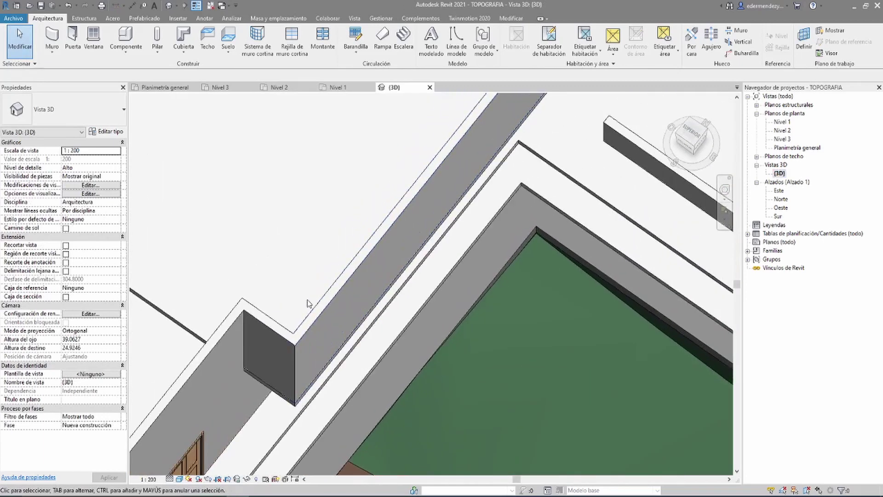
pyautogui.click(317, 315)
pyautogui.scroll(-3, 317, 304)
pyautogui.moveTo(350, 258)
pyautogui.keyDown('shift'); pyautogui.mouseDown(button='middle')
pyautogui.moveTo(476, 212)
pyautogui.moveTo(456, 274)
pyautogui.moveTo(414, 232)
pyautogui.moveTo(142, 115)
pyautogui.mouseUp(button='middle'); pyautogui.keyUp('shift')
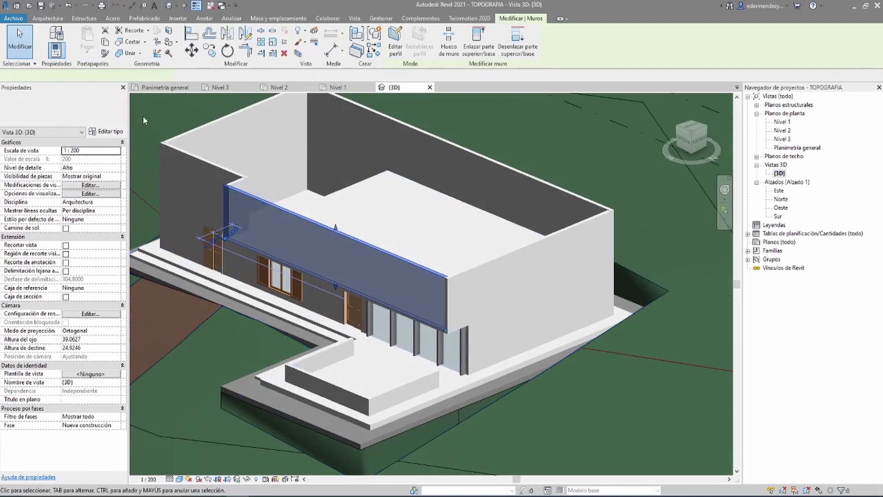
# Make the upper front wall a Muro cortina - 300 x 200 cm, separating its joined elements
pyautogui.click(105, 116)
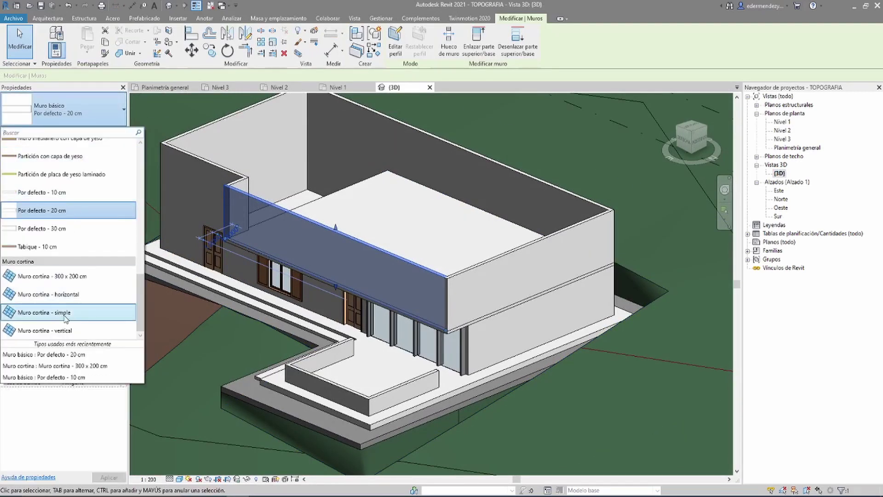
pyautogui.click(69, 278)
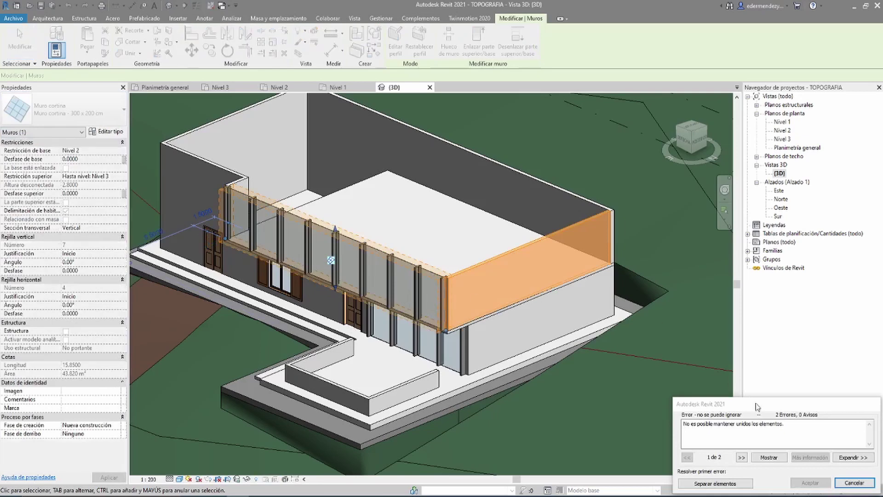
pyautogui.click(720, 484)
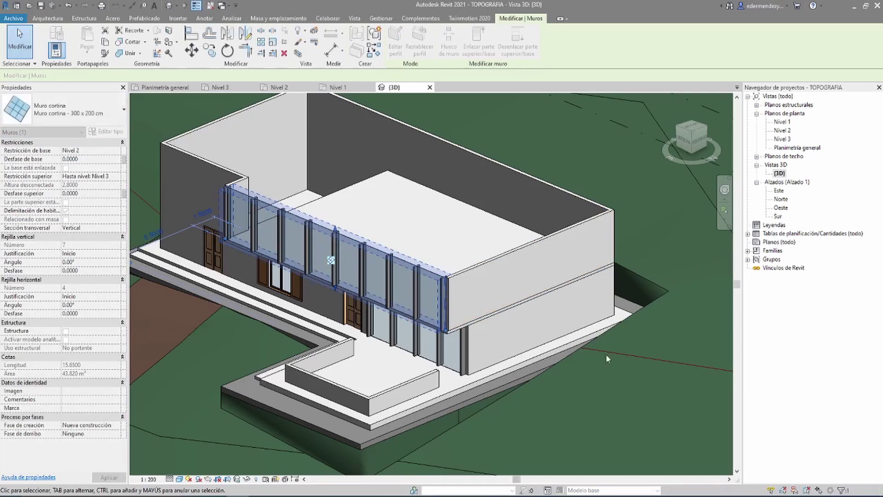
pyautogui.press('Escape')
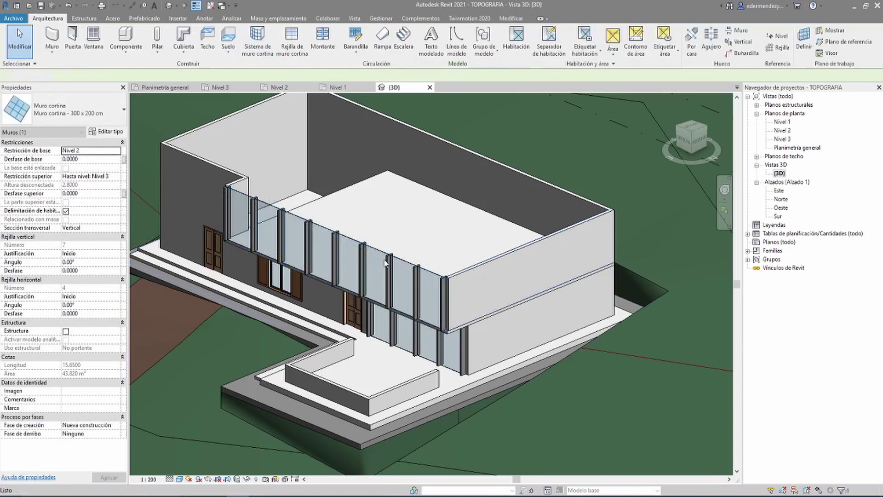
pyautogui.keyDown('shift'); pyautogui.moveTo(427, 236); pyautogui.dragTo(279, 422, button='middle'); pyautogui.keyUp('shift')
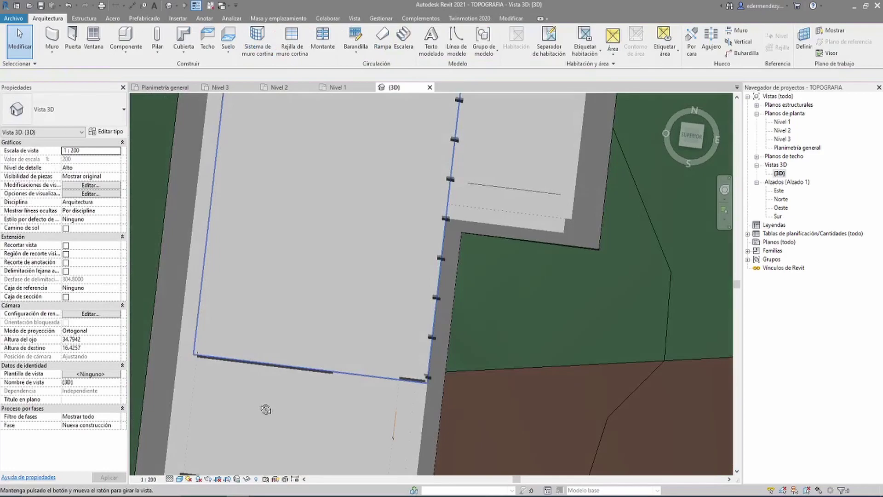
pyautogui.moveTo(265, 409)
pyautogui.keyDown('shift'); pyautogui.mouseDown(button='middle')
pyautogui.moveTo(304, 232)
pyautogui.moveTo(304, 252)
pyautogui.moveTo(290, 240)
pyautogui.moveTo(283, 206)
pyautogui.moveTo(296, 296)
pyautogui.moveTo(368, 297)
pyautogui.moveTo(373, 274)
pyautogui.mouseUp(button='middle'); pyautogui.keyUp('shift')
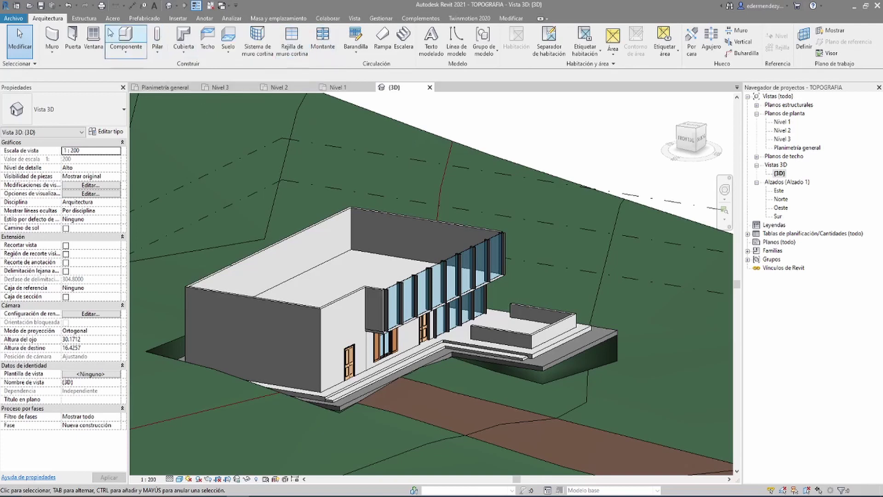
# Start a Cubierta por perímetro roof, decline moving it to Nivel 2, and cancel the sketch
pyautogui.click(183, 39)
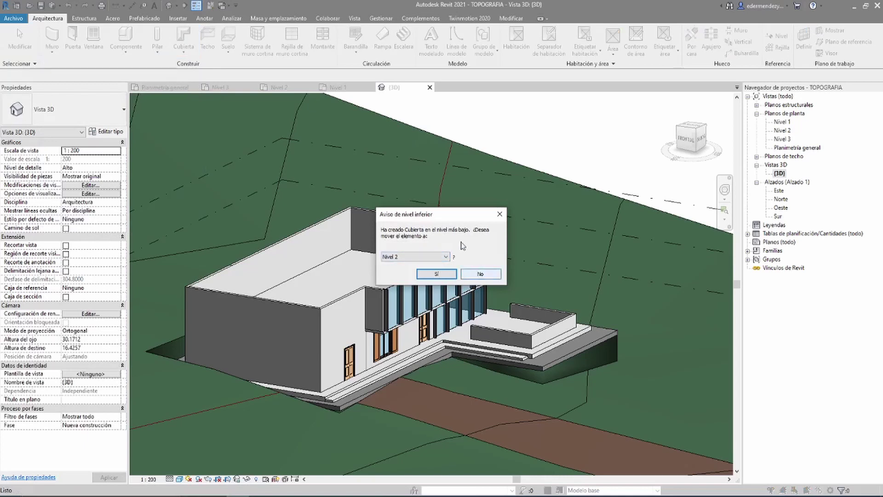
pyautogui.moveTo(435, 212); pyautogui.dragTo(492, 140)
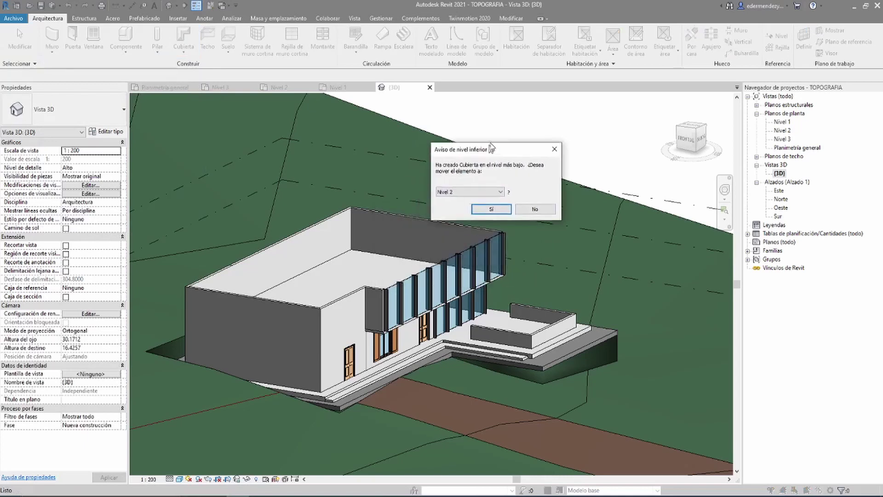
pyautogui.click(538, 202)
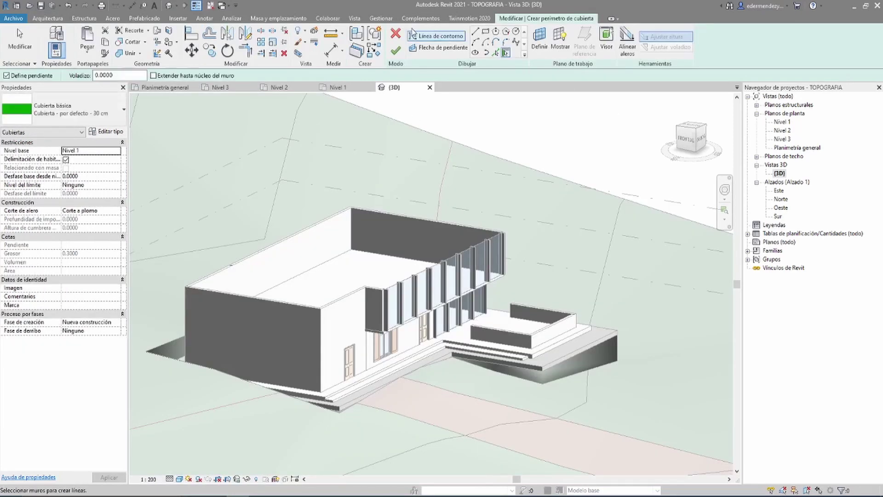
pyautogui.click(395, 33)
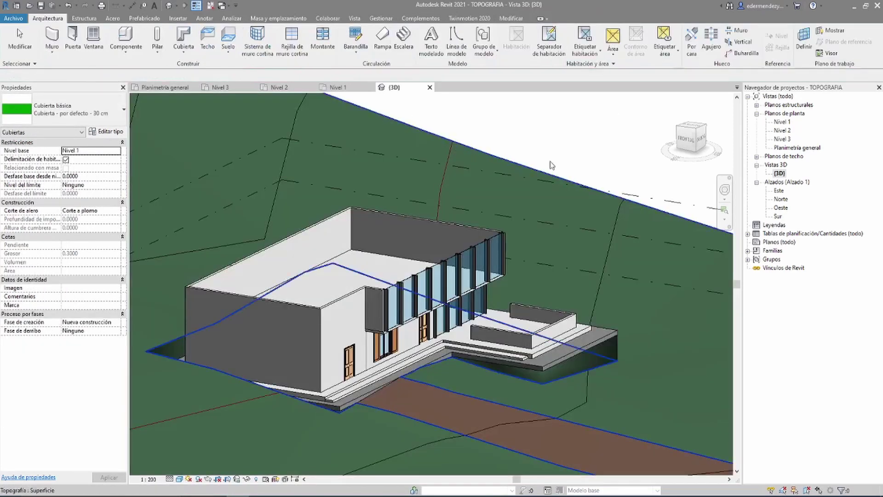
# Open the Nivel 3 floor plan and zoom in on the building
pyautogui.doubleClick(783, 138)
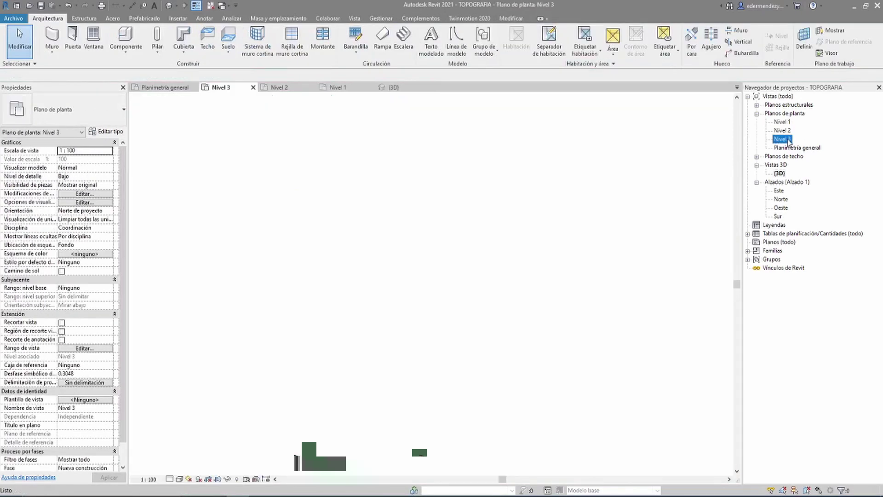
pyautogui.scroll(2, 430, 255)
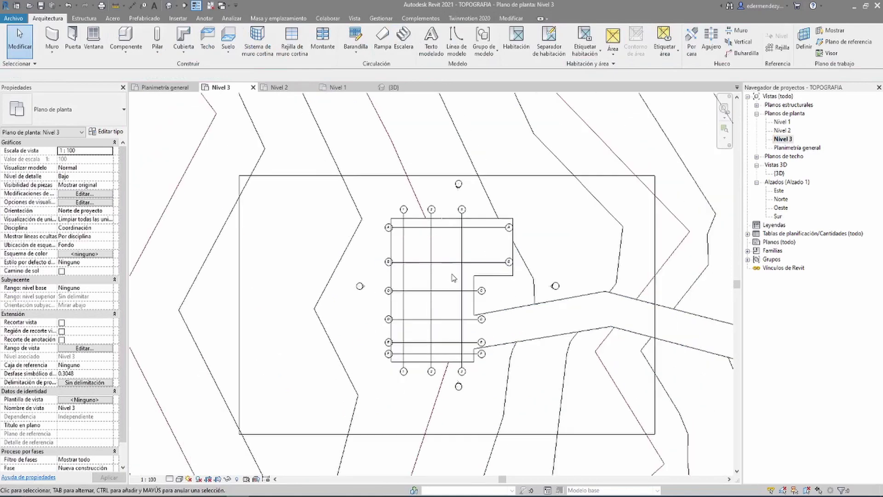
pyautogui.scroll(1, 629, 186)
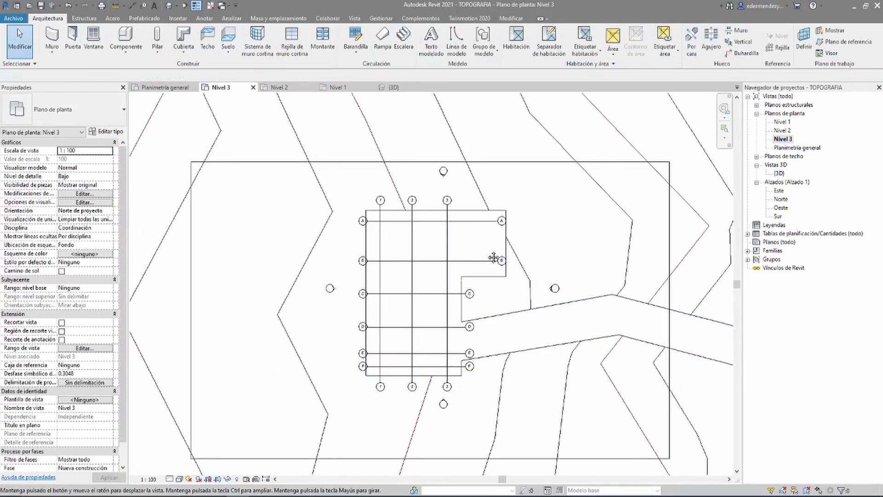
pyautogui.scroll(1, 368, 246)
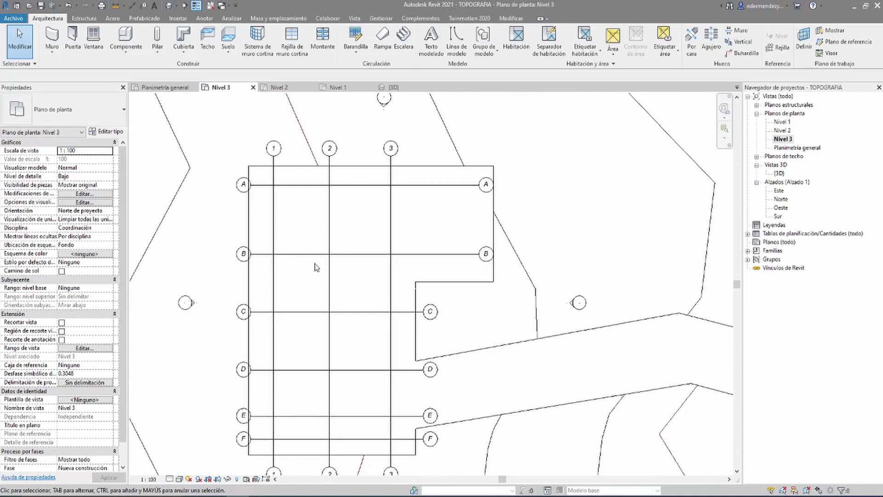
pyautogui.scroll(-1, 288, 241)
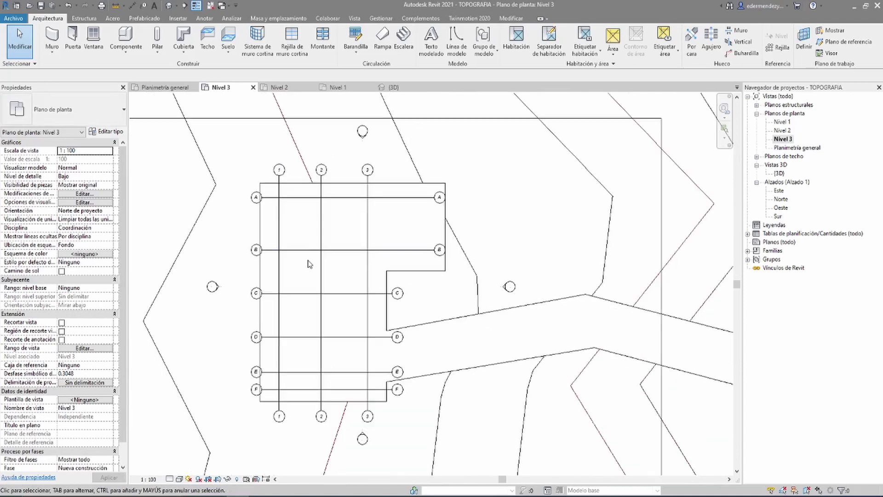
pyautogui.scroll(1, 286, 203)
pyautogui.scroll(-2, 329, 212)
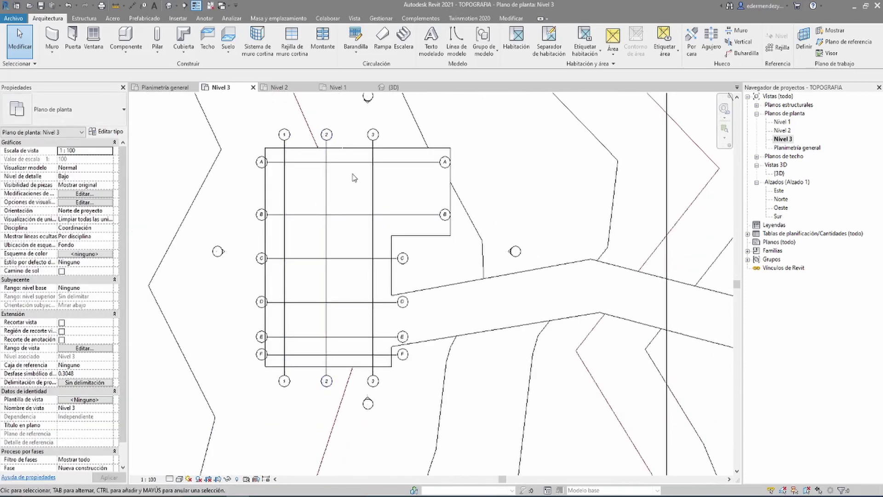
pyautogui.scroll(1, 396, 187)
pyautogui.scroll(-1, 432, 205)
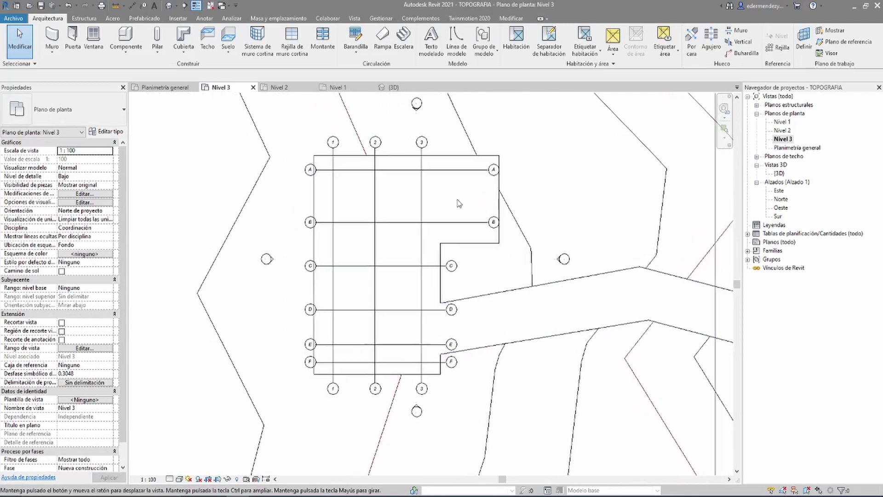
pyautogui.scroll(1, 436, 199)
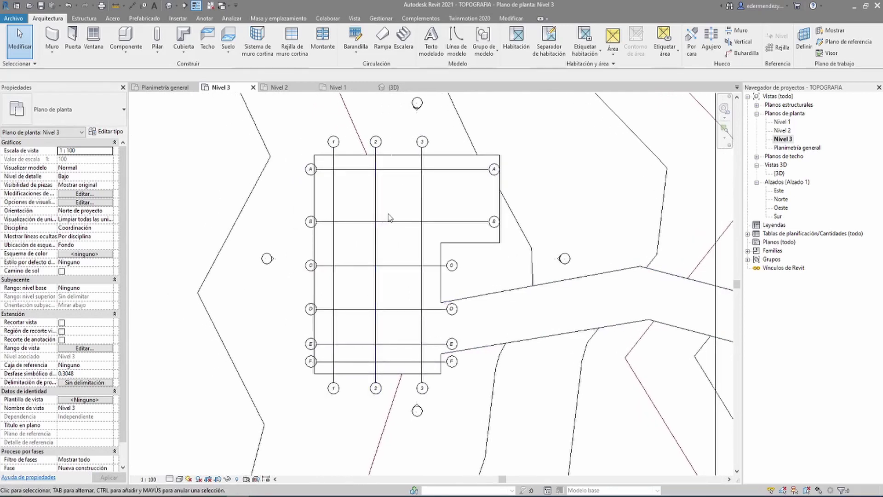
# Set the plan's underlay range from base Nivel 1 to top Nivel 3 and apply it
pyautogui.click(67, 289)
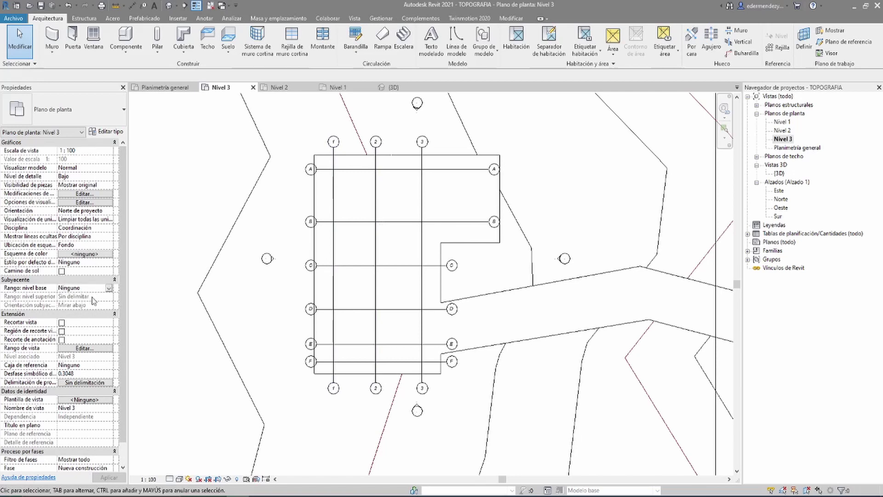
pyautogui.click(108, 288)
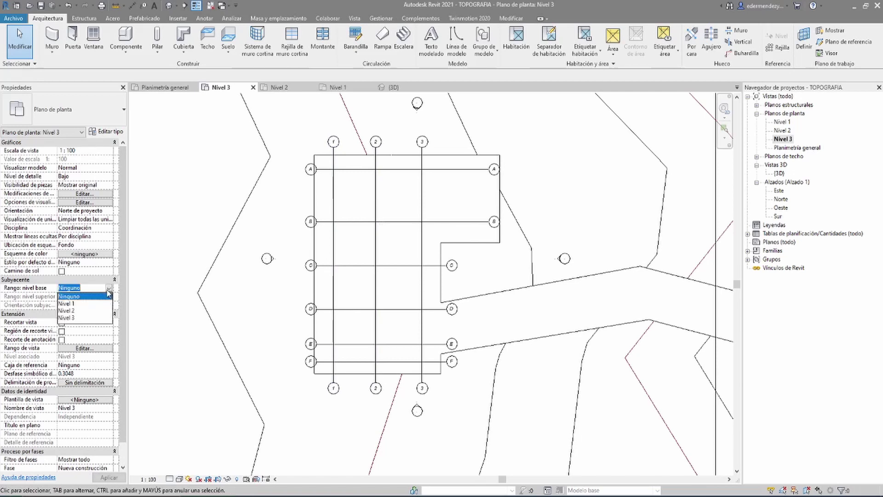
pyautogui.click(84, 305)
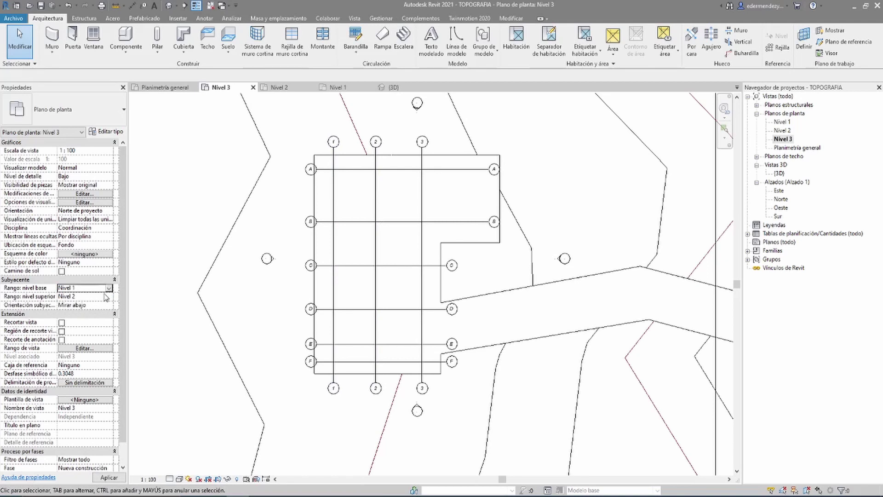
pyautogui.click(87, 296)
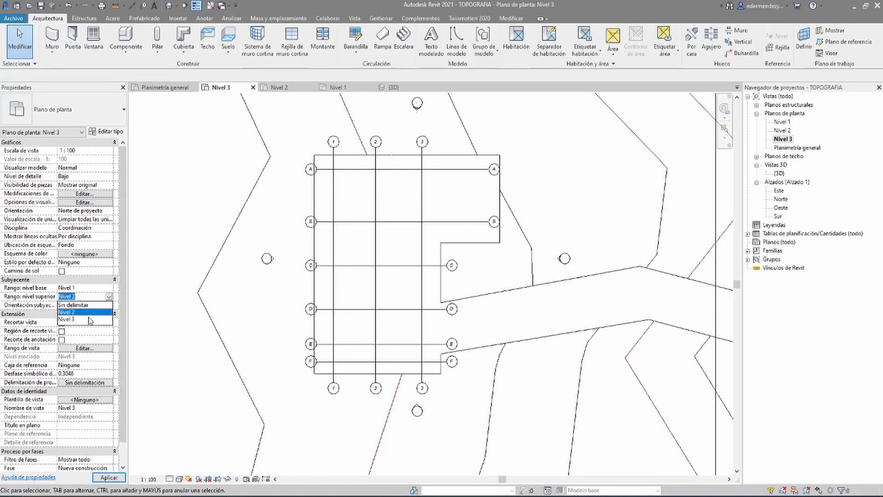
pyautogui.click(89, 319)
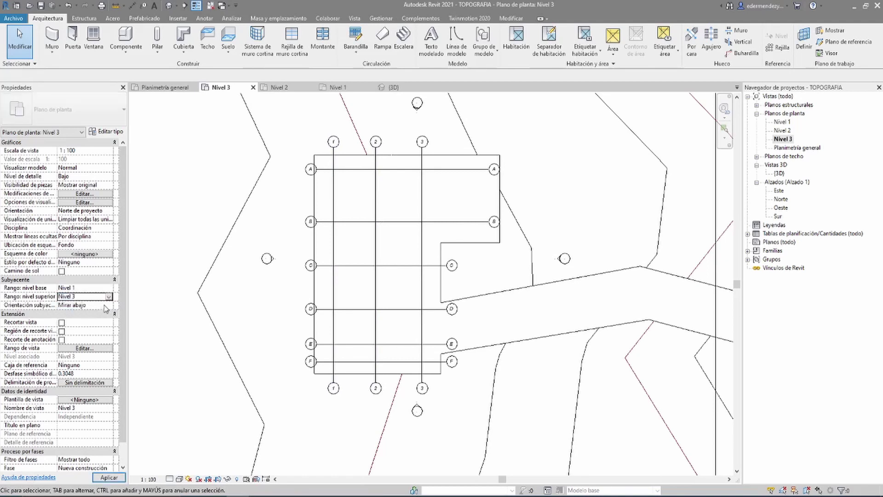
pyautogui.click(109, 478)
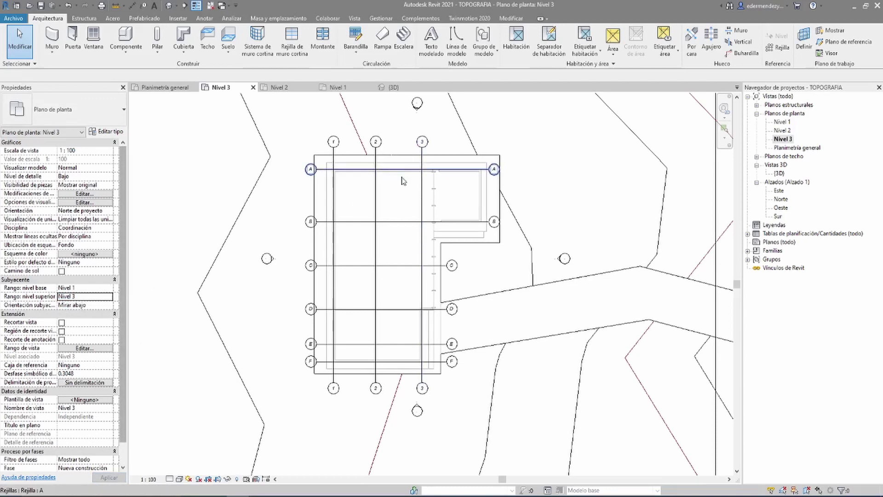
pyautogui.scroll(2, 357, 199)
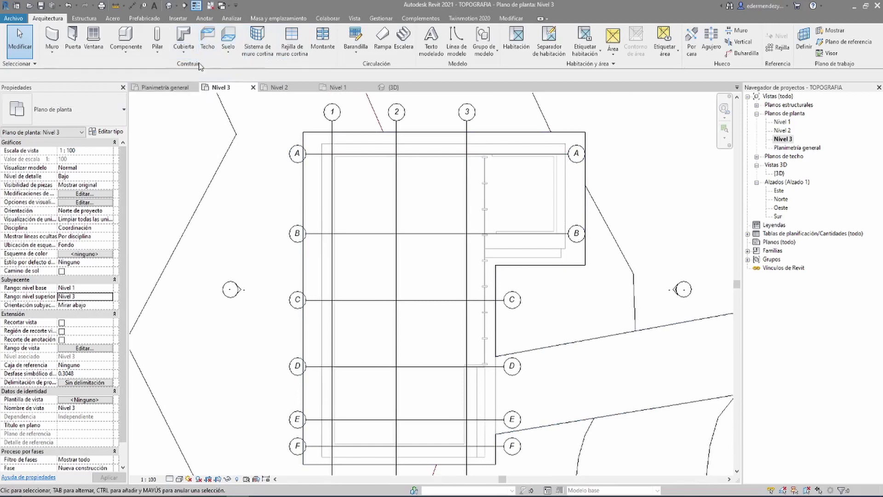
# Sketch a rectangular footprint roof from grid A/1 to F/3, finish it, and view it in 3D
pyautogui.click(187, 37)
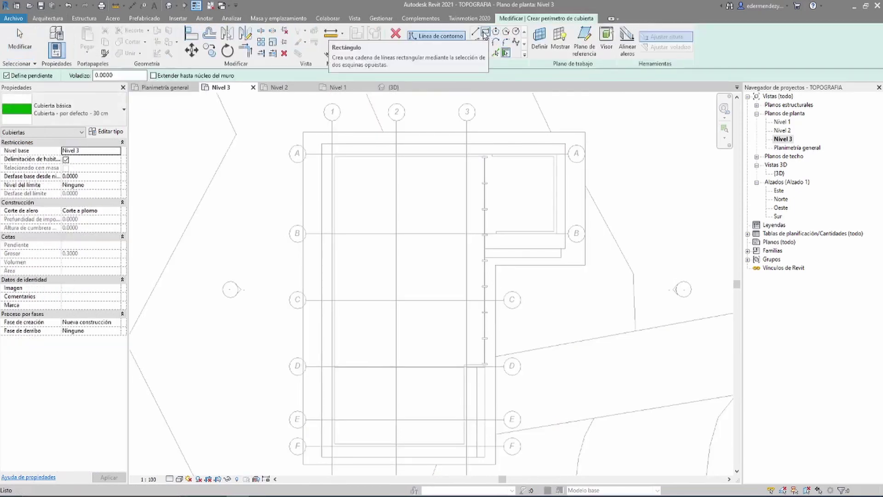
pyautogui.click(486, 33)
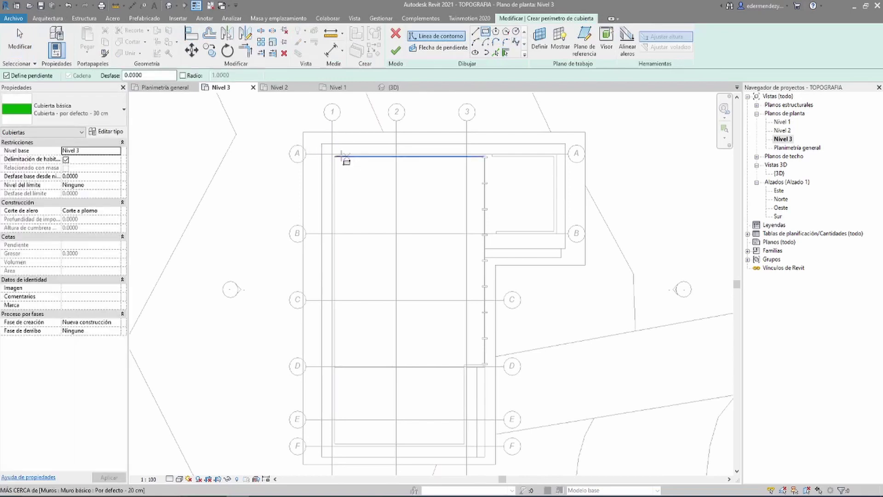
pyautogui.click(321, 144)
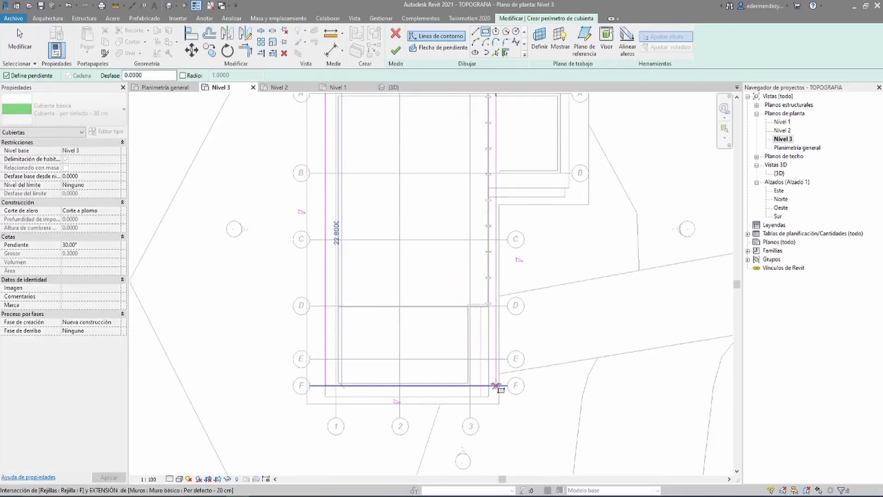
pyautogui.scroll(1, 495, 386)
pyautogui.scroll(1, 497, 387)
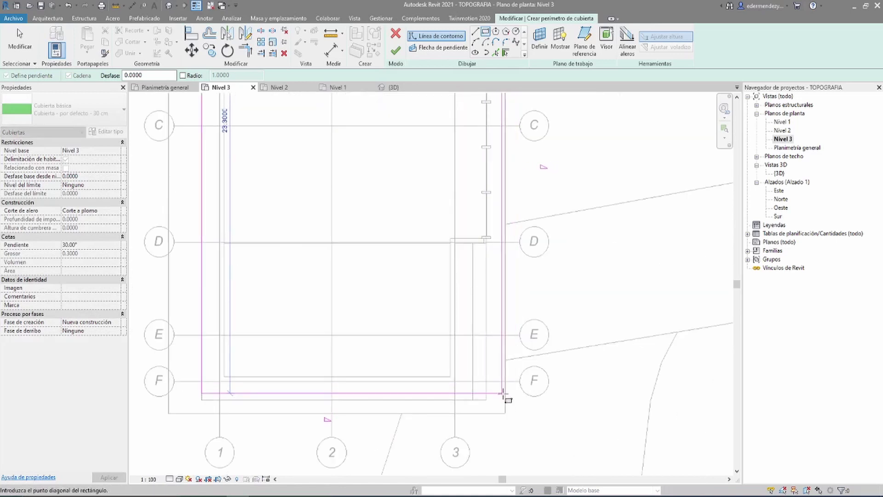
pyautogui.click(503, 394)
pyautogui.scroll(-2, 360, 301)
pyautogui.scroll(-2, 459, 315)
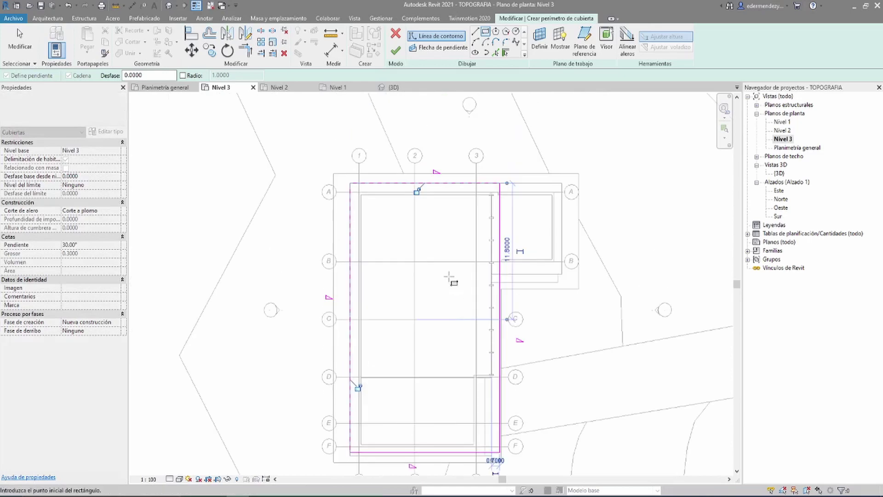
pyautogui.click(397, 59)
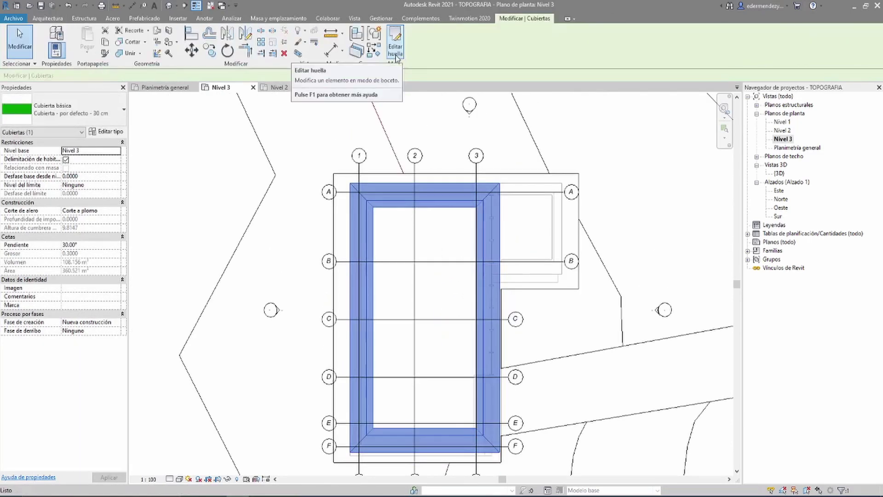
pyautogui.doubleClick(780, 173)
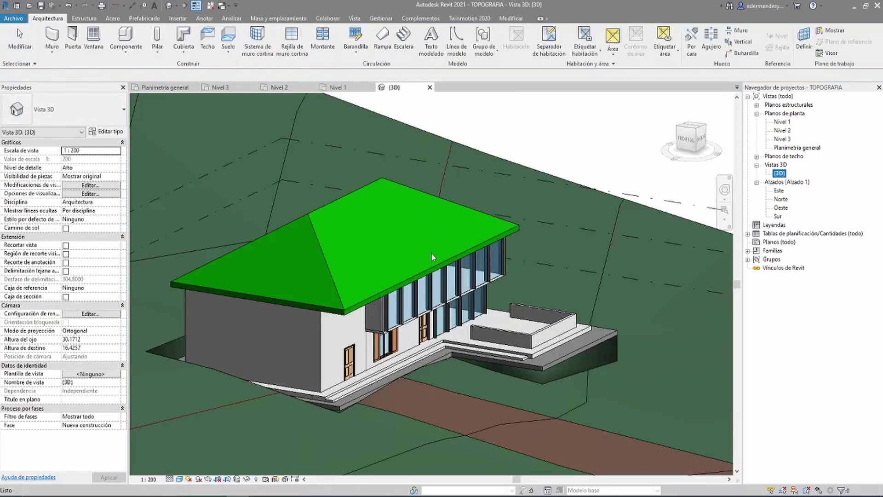
# Change the roof type to Plana ventilada transitable
pyautogui.click(357, 223)
pyautogui.moveTo(357, 223)
pyautogui.keyDown('shift'); pyautogui.mouseDown(button='middle')
pyautogui.moveTo(342, 260)
pyautogui.moveTo(379, 223)
pyautogui.mouseUp(button='middle'); pyautogui.keyUp('shift')
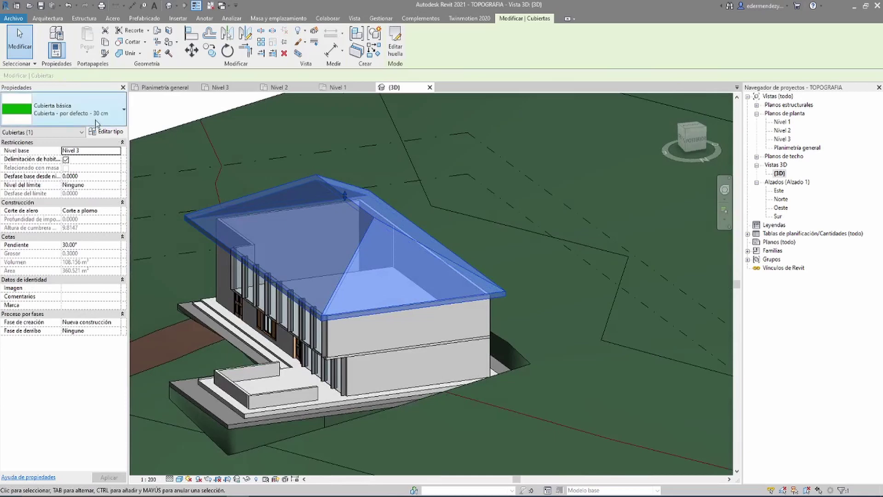
pyautogui.click(65, 109)
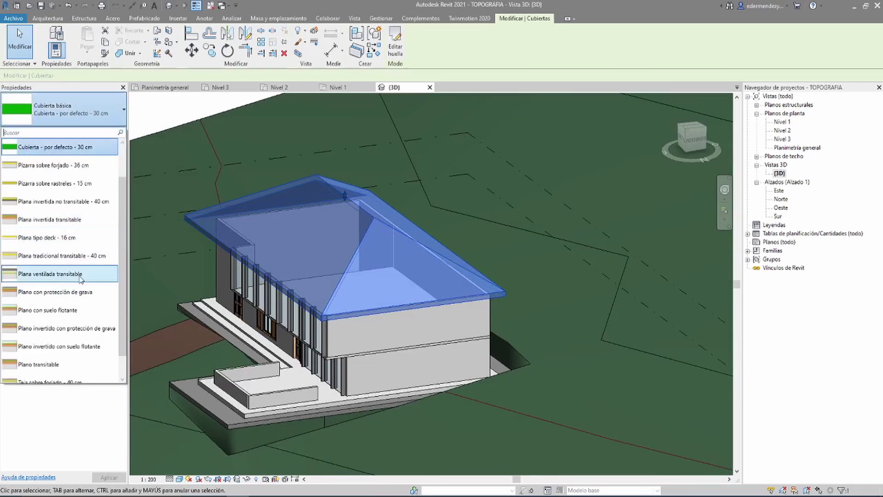
pyautogui.click(93, 281)
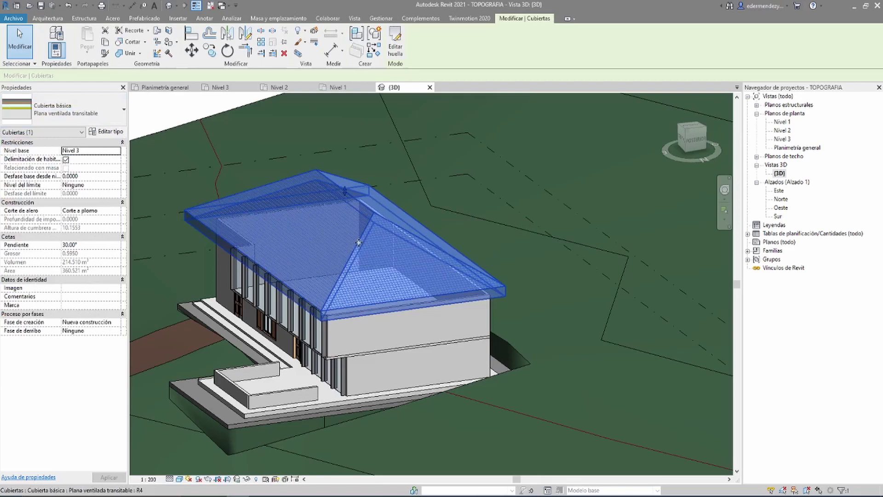
pyautogui.press('Escape')
# Set the roof's Pendiente to 10° and check the flatter roof from the side
pyautogui.scroll(2, 359, 263)
pyautogui.scroll(2, 358, 263)
pyautogui.click(298, 259)
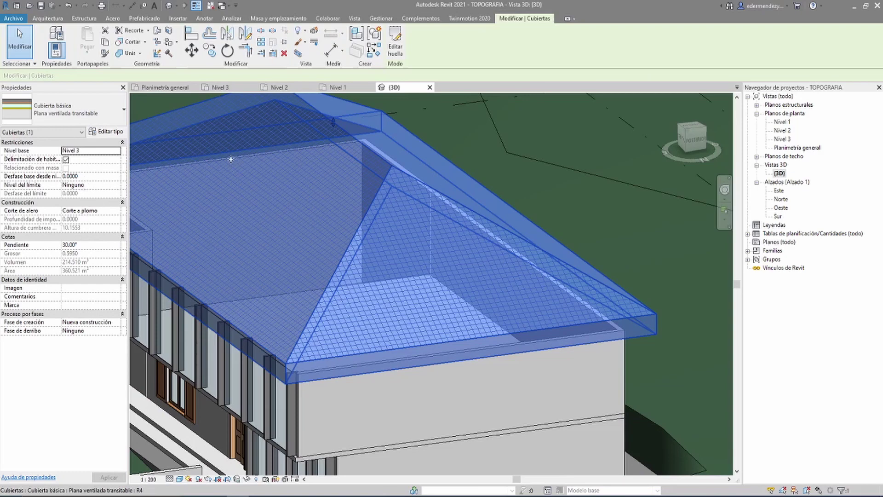
pyautogui.click(85, 246)
pyautogui.write('10')
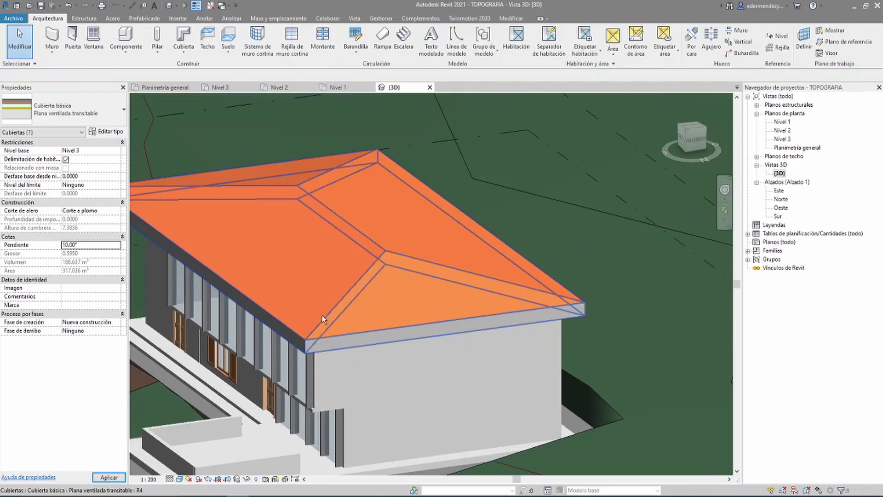
pyautogui.moveTo(322, 316)
pyautogui.keyDown('shift'); pyautogui.mouseDown(button='middle')
pyautogui.moveTo(480, 262)
pyautogui.moveTo(427, 297)
pyautogui.mouseUp(button='middle'); pyautogui.keyUp('shift')
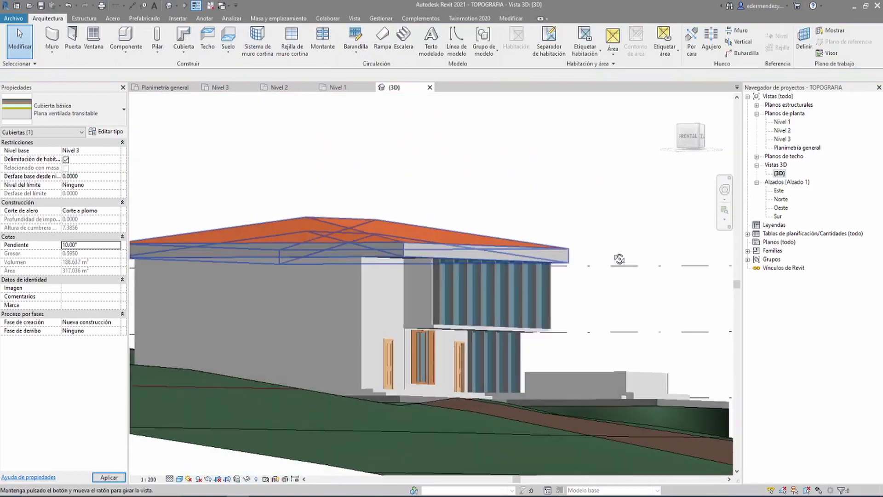
# Select the 10° roof from above and enter its Edit Footprint sketch
pyautogui.press('Escape')
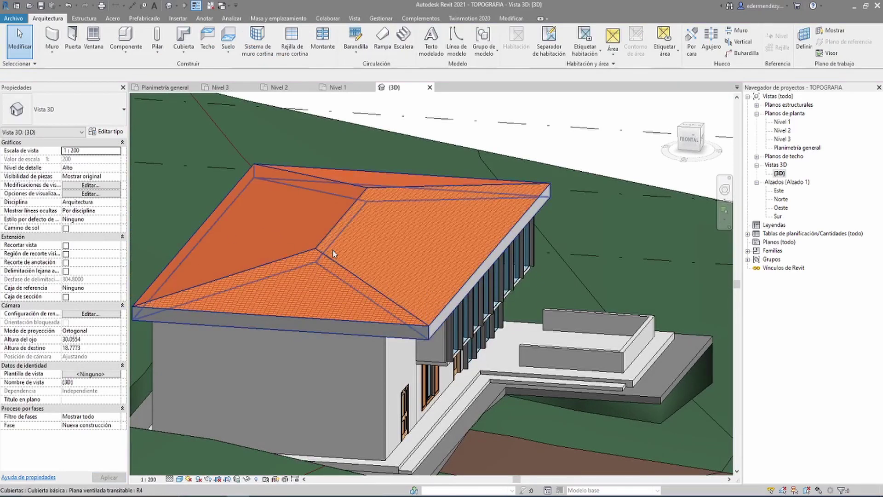
pyautogui.keyDown('shift'); pyautogui.moveTo(332, 250); pyautogui.dragTo(324, 257, button='middle'); pyautogui.keyUp('shift')
pyautogui.click(323, 258)
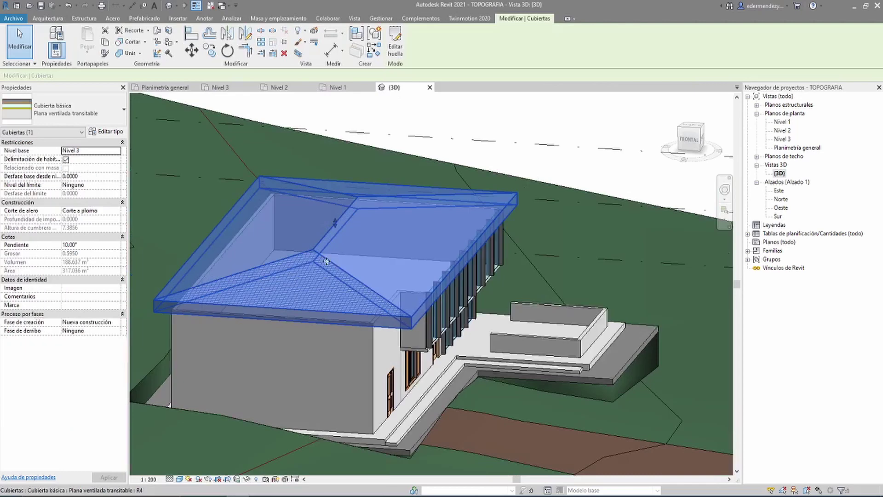
pyautogui.scroll(2, 370, 289)
pyautogui.scroll(-2, 382, 279)
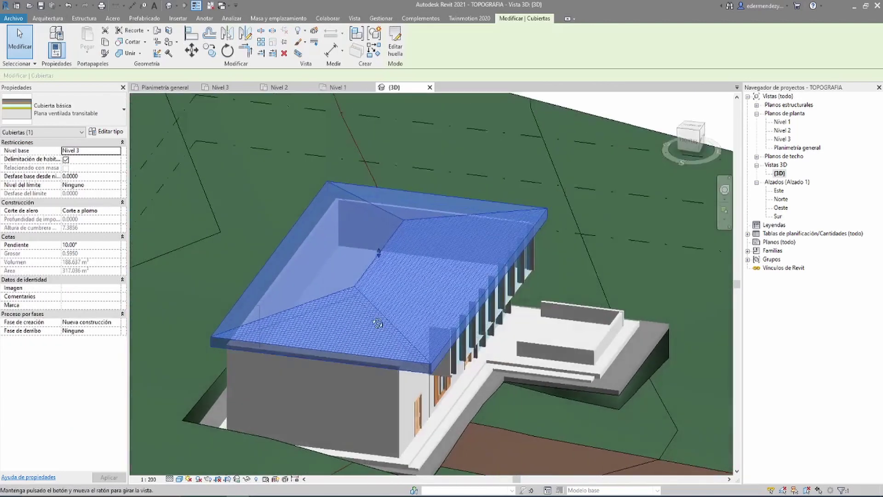
pyautogui.keyDown('shift'); pyautogui.moveTo(382, 279); pyautogui.dragTo(368, 257, button='middle'); pyautogui.keyUp('shift')
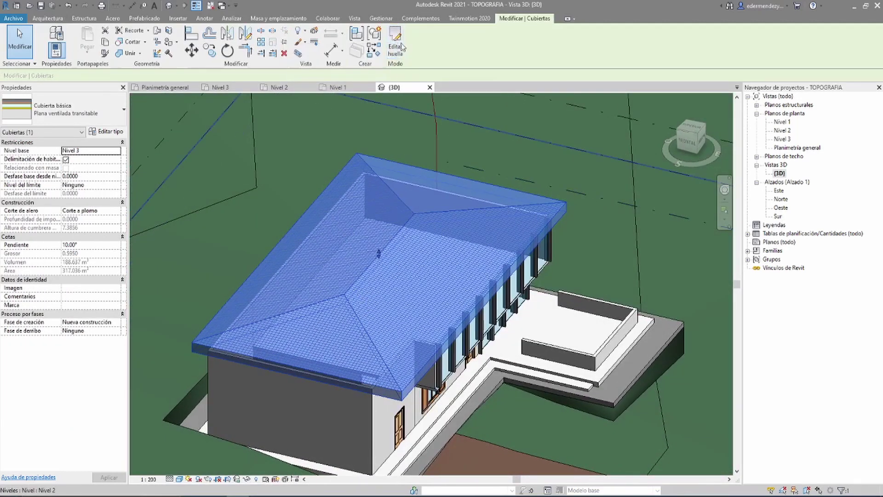
pyautogui.doubleClick(352, 304)
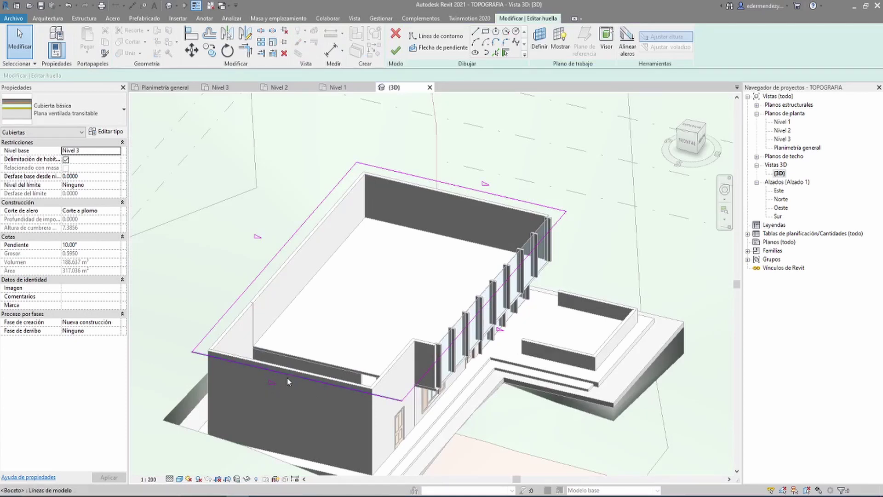
# Turn off Define Slope on the back footprint edge so that end becomes a gable
pyautogui.click(272, 380)
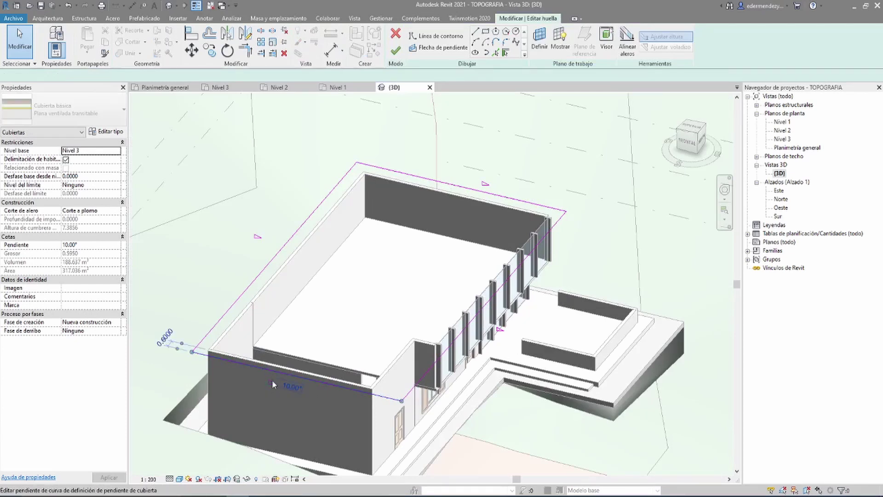
pyautogui.click(493, 198)
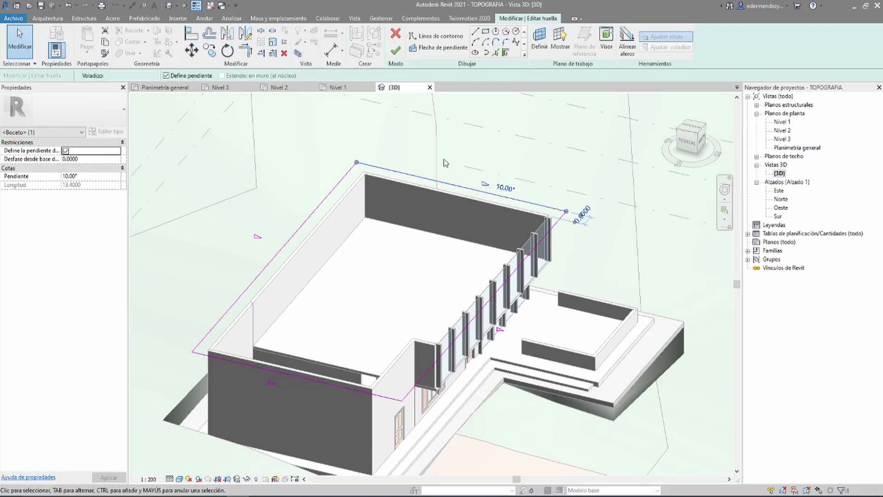
pyautogui.press('Escape')
pyautogui.click(475, 190)
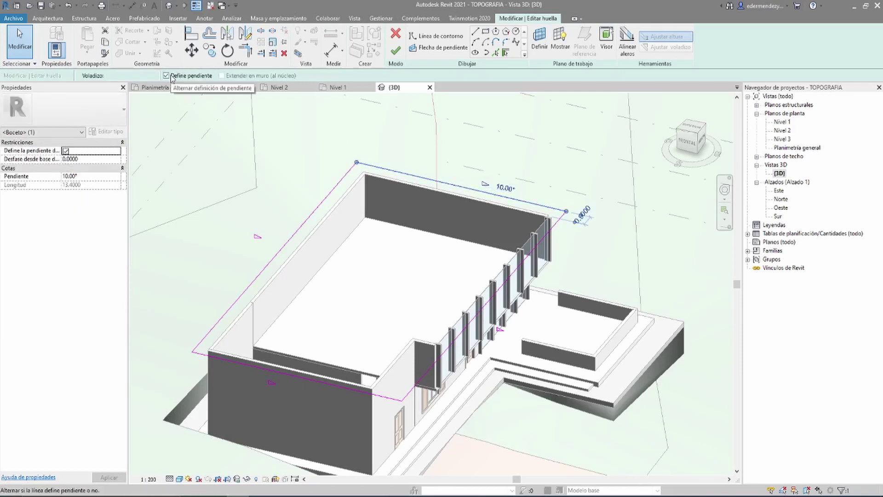
pyautogui.click(172, 77)
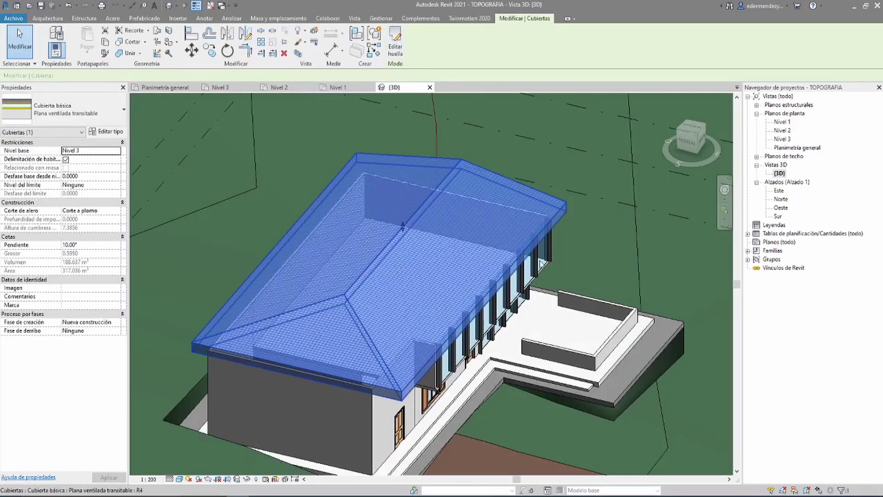
pyautogui.moveTo(542, 263)
pyautogui.keyDown('shift'); pyautogui.mouseDown(button='middle')
pyautogui.moveTo(239, 266)
pyautogui.moveTo(377, 313)
pyautogui.mouseUp(button='middle'); pyautogui.keyUp('shift')
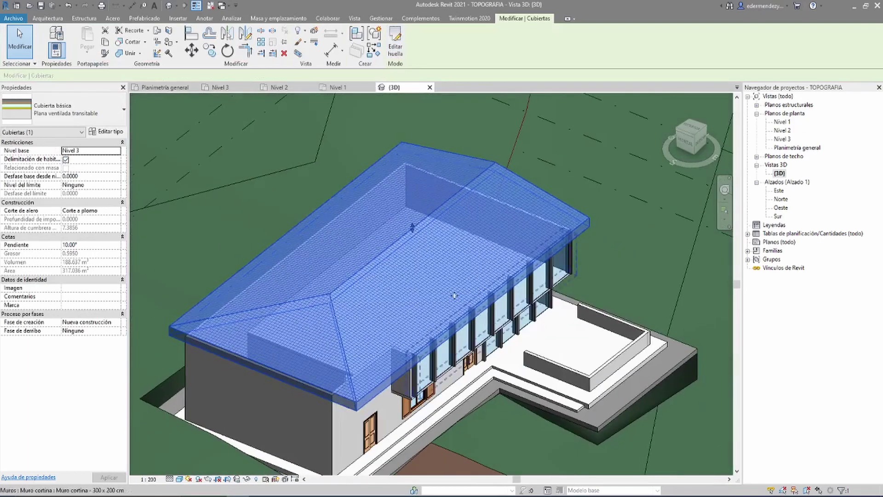
# Remove the slope from the front footprint edge and rebuild the roof
pyautogui.doubleClick(283, 376)
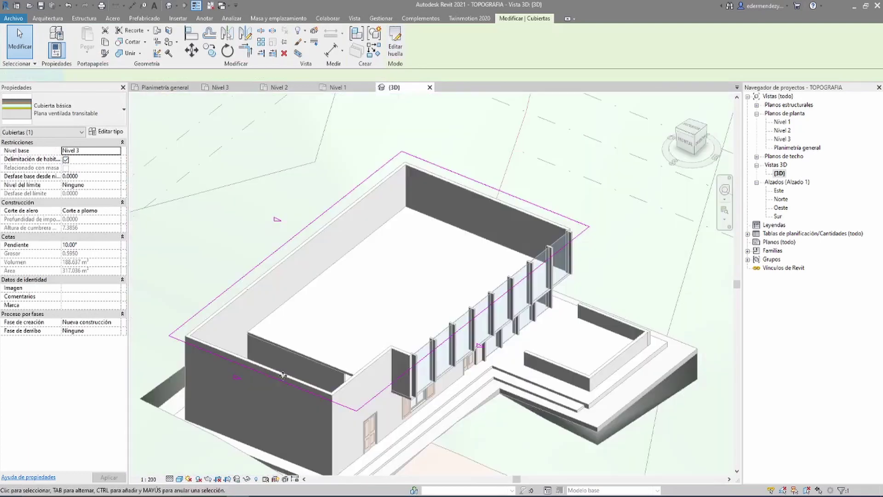
pyautogui.click(257, 374)
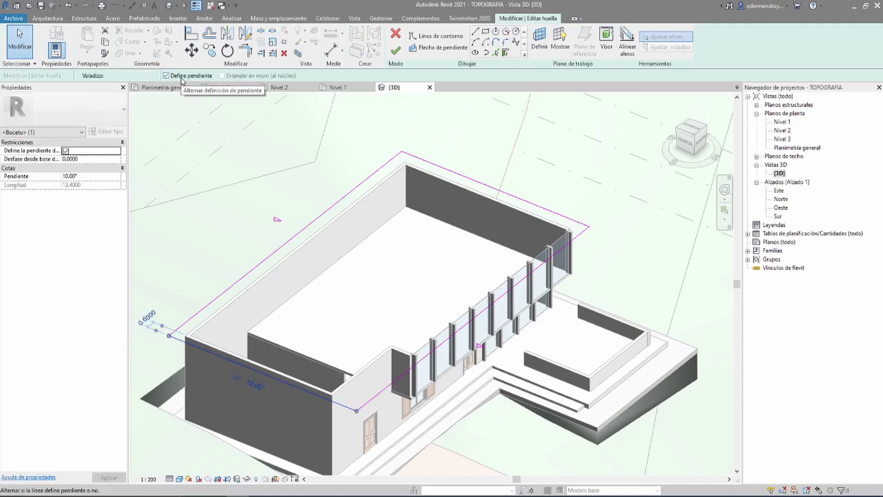
pyautogui.click(181, 78)
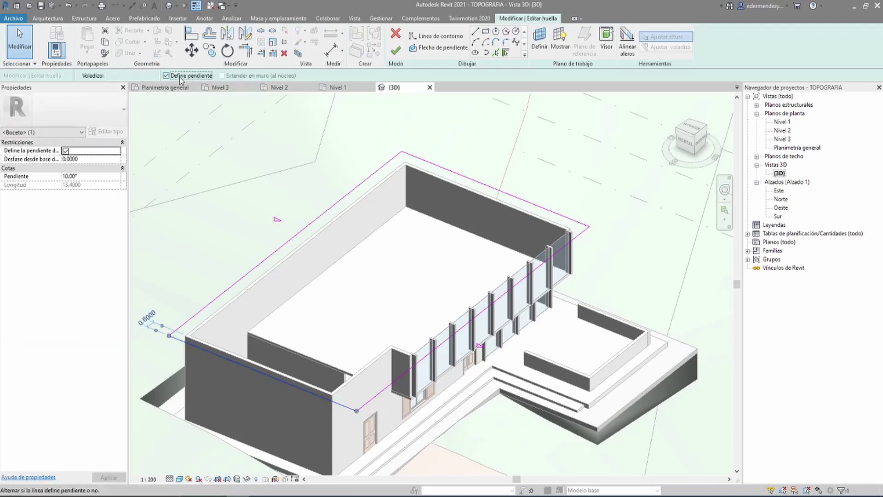
pyautogui.click(399, 56)
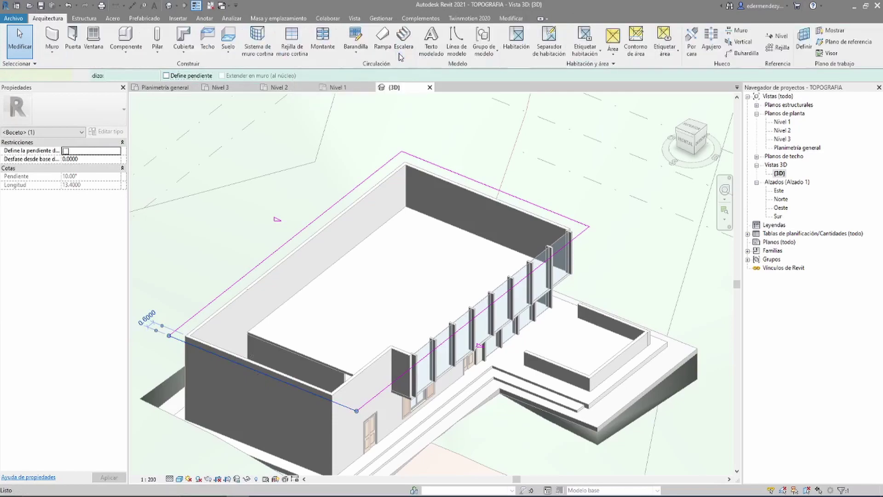
pyautogui.moveTo(581, 248)
pyautogui.keyDown('shift'); pyautogui.mouseDown(button='middle')
pyautogui.moveTo(431, 224)
pyautogui.moveTo(550, 234)
pyautogui.moveTo(404, 251)
pyautogui.mouseUp(button='middle'); pyautogui.keyUp('shift')
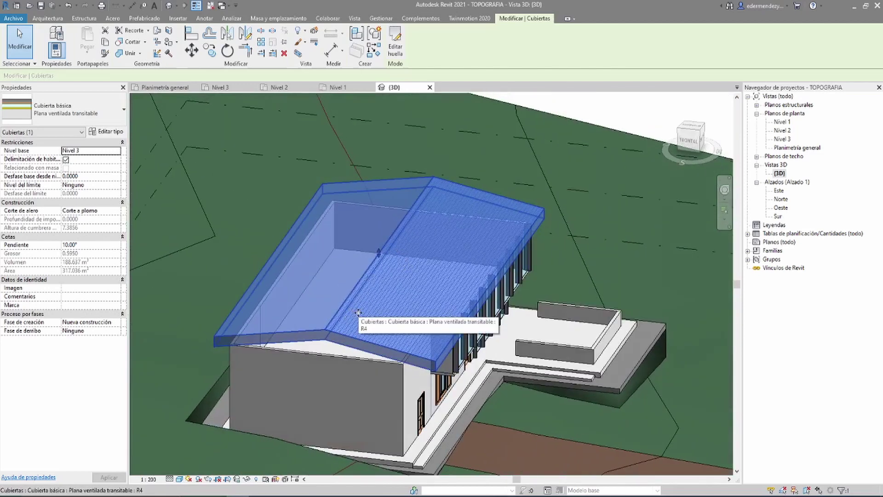
# Clear the slope on the side footprint edges, leaving a single 10° shed plane
pyautogui.doubleClick(349, 337)
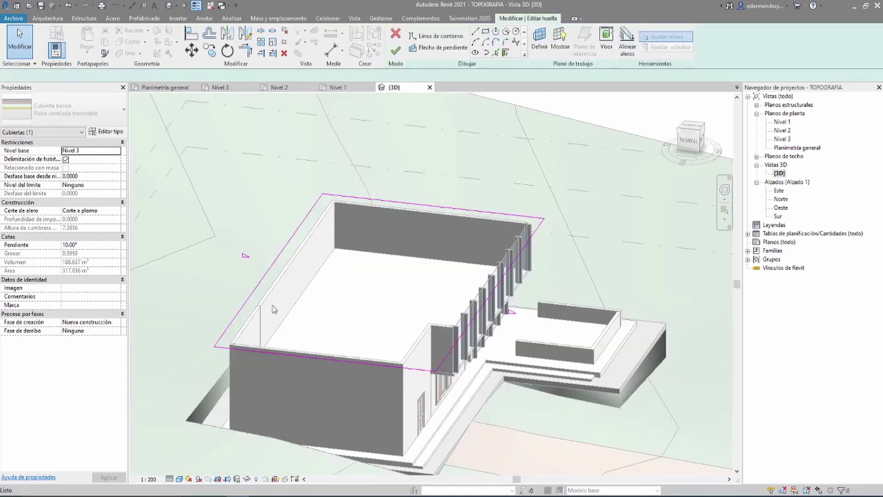
pyautogui.click(270, 266)
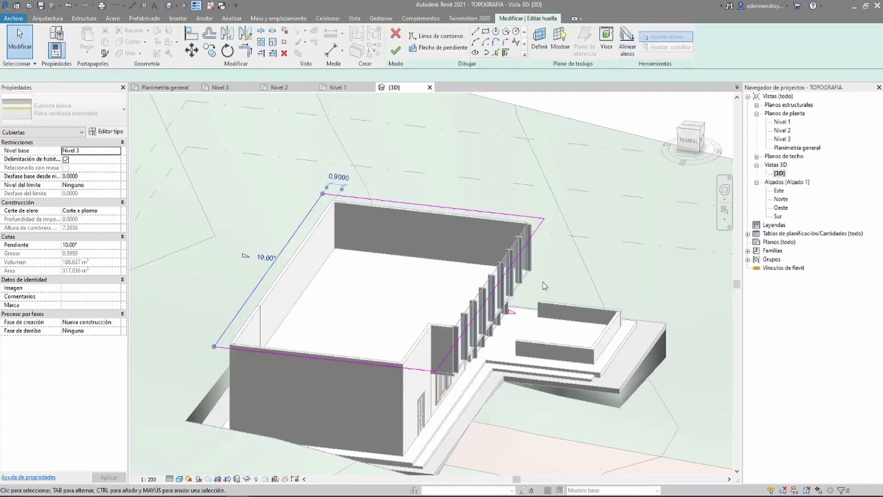
pyautogui.click(511, 264)
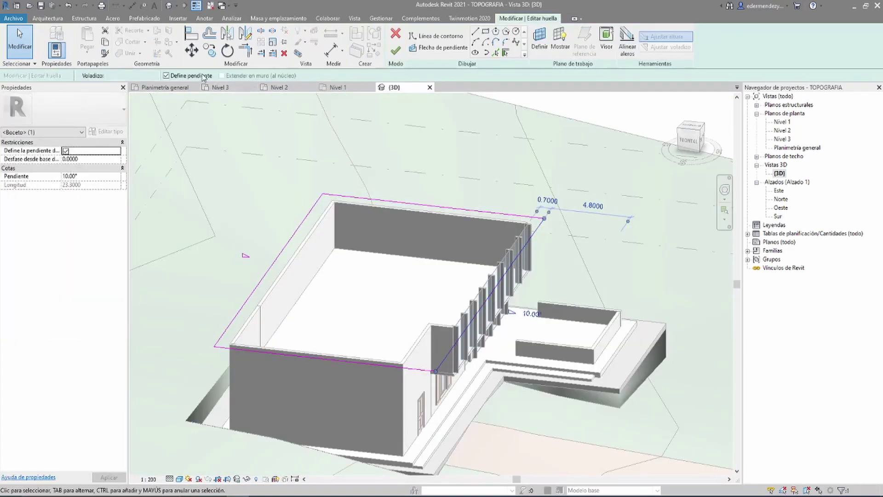
pyautogui.click(395, 51)
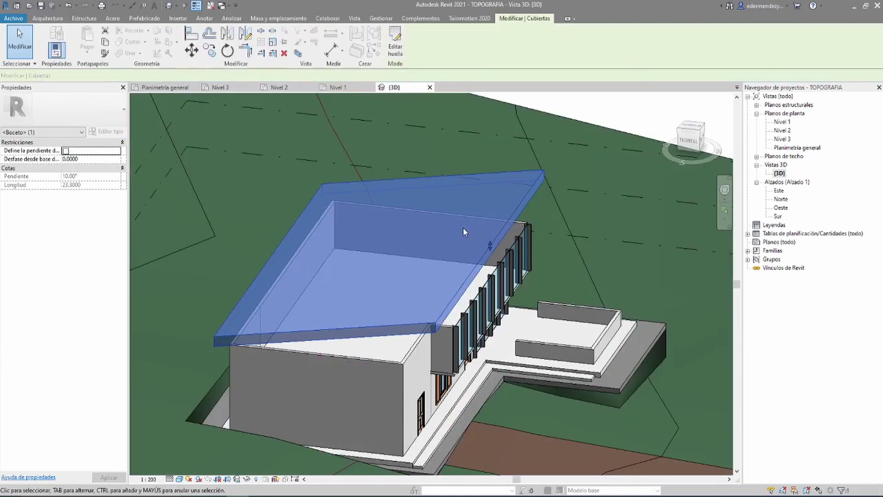
pyautogui.moveTo(463, 227)
pyautogui.keyDown('shift'); pyautogui.mouseDown(button='middle')
pyautogui.moveTo(474, 210)
pyautogui.moveTo(460, 211)
pyautogui.moveTo(423, 318)
pyautogui.mouseUp(button='middle'); pyautogui.keyUp('shift')
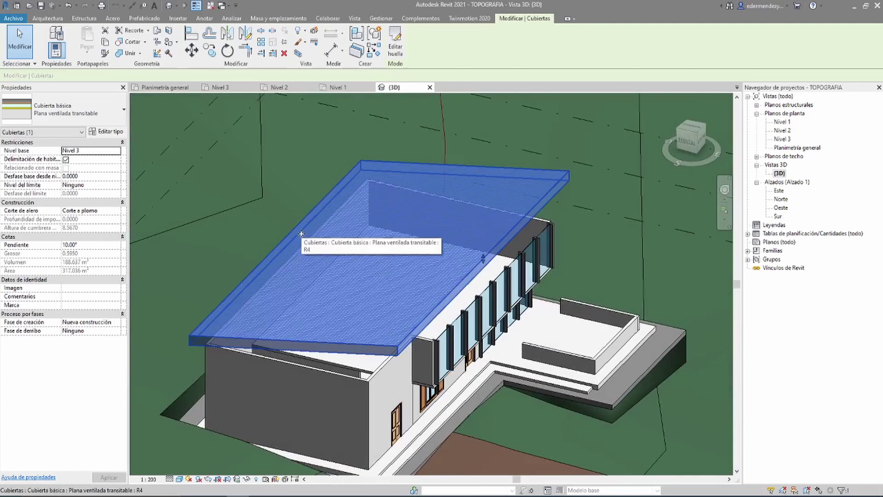
# Change the sloping footprint edge from 10.00° to 5° and finish the sketch
pyautogui.doubleClick(301, 234)
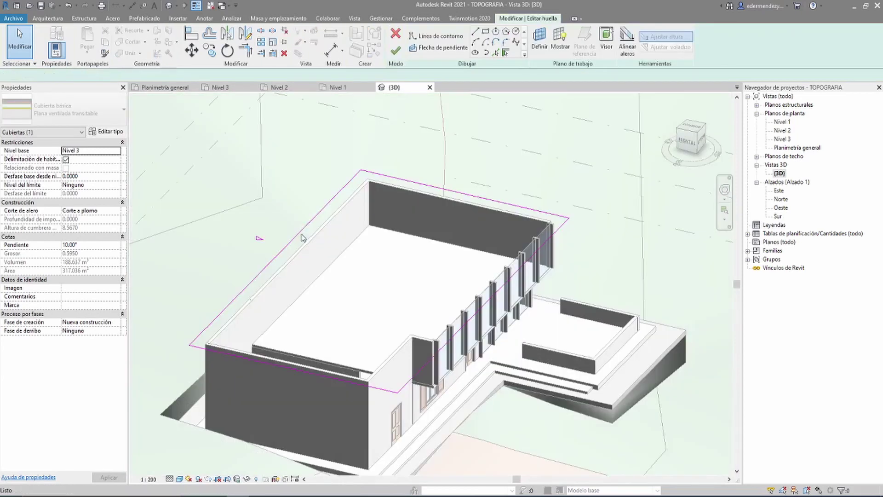
pyautogui.click(258, 240)
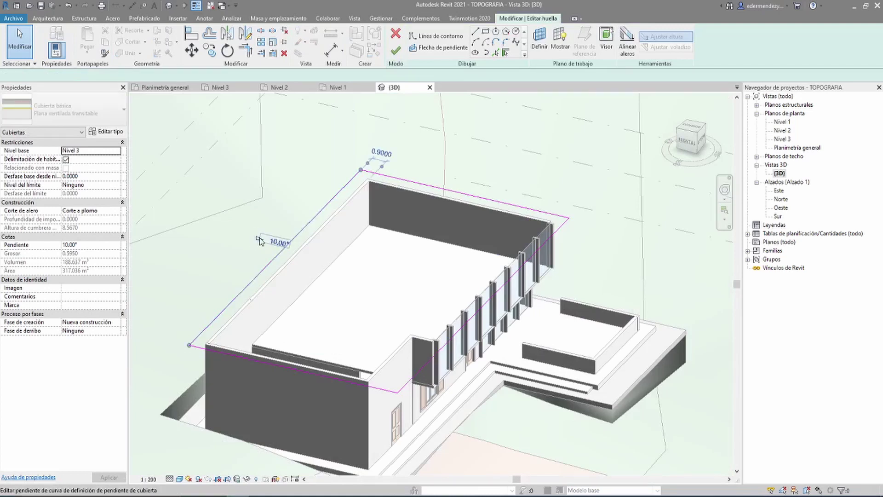
pyautogui.click(278, 244)
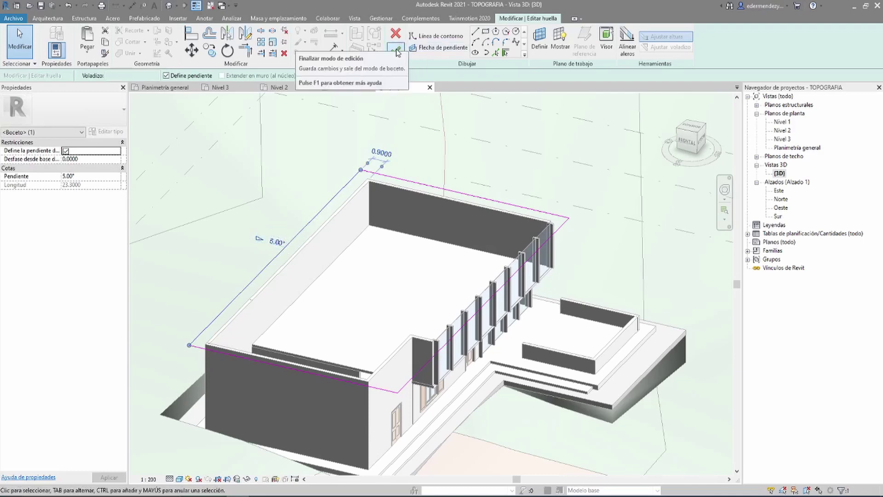
pyautogui.moveTo(394, 257)
pyautogui.keyDown('shift'); pyautogui.mouseDown(button='middle')
pyautogui.moveTo(453, 414)
pyautogui.moveTo(413, 217)
pyautogui.mouseUp(button='middle'); pyautogui.keyUp('shift')
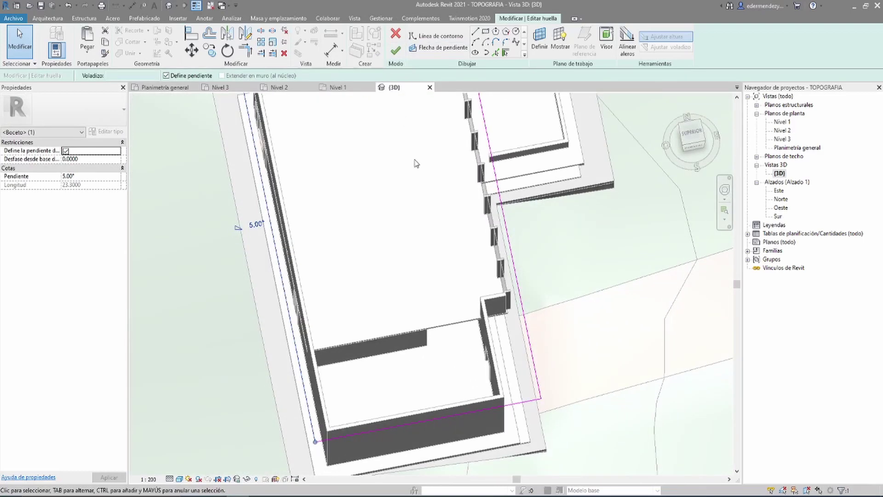
pyautogui.click(401, 52)
pyautogui.moveTo(469, 292)
pyautogui.keyDown('shift'); pyautogui.mouseDown(button='middle')
pyautogui.moveTo(449, 106)
pyautogui.moveTo(465, 86)
pyautogui.moveTo(459, 304)
pyautogui.moveTo(416, 250)
pyautogui.moveTo(294, 230)
pyautogui.mouseUp(button='middle'); pyautogui.keyUp('shift')
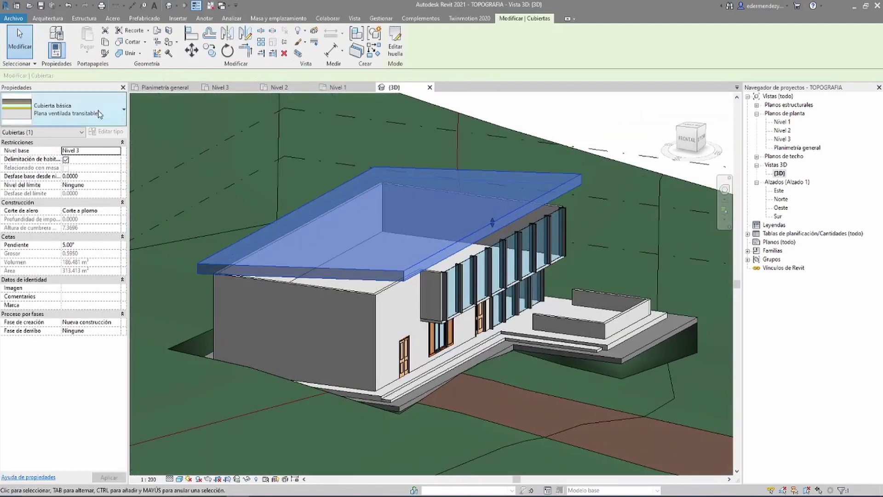
# Switch the shed roof to the Plana tipo deck - 16 cm type, making it 0.16 thick
pyautogui.click(64, 111)
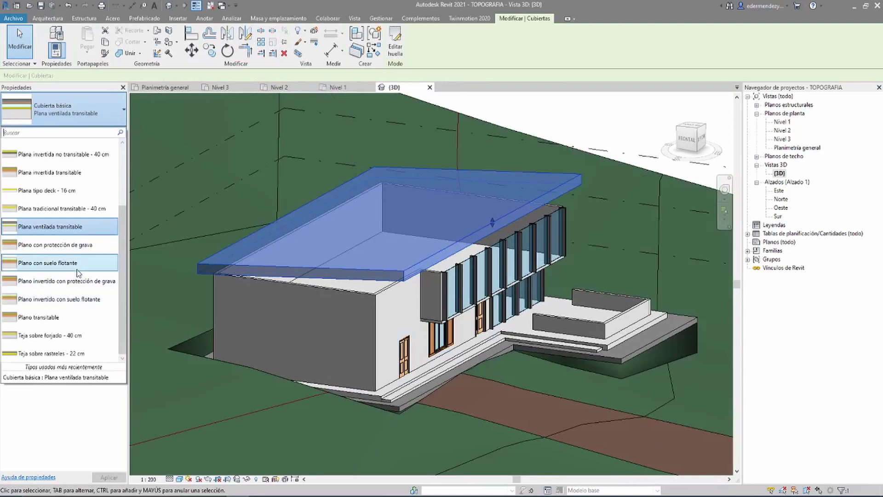
pyautogui.click(69, 190)
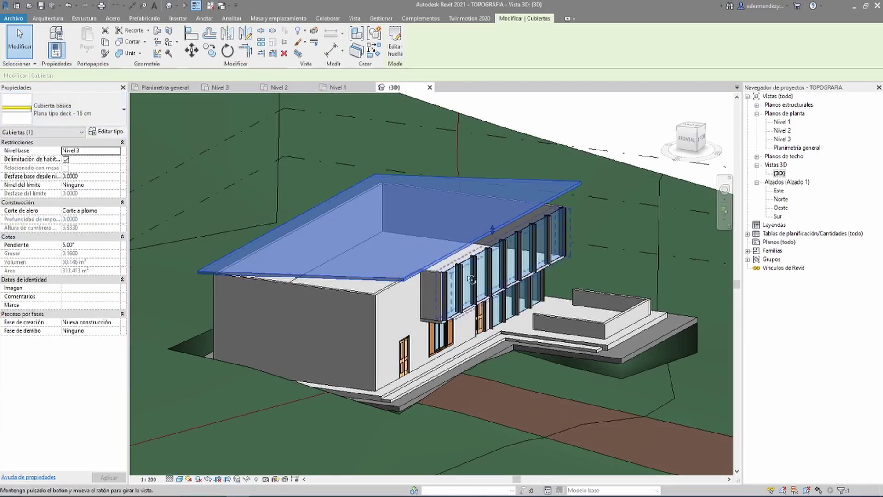
pyautogui.moveTo(472, 279)
pyautogui.keyDown('shift'); pyautogui.mouseDown(button='middle')
pyautogui.moveTo(454, 258)
pyautogui.moveTo(457, 294)
pyautogui.mouseUp(button='middle'); pyautogui.keyUp('shift')
pyautogui.scroll(2, 458, 304)
pyautogui.scroll(2, 460, 310)
pyautogui.scroll(2, 465, 319)
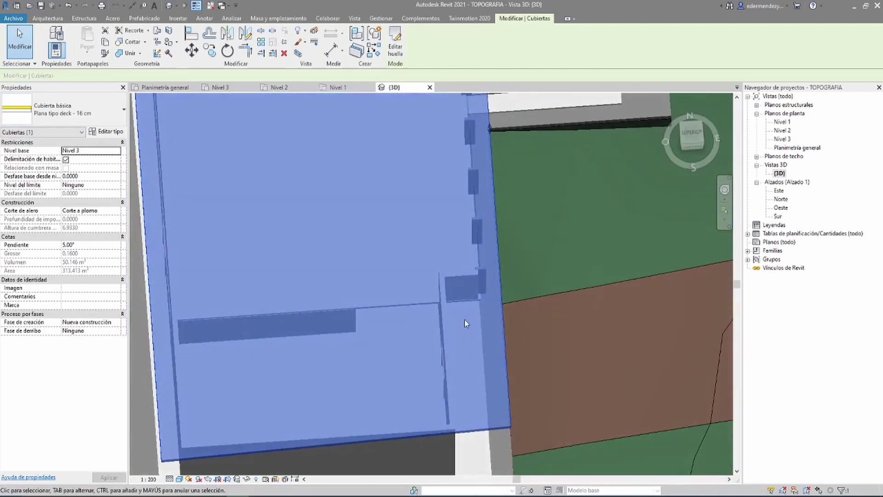
pyautogui.scroll(-2, 474, 299)
pyautogui.scroll(-1, 476, 289)
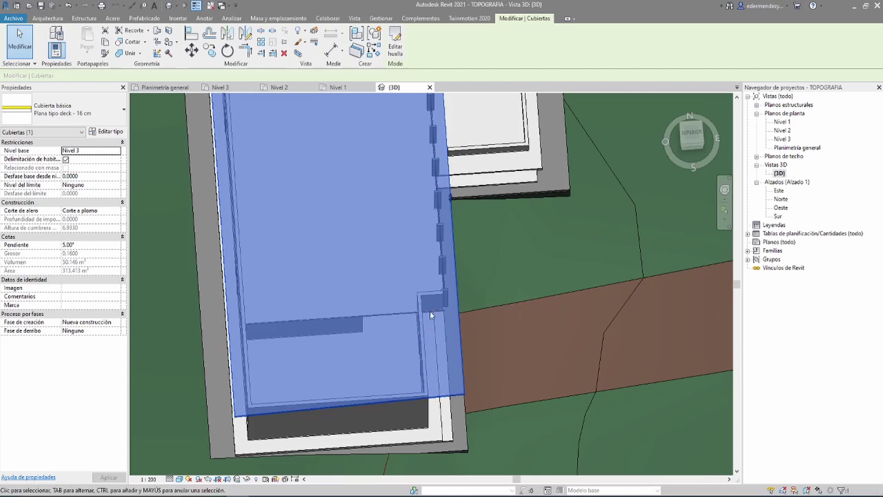
# Open the deck roof's footprint sketch, stretch its right edge, and go to the Nivel 3 plan
pyautogui.doubleClick(459, 311)
pyautogui.moveTo(459, 311); pyautogui.dragTo(420, 329, button='middle')
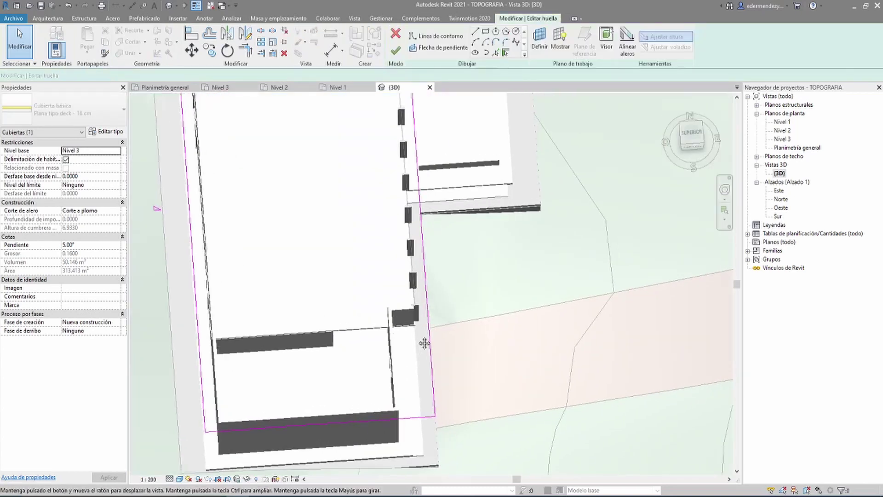
pyautogui.moveTo(427, 335); pyautogui.dragTo(454, 334)
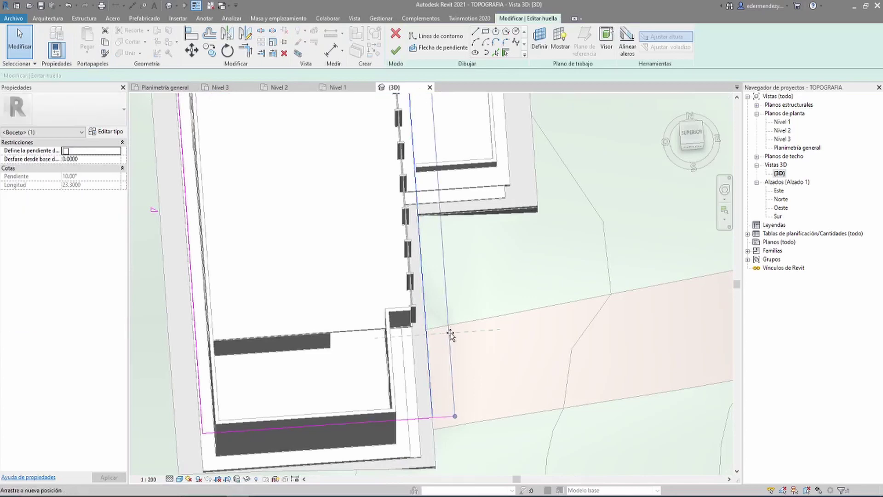
pyautogui.click(691, 134)
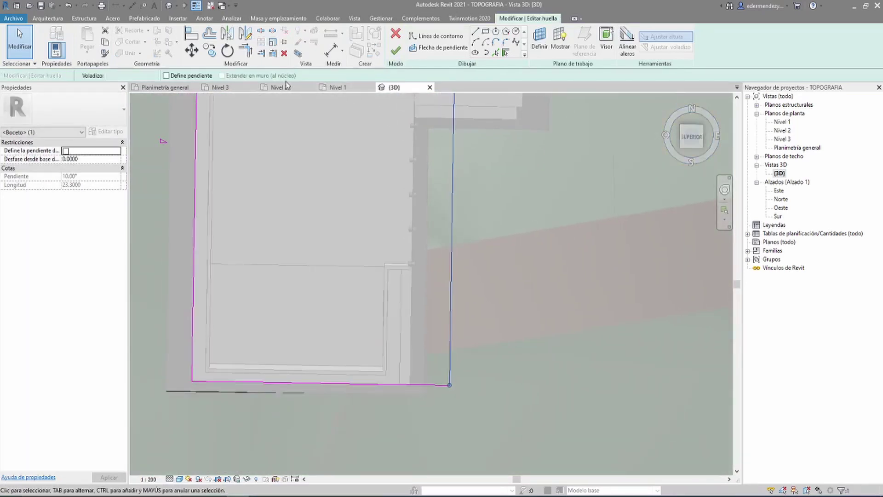
pyautogui.click(232, 90)
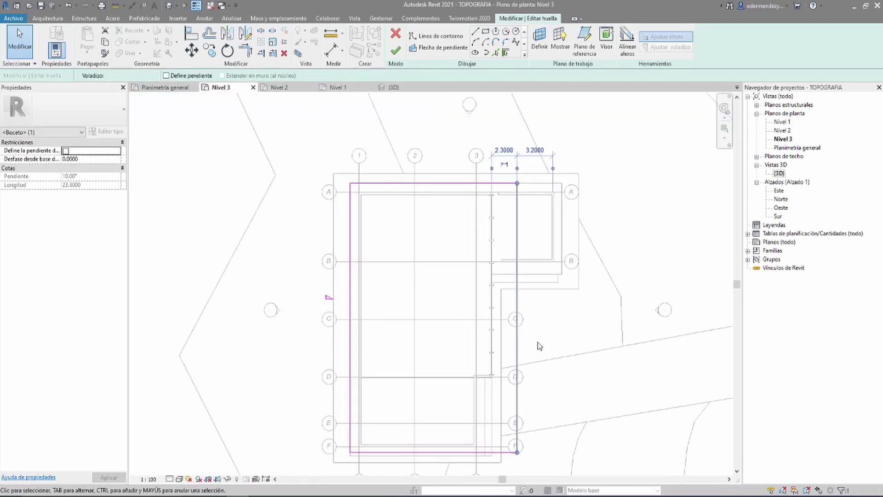
pyautogui.moveTo(539, 346); pyautogui.dragTo(523, 183, button='middle')
pyautogui.scroll(2, 523, 183)
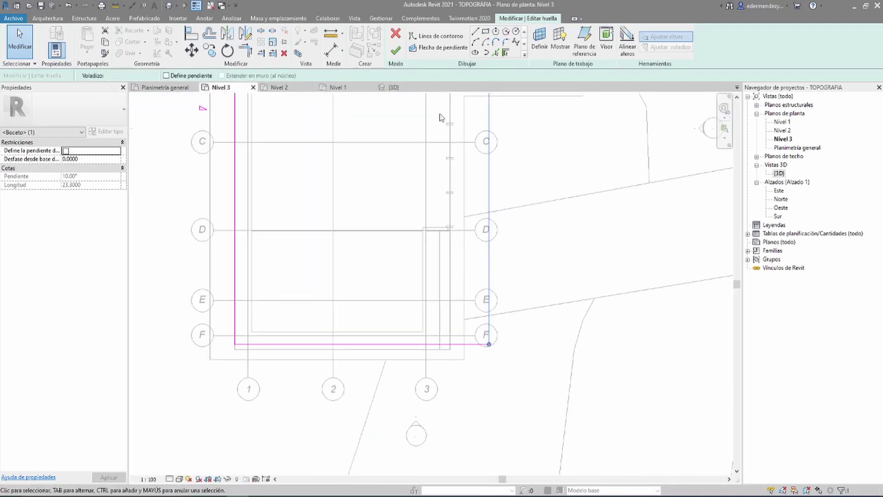
# Draw the notch outline: a horizontal boundary segment, then an edge down to the bottom boundary
pyautogui.click(476, 33)
pyautogui.scroll(3, 483, 228)
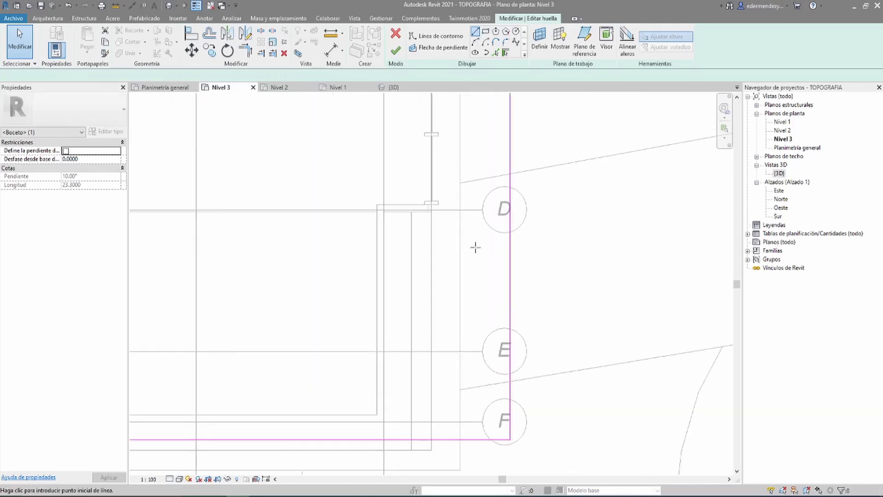
pyautogui.click(510, 241)
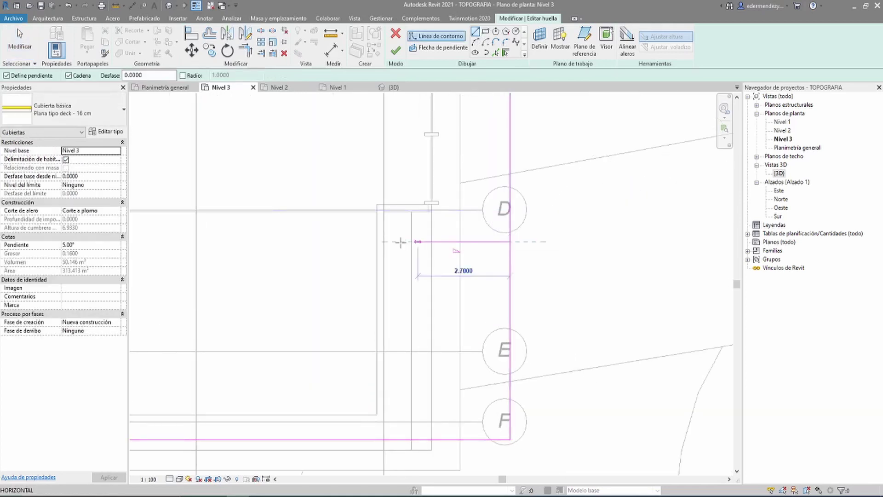
pyautogui.click(401, 241)
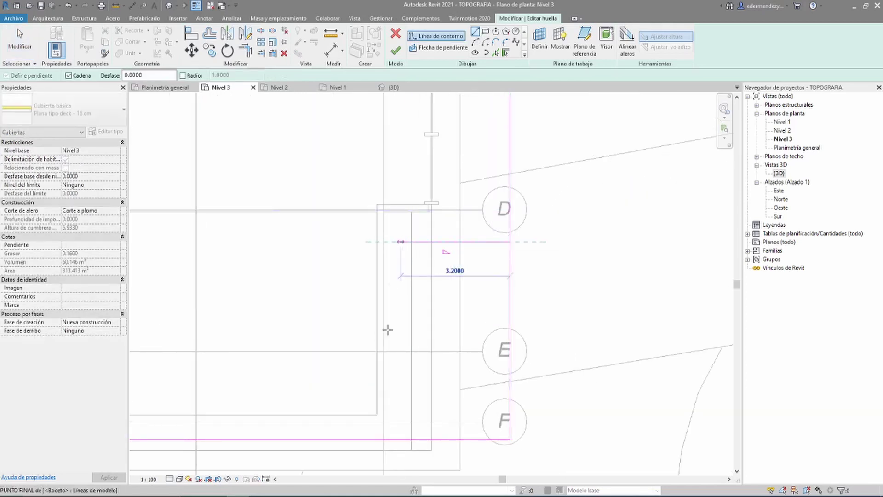
pyautogui.click(401, 439)
pyautogui.press('Escape')
pyautogui.press('Escape')
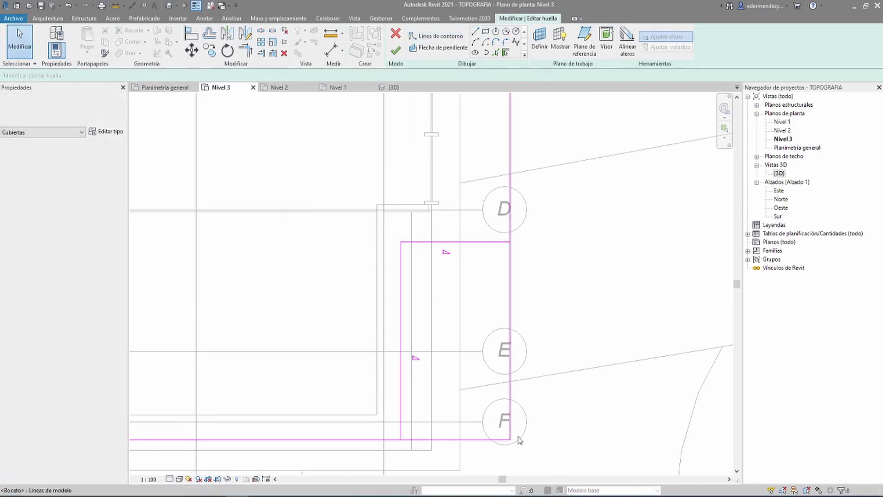
# Shorten the right boundary line so it ends at grid D
pyautogui.click(505, 443)
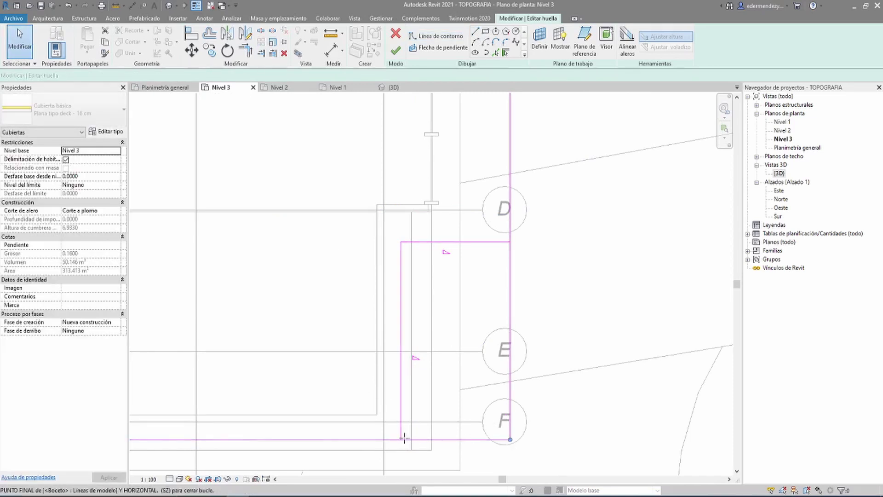
pyautogui.click(511, 302)
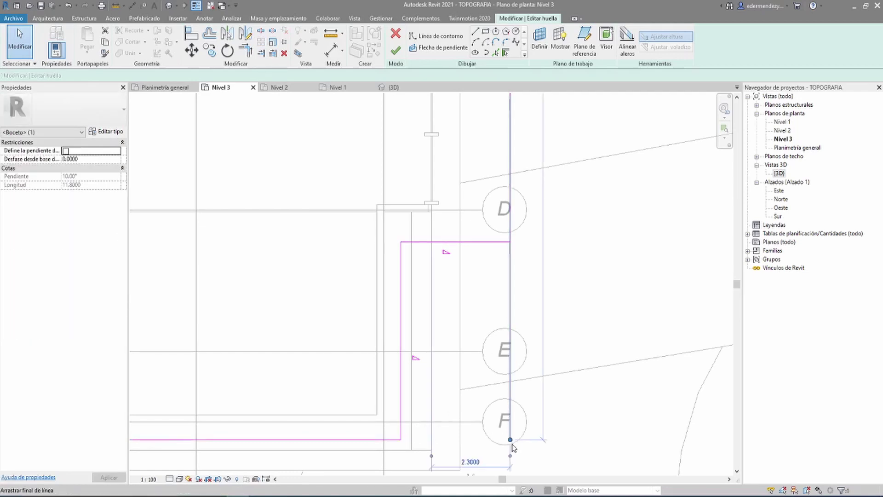
pyautogui.moveTo(510, 250); pyautogui.dragTo(510, 242)
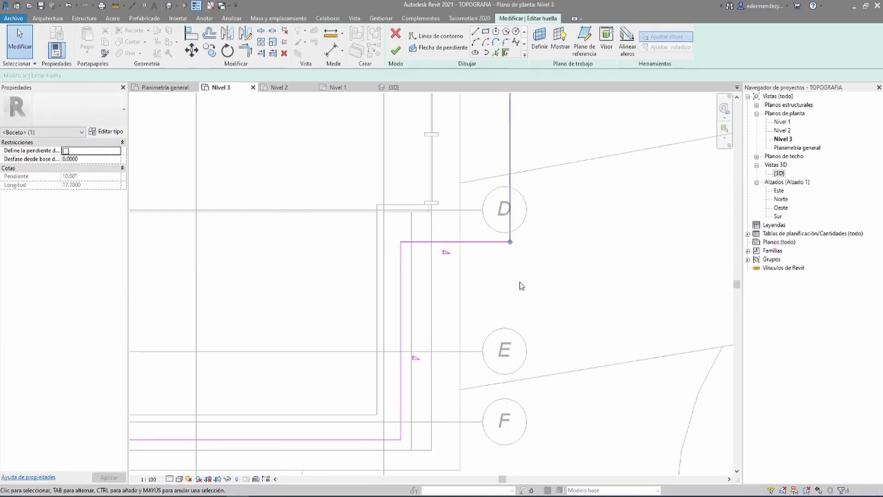
pyautogui.scroll(-3, 518, 288)
pyautogui.scroll(-2, 506, 294)
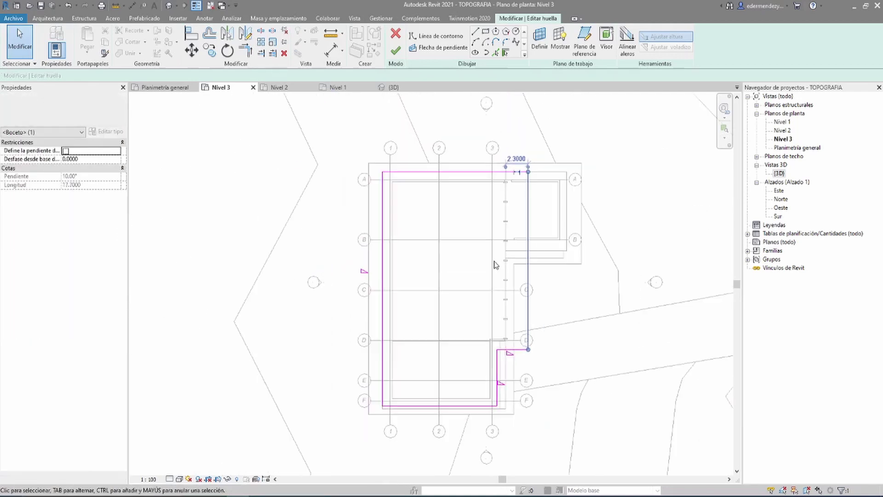
# Finish the notched roof, orbit it in the {3D} view, and reopen its footprint sketch
pyautogui.click(395, 50)
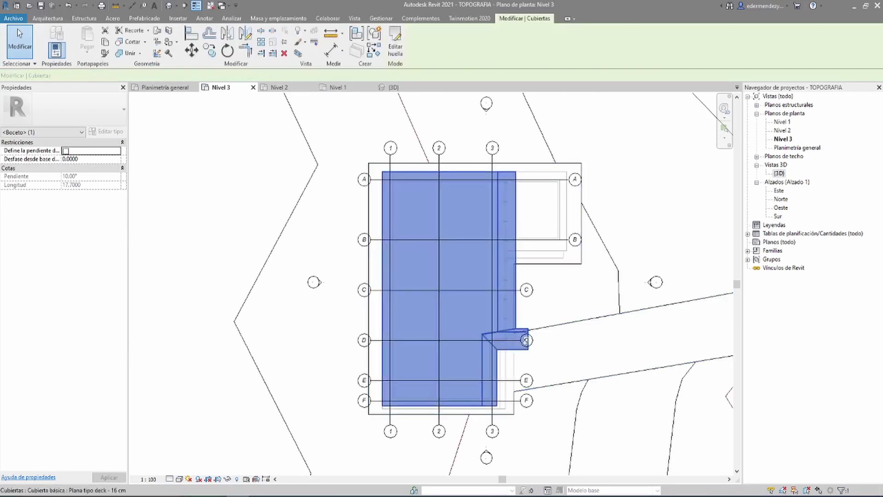
pyautogui.scroll(2, 522, 342)
pyautogui.scroll(2, 522, 343)
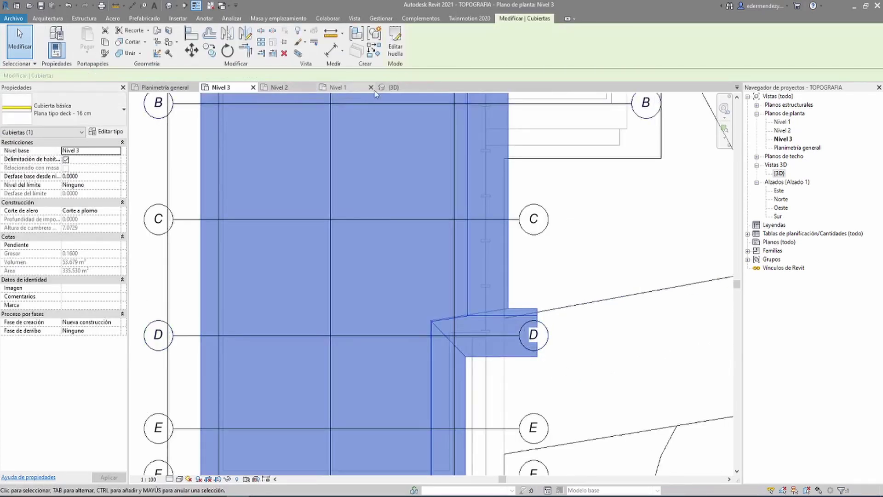
pyautogui.click(395, 88)
pyautogui.press('Escape')
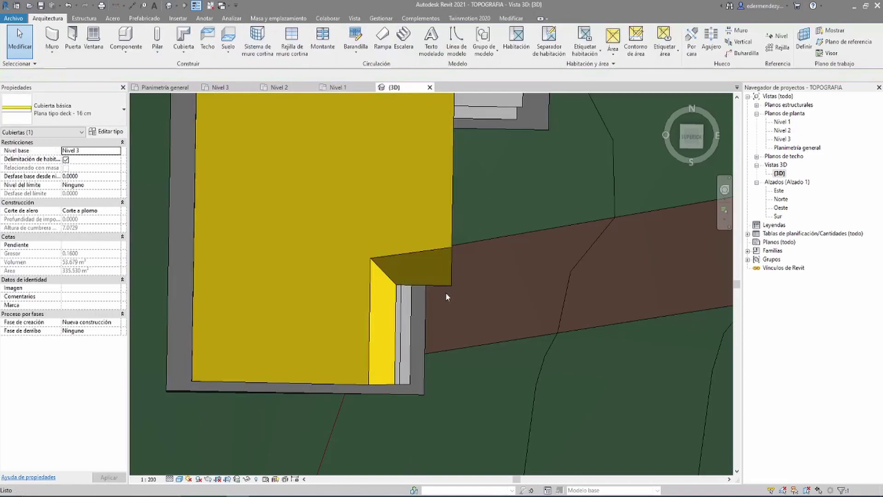
pyautogui.moveTo(384, 191)
pyautogui.keyDown('shift'); pyautogui.mouseDown(button='middle')
pyautogui.moveTo(412, 56)
pyautogui.moveTo(382, 216)
pyautogui.moveTo(392, 244)
pyautogui.mouseUp(button='middle'); pyautogui.keyUp('shift')
pyautogui.scroll(3, 415, 255)
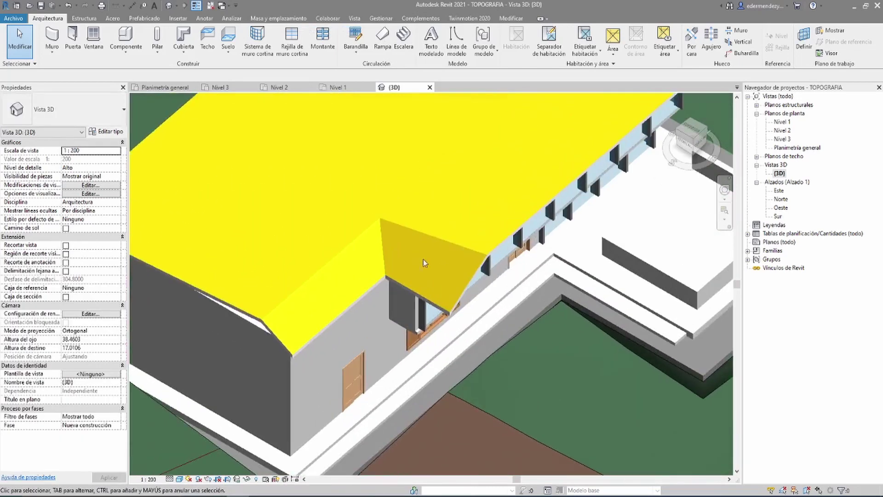
pyautogui.scroll(-4, 404, 254)
pyautogui.scroll(2, 419, 242)
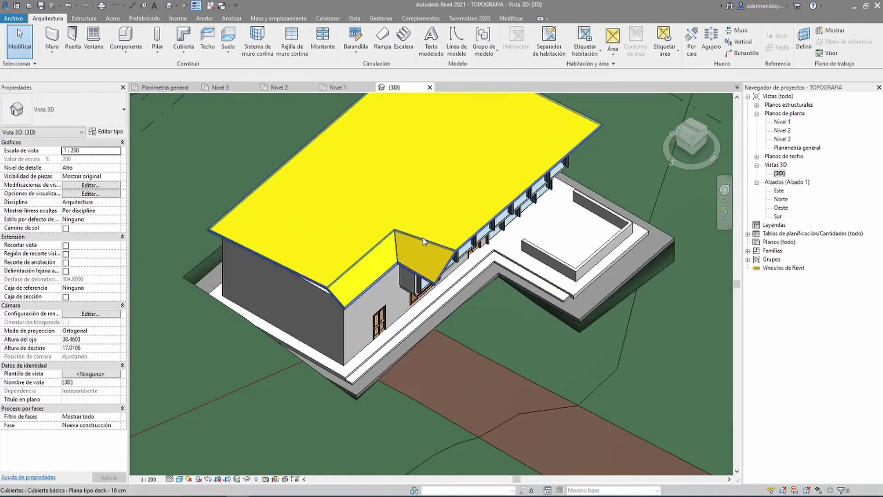
pyautogui.doubleClick(423, 241)
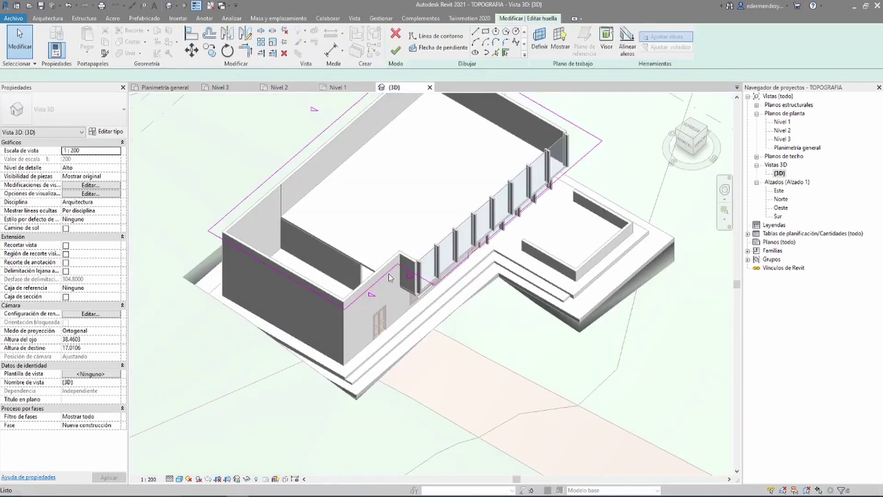
# Uncheck Defines Slope on the notch edge and finish the footprint as one single-slope plane
pyautogui.click(380, 285)
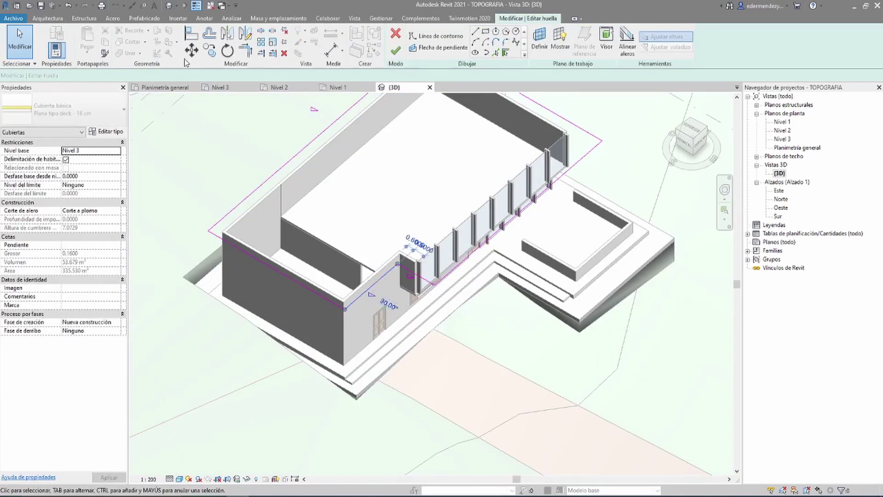
pyautogui.click(193, 75)
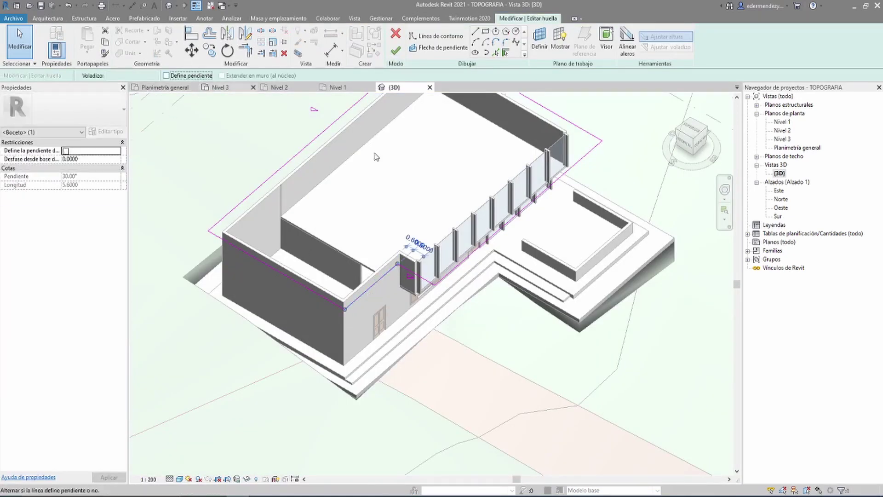
pyautogui.click(425, 283)
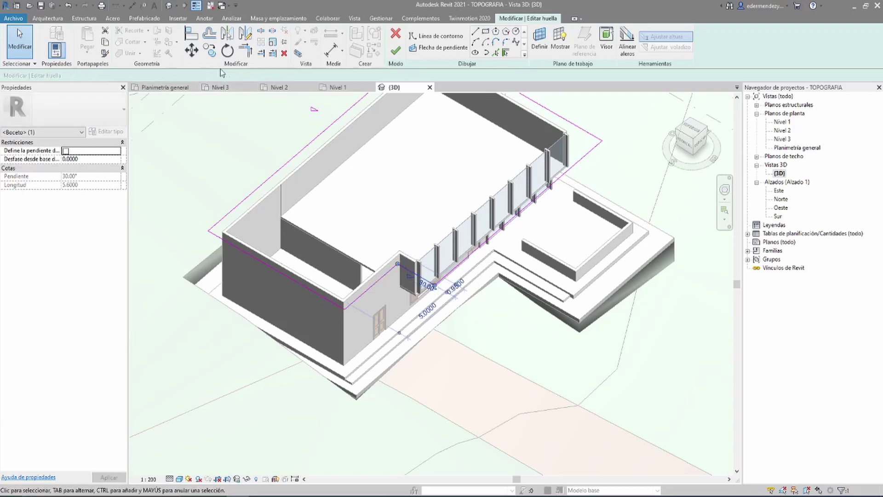
pyautogui.click(396, 51)
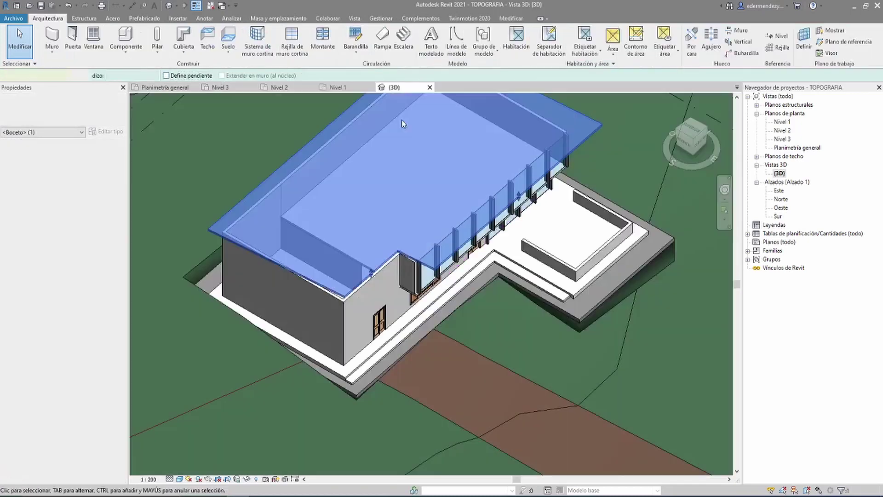
pyautogui.scroll(2, 407, 220)
pyautogui.press('Escape')
# Attach the top of the upper exterior wall to the deck roof
pyautogui.moveTo(431, 235)
pyautogui.keyDown('shift'); pyautogui.mouseDown(button='middle')
pyautogui.moveTo(390, 245)
pyautogui.moveTo(434, 203)
pyautogui.mouseUp(button='middle'); pyautogui.keyUp('shift')
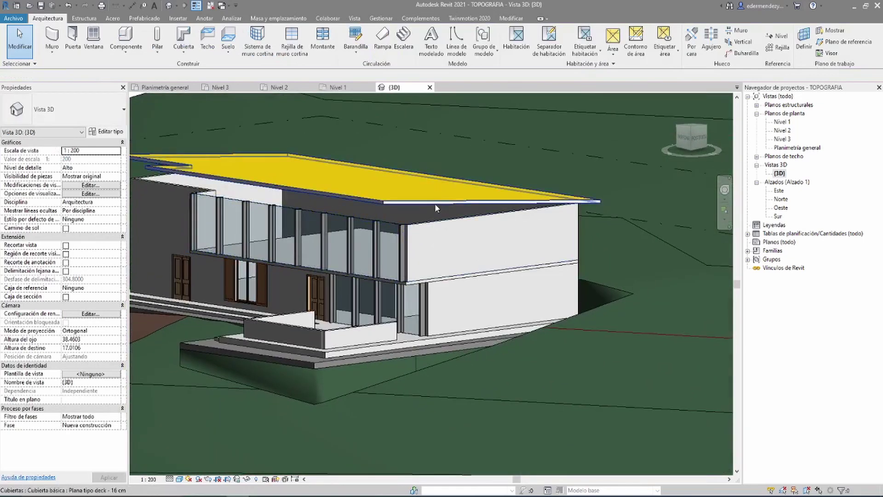
pyautogui.scroll(3, 435, 203)
pyautogui.click(446, 229)
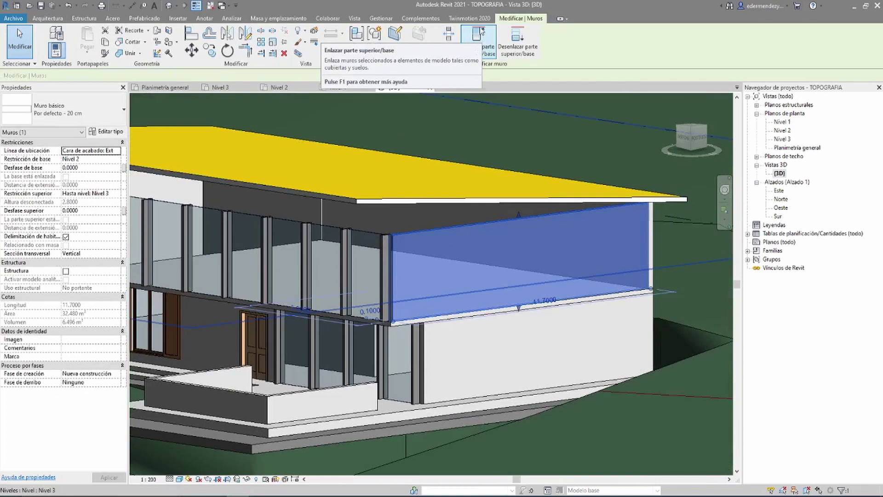
pyautogui.moveTo(481, 43)
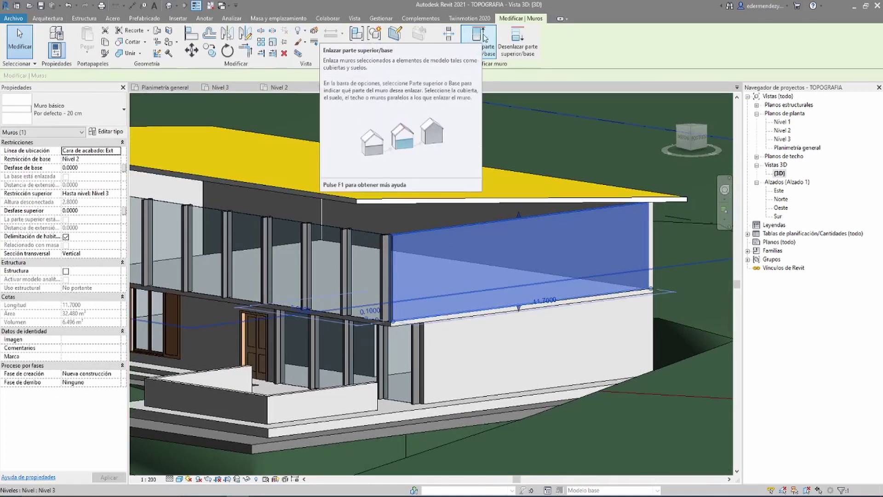
pyautogui.click(486, 33)
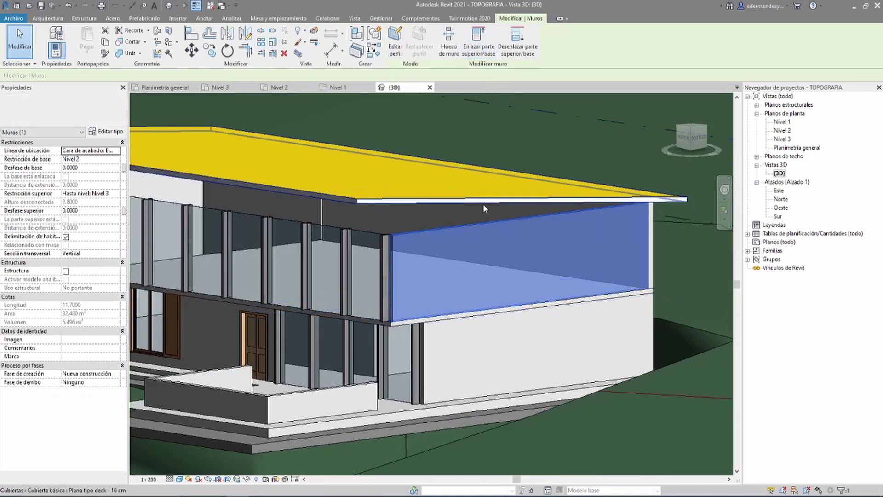
pyautogui.click(485, 203)
# Extend the upper curtain wall's top up to the deck roof
pyautogui.keyDown('shift'); pyautogui.moveTo(406, 223); pyautogui.dragTo(419, 226, button='middle'); pyautogui.keyUp('shift')
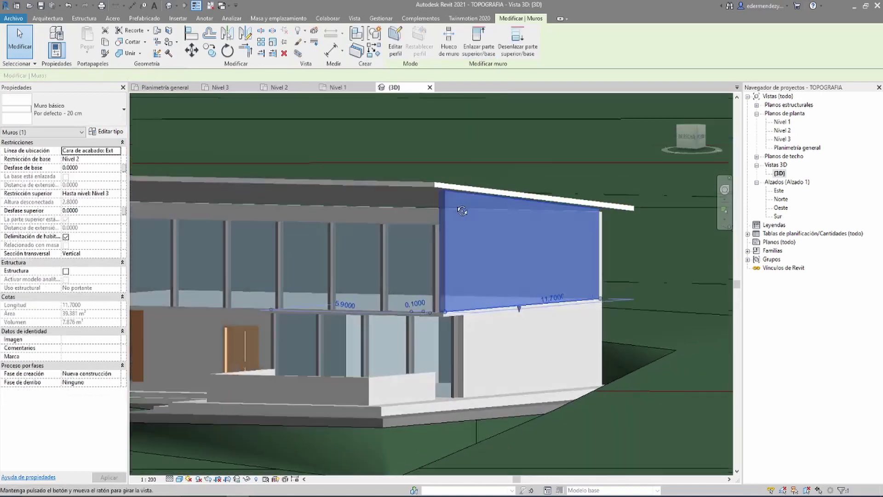
pyautogui.click(420, 226)
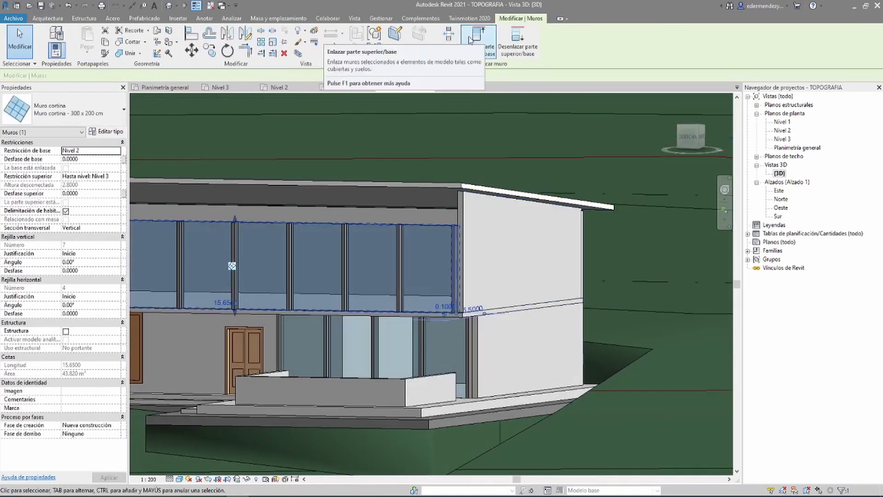
pyautogui.click(479, 38)
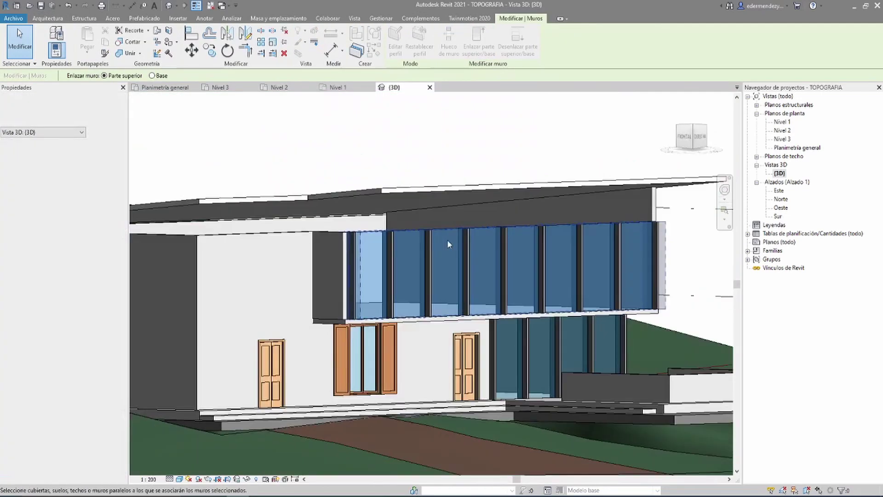
pyautogui.click(411, 195)
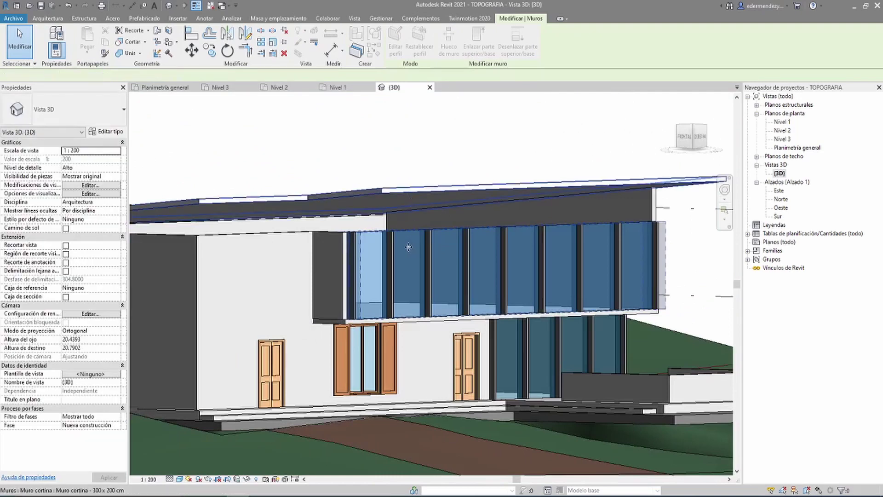
# Attach the left-end exterior walls to the deck roof and orbit to check them
pyautogui.moveTo(411, 198)
pyautogui.keyDown('shift'); pyautogui.mouseDown(button='middle')
pyautogui.moveTo(436, 254)
pyautogui.moveTo(368, 241)
pyautogui.mouseUp(button='middle'); pyautogui.keyUp('shift')
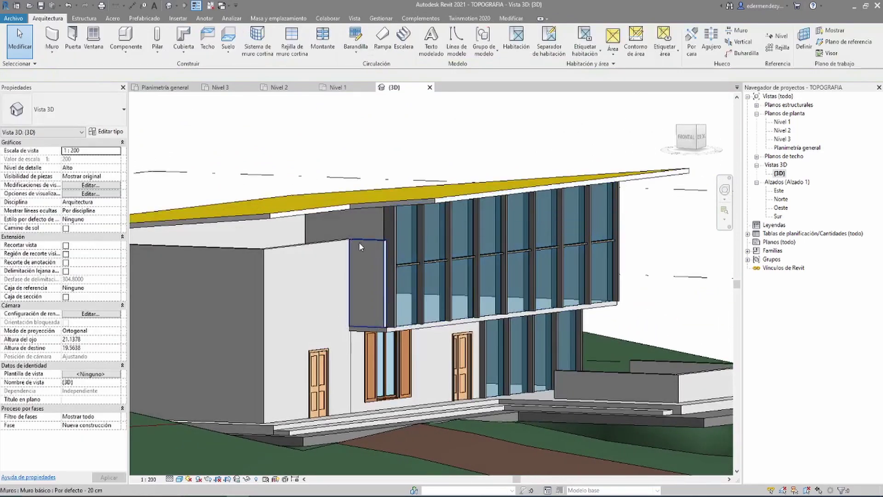
pyautogui.click(331, 250)
pyautogui.press('Tab')
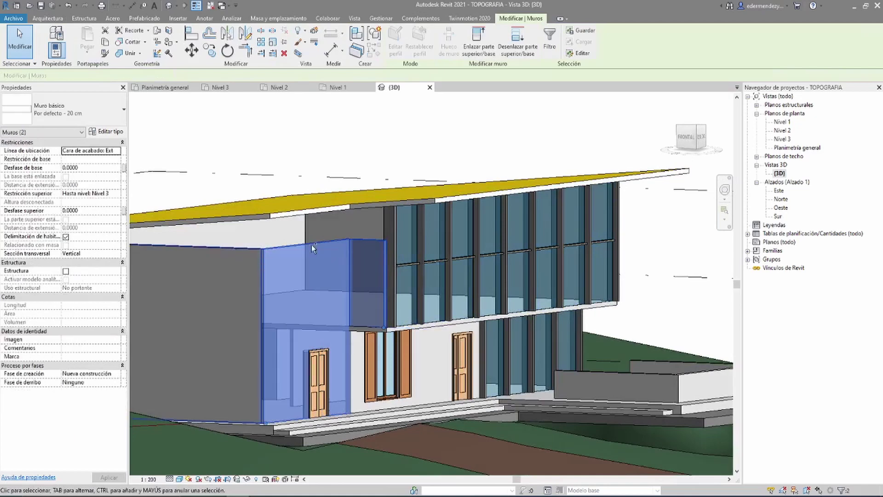
pyautogui.click(331, 250)
pyautogui.click(479, 33)
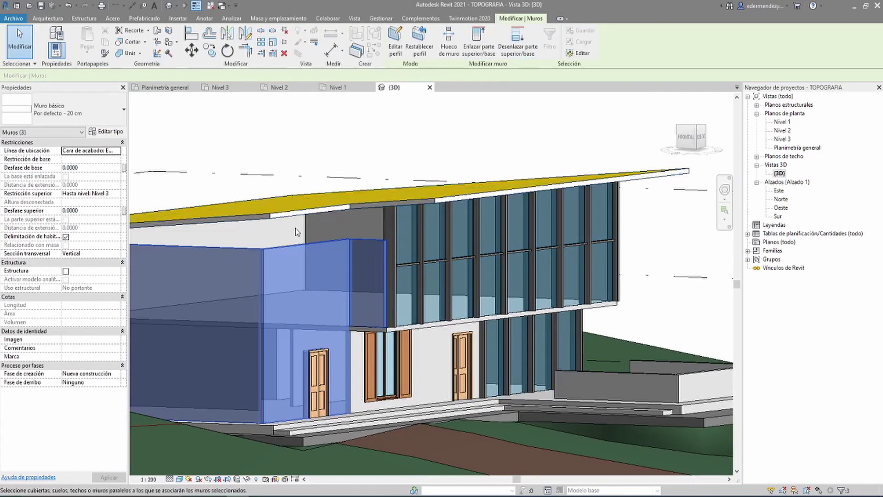
pyautogui.click(325, 231)
pyautogui.press('Escape')
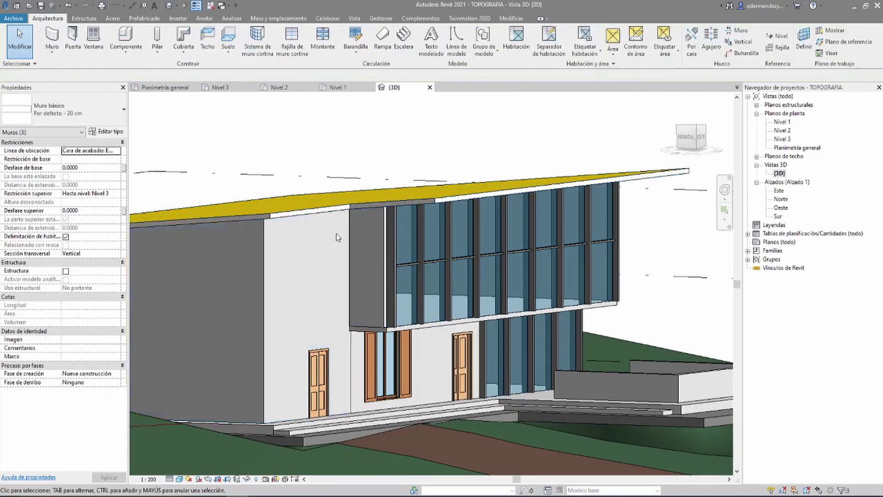
pyautogui.moveTo(332, 234)
pyautogui.keyDown('shift'); pyautogui.mouseDown(button='middle')
pyautogui.moveTo(373, 276)
pyautogui.moveTo(398, 246)
pyautogui.moveTo(411, 245)
pyautogui.mouseUp(button='middle'); pyautogui.keyUp('shift')
pyautogui.scroll(2, 409, 250)
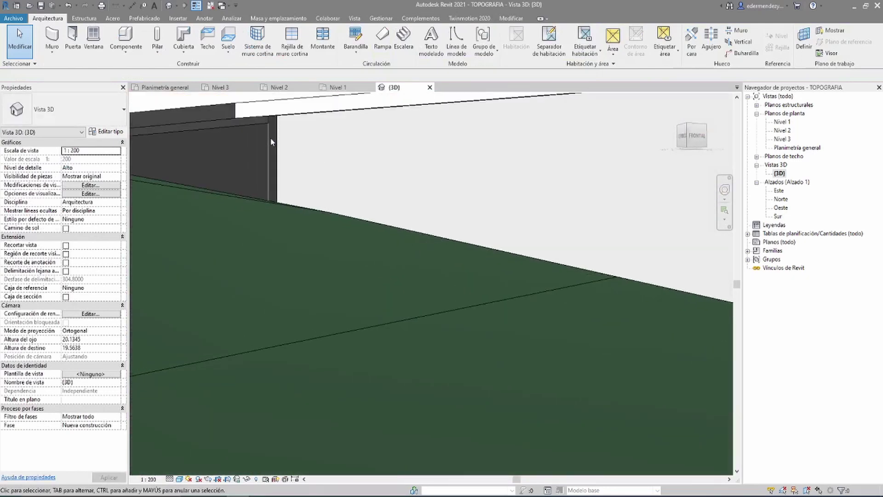
# Select a wall under the roof edge, deselect it, and orbit to the opposite facade
pyautogui.click(304, 147)
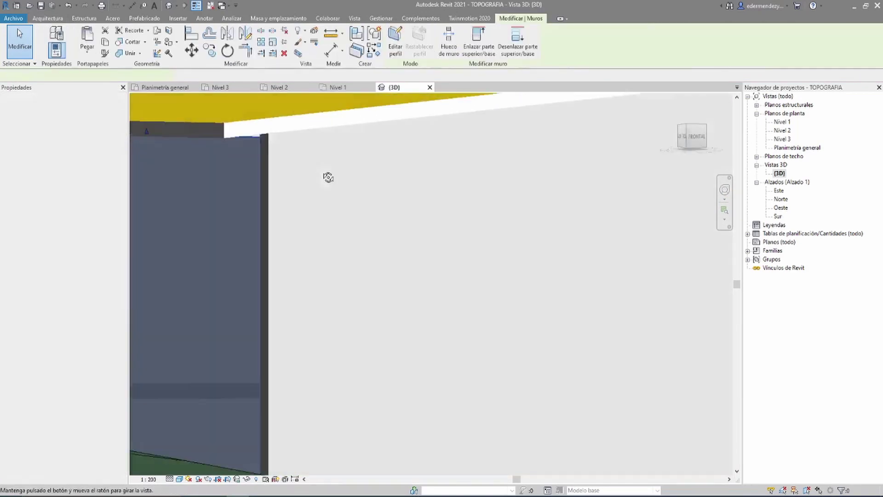
pyautogui.scroll(5, 322, 188)
pyautogui.scroll(-2, 322, 198)
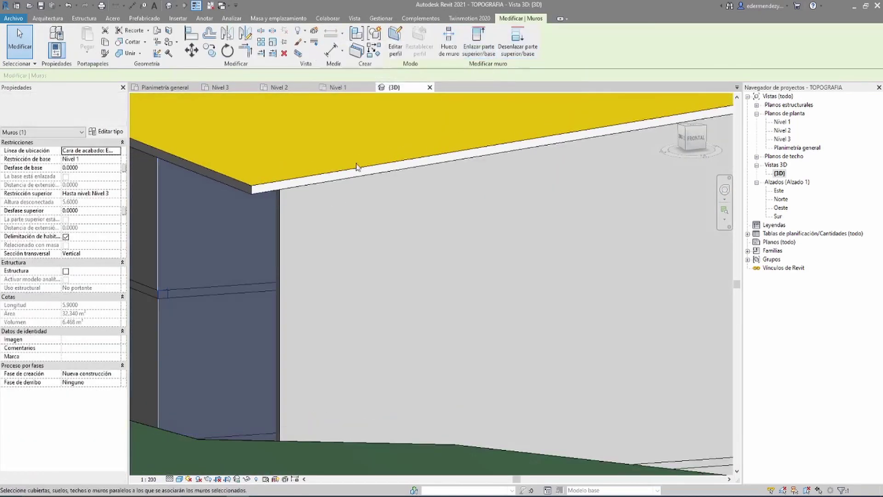
pyautogui.press('Escape')
pyautogui.scroll(-5, 305, 239)
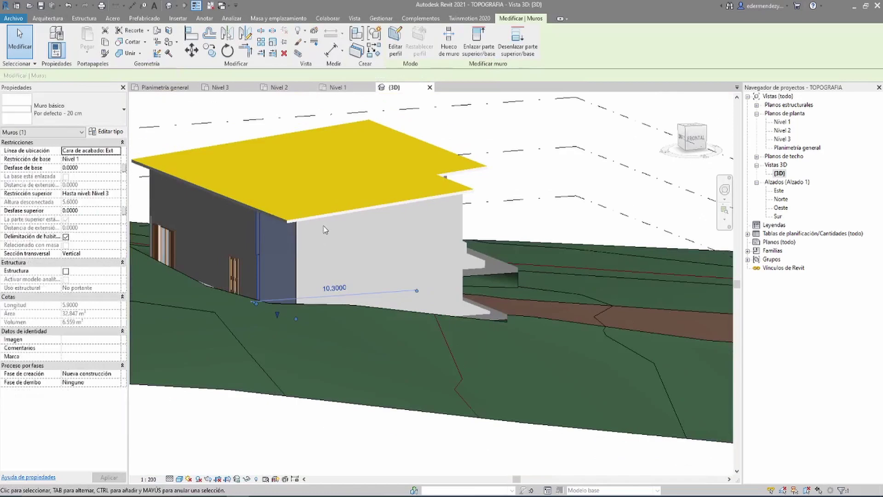
pyautogui.moveTo(354, 250)
pyautogui.keyDown('shift'); pyautogui.mouseDown(button='middle')
pyautogui.moveTo(442, 258)
pyautogui.moveTo(264, 243)
pyautogui.moveTo(376, 243)
pyautogui.mouseUp(button='middle'); pyautogui.keyUp('shift')
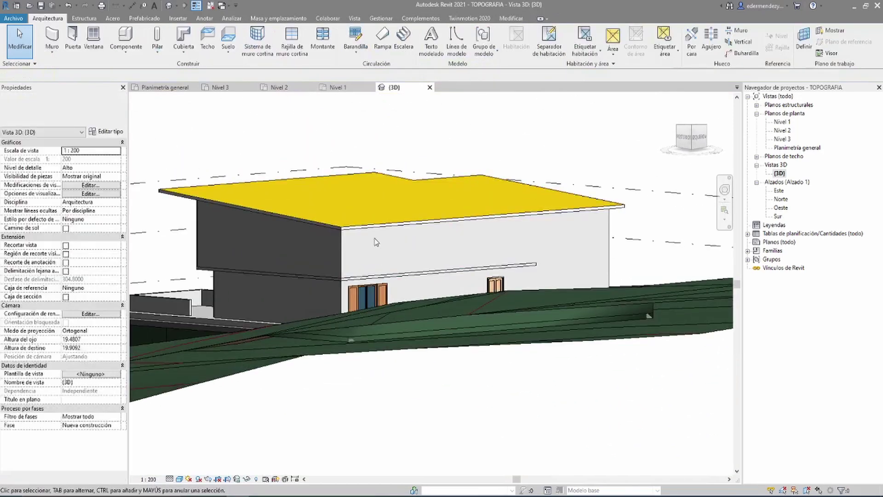
# Attach that facade's 15.9 m upper wall to the yellow roof, raising its area to 46.200 m²
pyautogui.click(532, 233)
pyautogui.click(479, 41)
pyautogui.click(348, 211)
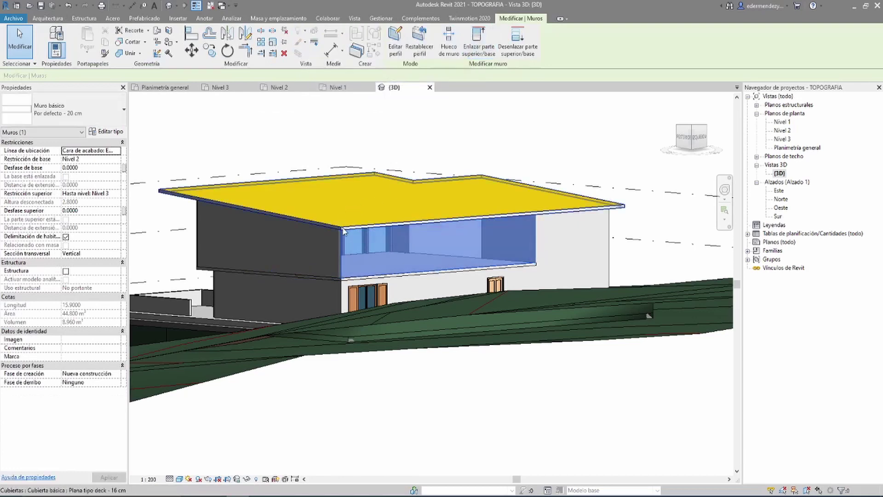
pyautogui.press('Escape')
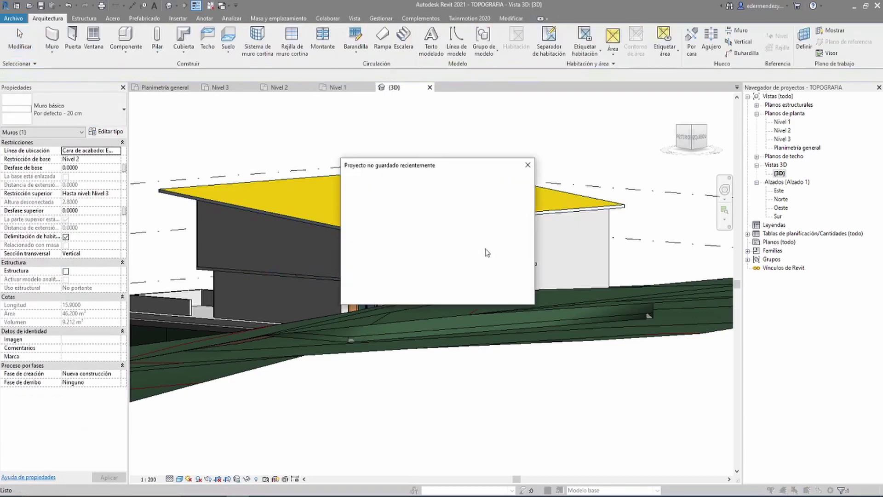
pyautogui.click(382, 270)
pyautogui.keyDown('shift'); pyautogui.moveTo(382, 270); pyautogui.dragTo(379, 258, button='middle'); pyautogui.keyUp('shift')
pyautogui.scroll(5, 380, 258)
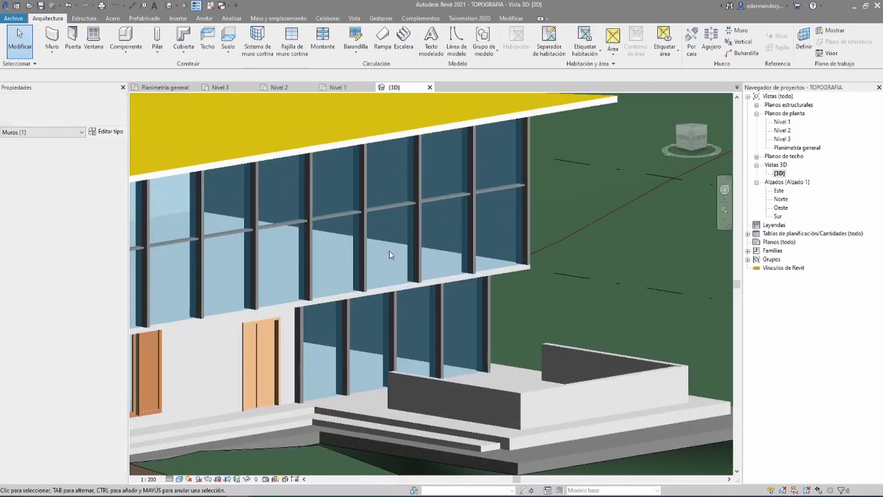
pyautogui.scroll(-4, 391, 247)
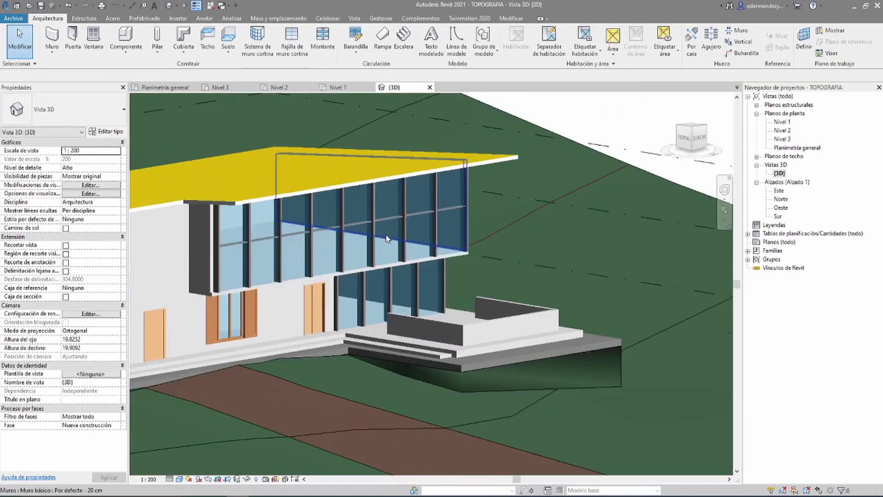
pyautogui.moveTo(390, 246)
pyautogui.keyDown('shift'); pyautogui.mouseDown(button='middle')
pyautogui.moveTo(389, 280)
pyautogui.moveTo(346, 267)
pyautogui.mouseUp(button='middle'); pyautogui.keyUp('shift')
pyautogui.scroll(-4, 389, 280)
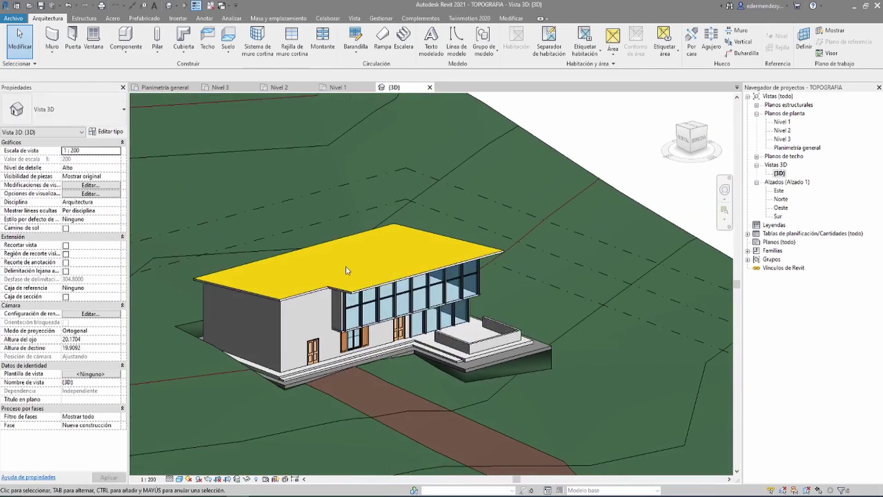
pyautogui.scroll(2, 344, 310)
pyautogui.click(130, 47)
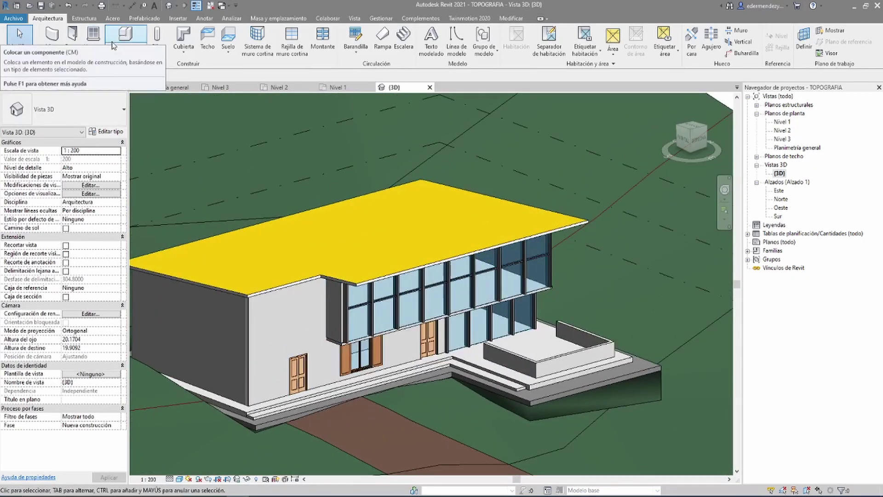
pyautogui.press('Escape')
pyautogui.moveTo(366, 268)
pyautogui.keyDown('shift'); pyautogui.mouseDown(button='middle')
pyautogui.moveTo(403, 308)
pyautogui.moveTo(371, 250)
pyautogui.moveTo(390, 256)
pyautogui.mouseUp(button='middle'); pyautogui.keyUp('shift')
pyautogui.scroll(-3, 390, 257)
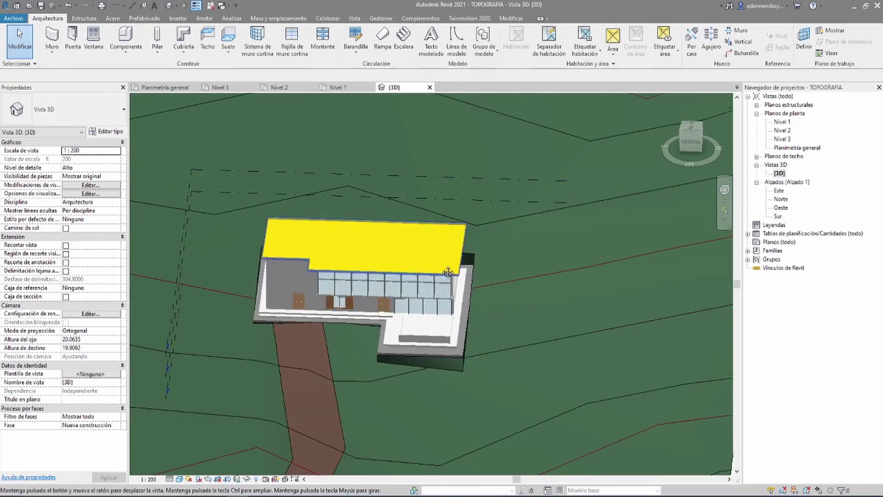
pyautogui.moveTo(448, 274); pyautogui.dragTo(445, 260, button='middle')
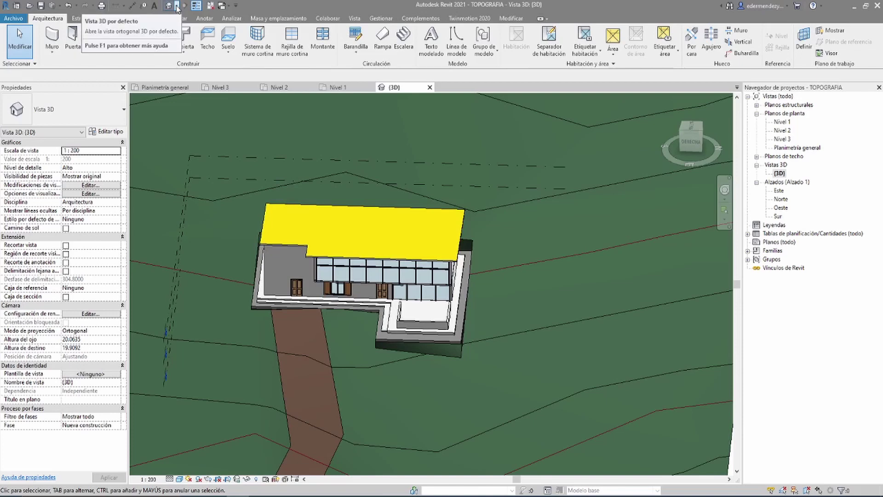
# Create the Vista 3D 1 camera view from the terrain, aimed at the house
pyautogui.click(178, 7)
pyautogui.click(157, 29)
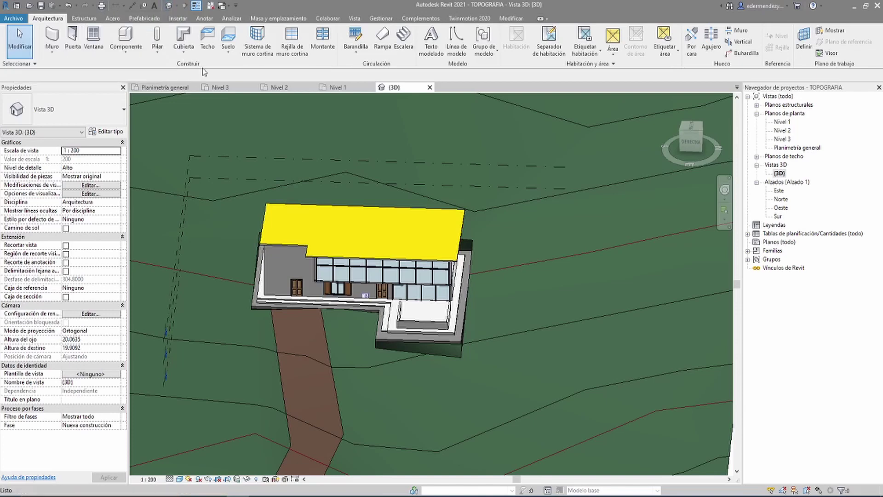
pyautogui.scroll(-3, 371, 331)
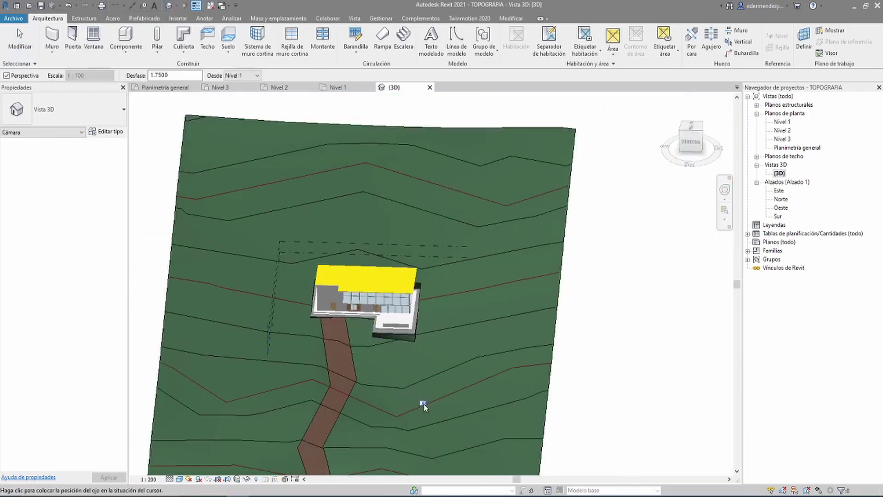
pyautogui.click(366, 284)
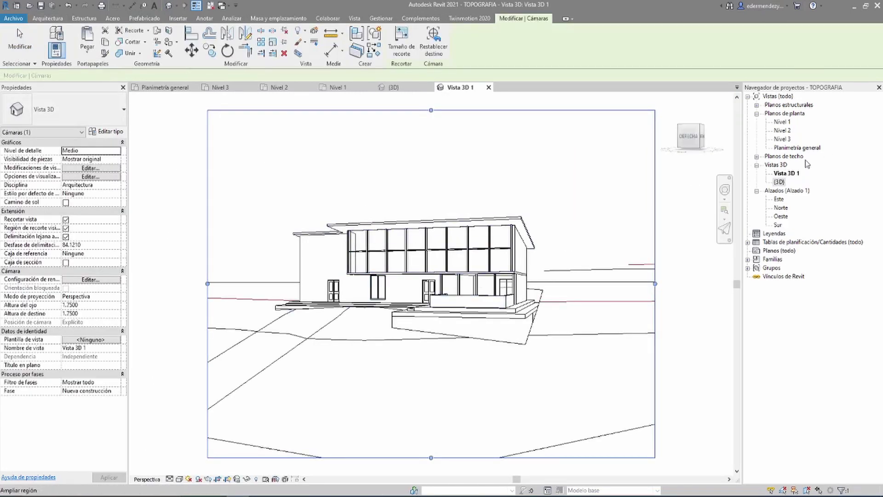
# From the {3D} view, place camera Vista 3D 2 on the terrain aimed at the house
pyautogui.click(397, 88)
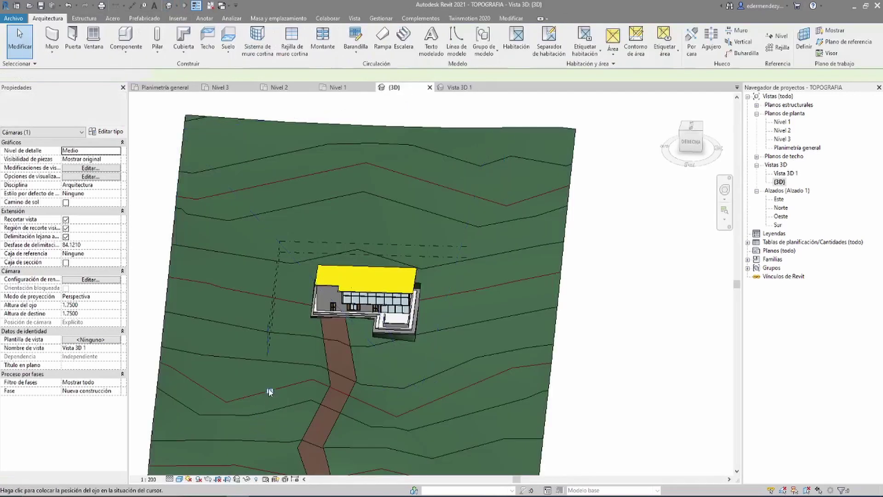
pyautogui.click(247, 386)
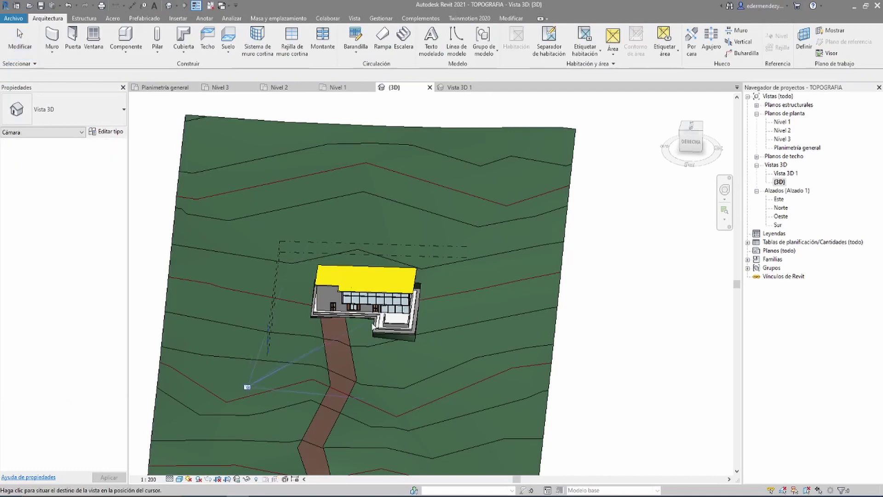
pyautogui.click(389, 293)
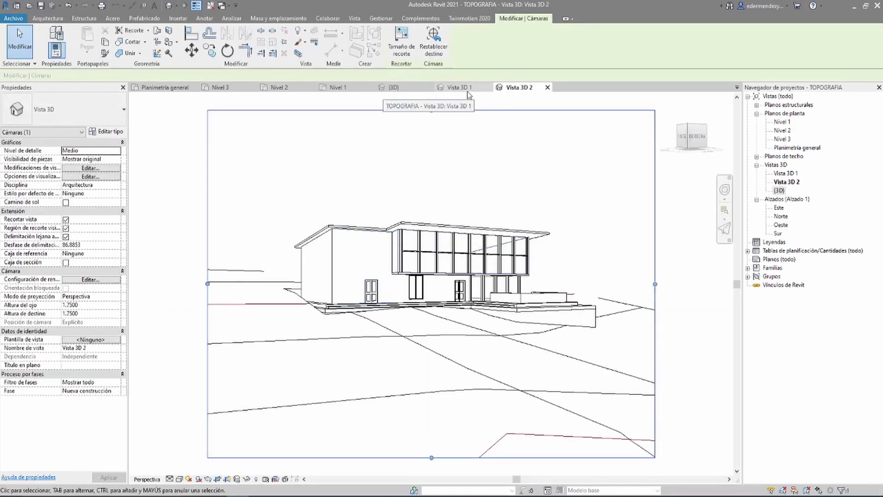
# Set Vista 3D 2 to Sombreado visual style with shadows on
pyautogui.click(180, 479)
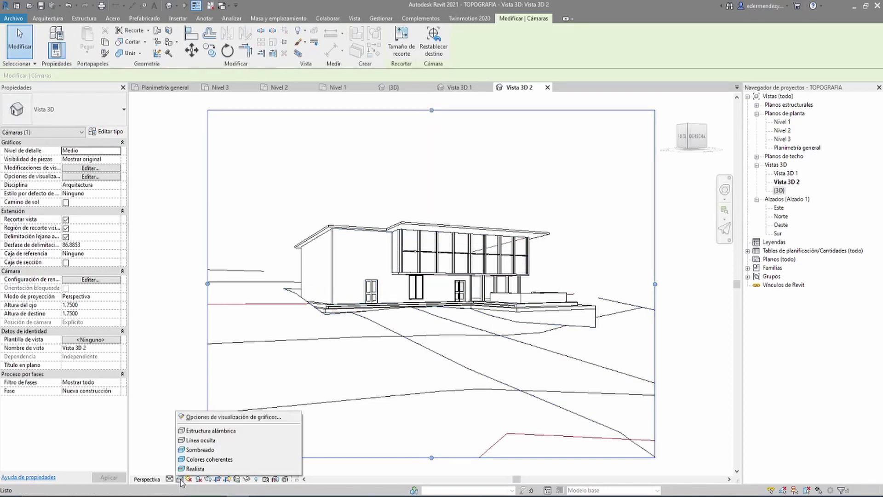
pyautogui.click(214, 453)
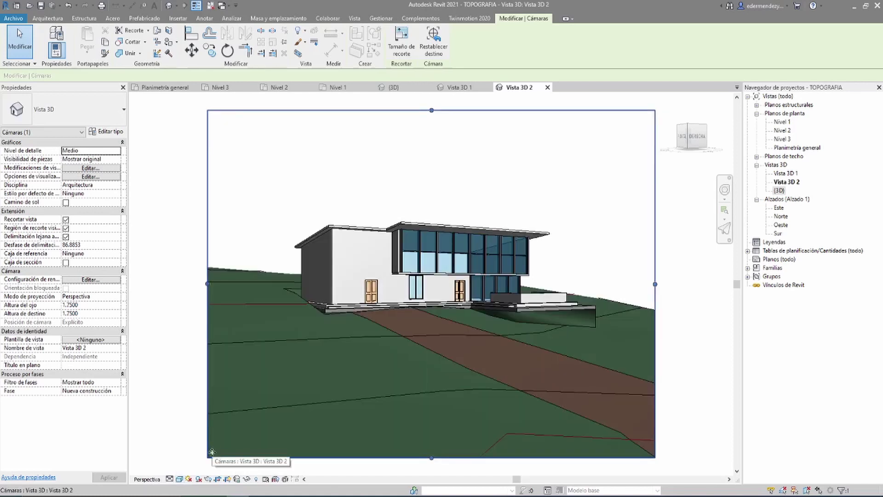
pyautogui.click(198, 479)
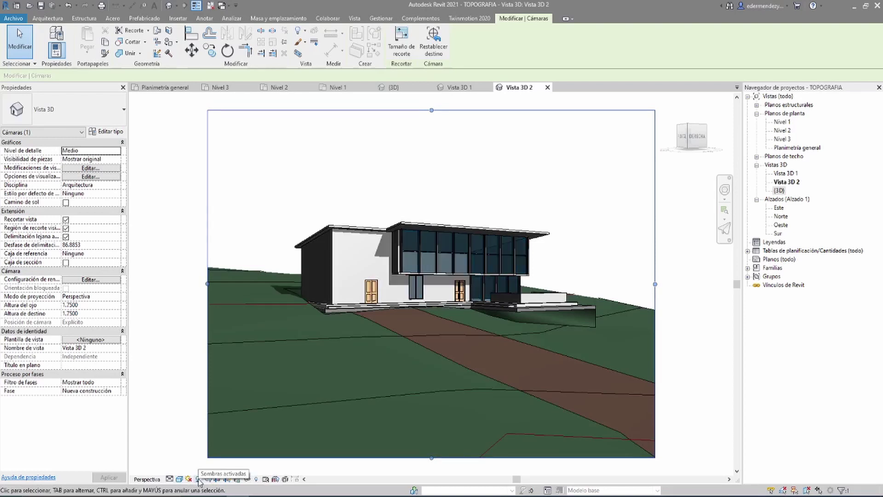
# Set Vista 3D 1 to the Sombreado visual style
pyautogui.click(460, 88)
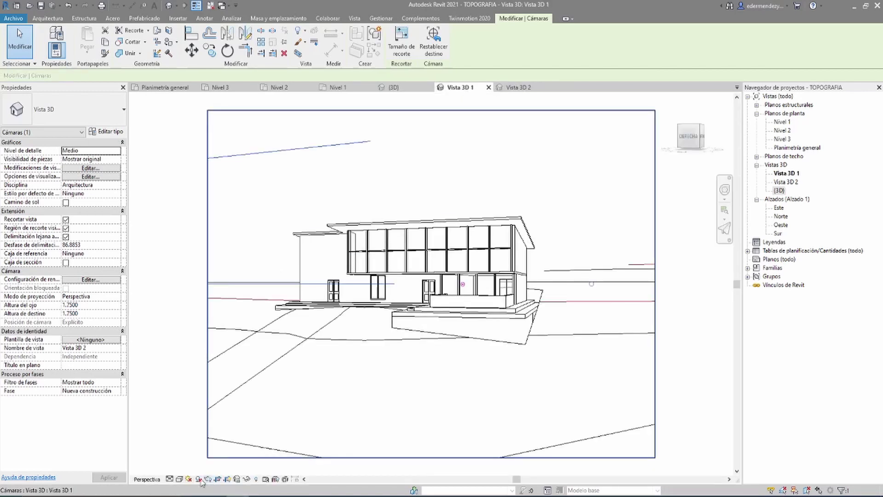
pyautogui.click(180, 479)
pyautogui.click(195, 450)
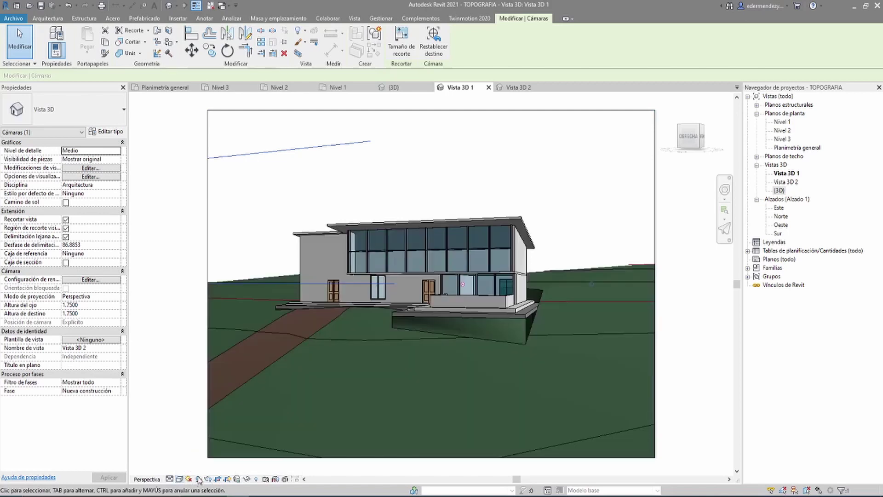